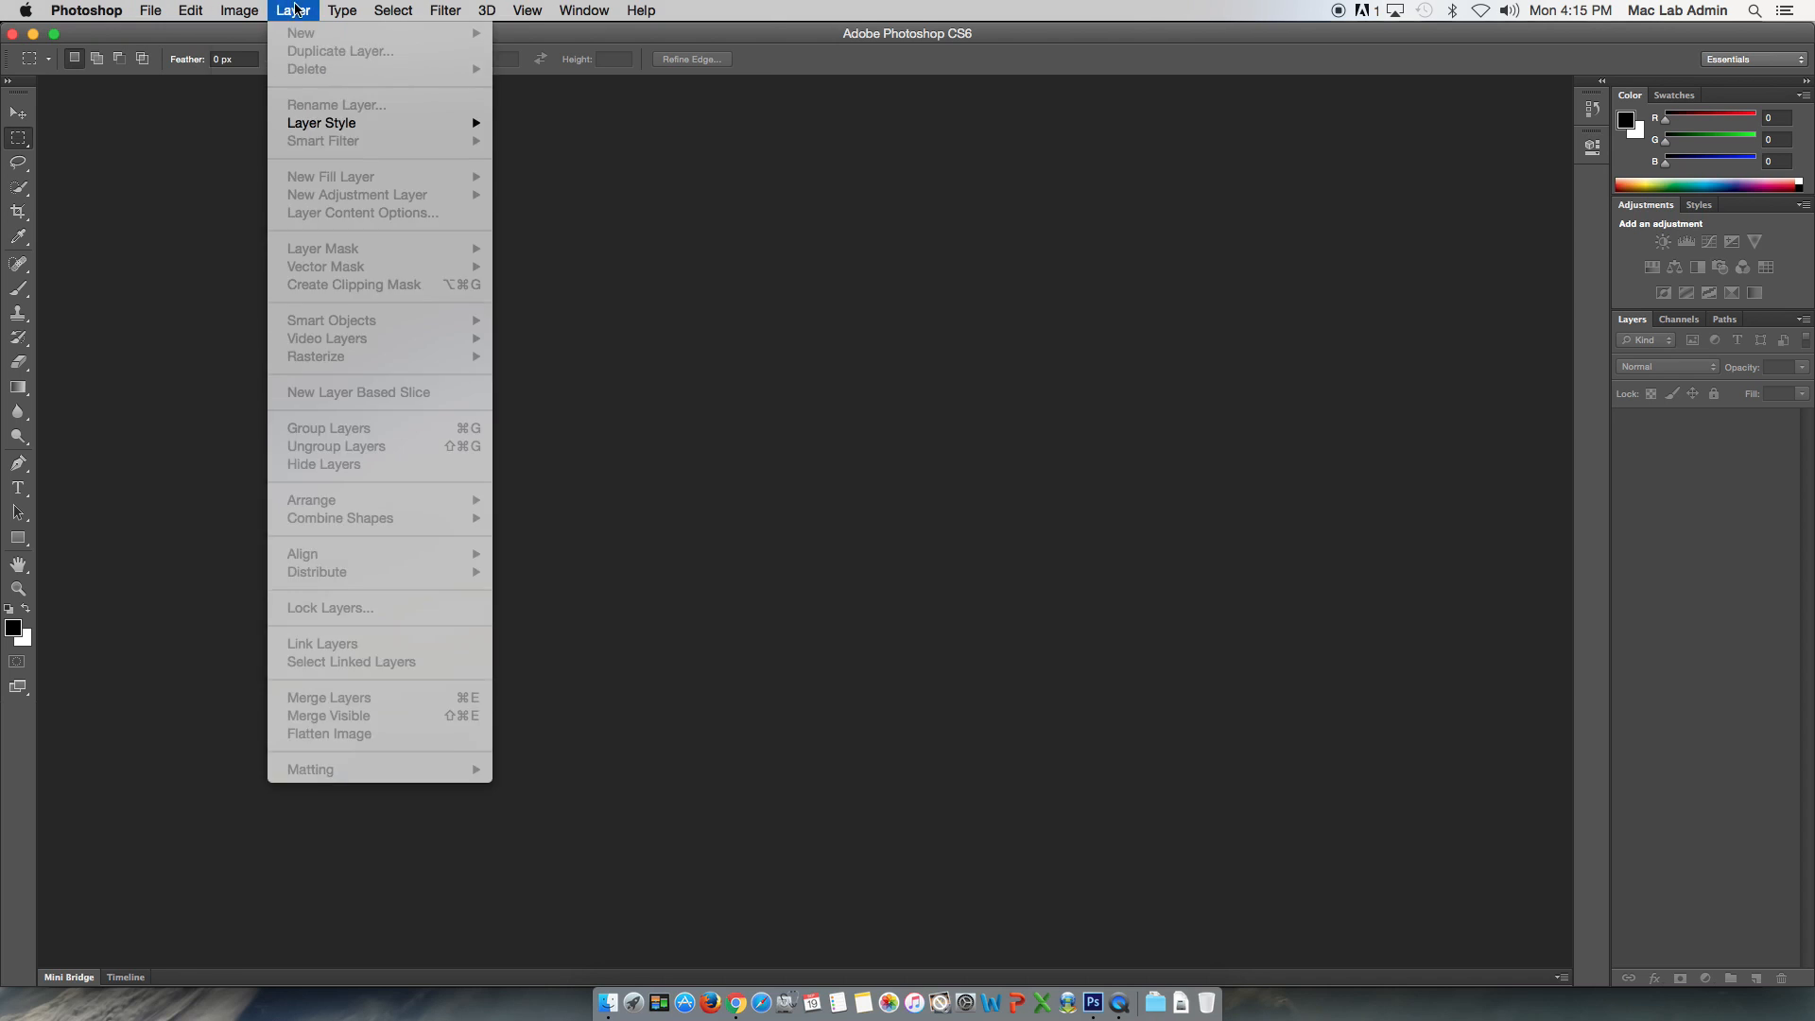
Examine the options of the Brush, Eraser, Gradient and Rectangle tools, plus the shape tool variants grouped with the Rectangle tool
{"action": "left_click", "coordinate": [697, 5]}
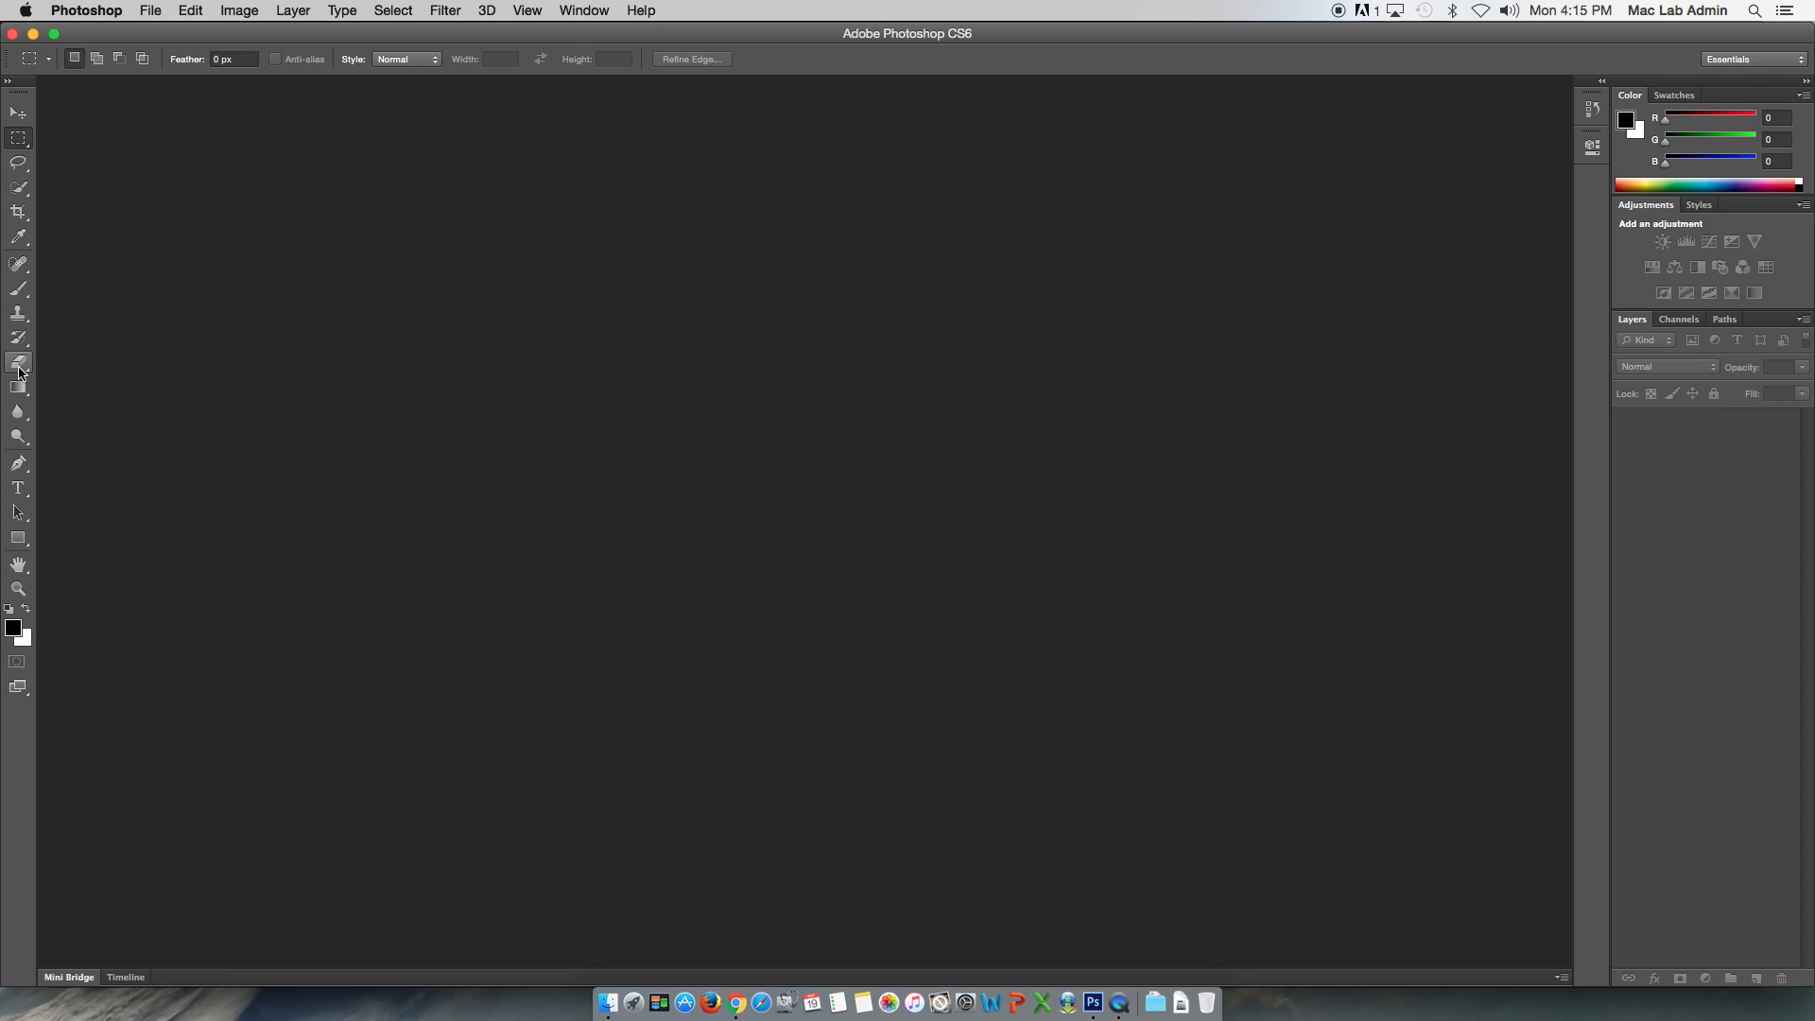
{"action": "left_click", "coordinate": [21, 296]}
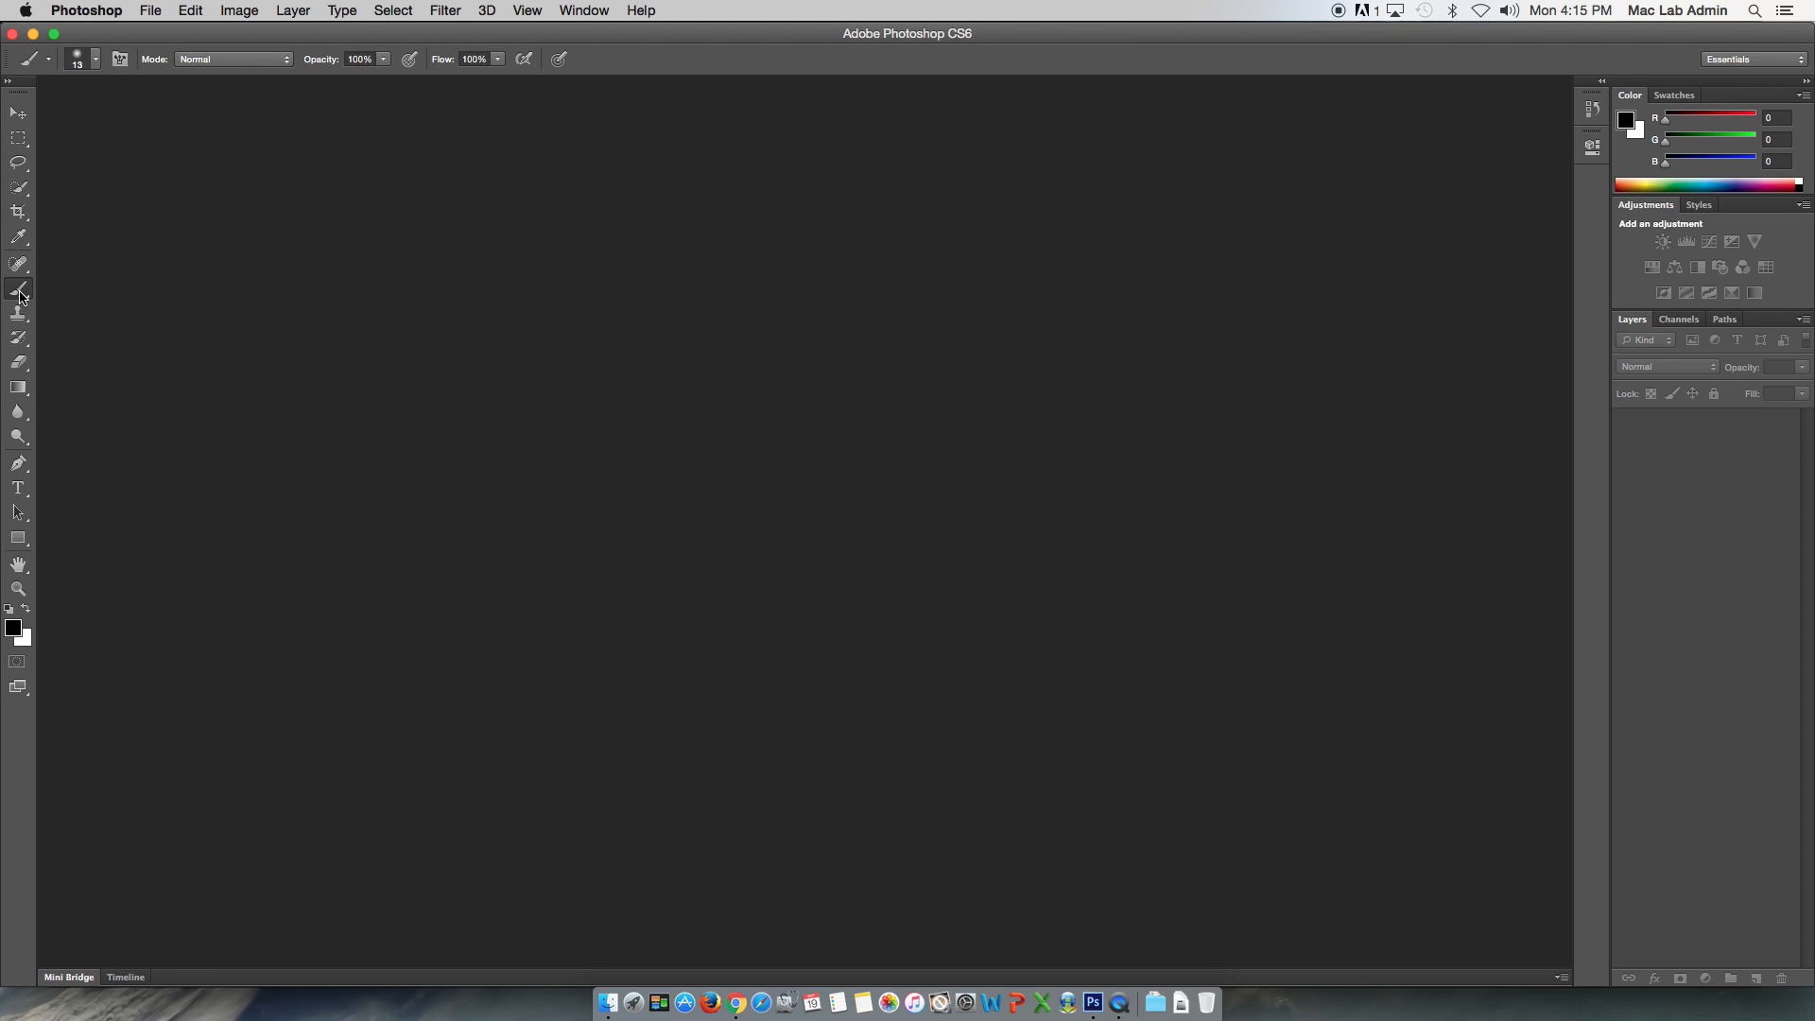
{"action": "left_click", "coordinate": [21, 364]}
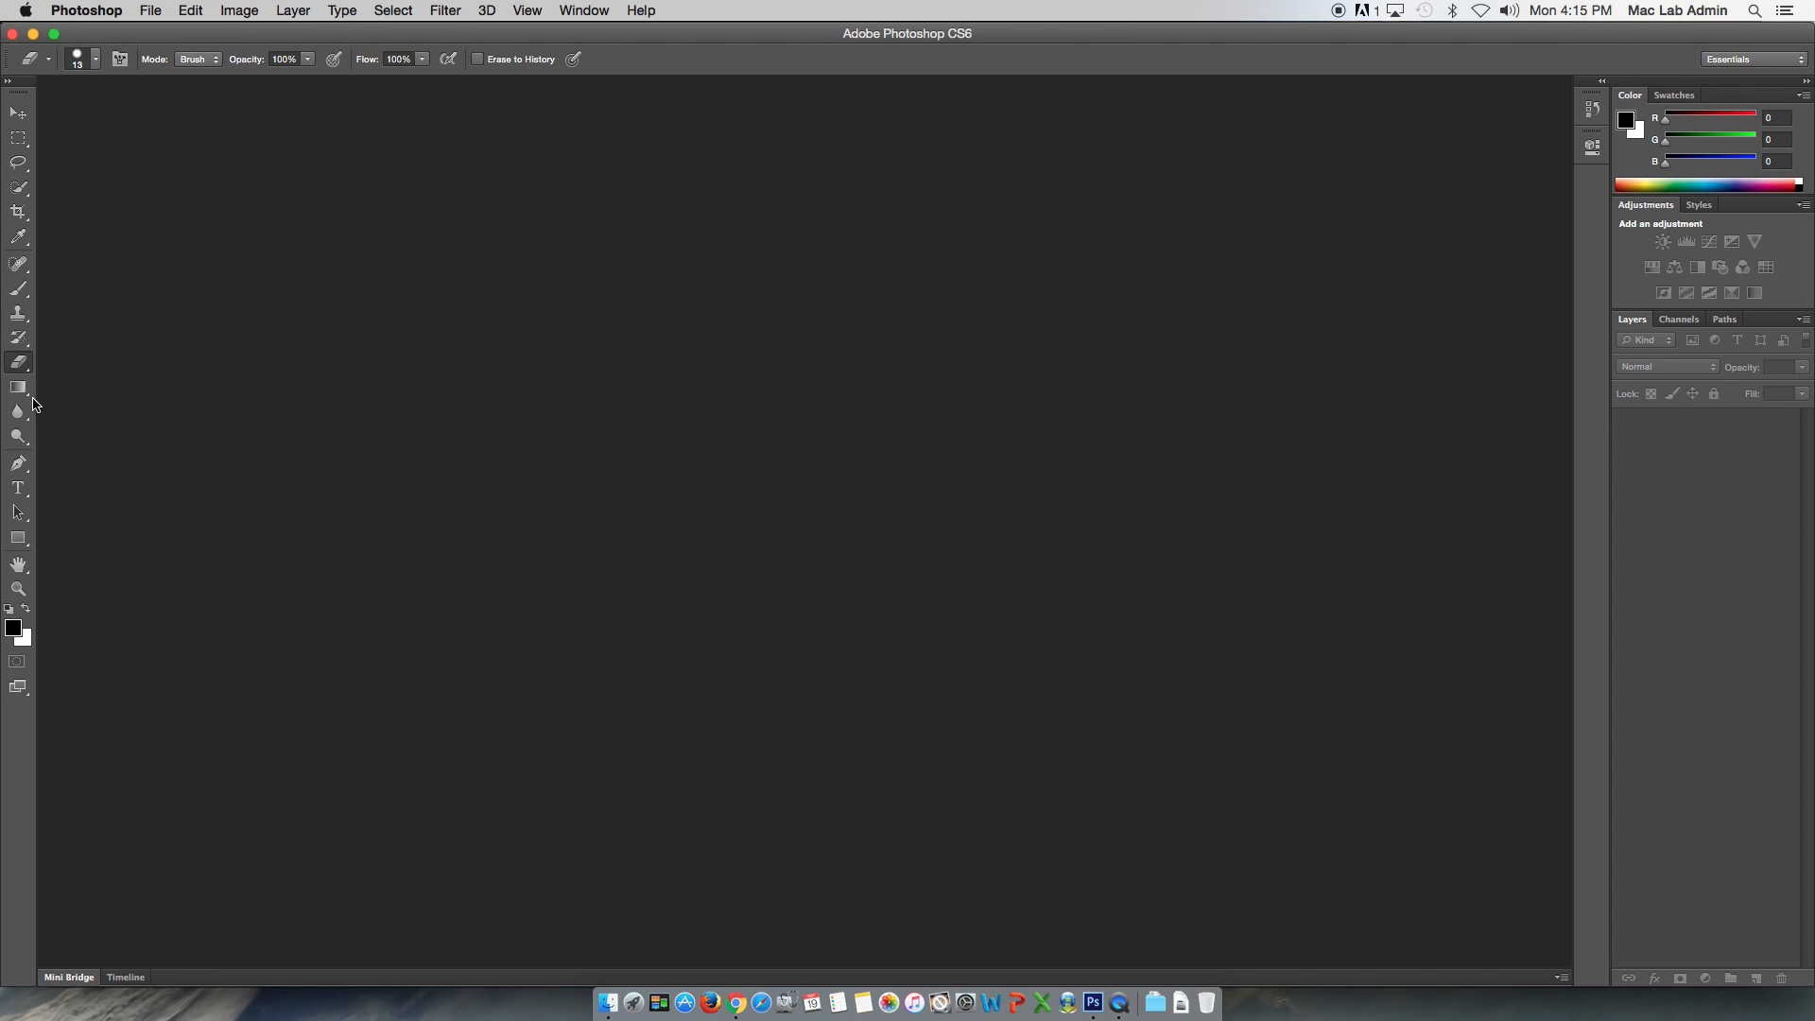
{"action": "left_click", "coordinate": [19, 387]}
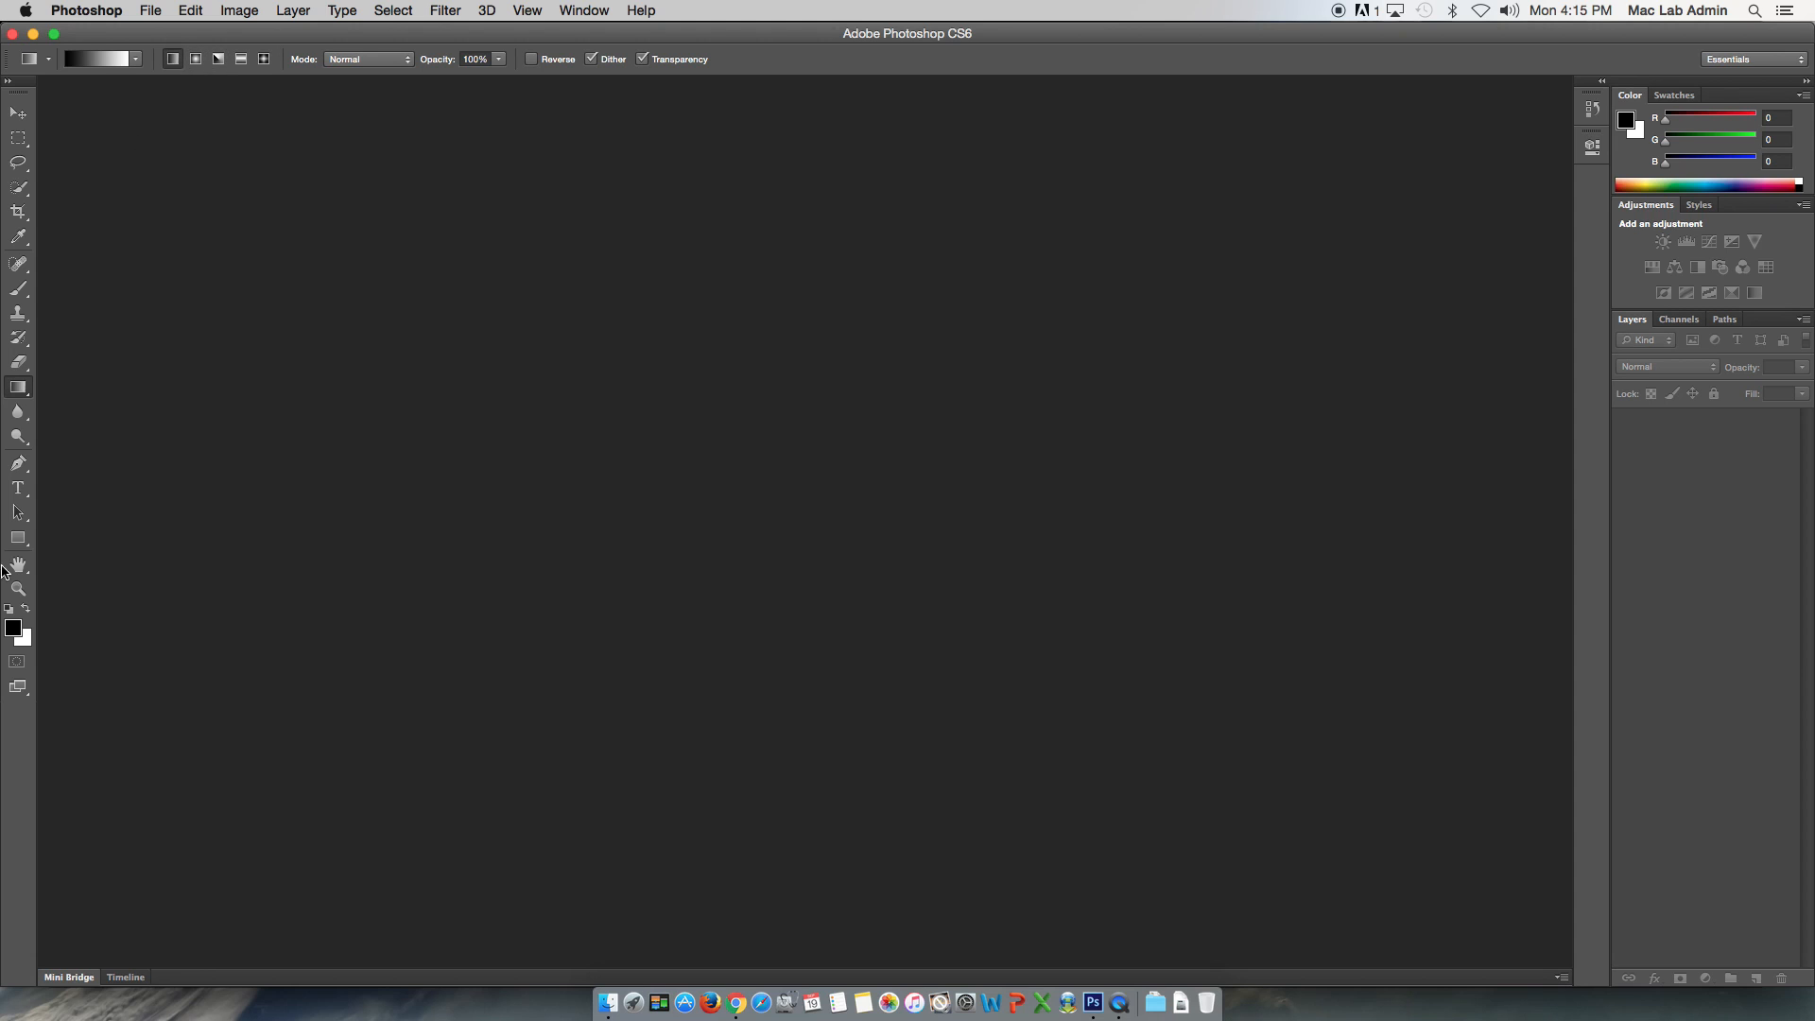
{"action": "left_click", "coordinate": [20, 538]}
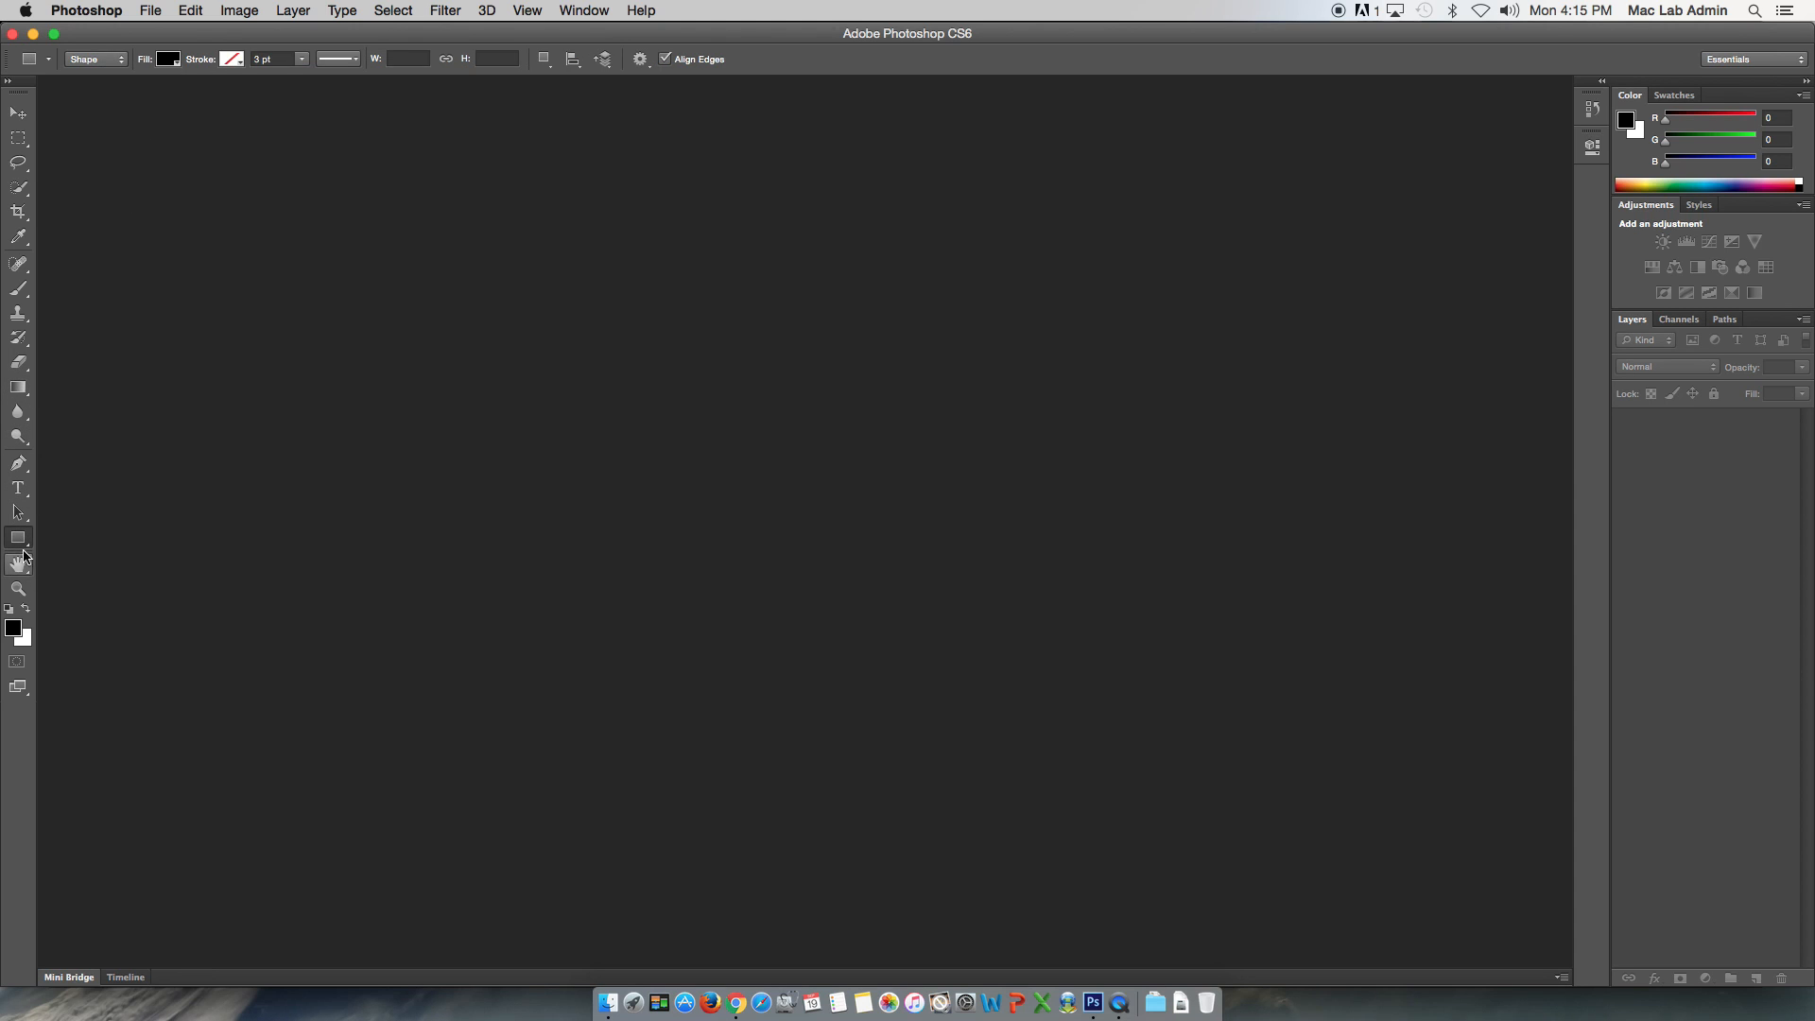
{"action": "left_click", "coordinate": [18, 538]}
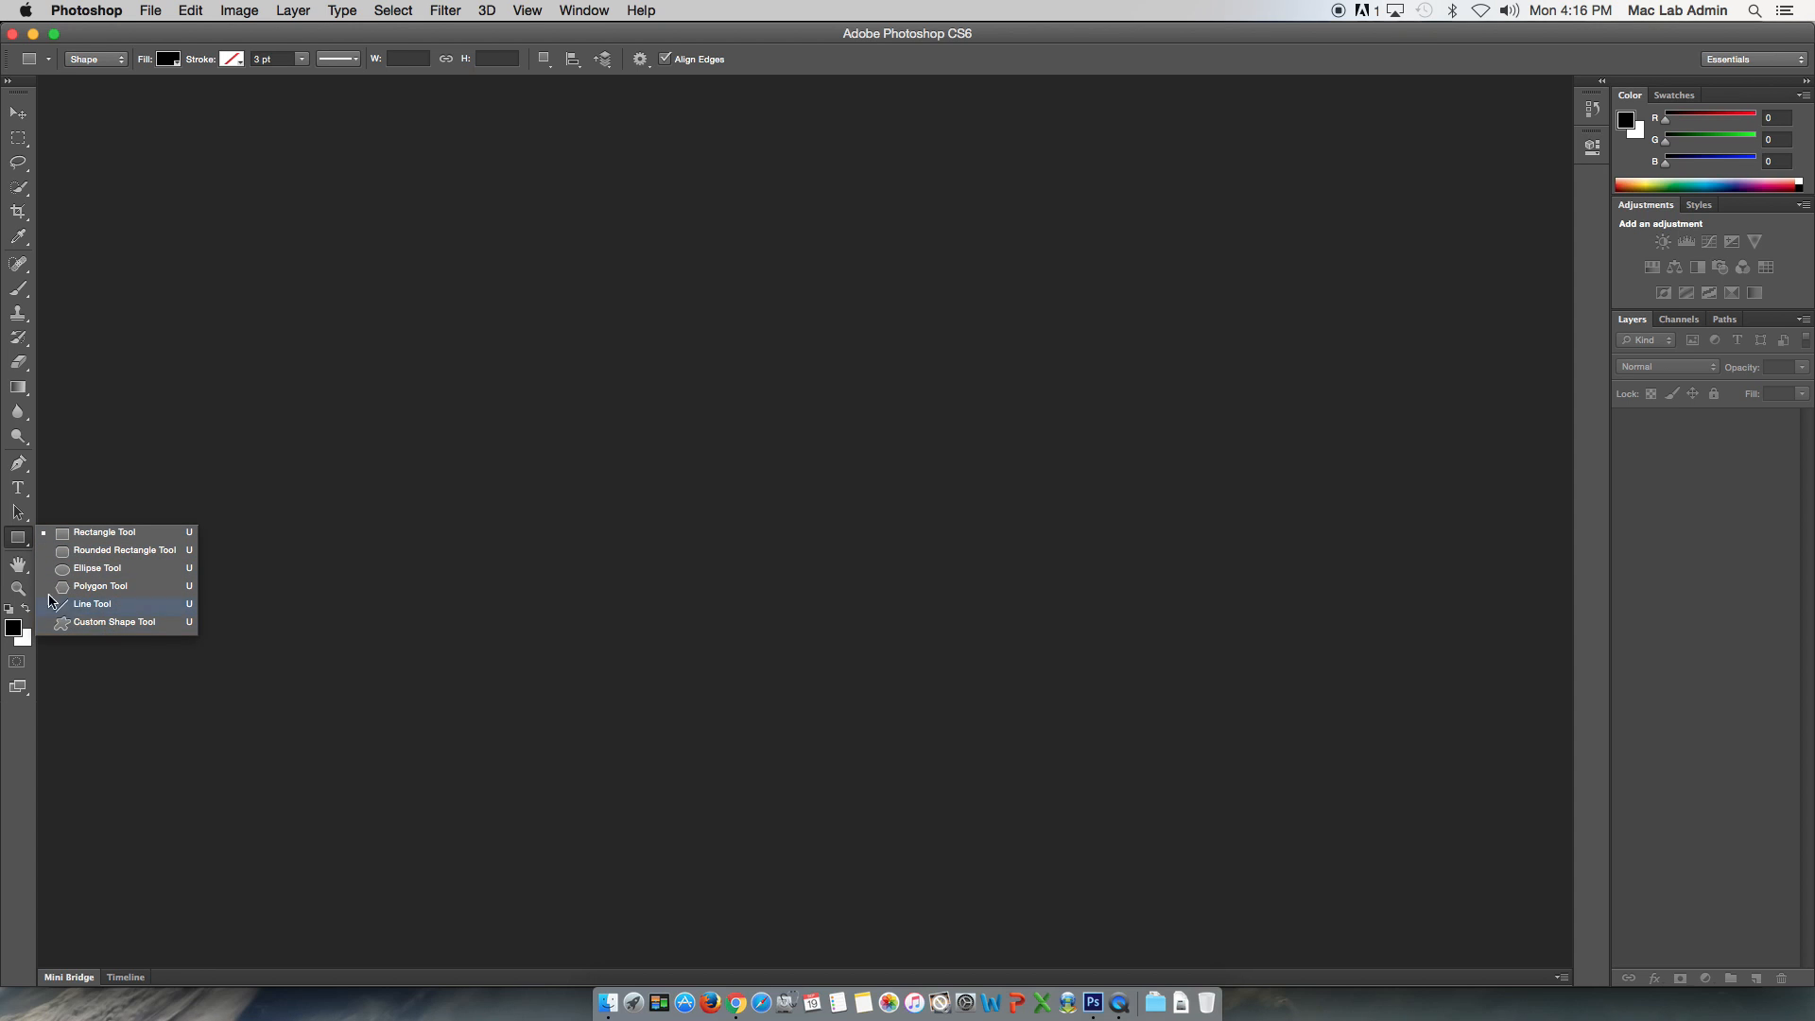
{"action": "left_click", "coordinate": [25, 548]}
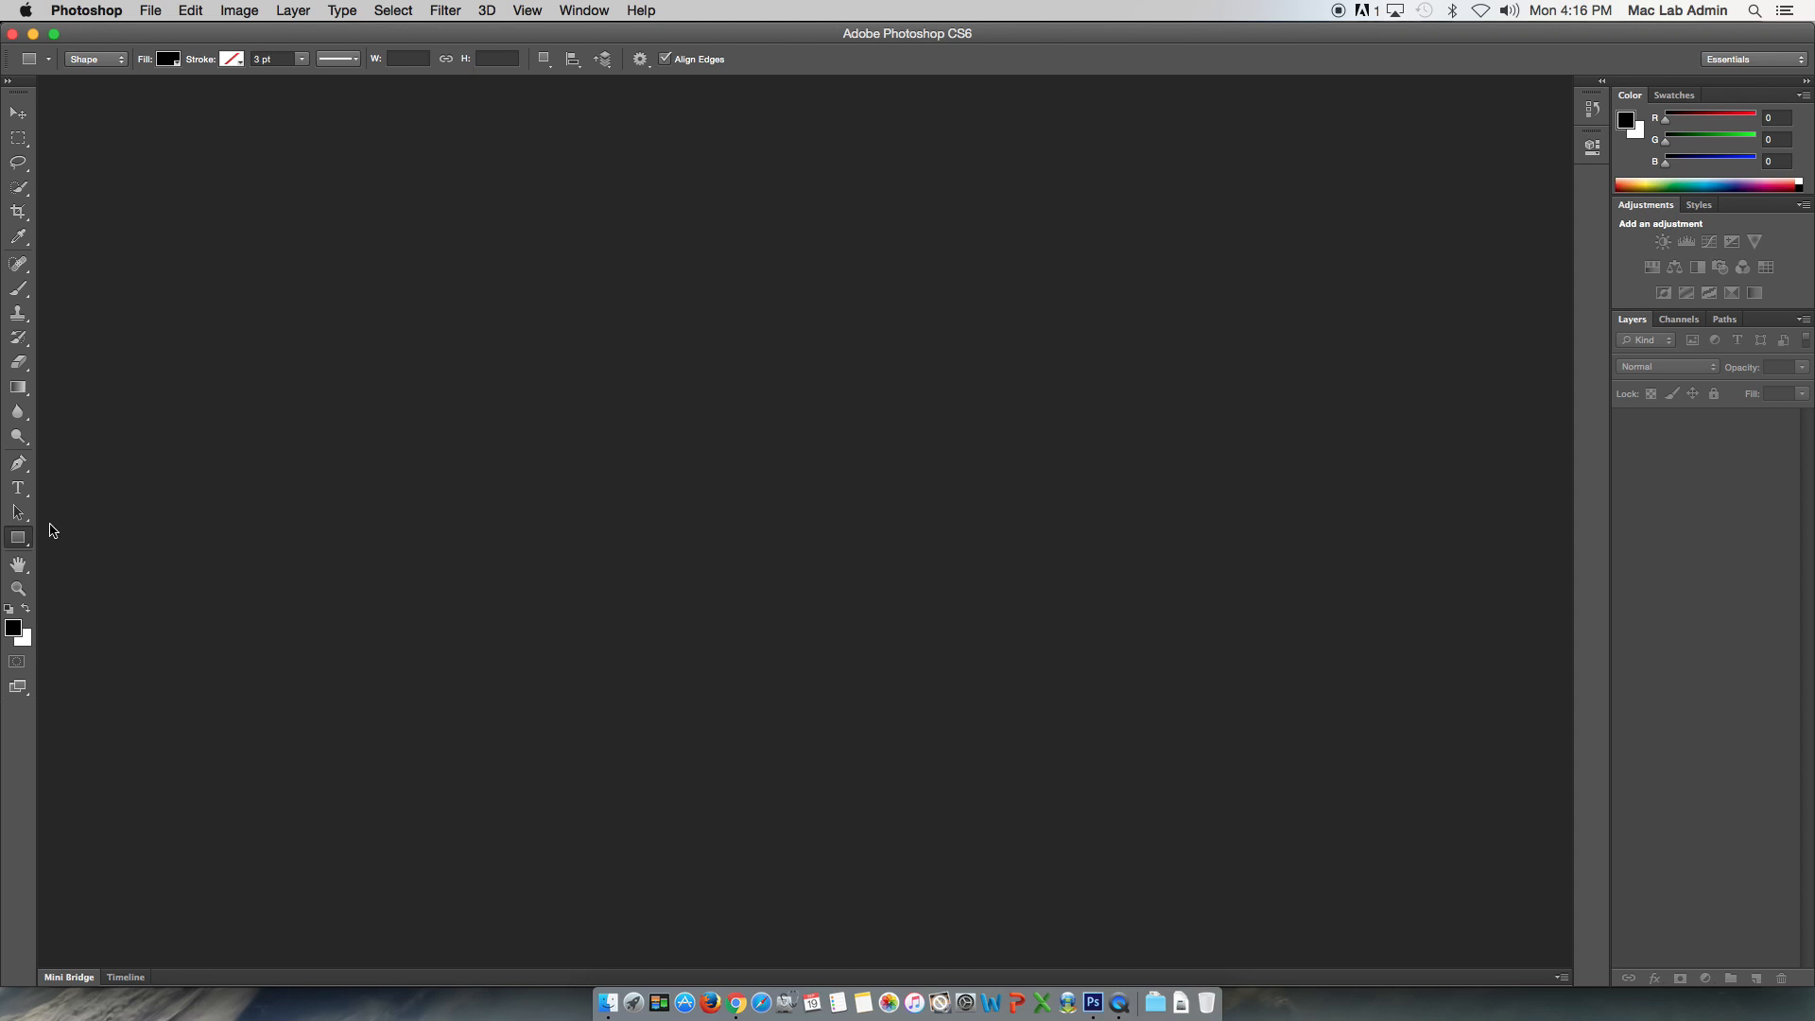
{"action": "right_click", "coordinate": [25, 546]}
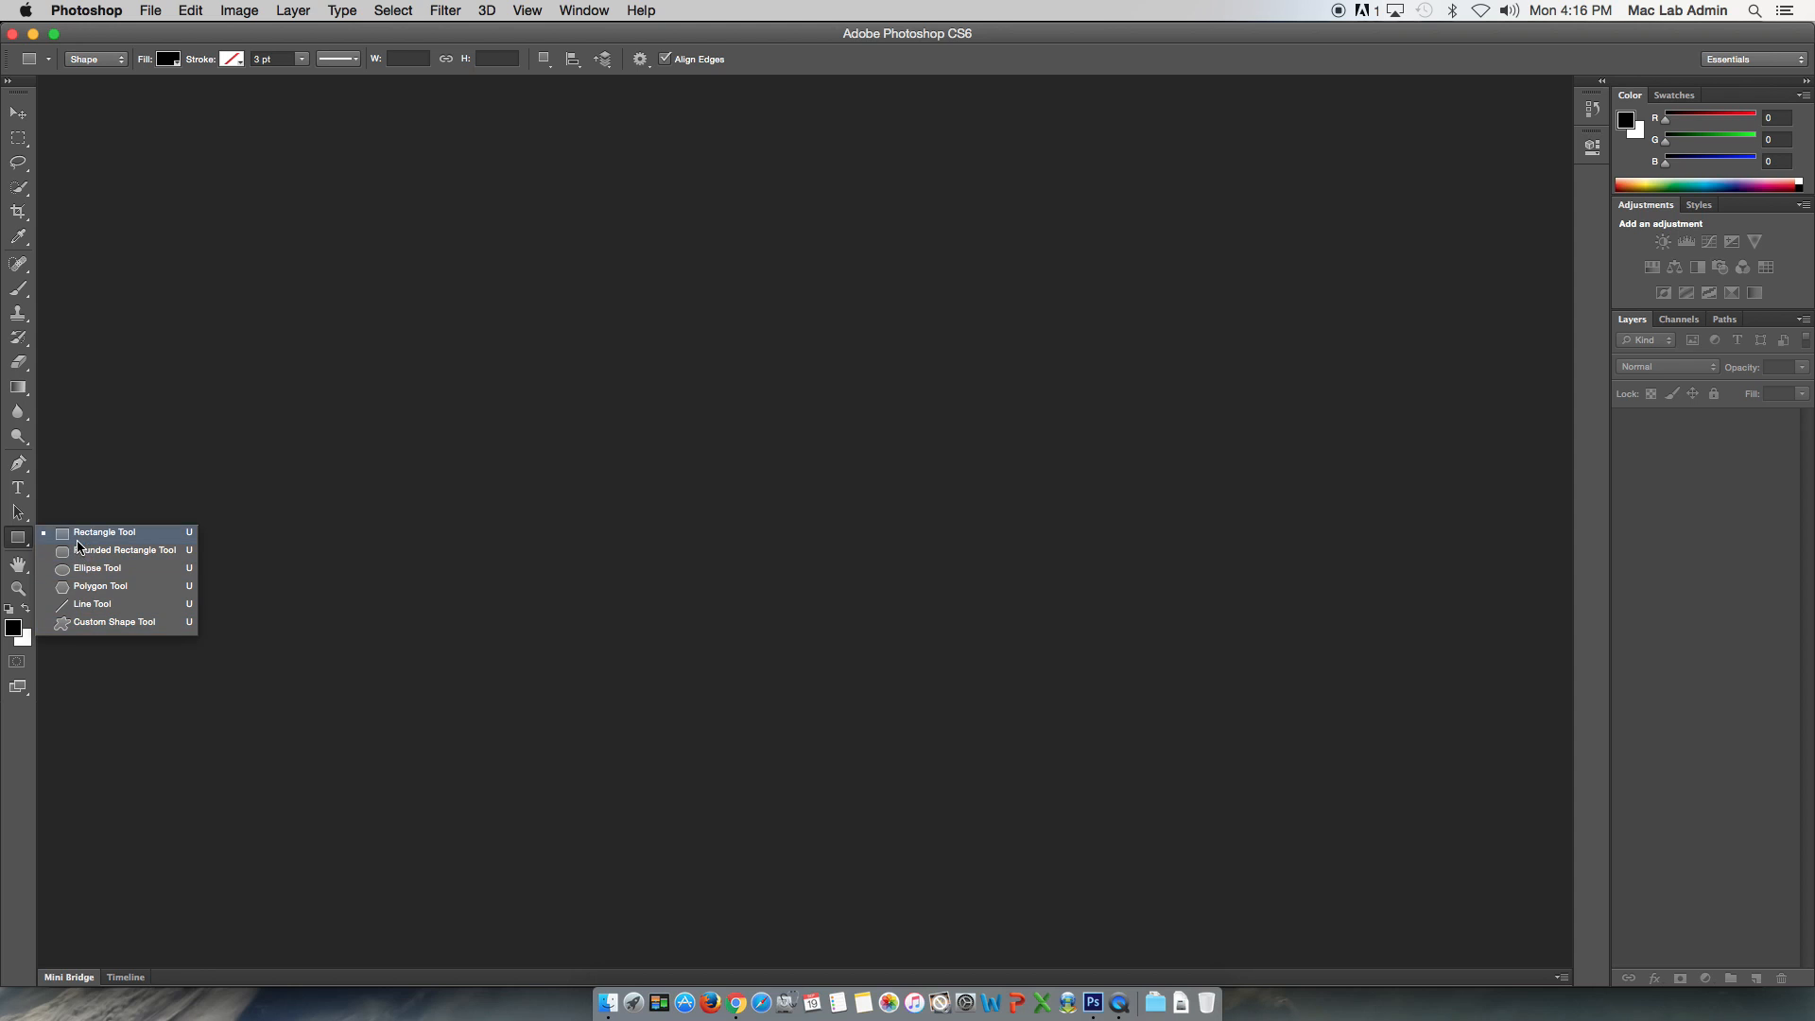
{"action": "left_click", "coordinate": [21, 543]}
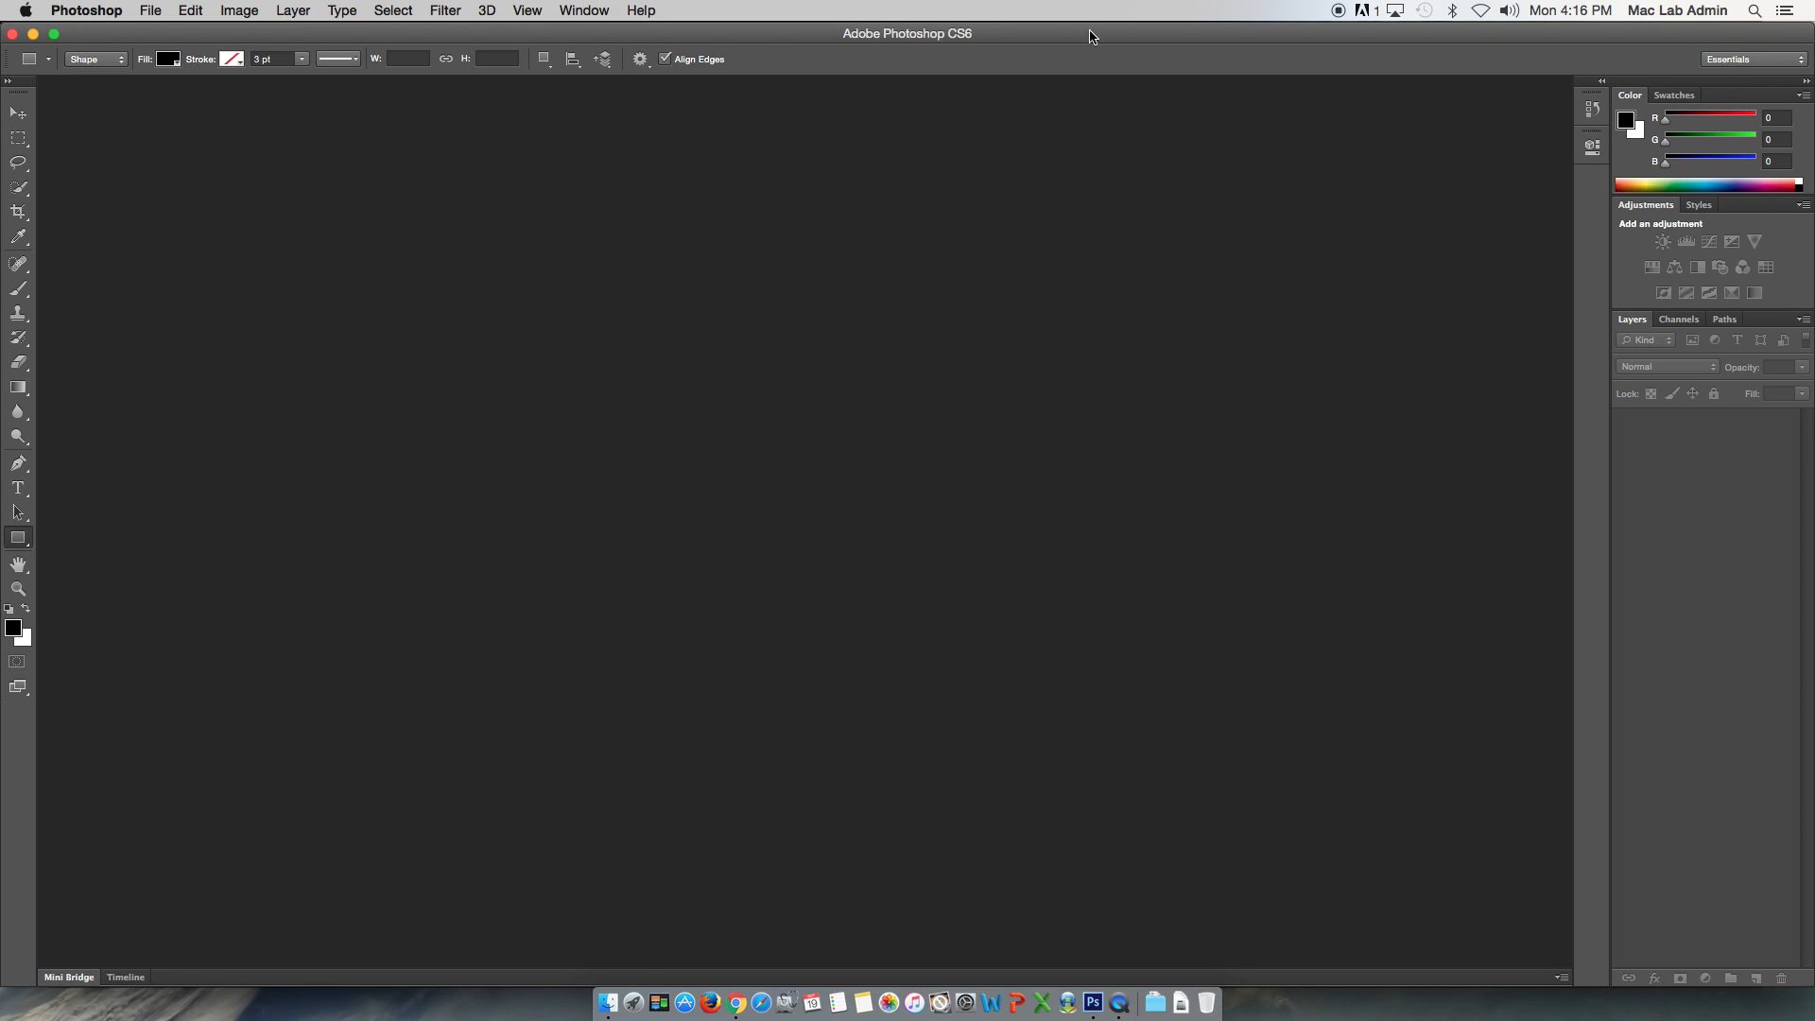
Switch the workspace to New in CS 6
{"action": "left_click", "coordinate": [567, 11]}
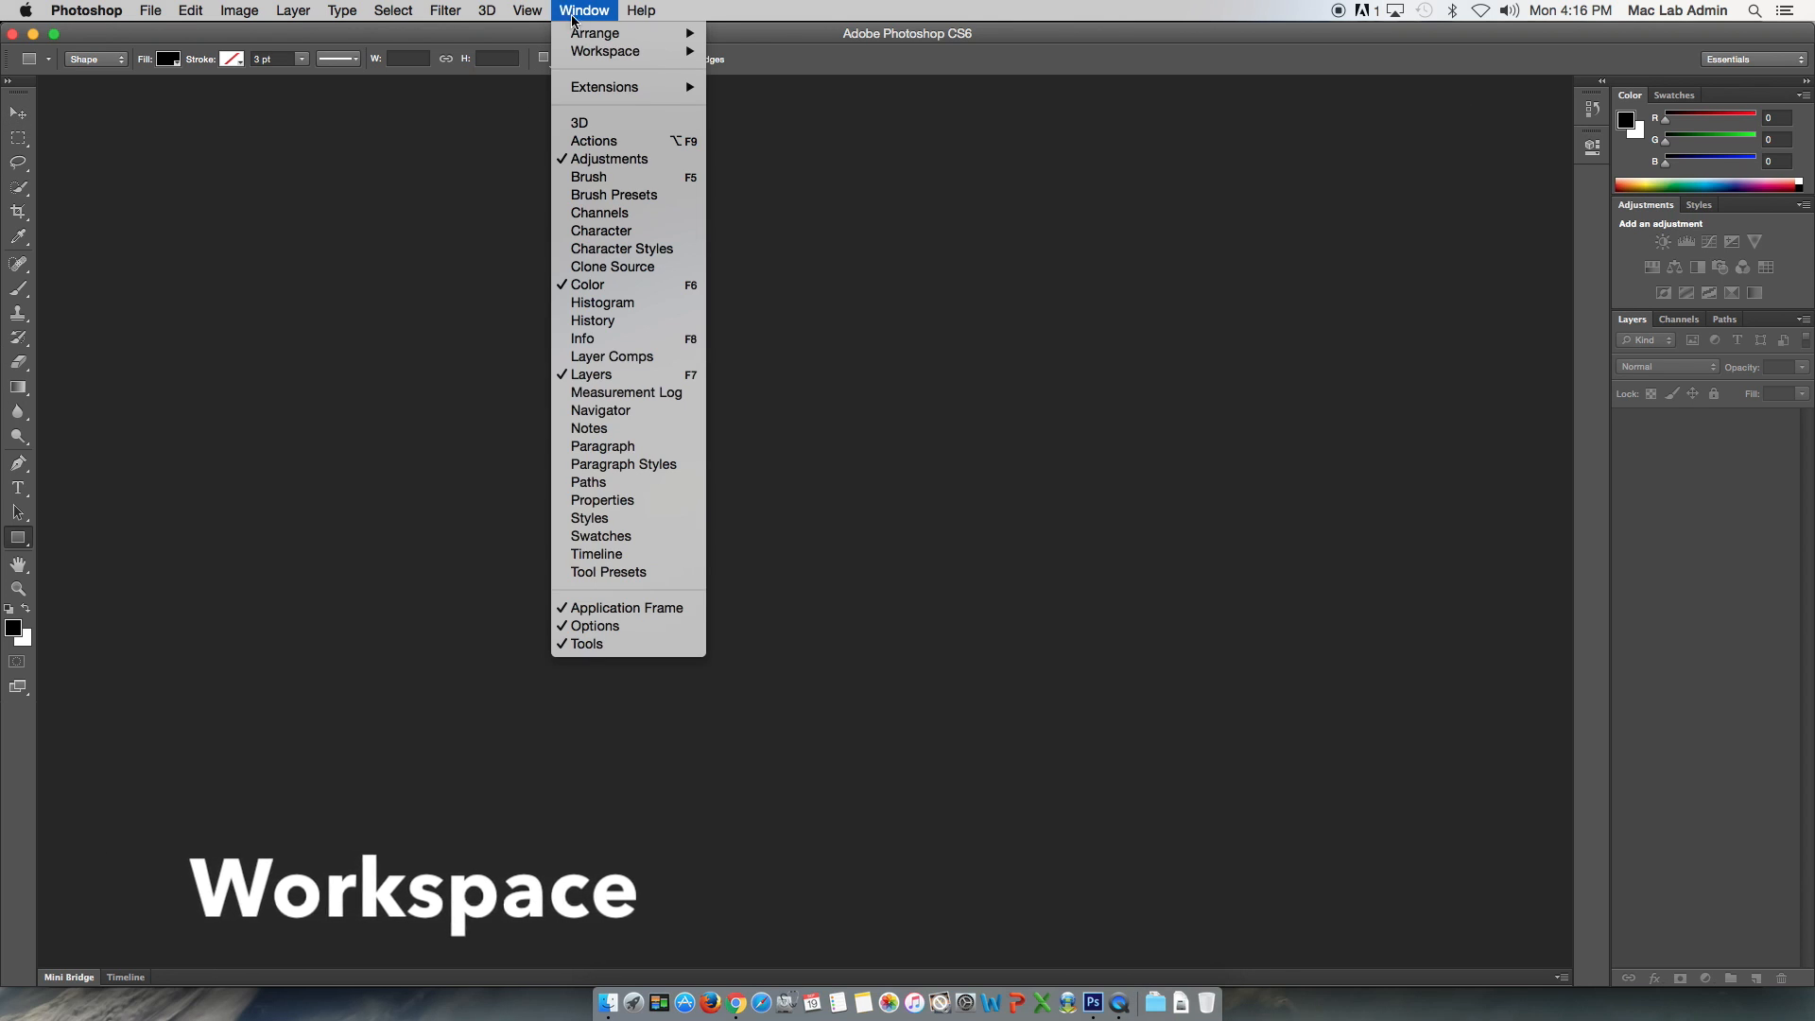
{"action": "mouse_move", "coordinate": [628, 54]}
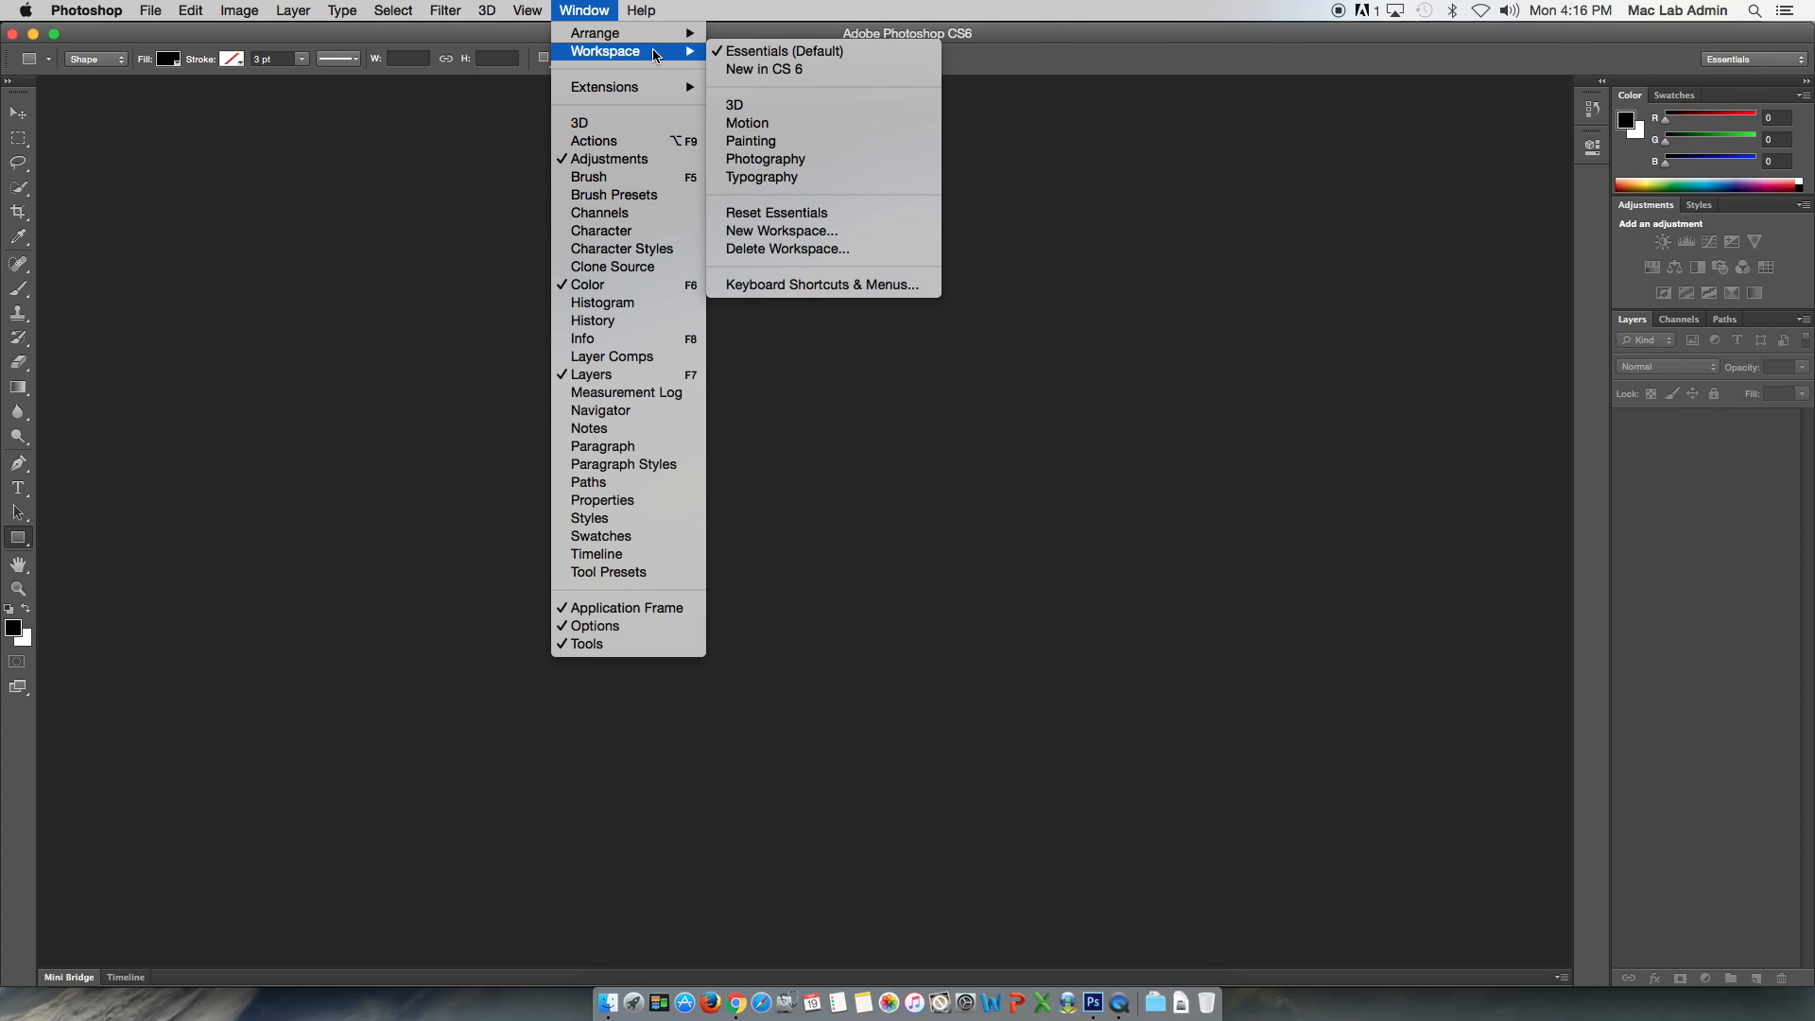
{"action": "left_click", "coordinate": [765, 71]}
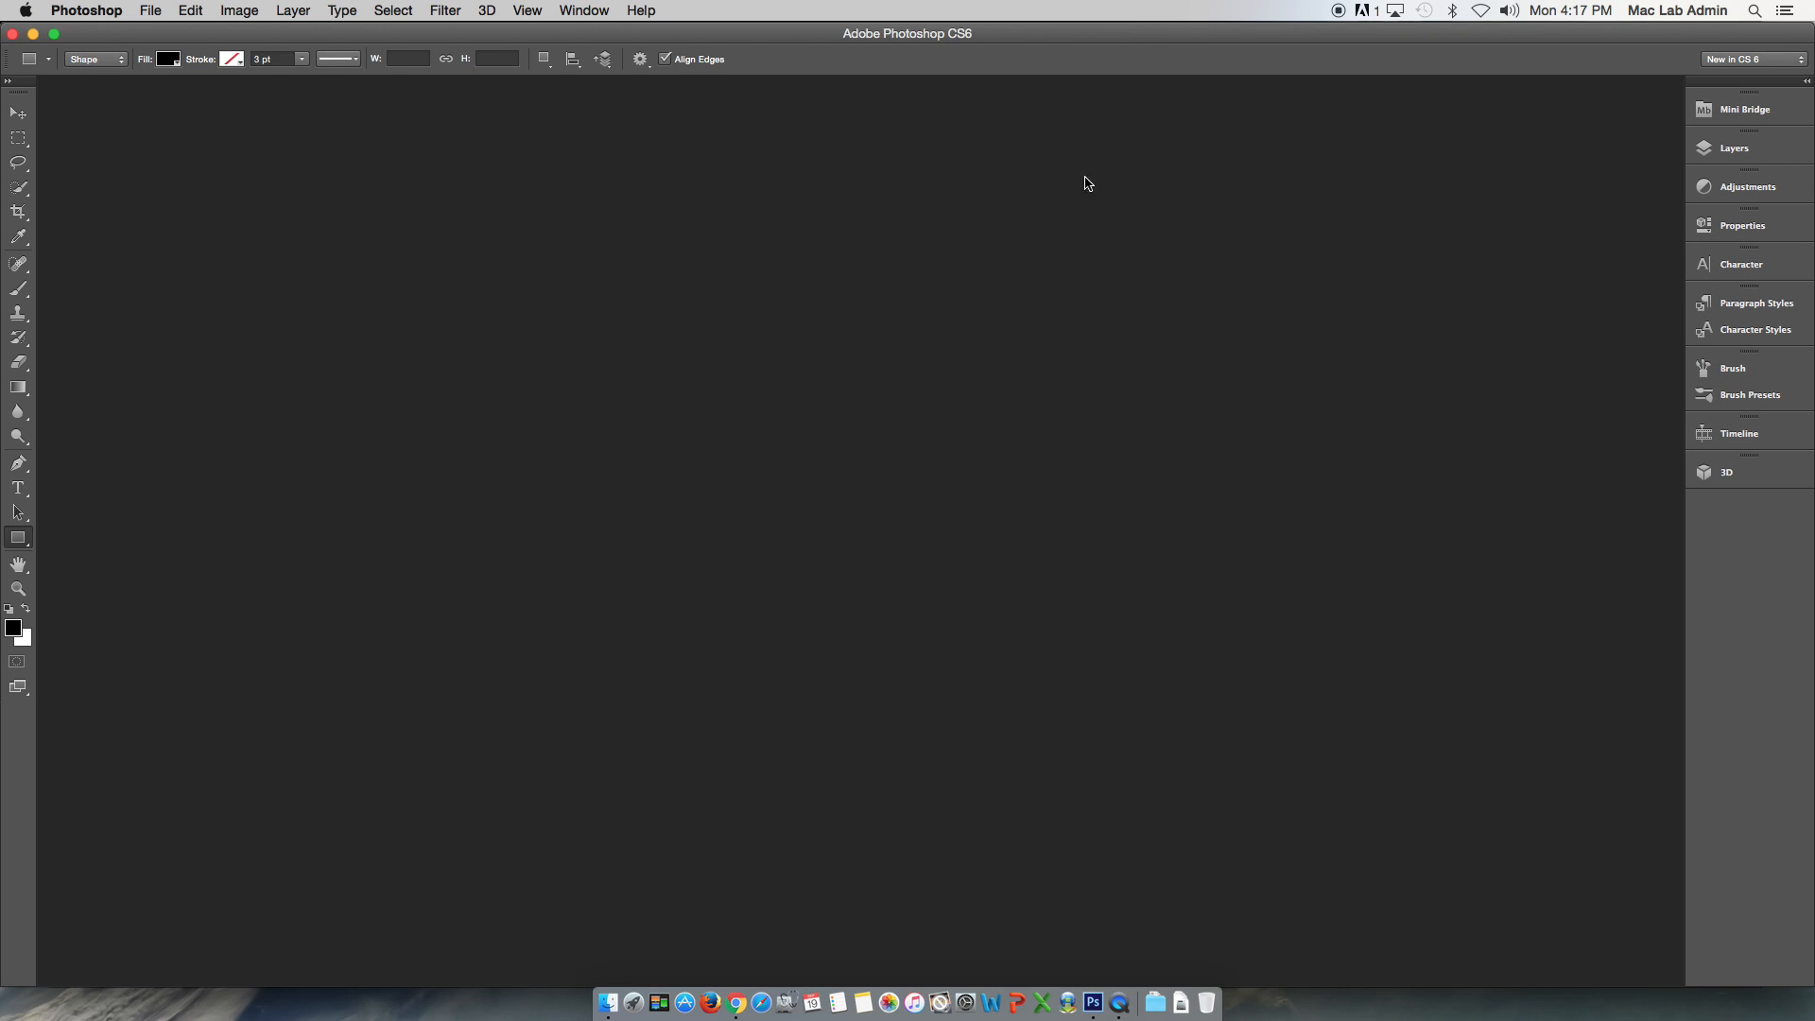
Switch the workspace back to Essentials (Default)
{"action": "left_click", "coordinate": [588, 11]}
{"action": "mouse_move", "coordinate": [624, 51]}
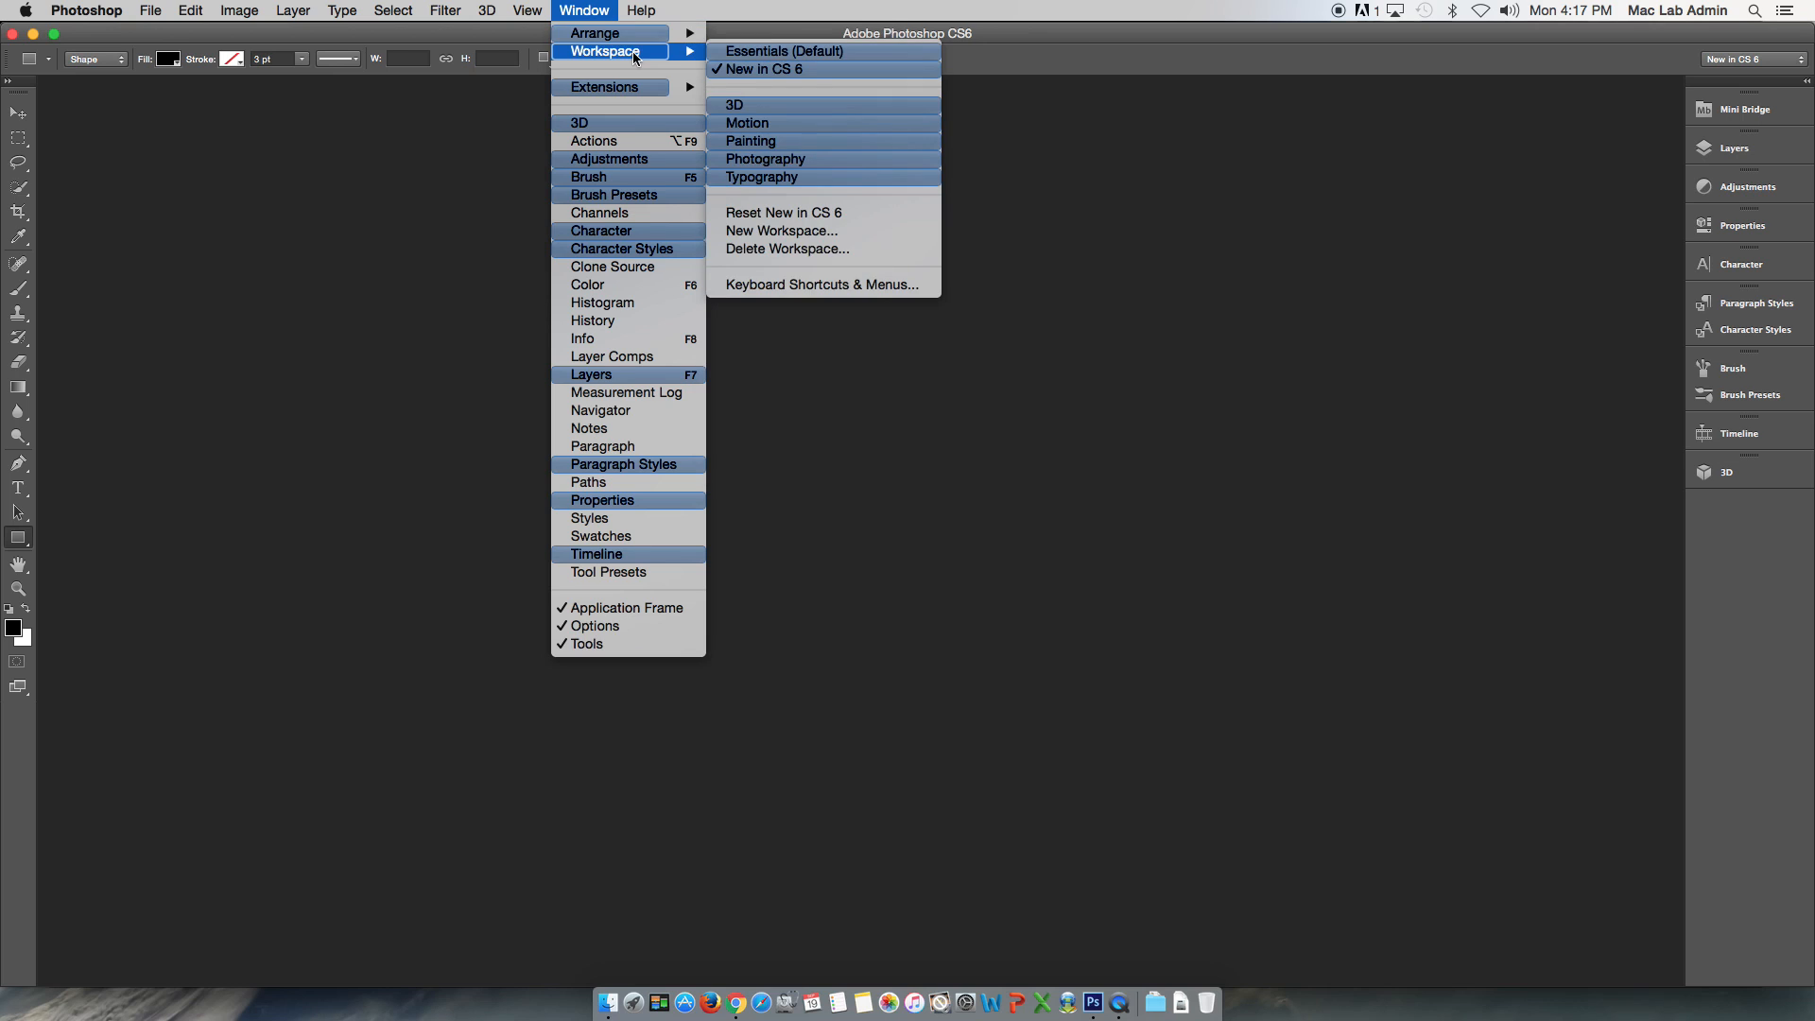
{"action": "left_click", "coordinate": [742, 52]}
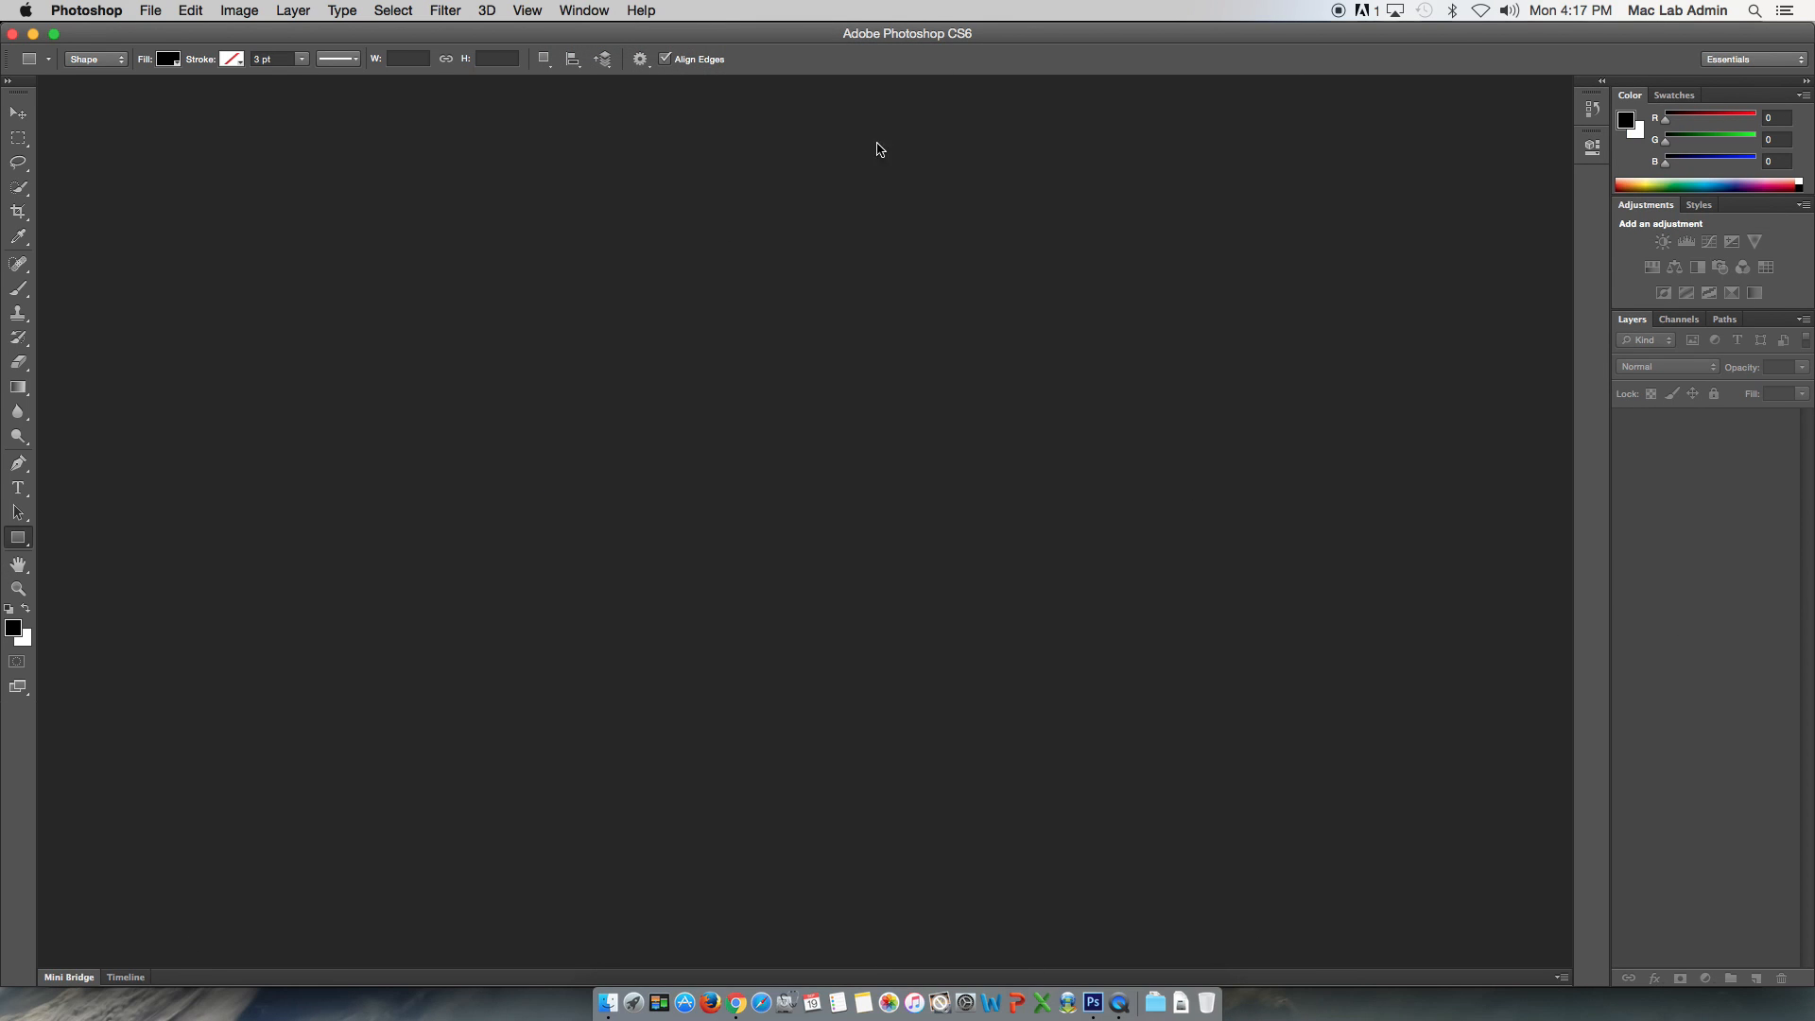
{"action": "left_click", "coordinate": [584, 10]}
{"action": "mouse_move", "coordinate": [624, 51]}
Start a new document and name it practice
{"action": "left_click", "coordinate": [150, 11]}
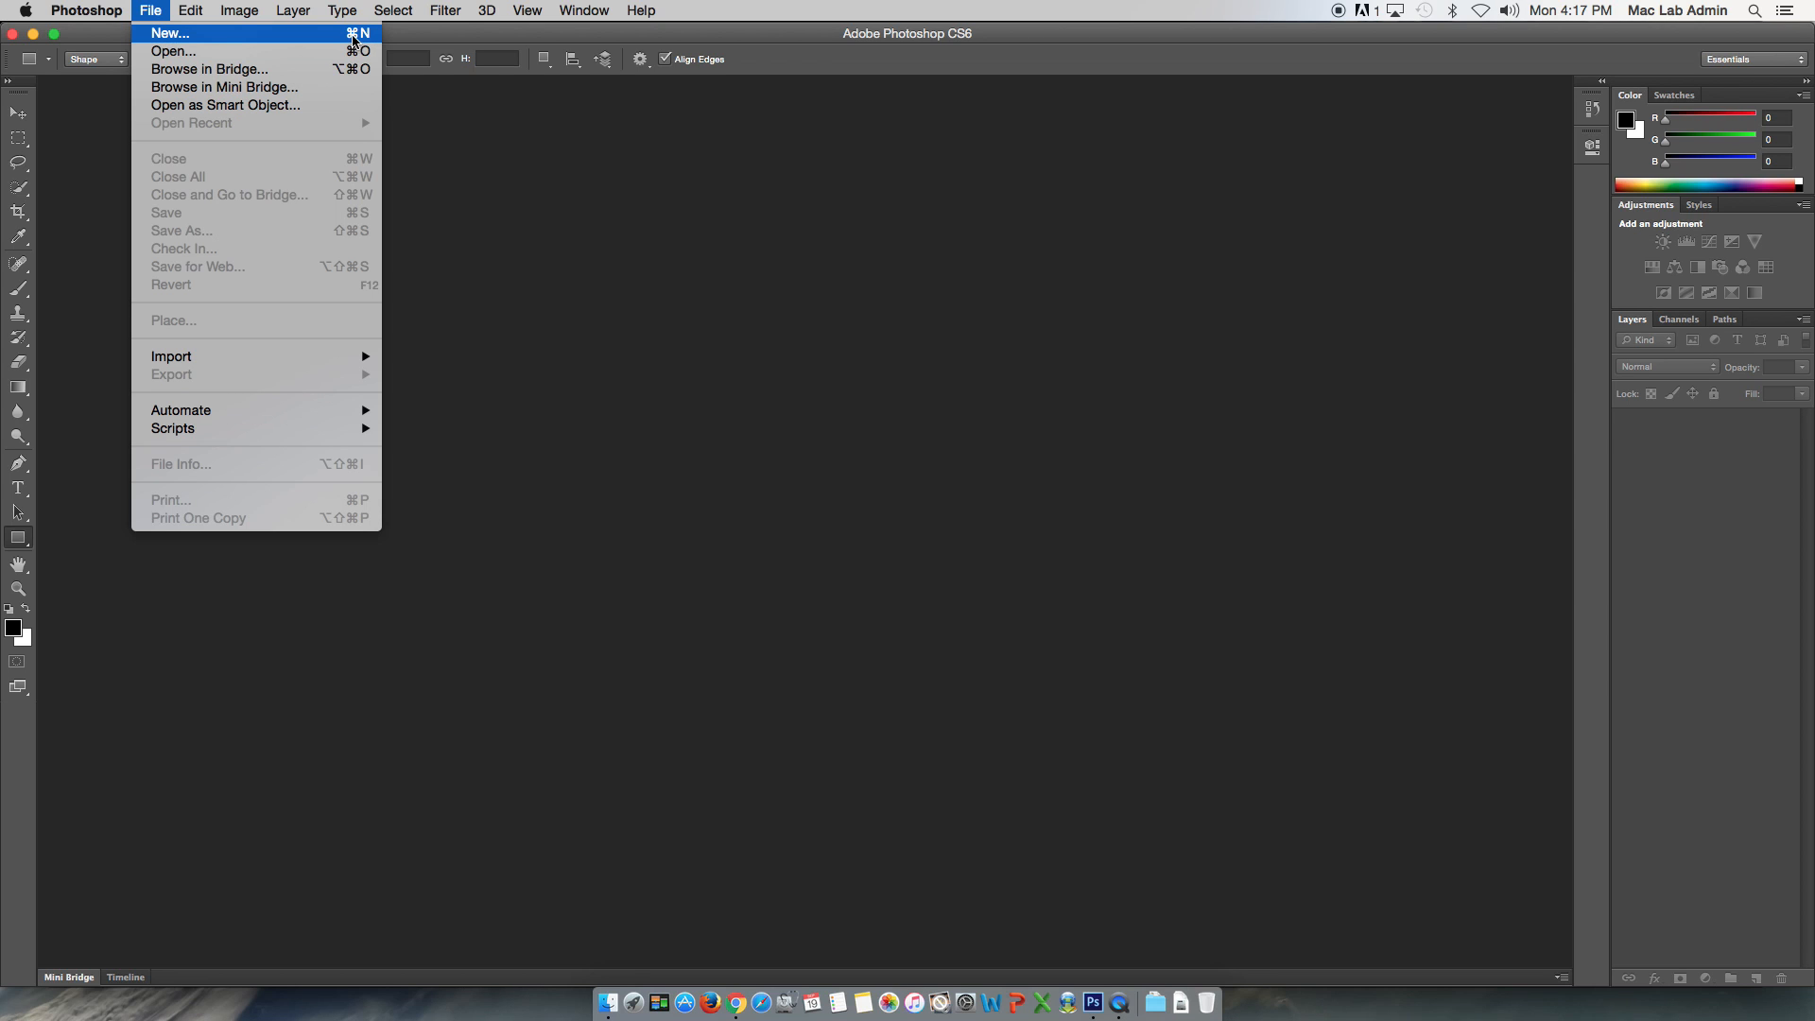
{"action": "left_click", "coordinate": [353, 40]}
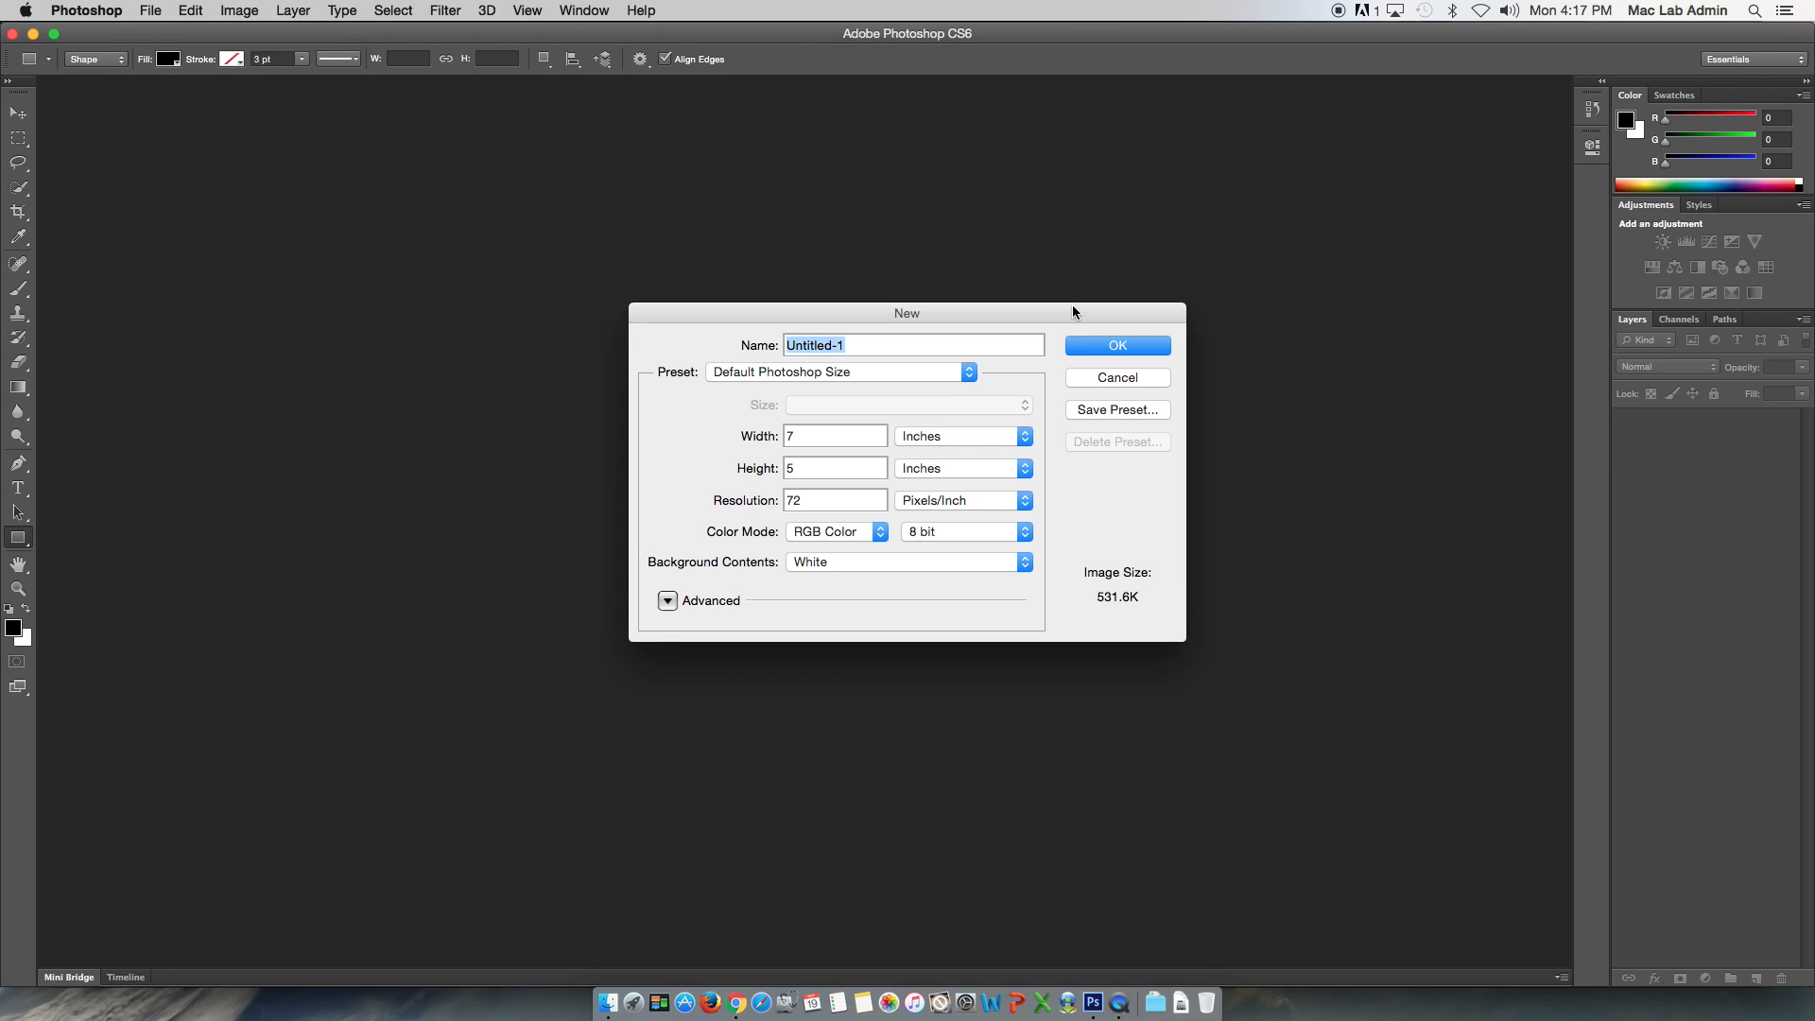
{"action": "type", "text": "test"}
{"action": "key", "text": "BackSpace"}
{"action": "key", "text": "BackSpace"}
{"action": "key", "text": "BackSpace"}
Apply the U.S. Paper preset to the new document
{"action": "left_click", "coordinate": [965, 374]}
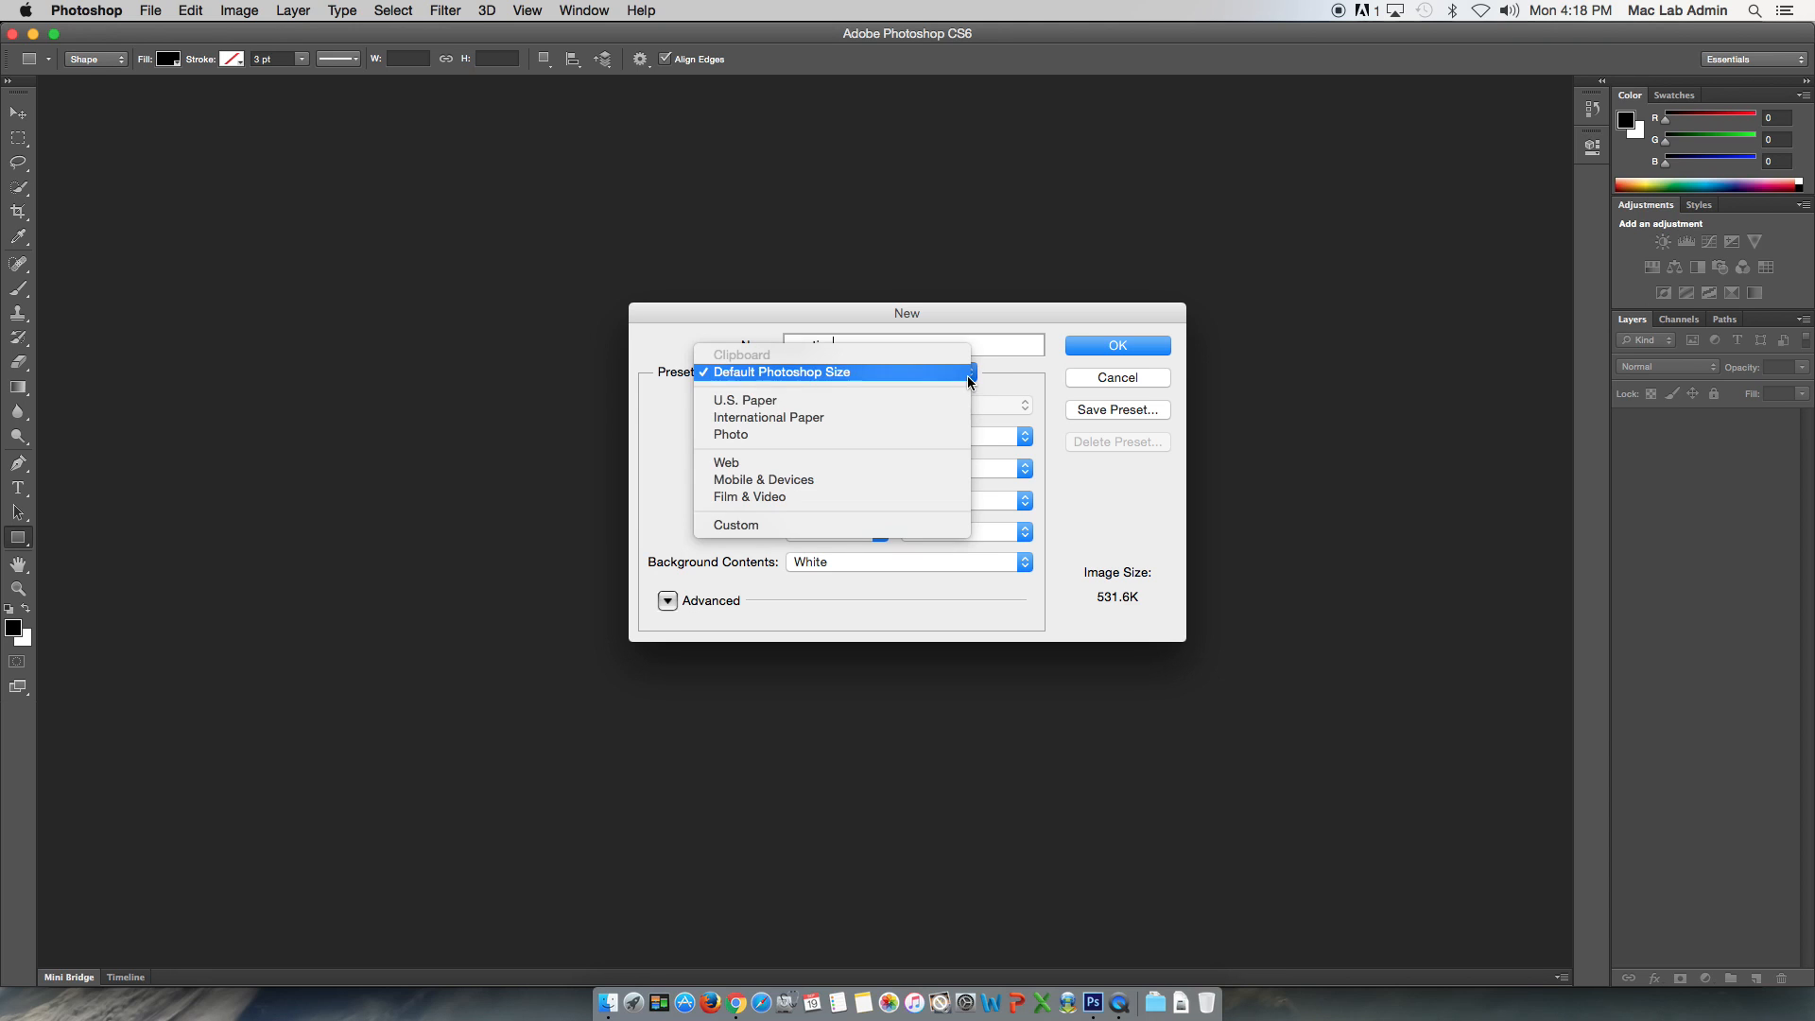
{"action": "left_click", "coordinate": [849, 395]}
{"action": "left_click", "coordinate": [813, 435]}
{"action": "left_click", "coordinate": [829, 469]}
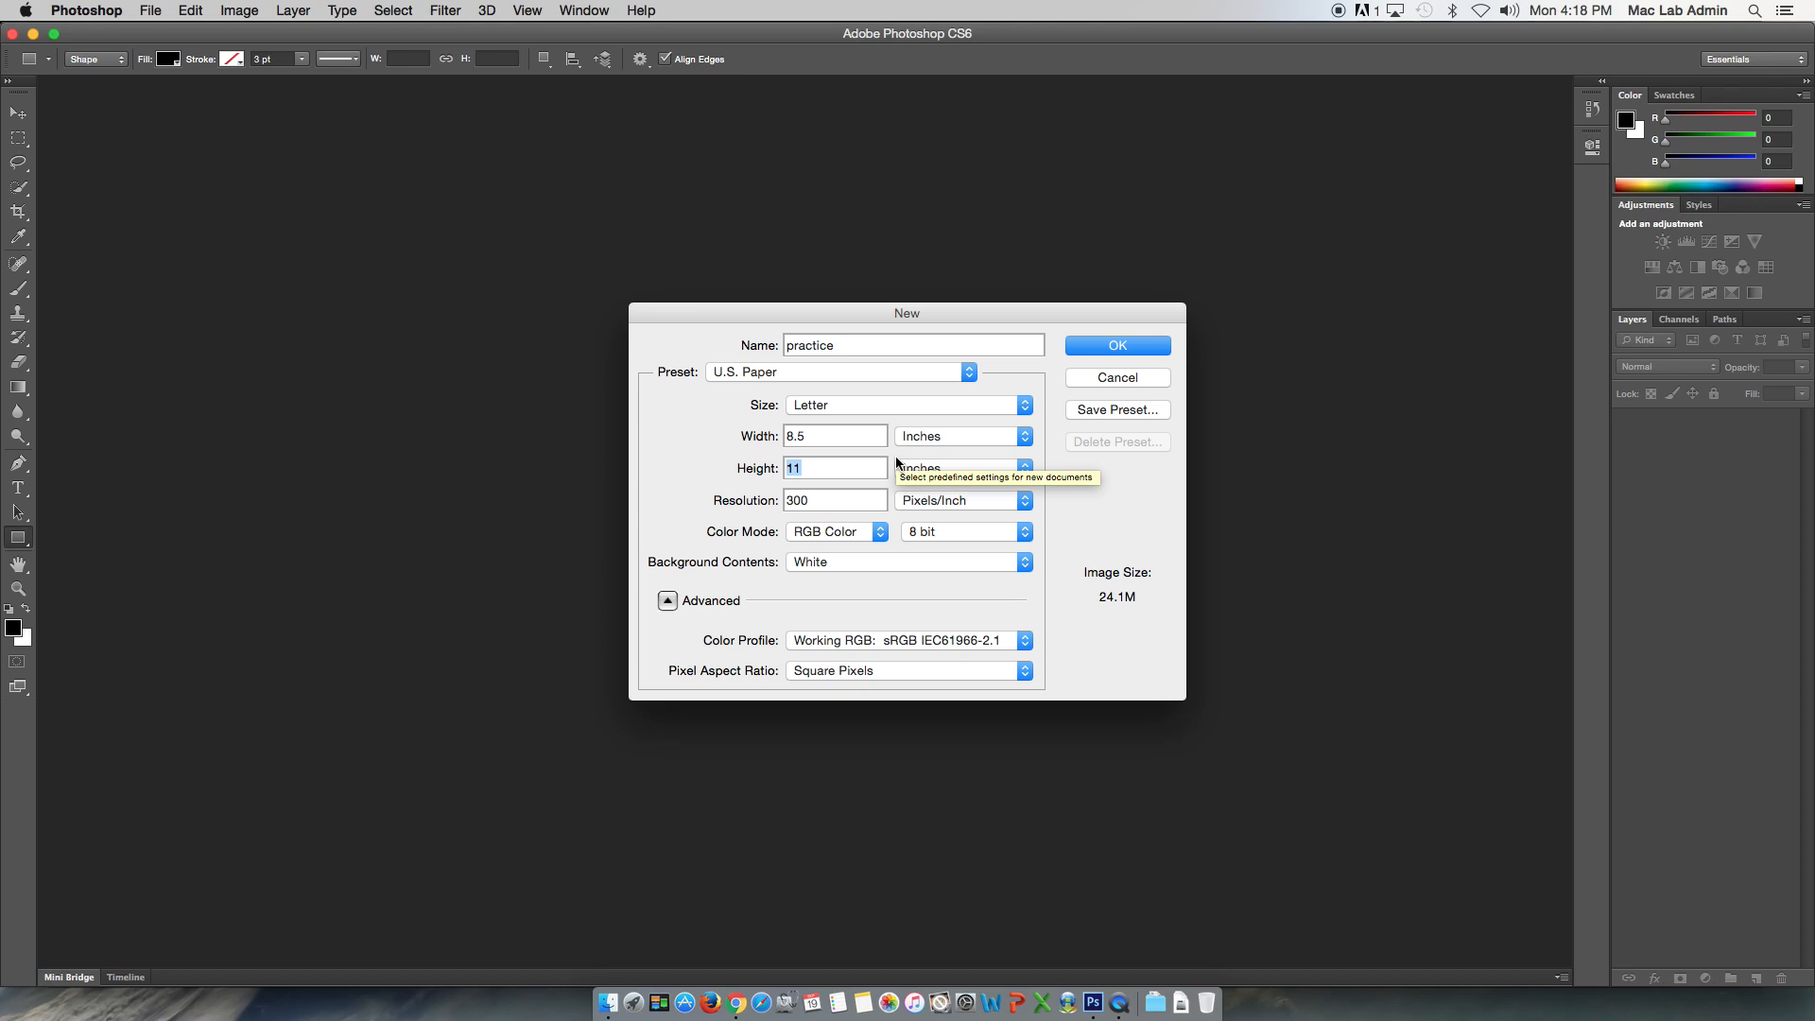
Change the document's dimension units to pixels and back to inches
{"action": "left_click", "coordinate": [1025, 439]}
{"action": "left_click", "coordinate": [938, 419]}
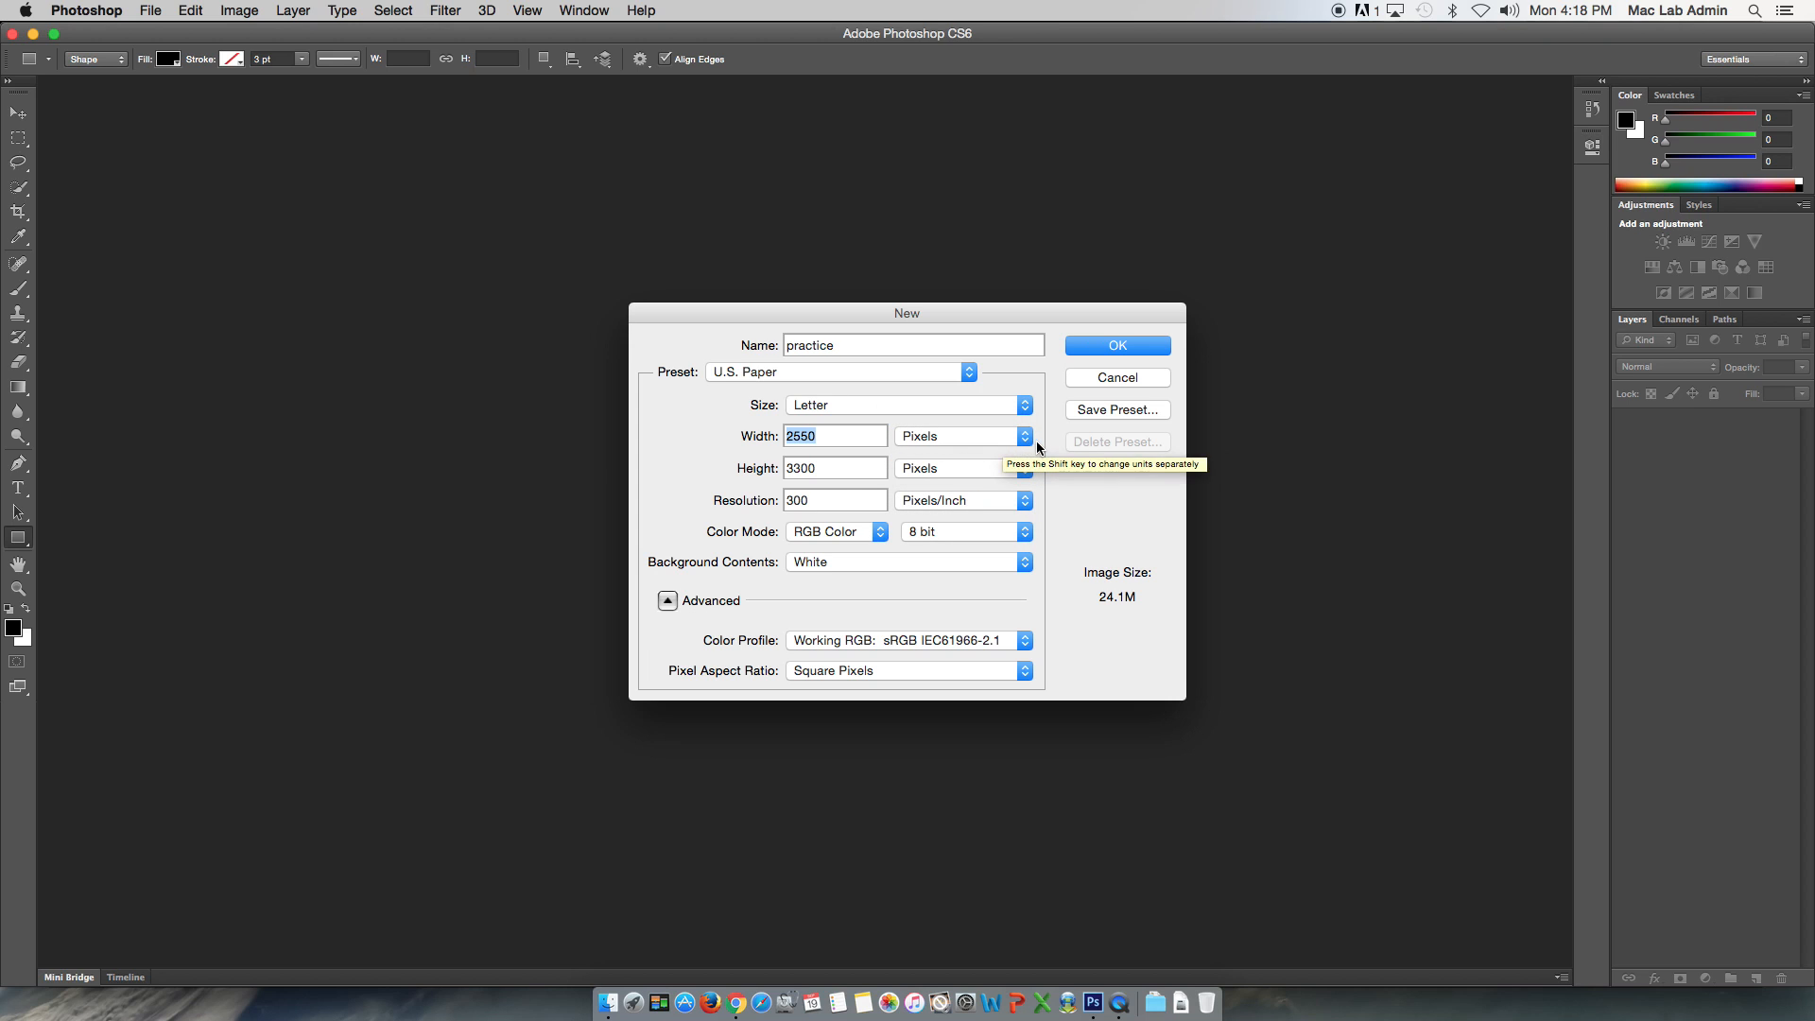
{"action": "left_click", "coordinate": [1029, 446]}
{"action": "left_click", "coordinate": [1000, 441]}
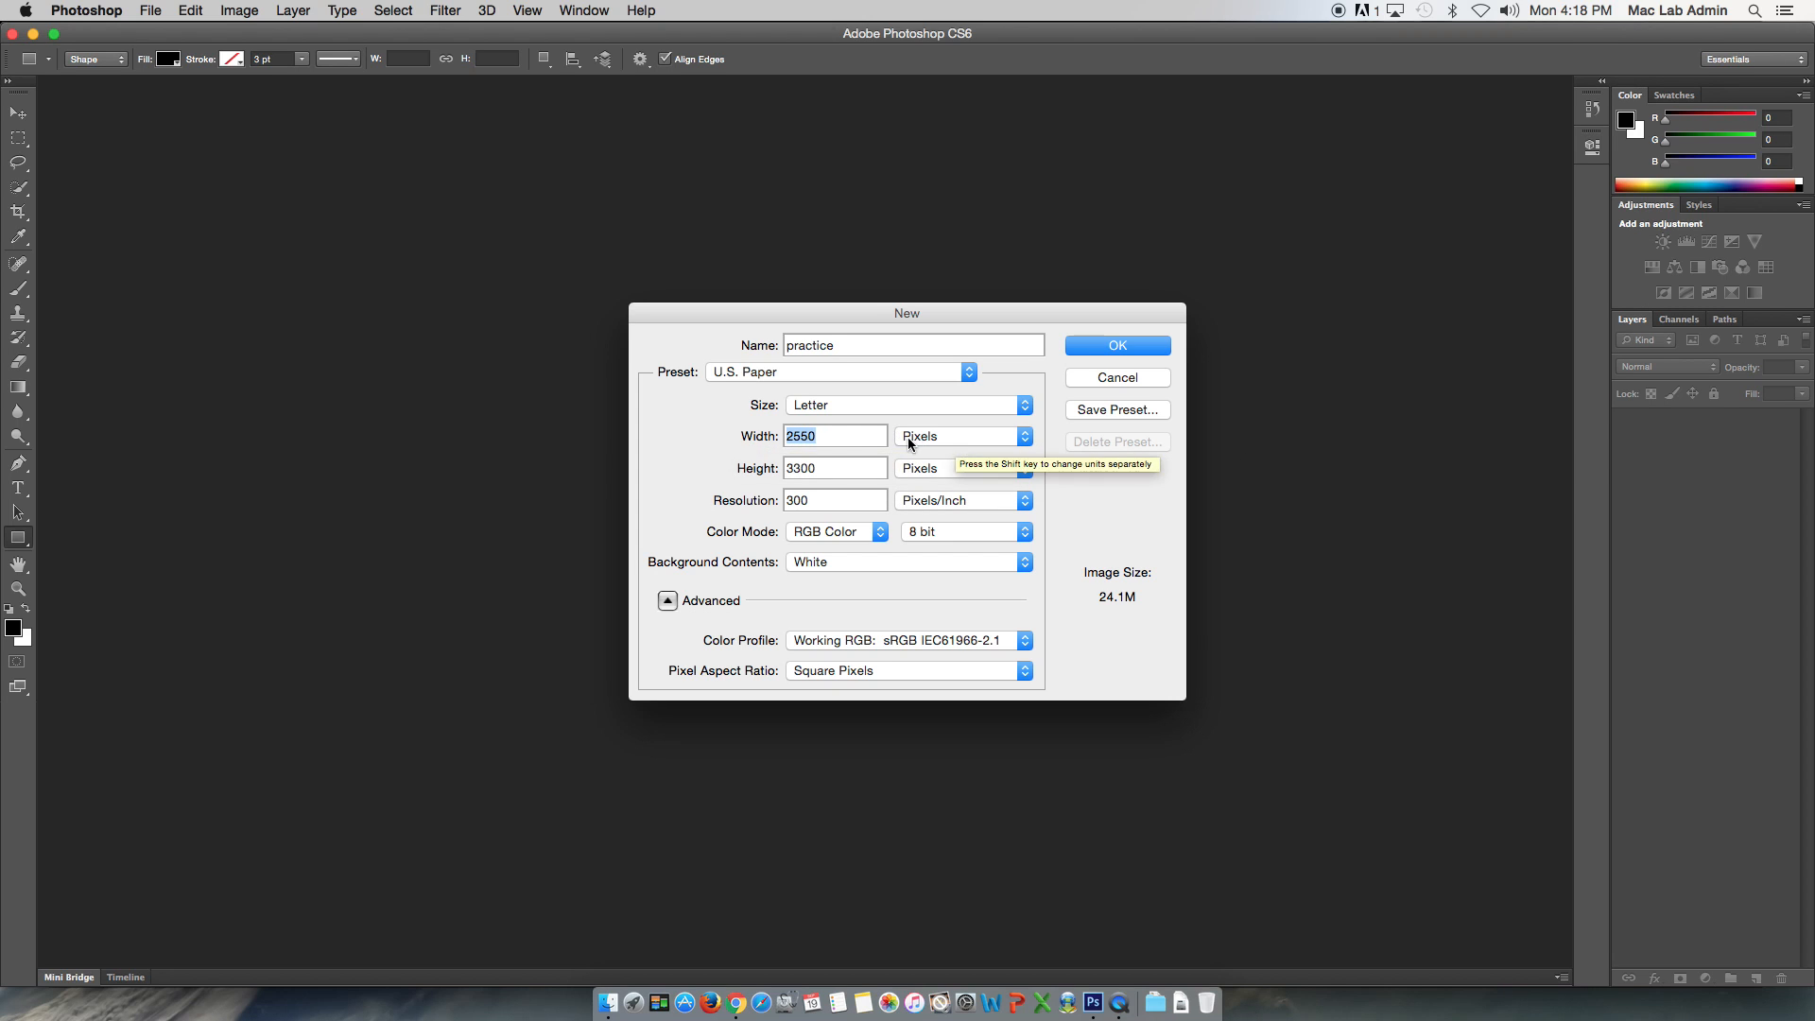
{"action": "left_click", "coordinate": [1021, 438]}
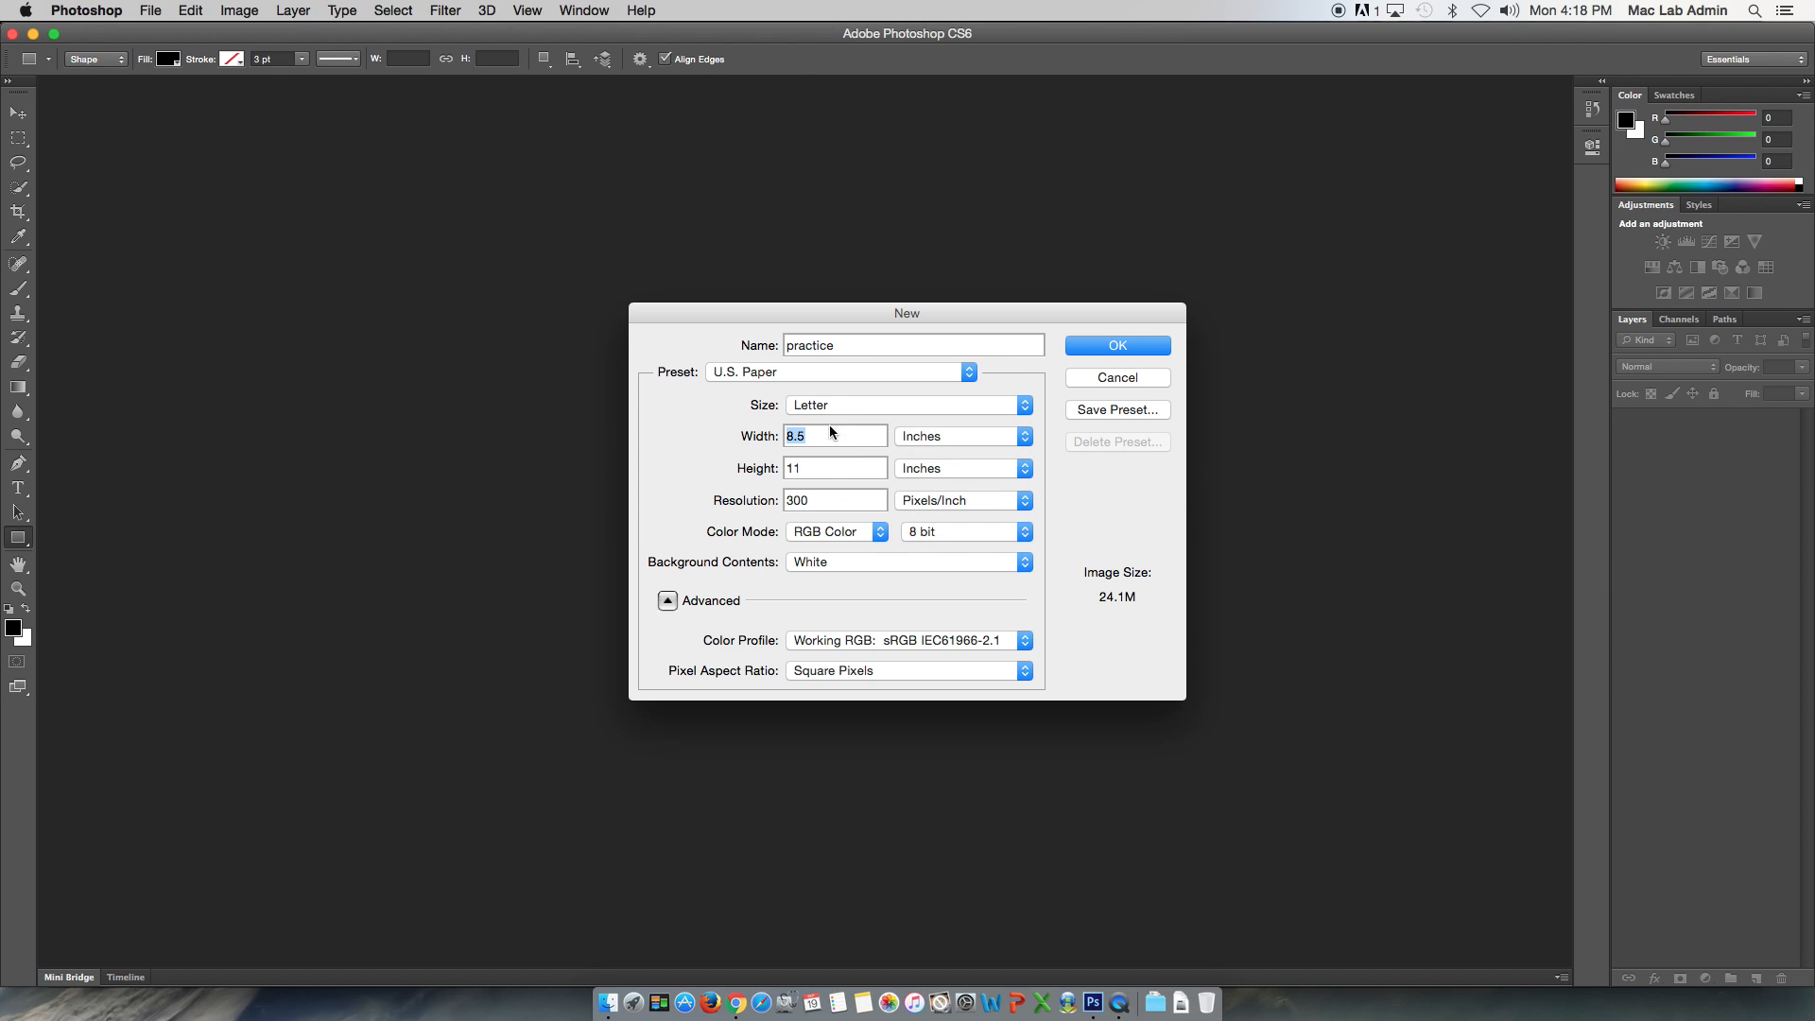
Set the new document's width and height to 500 by 500 pixels
{"action": "type", "text": "500"}
{"action": "left_click", "coordinate": [851, 468]}
{"action": "type", "text": "500"}
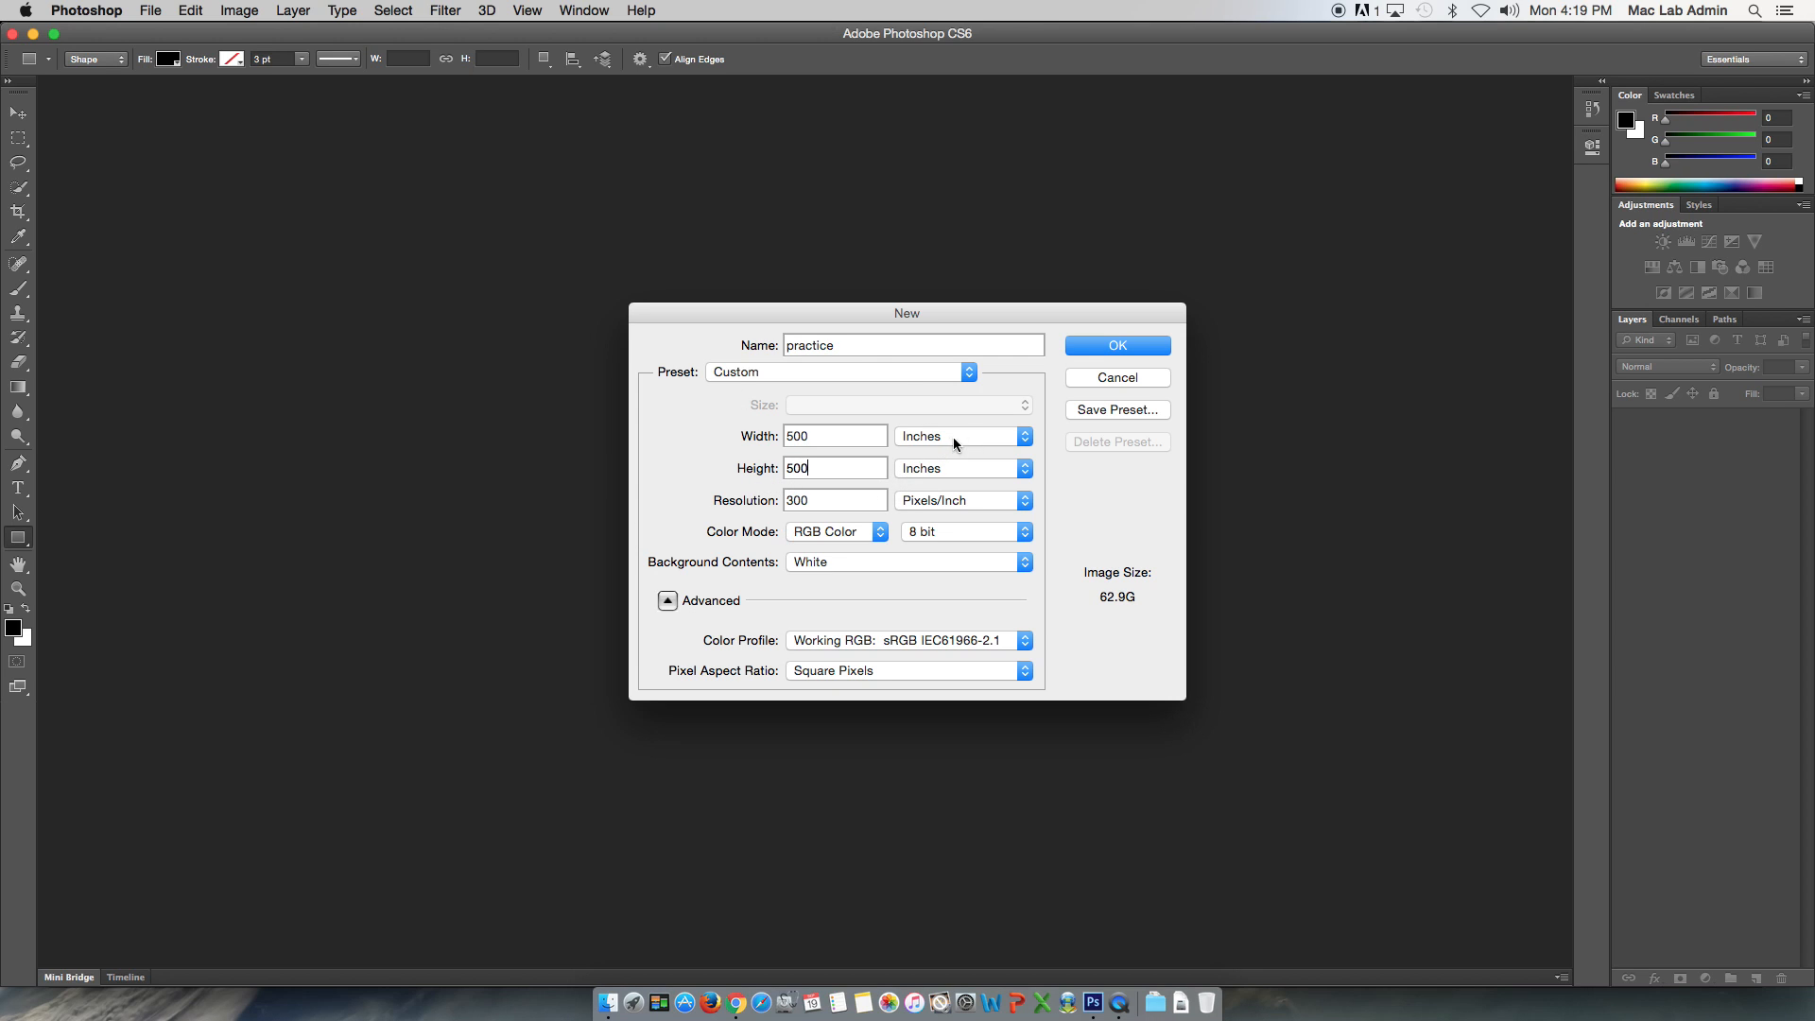
{"action": "left_click", "coordinate": [1024, 436]}
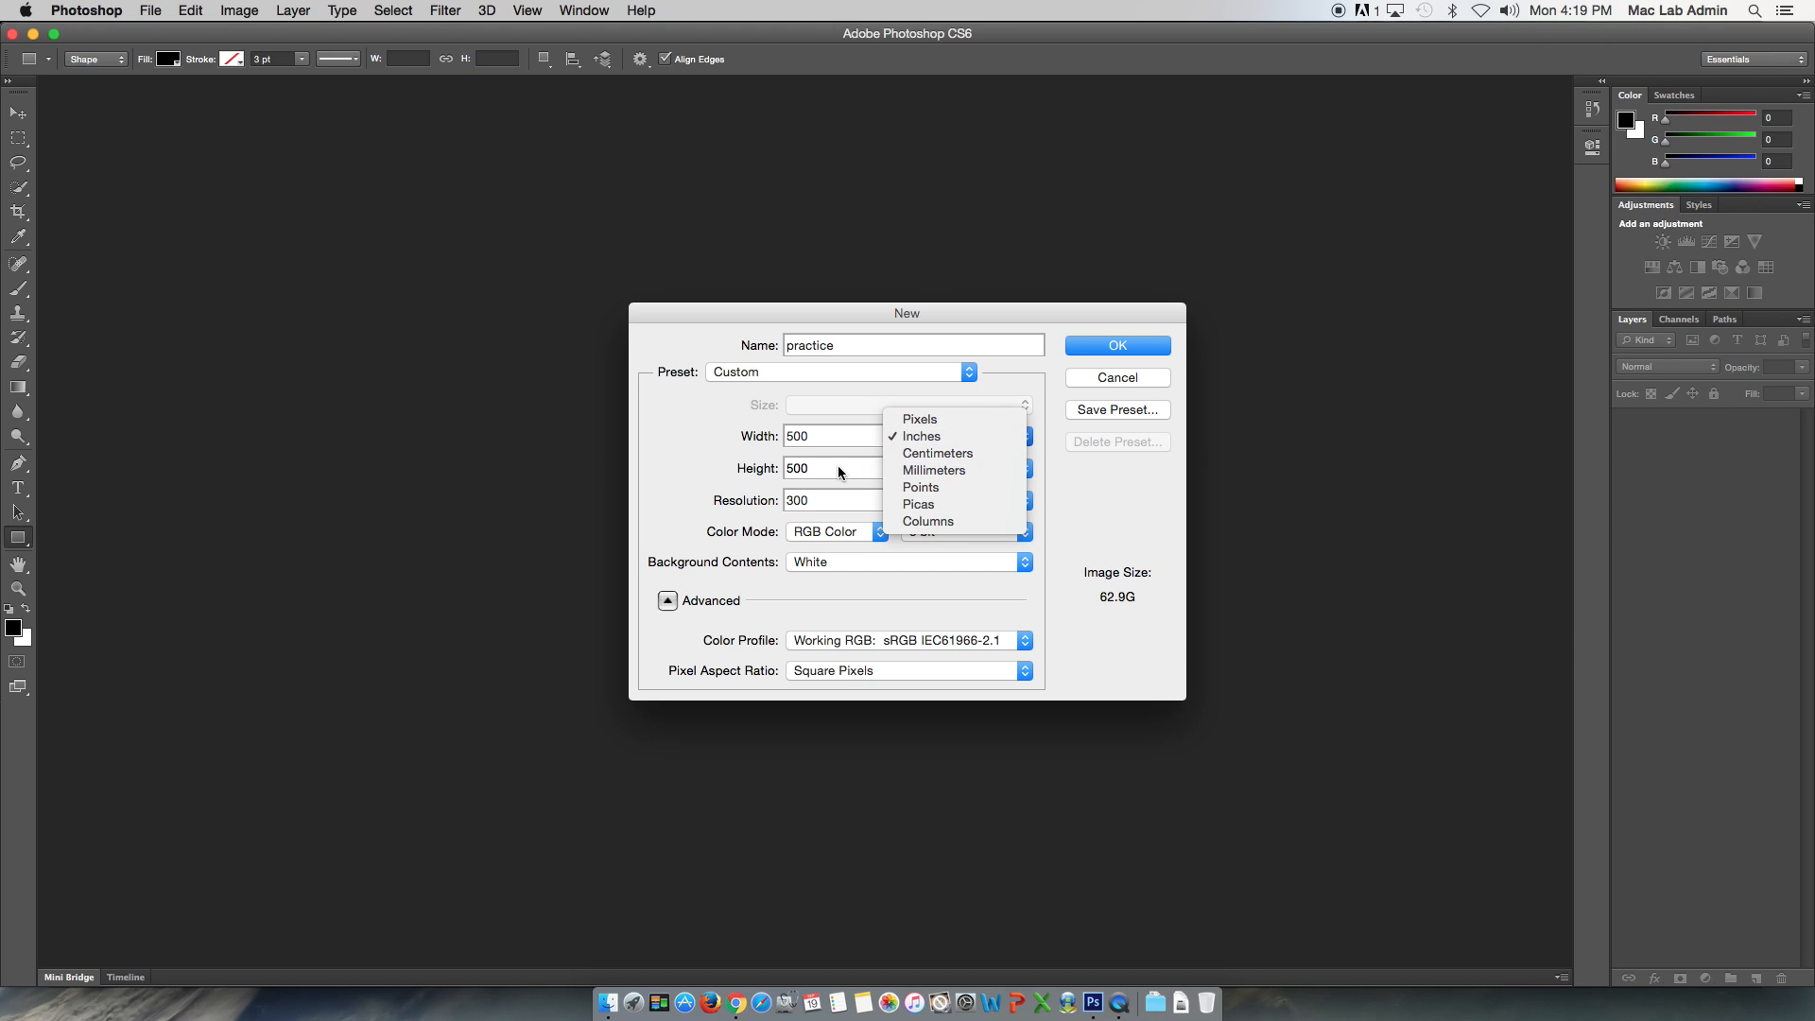
{"action": "left_click", "coordinate": [839, 465]}
{"action": "left_click", "coordinate": [1025, 444]}
{"action": "left_click", "coordinate": [946, 421]}
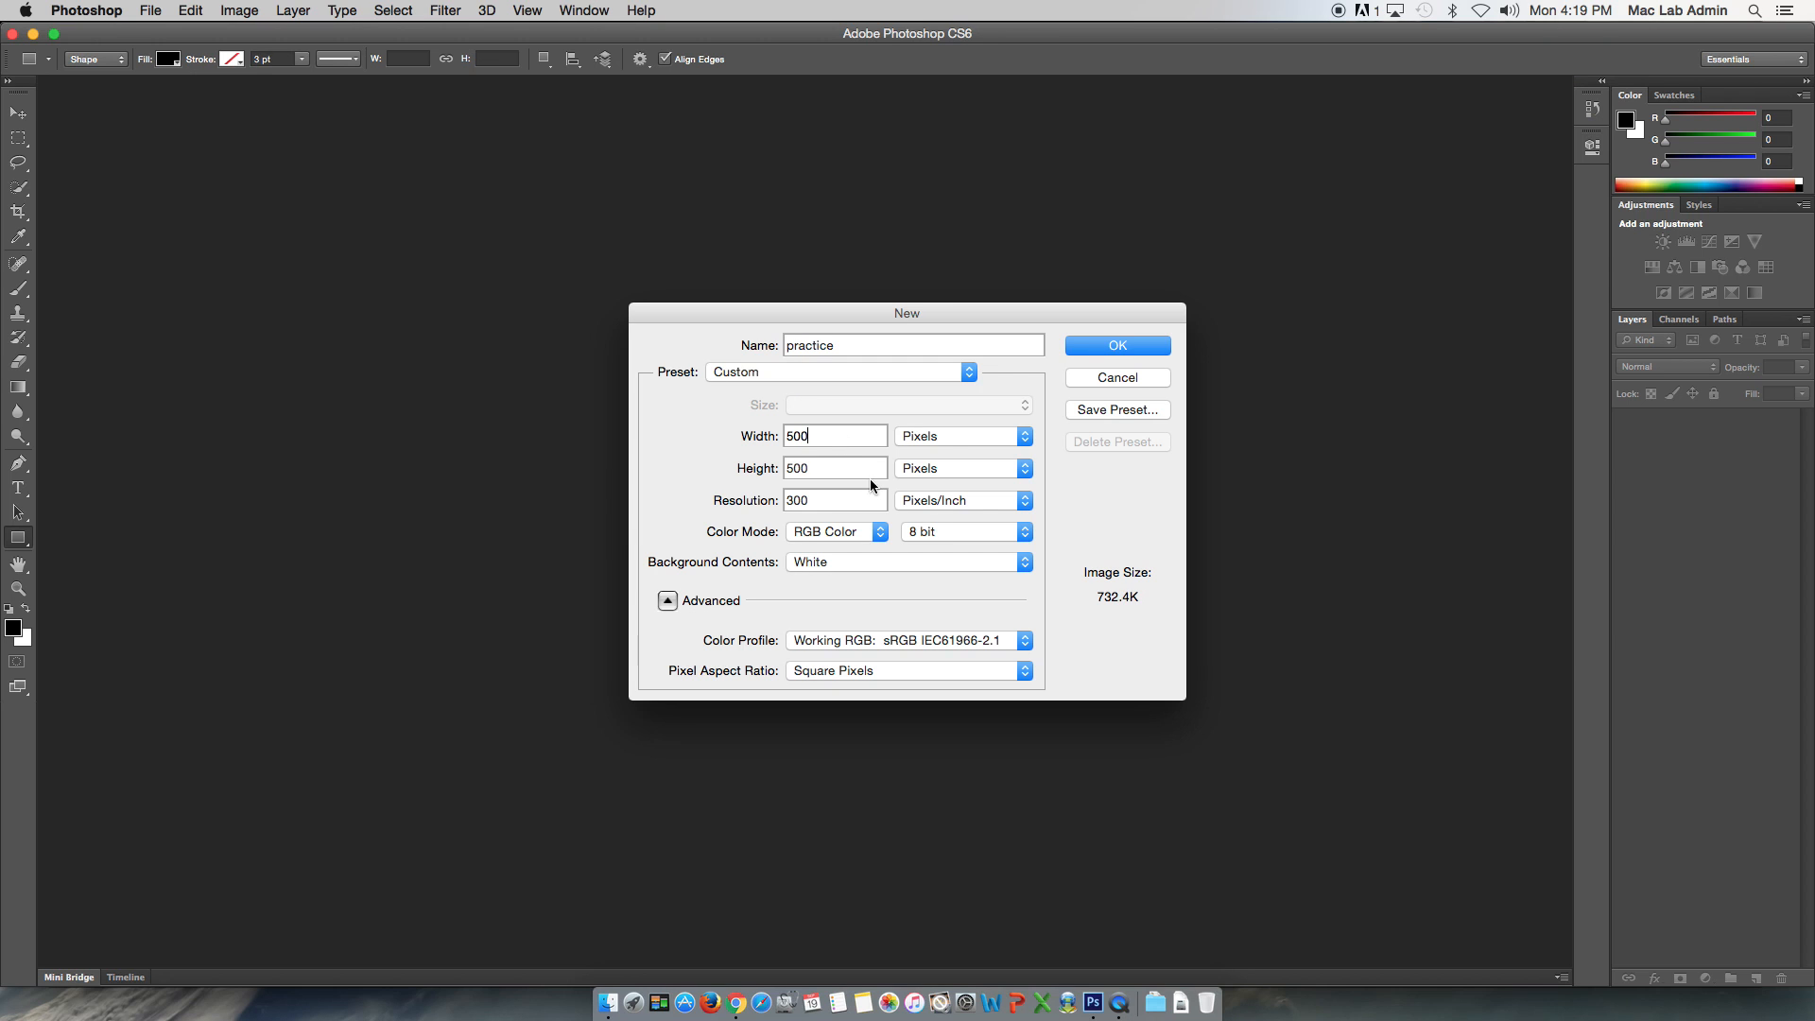
Set the new document's resolution to 72 pixels/inch and choose RGB Color as its color mode
{"action": "key", "text": "Tab"}
{"action": "key", "text": "Tab"}
{"action": "type", "text": "7"}
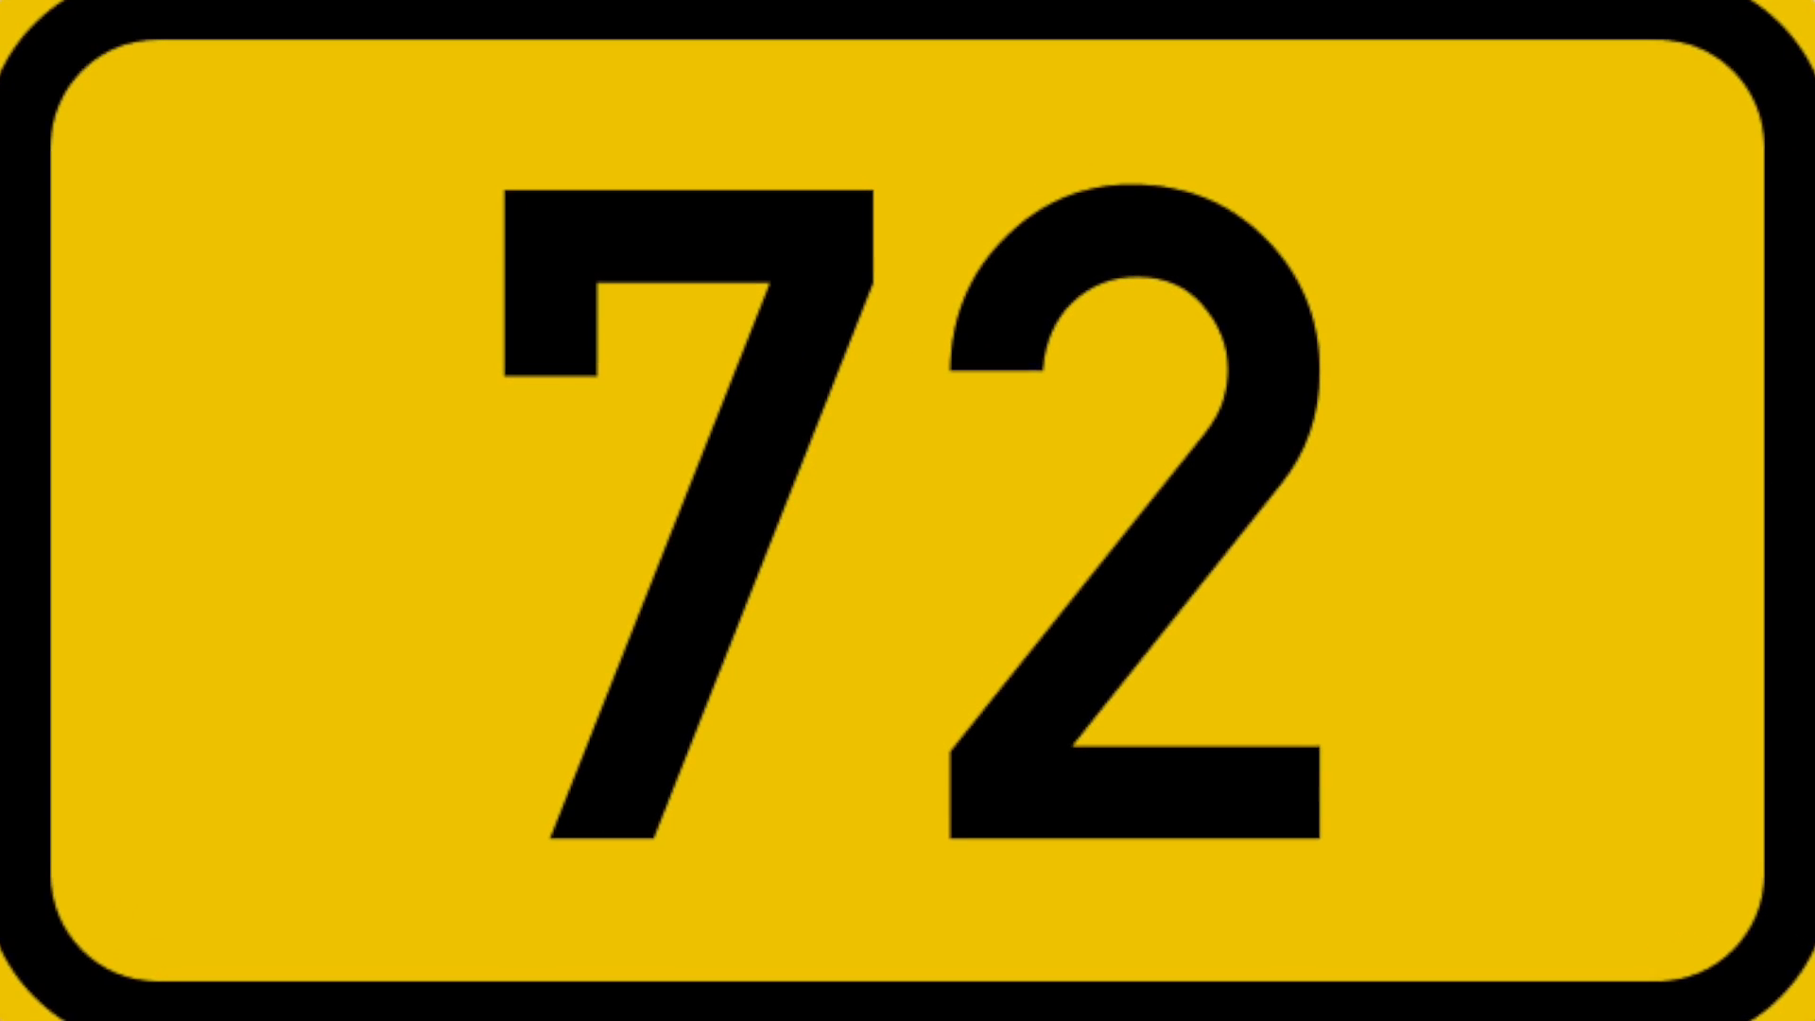
{"action": "type", "text": "2"}
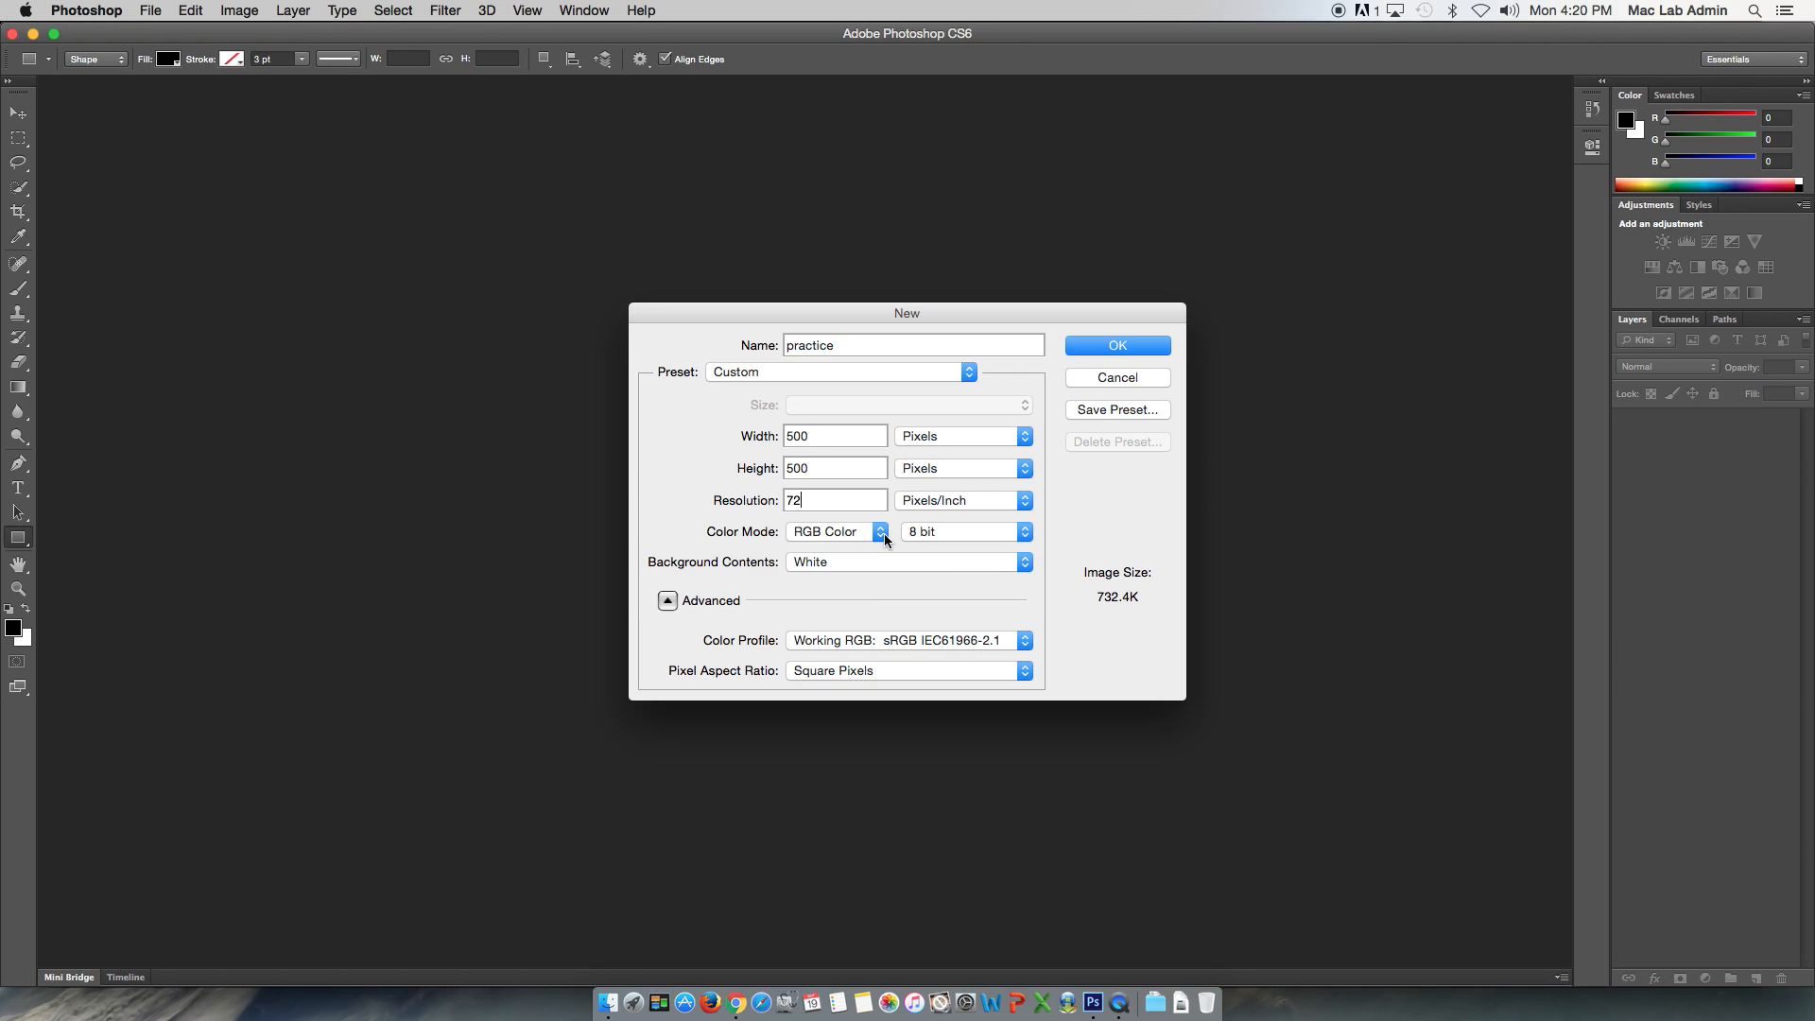
{"action": "left_click", "coordinate": [882, 532]}
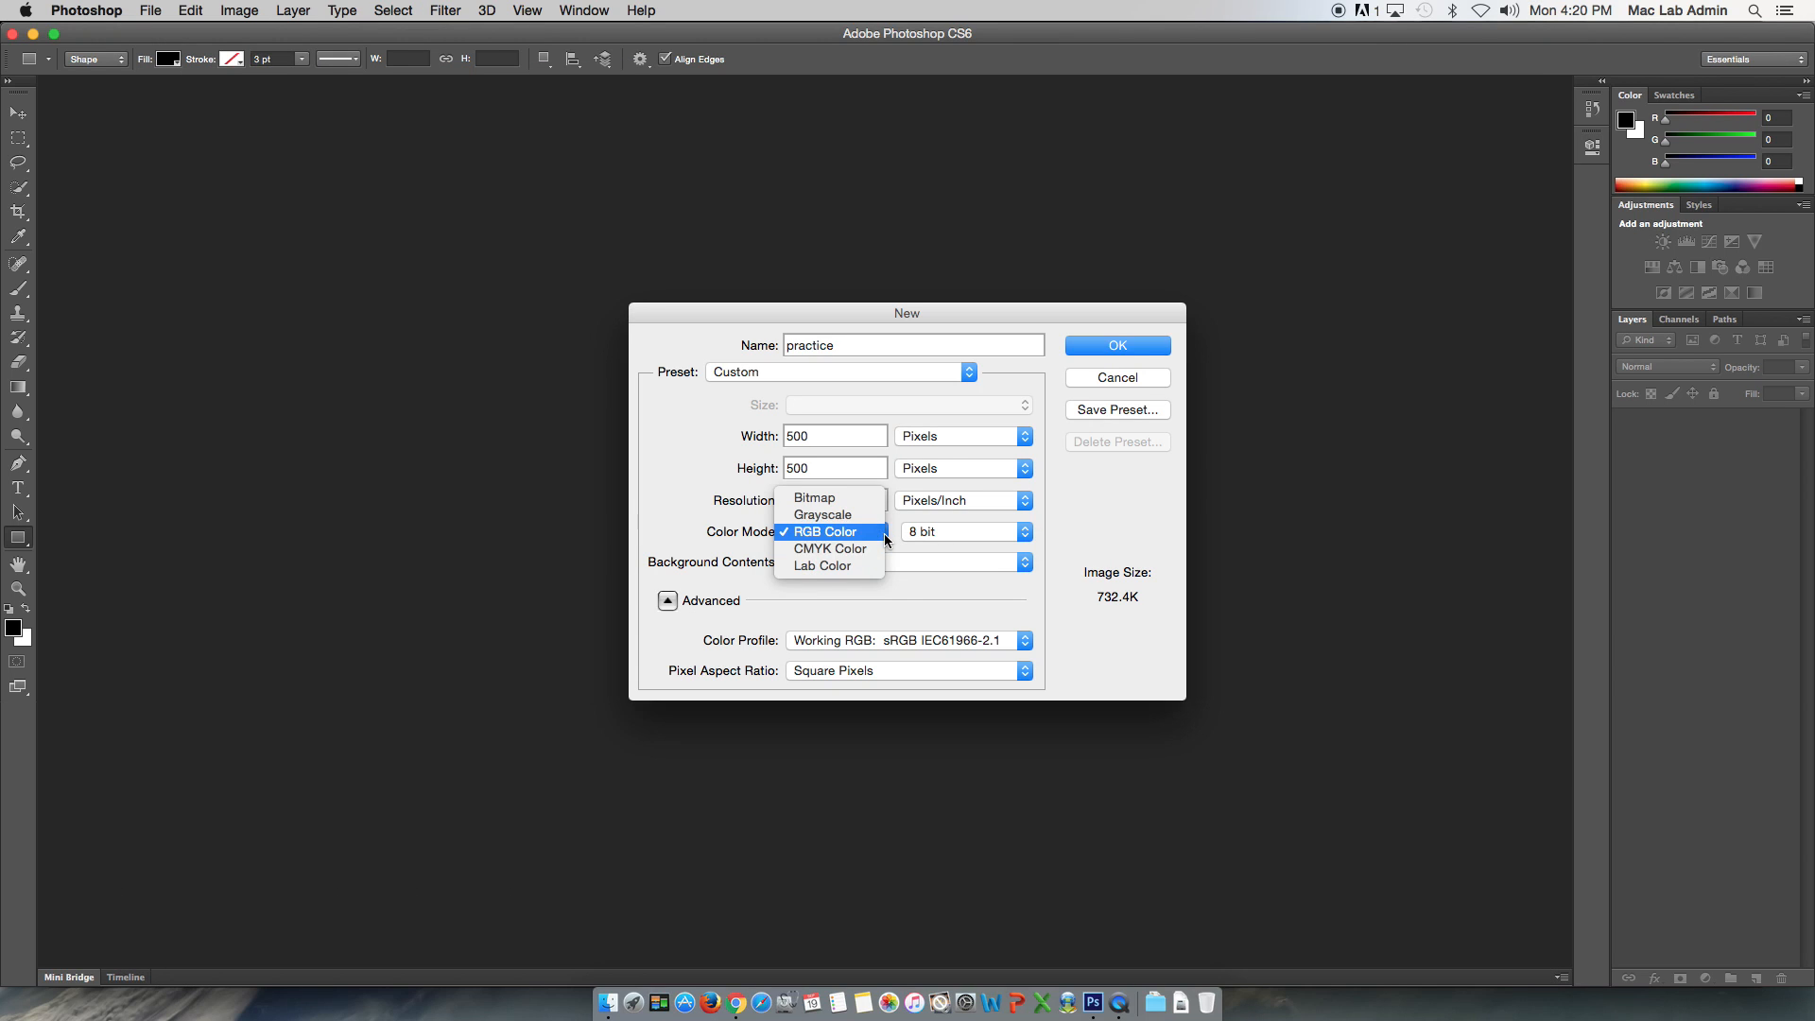
{"action": "left_click", "coordinate": [830, 532]}
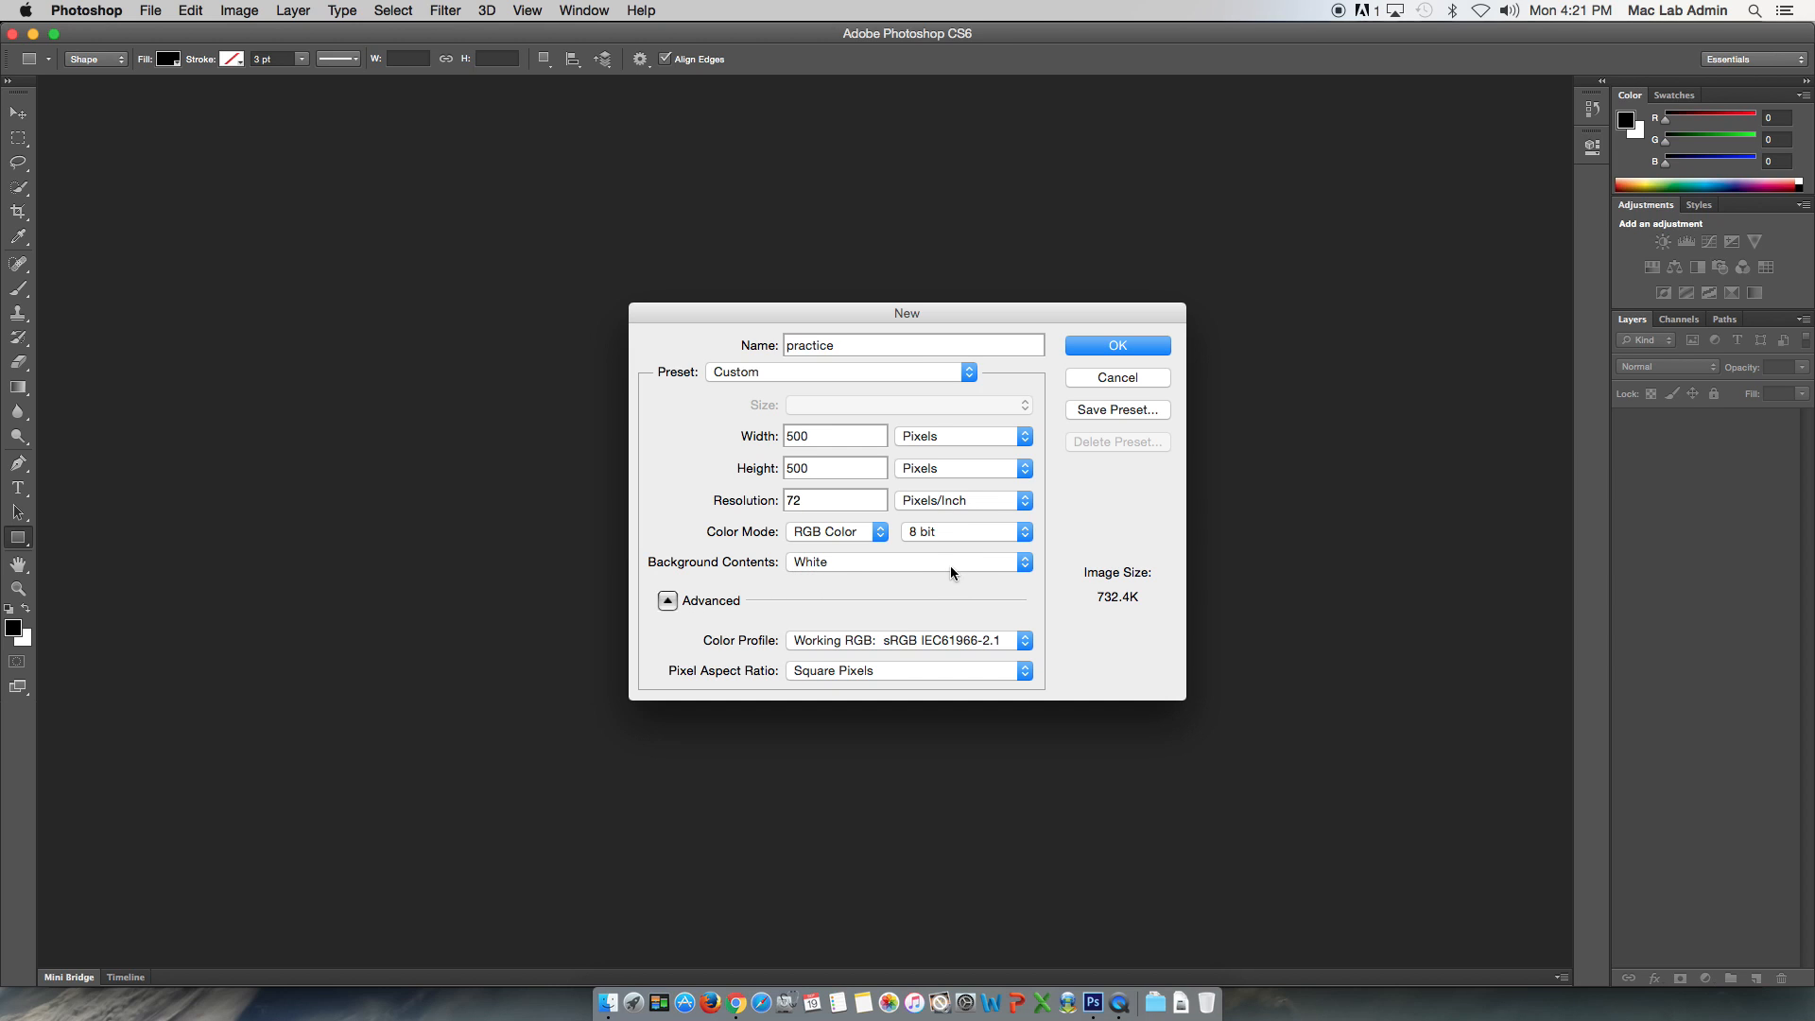
Set the background contents to Transparent and create the document
{"action": "left_click", "coordinate": [1025, 566]}
{"action": "left_click", "coordinate": [859, 598]}
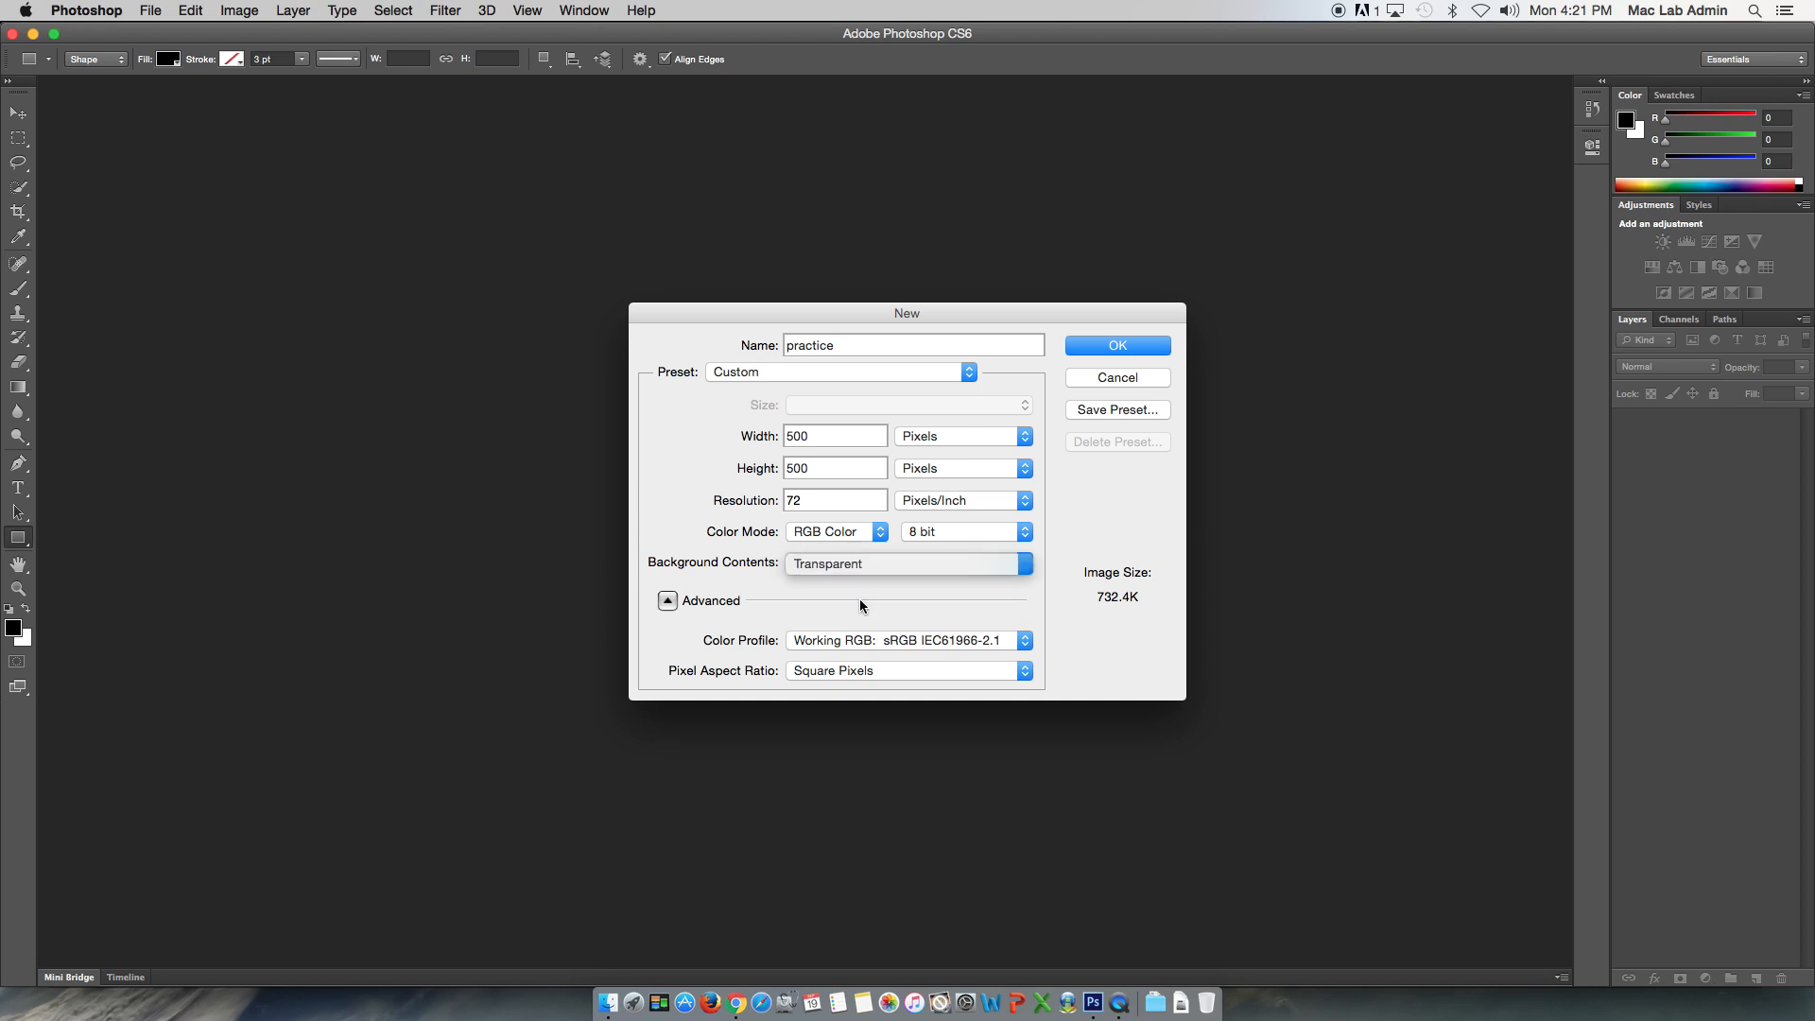
{"action": "left_click", "coordinate": [999, 566]}
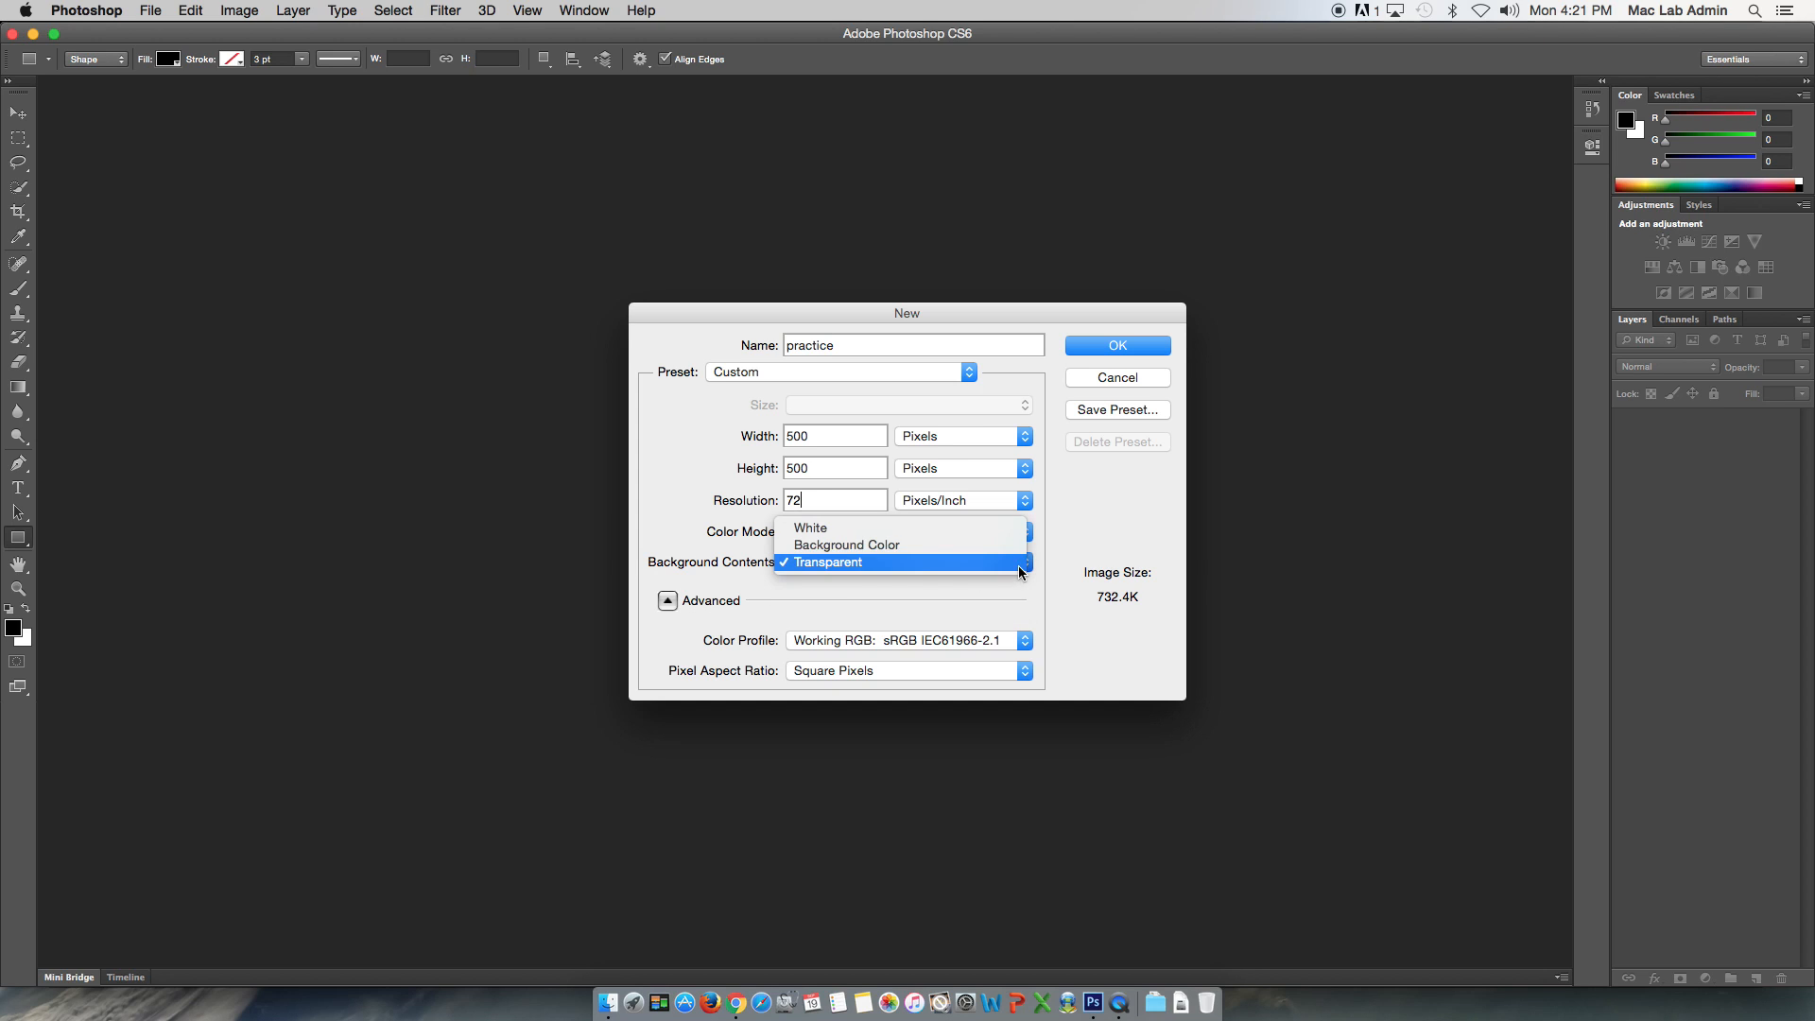
{"action": "left_click", "coordinate": [842, 545]}
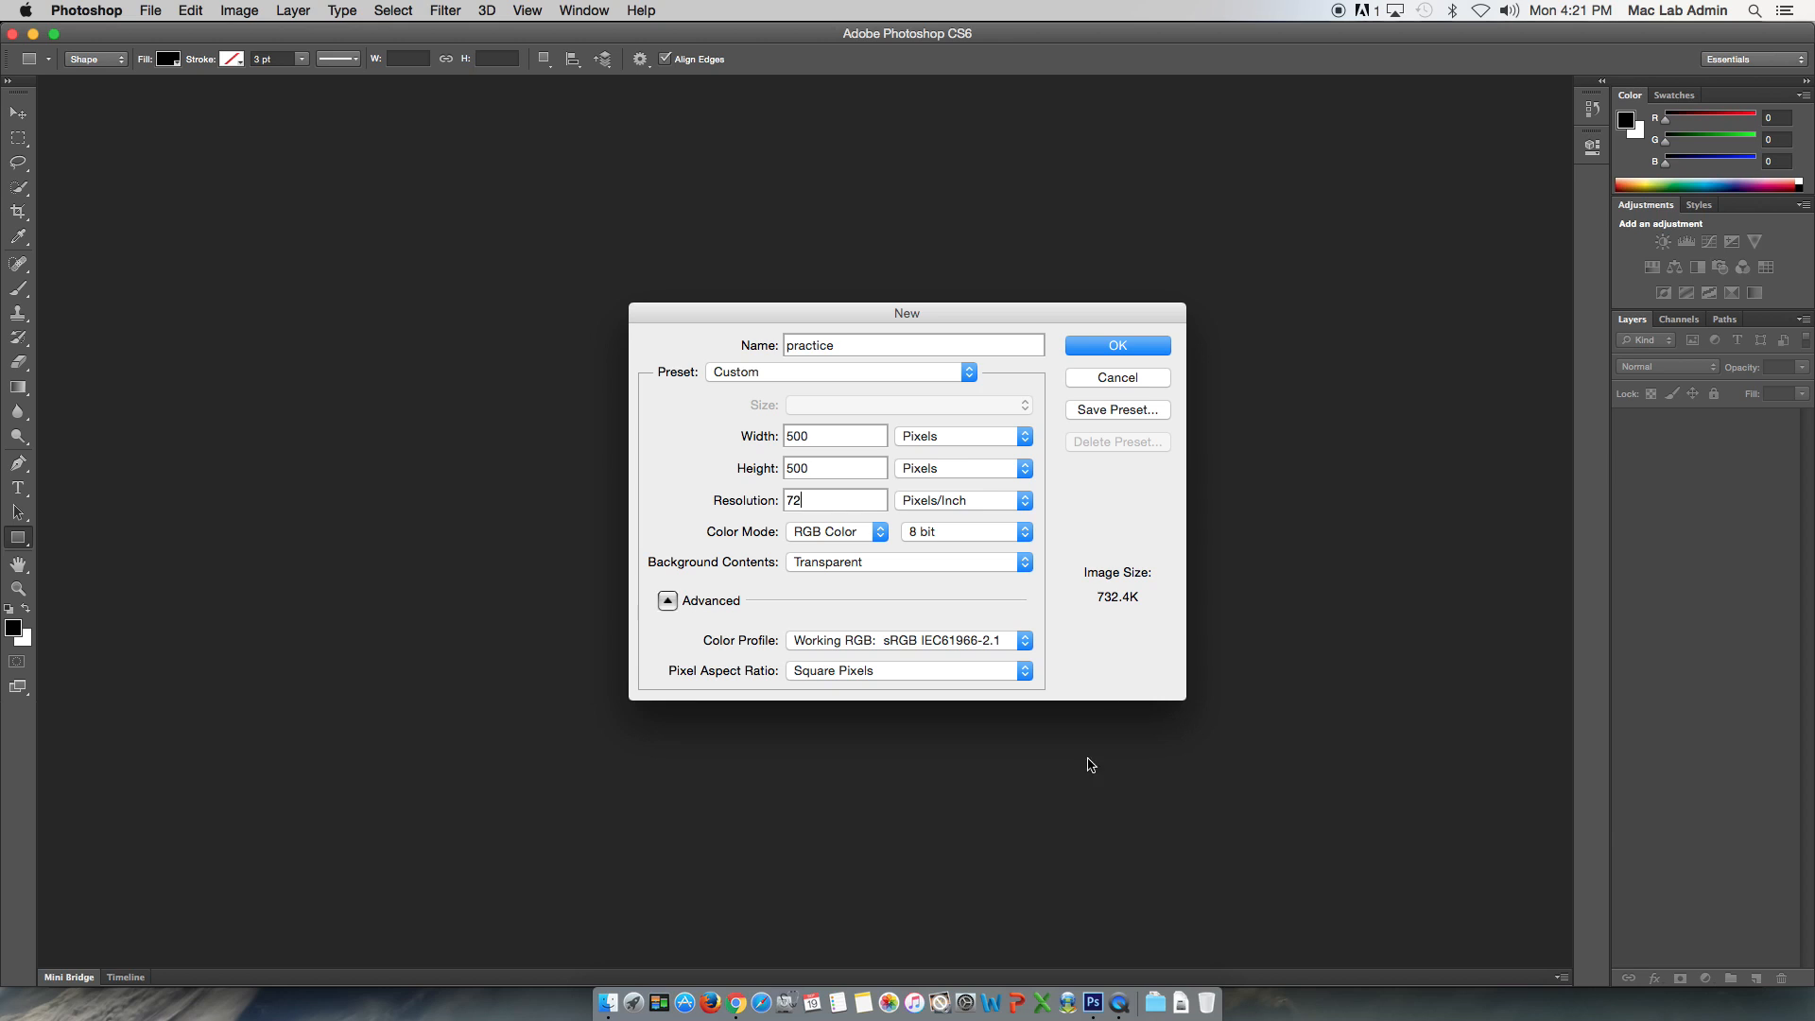
{"action": "left_click", "coordinate": [1118, 346]}
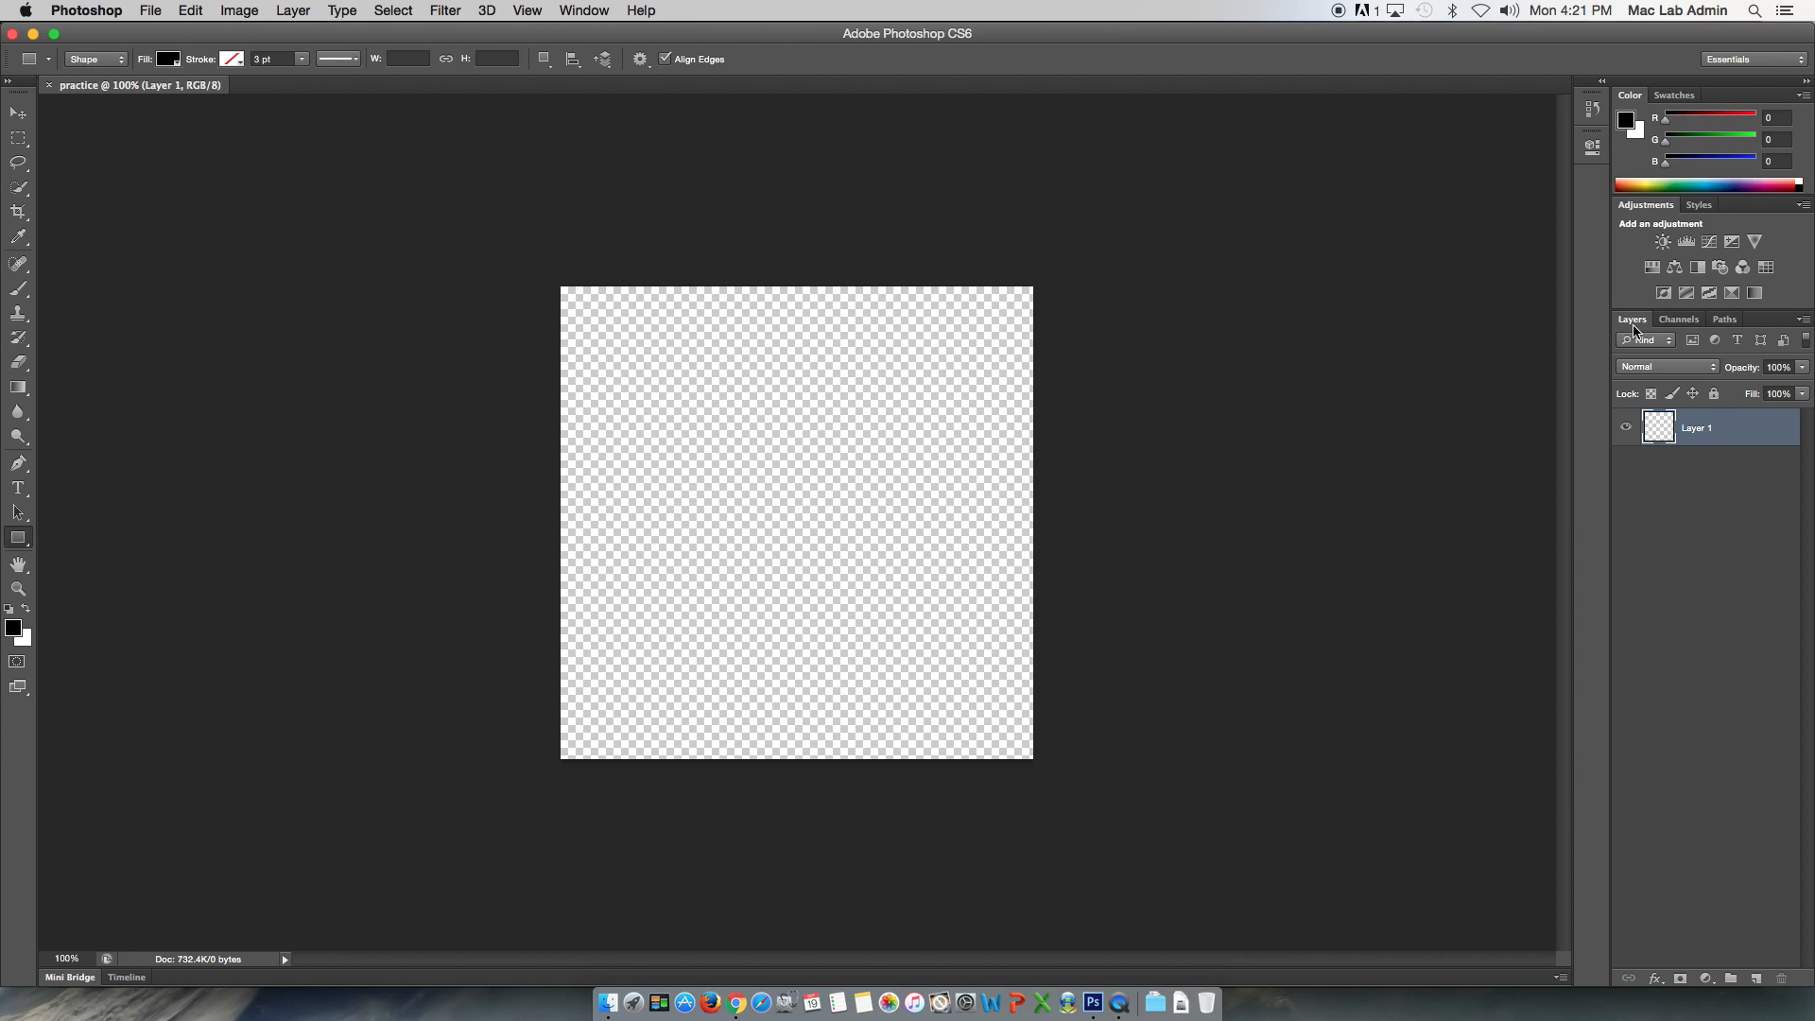
Examine the document's channels and paths, ending on its layer list
{"action": "left_click", "coordinate": [1679, 320]}
{"action": "left_click", "coordinate": [1725, 319]}
{"action": "left_click", "coordinate": [1669, 322]}
{"action": "left_click", "coordinate": [1635, 319]}
{"action": "left_click", "coordinate": [1673, 320]}
{"action": "left_click", "coordinate": [1719, 321]}
{"action": "left_click", "coordinate": [1683, 322]}
{"action": "left_click", "coordinate": [1632, 319]}
{"action": "left_click", "coordinate": [1670, 323]}
{"action": "left_click", "coordinate": [1718, 322]}
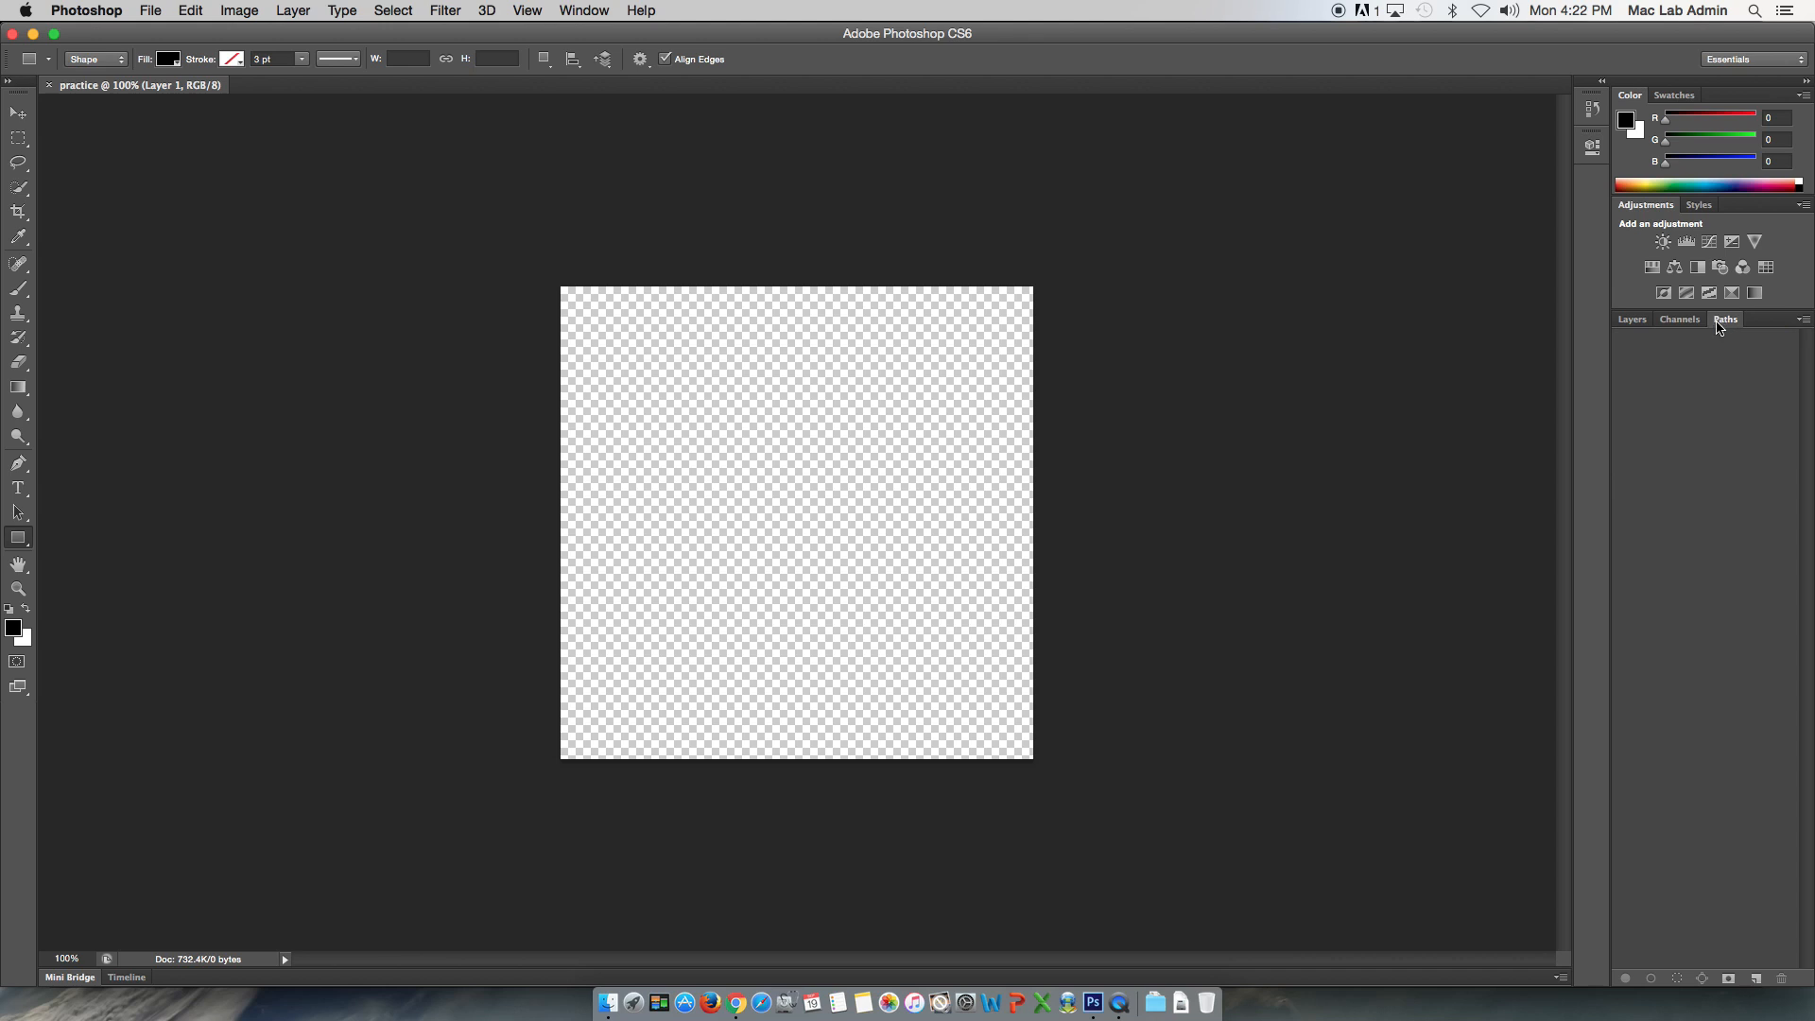
{"action": "left_click", "coordinate": [1692, 323]}
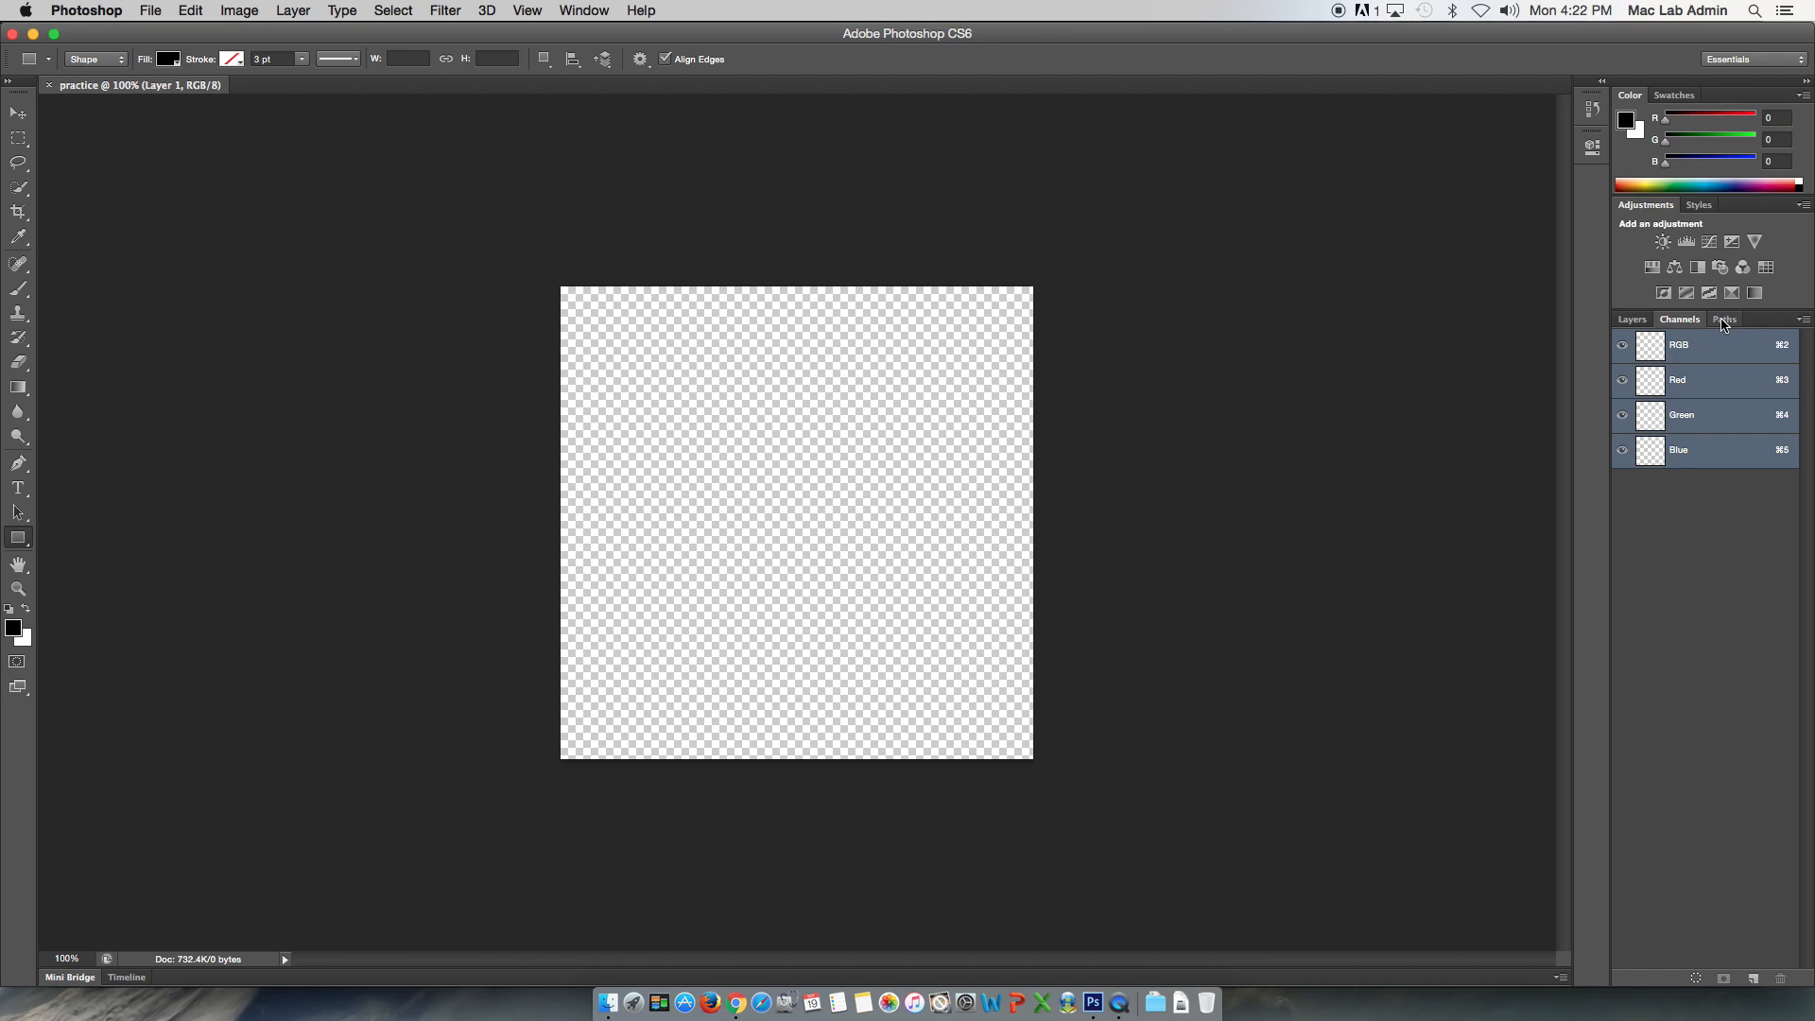
{"action": "left_click", "coordinate": [1640, 323]}
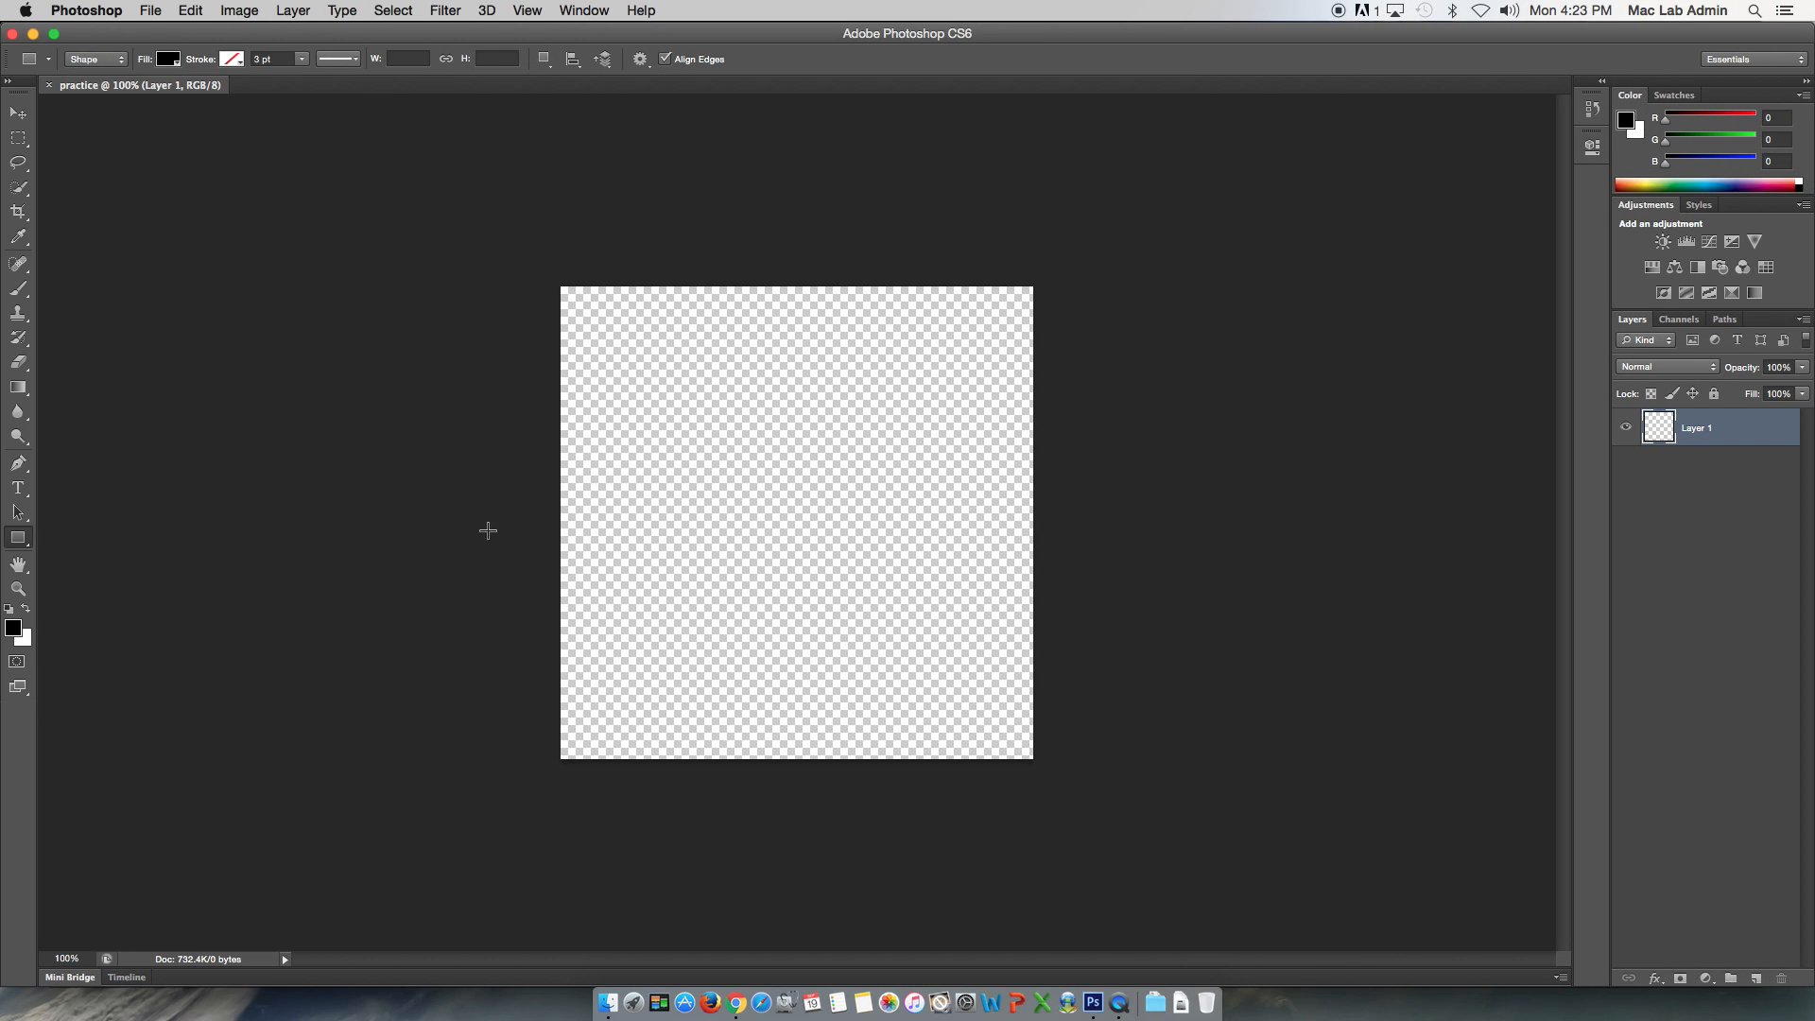
Activate the Ellipse Tool and keep its drawing mode set to Shape
{"action": "left_click", "coordinate": [30, 545]}
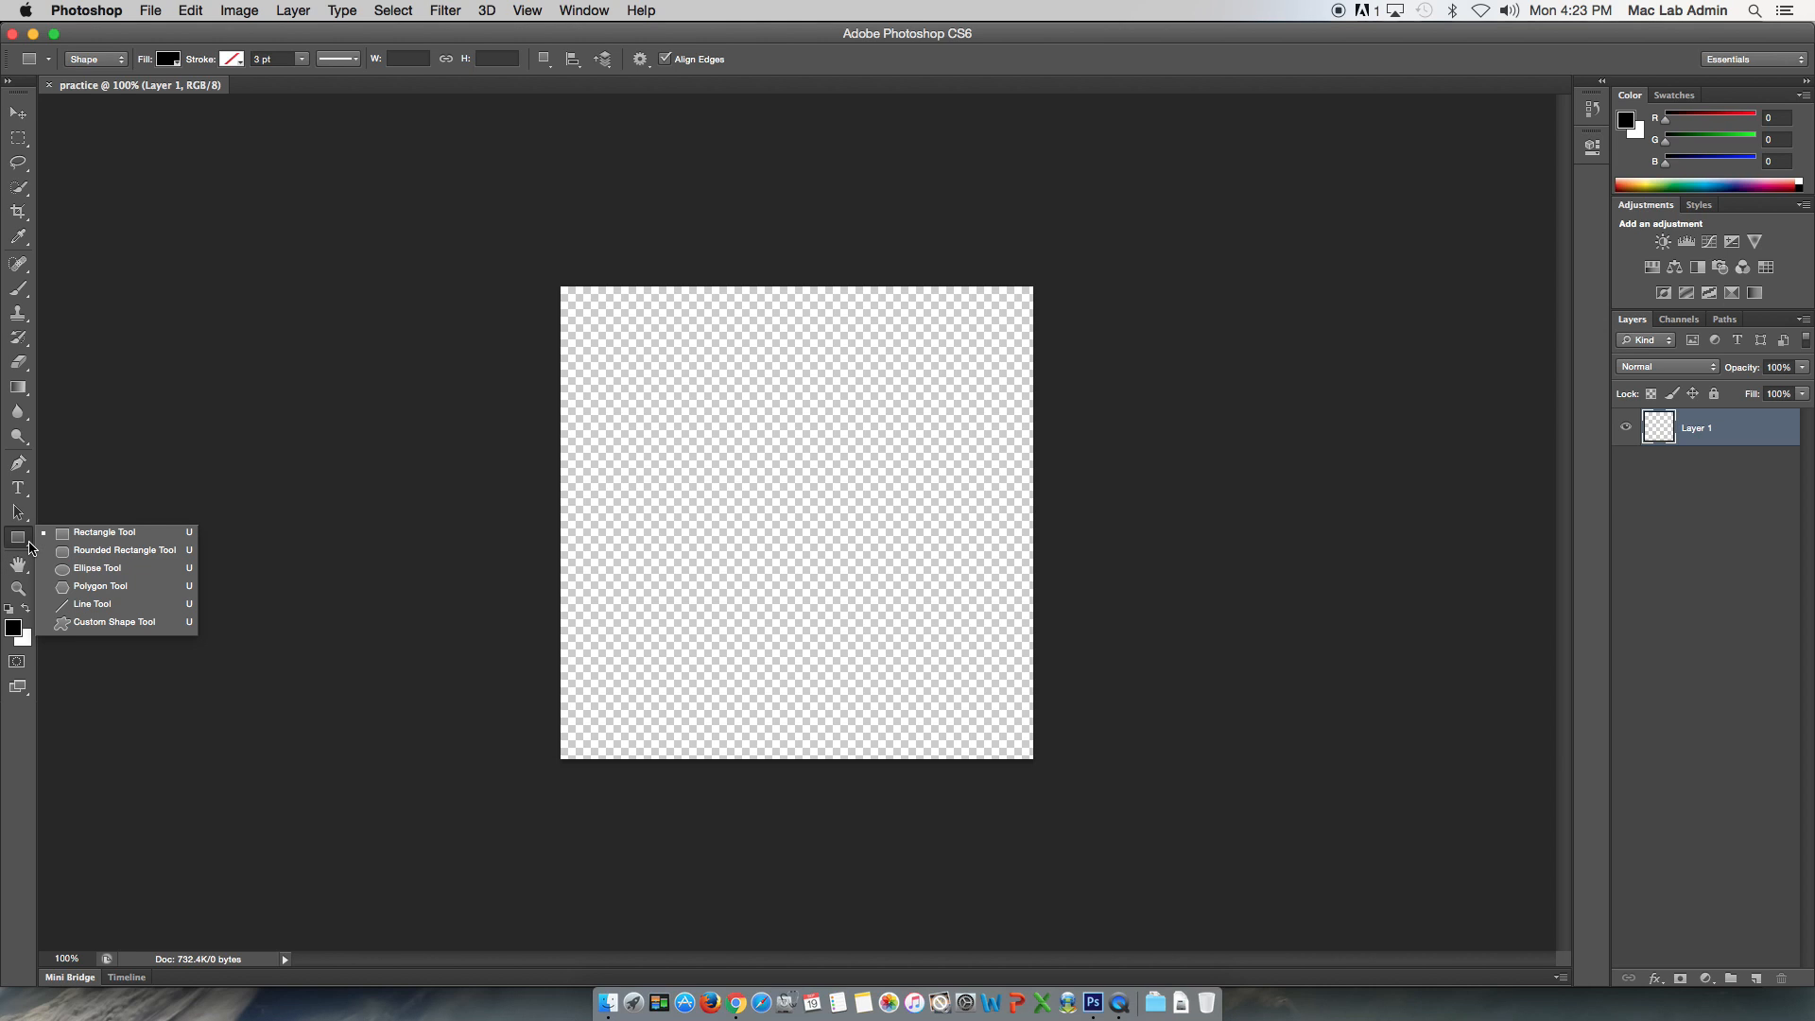
{"action": "left_click", "coordinate": [95, 571]}
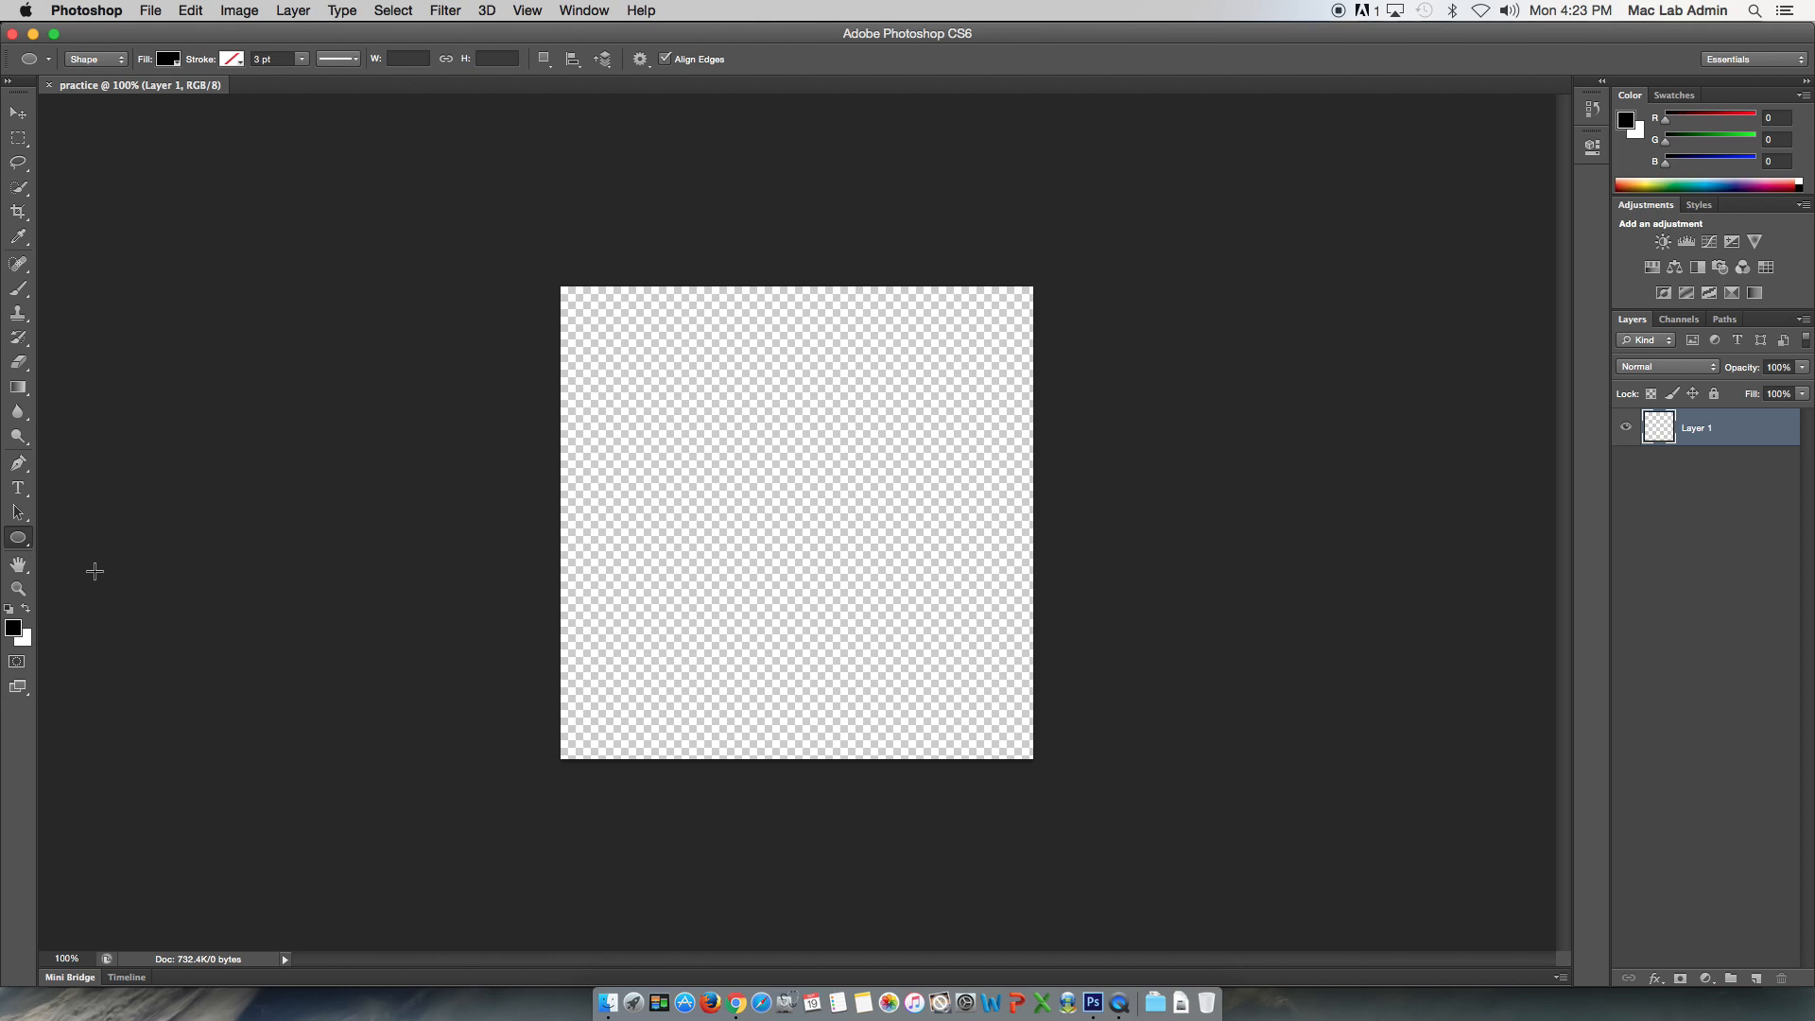
{"action": "left_click", "coordinate": [18, 538]}
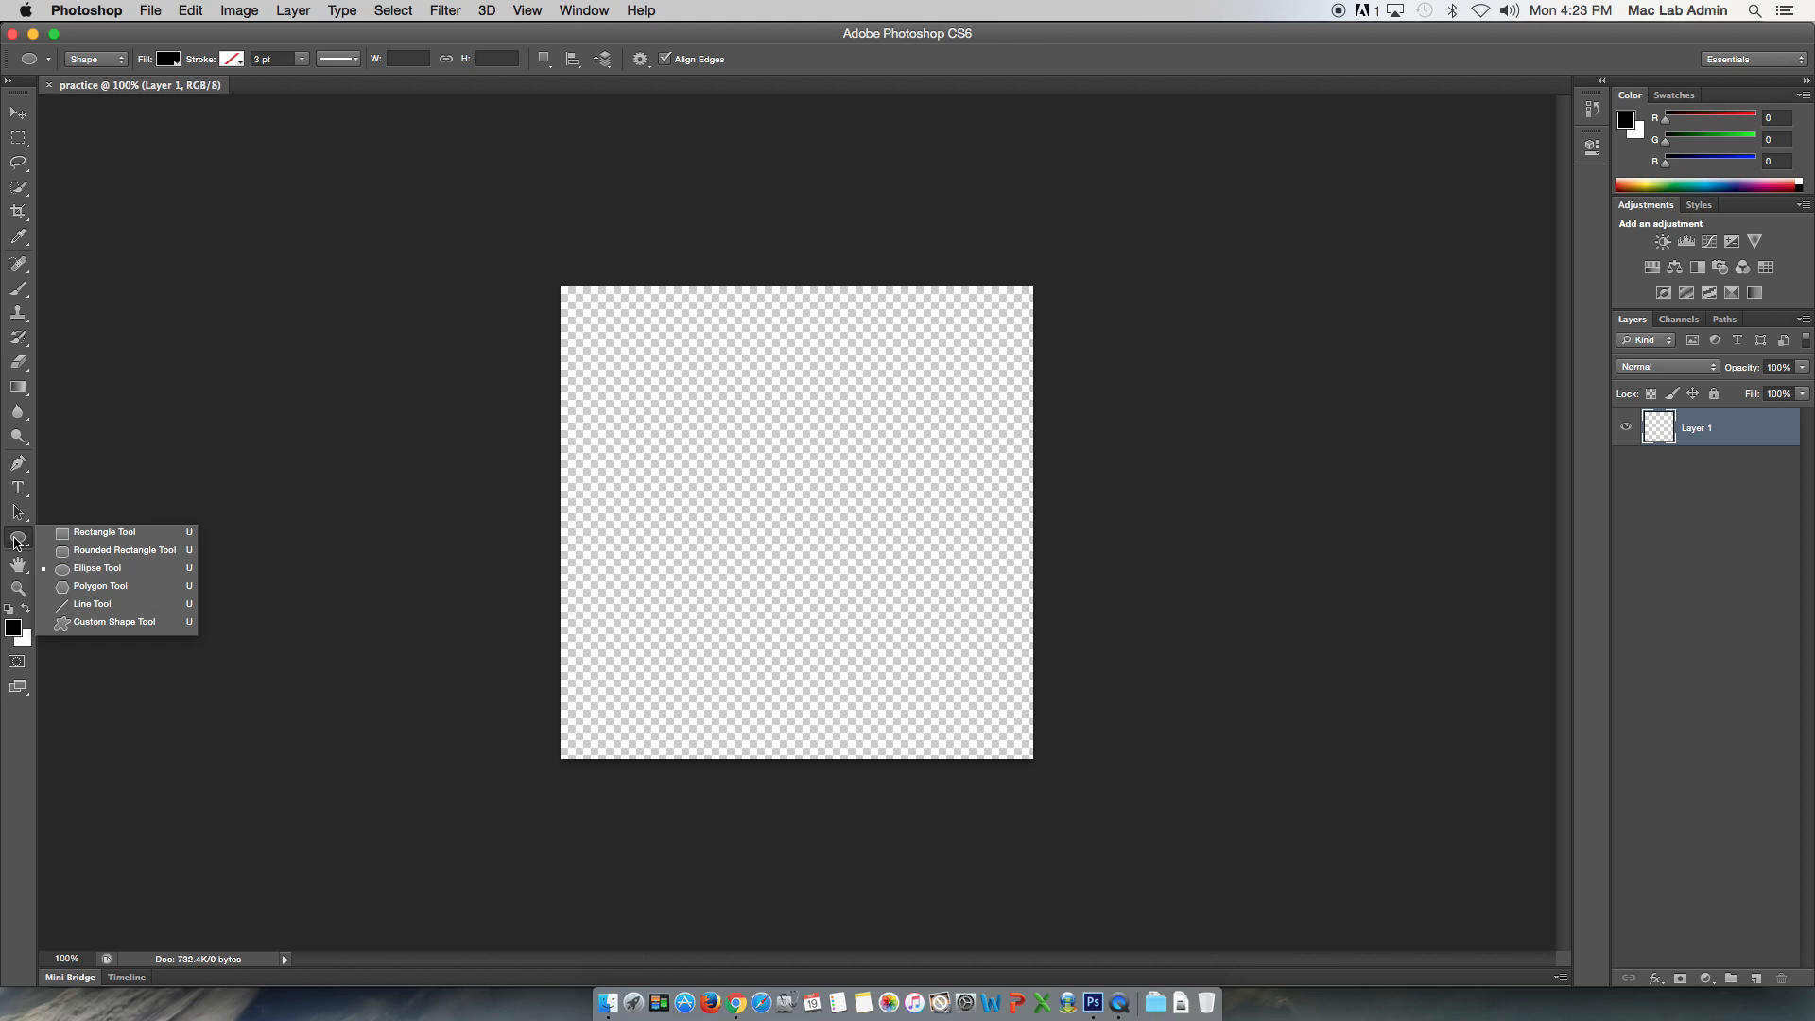
{"action": "left_click", "coordinate": [17, 542]}
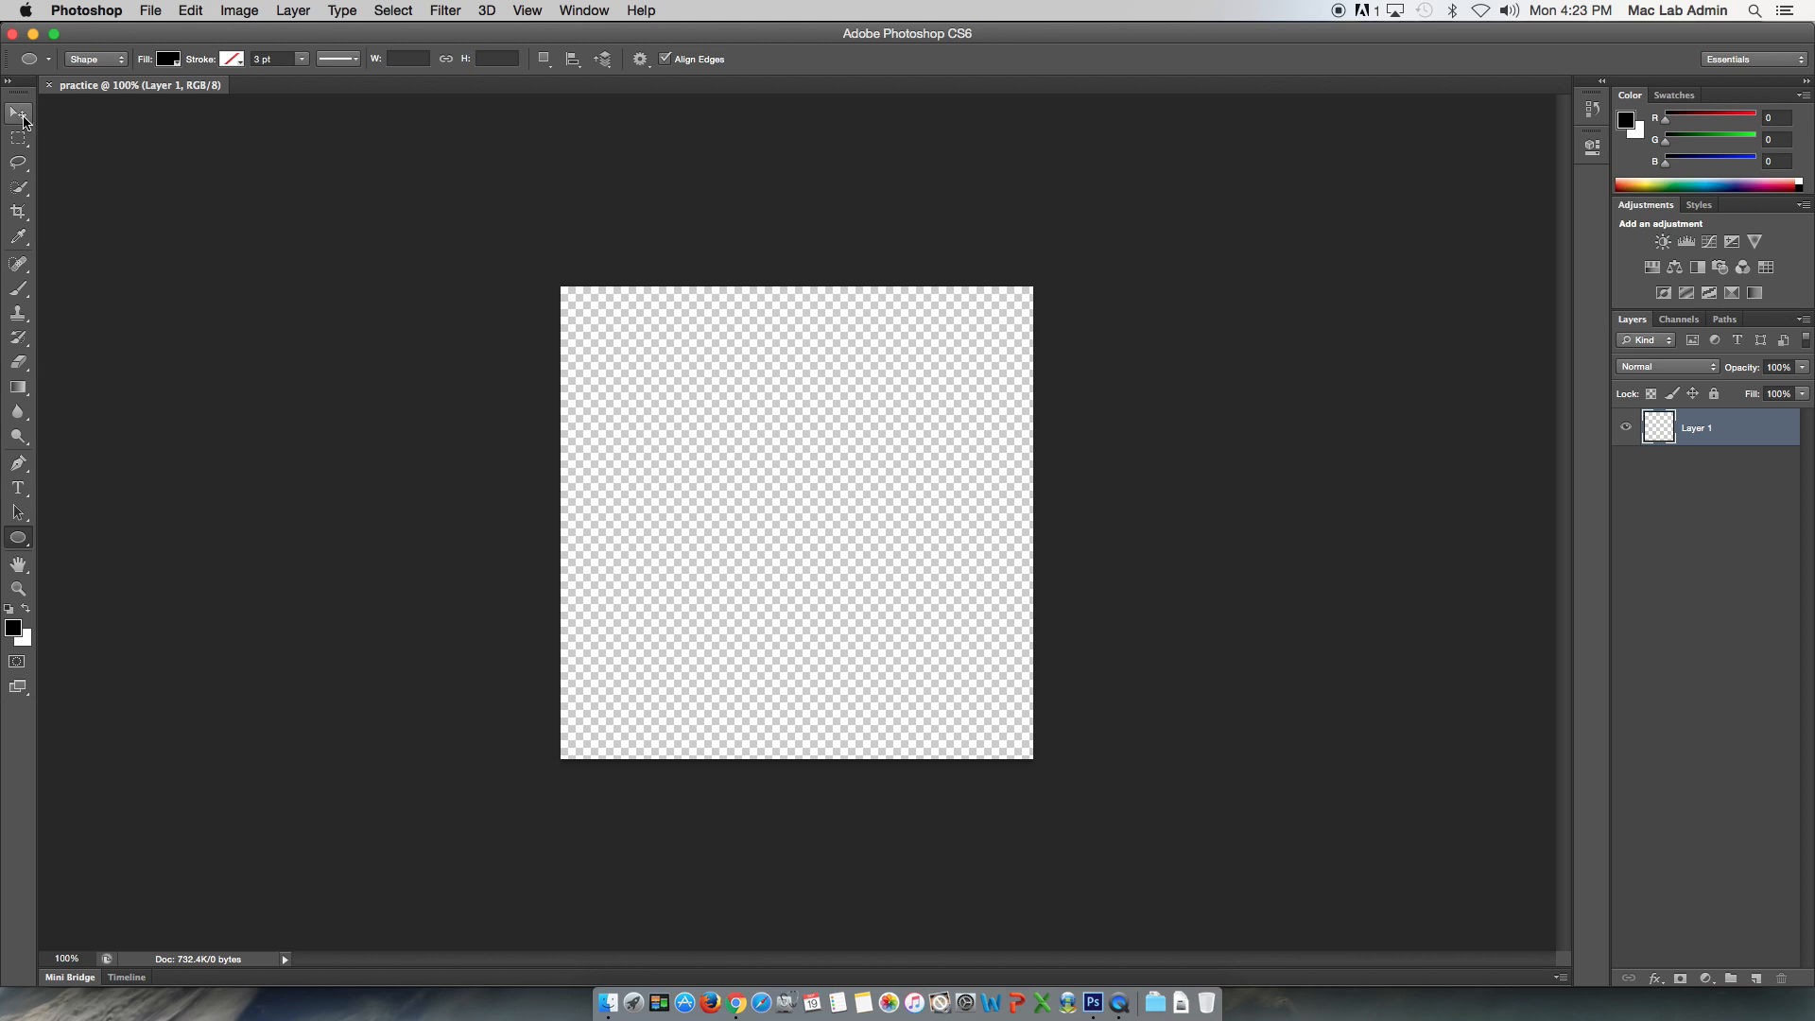
{"action": "left_click", "coordinate": [19, 115]}
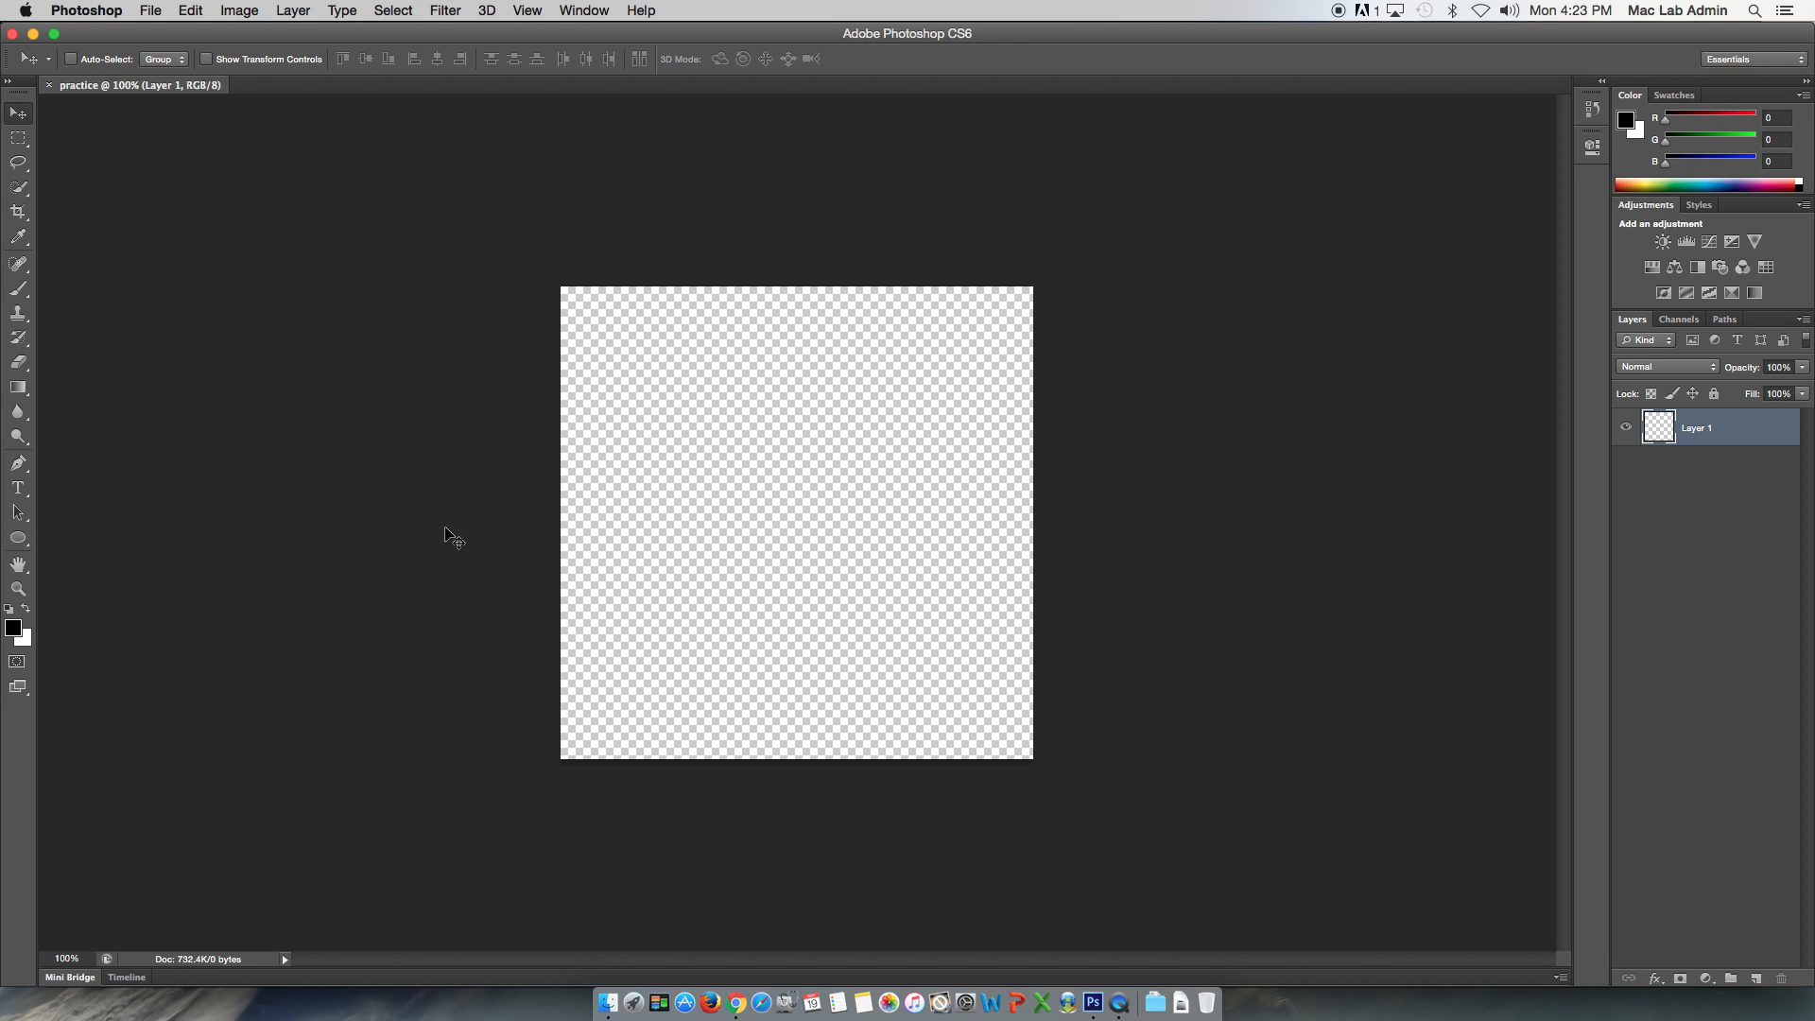
{"action": "key", "text": "u"}
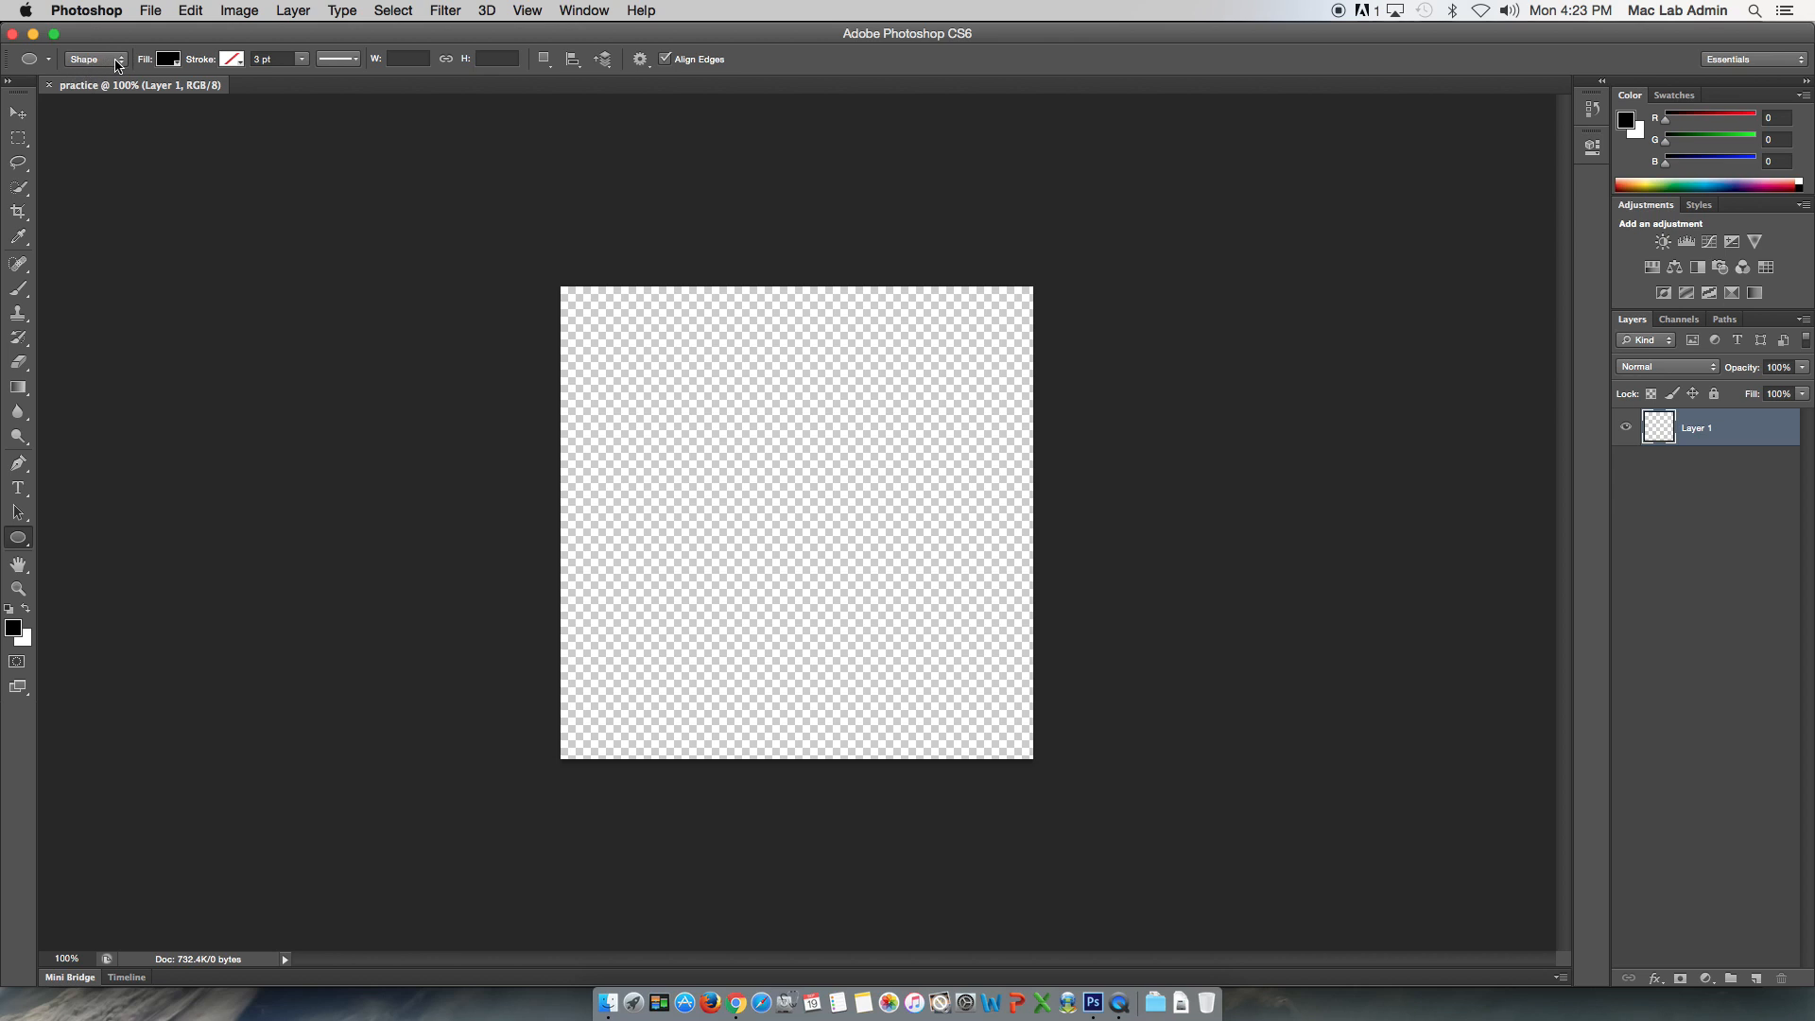
{"action": "left_click", "coordinate": [122, 65]}
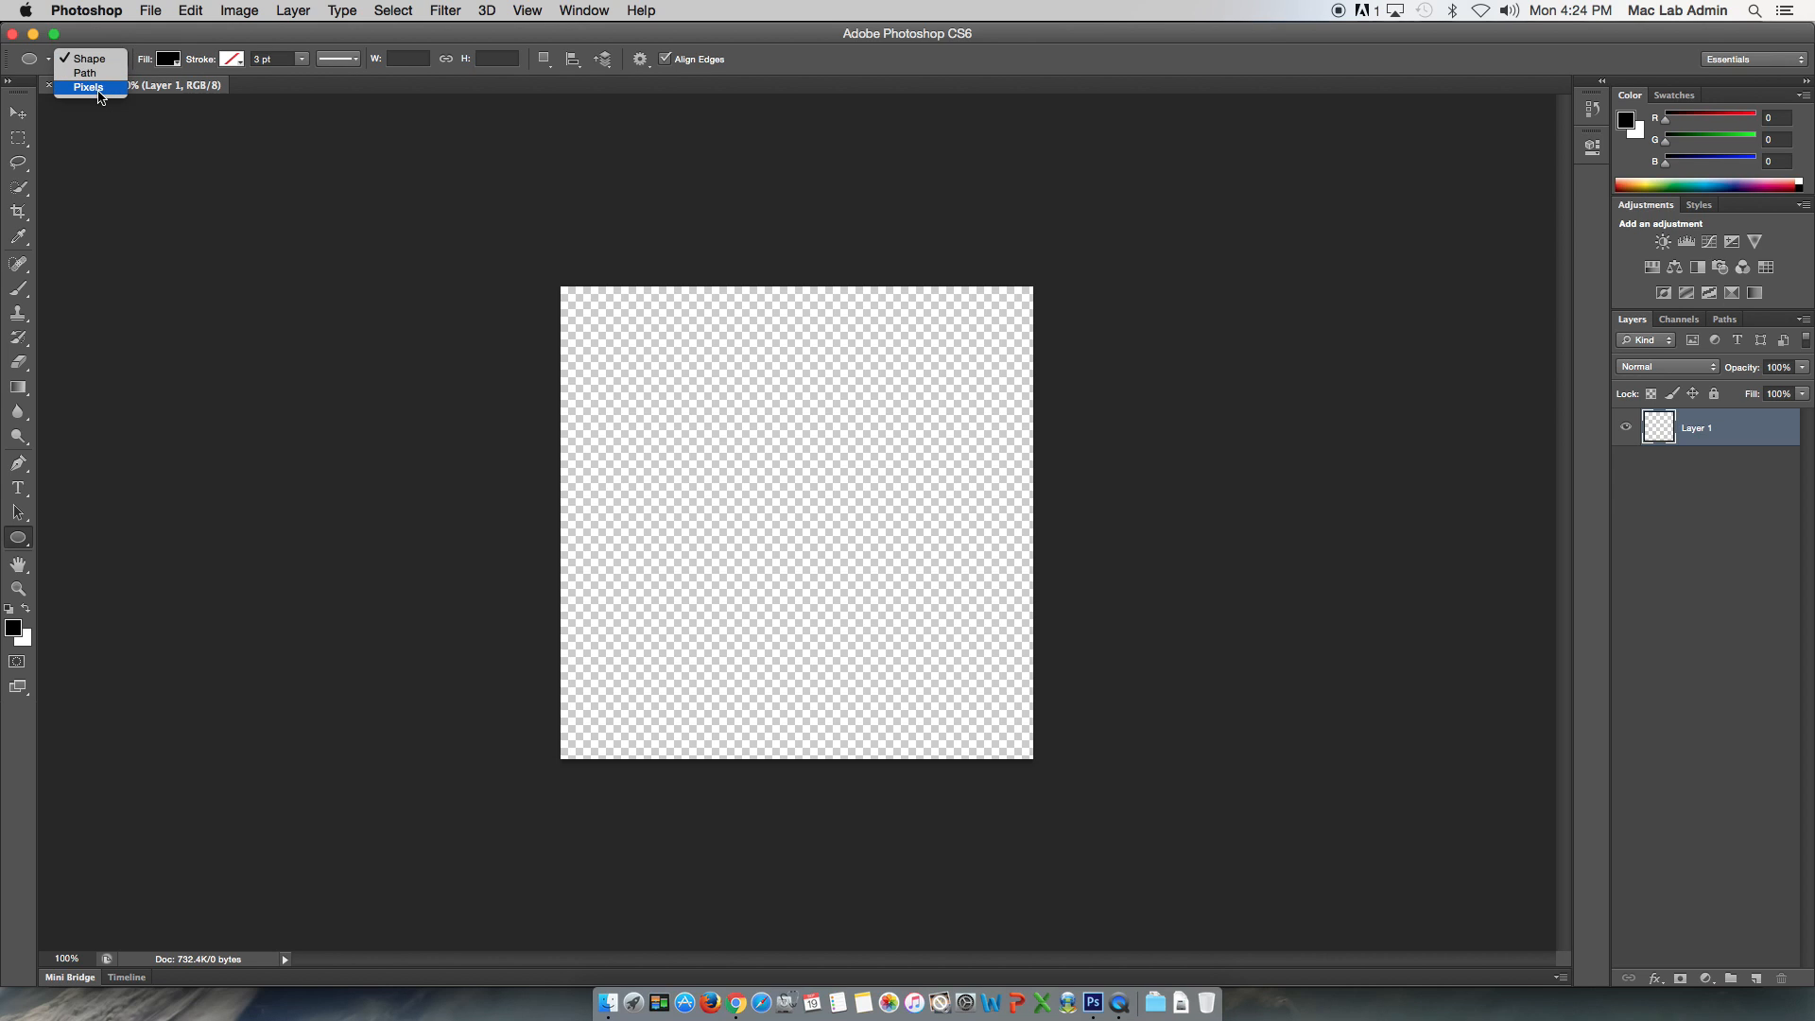
{"action": "left_click", "coordinate": [138, 49]}
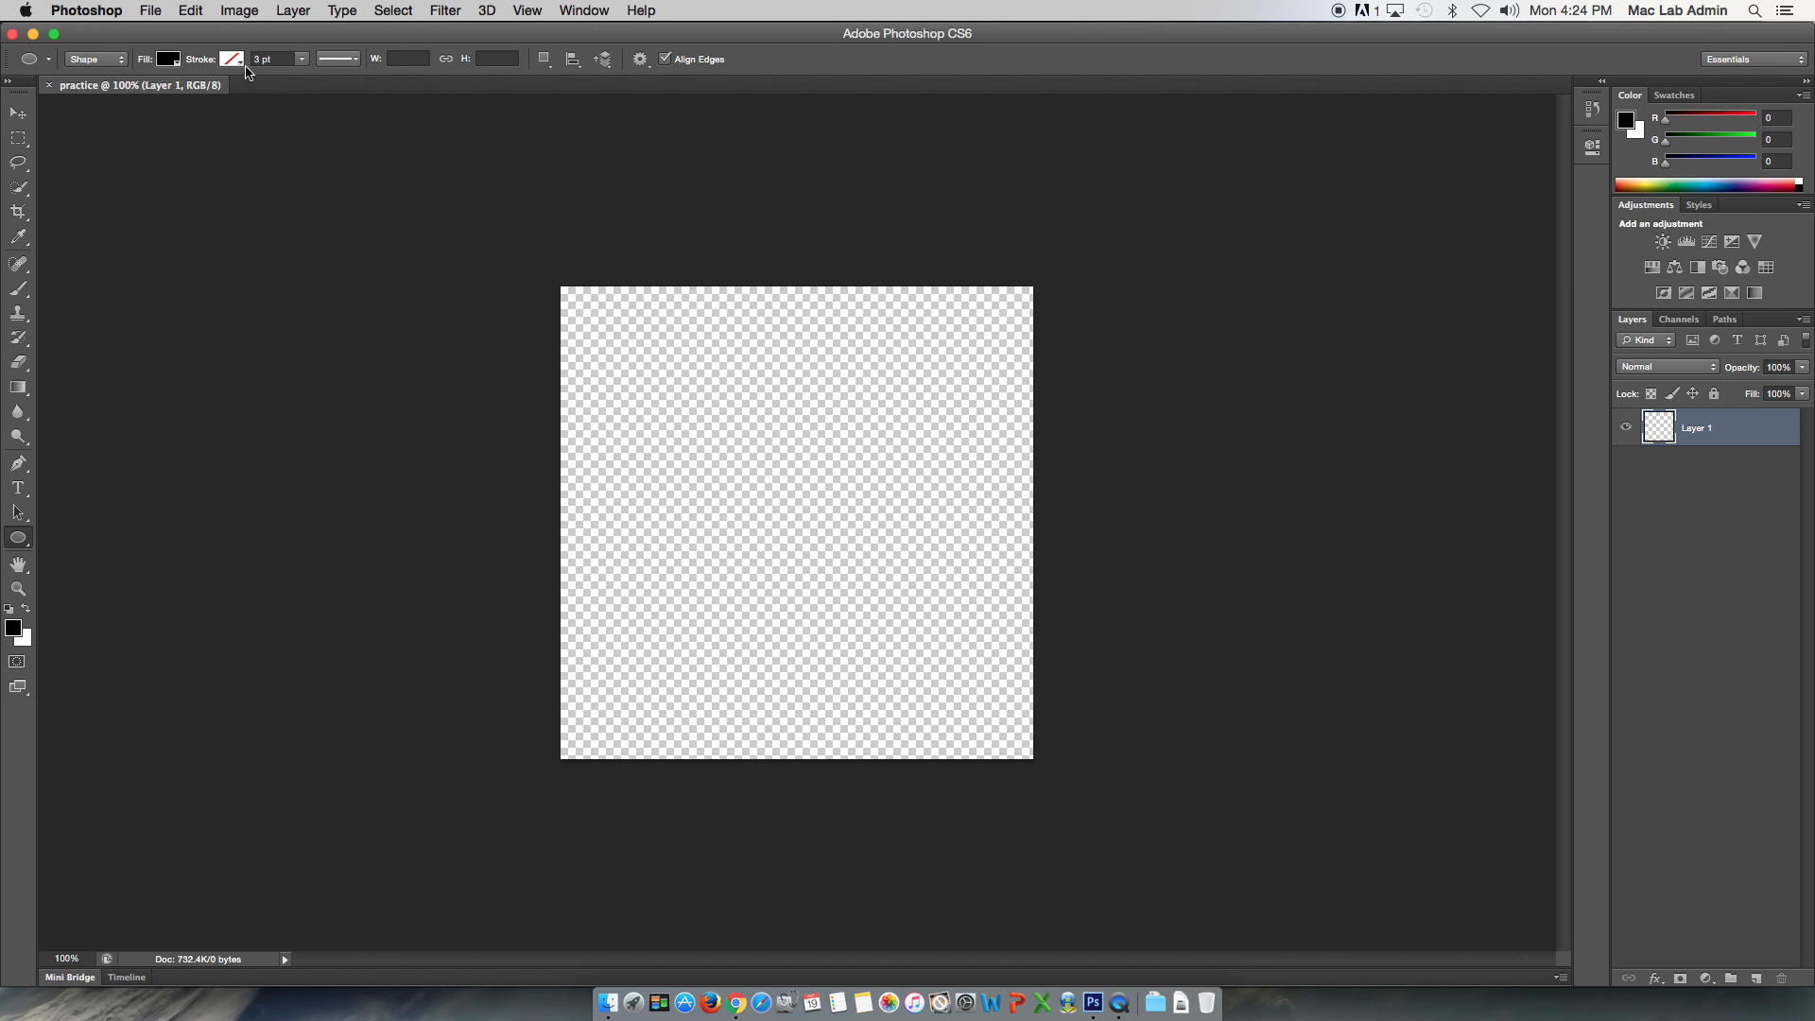
Set the ellipse's stroke color to red and keep the solid stroke line
{"action": "left_click", "coordinate": [238, 61]}
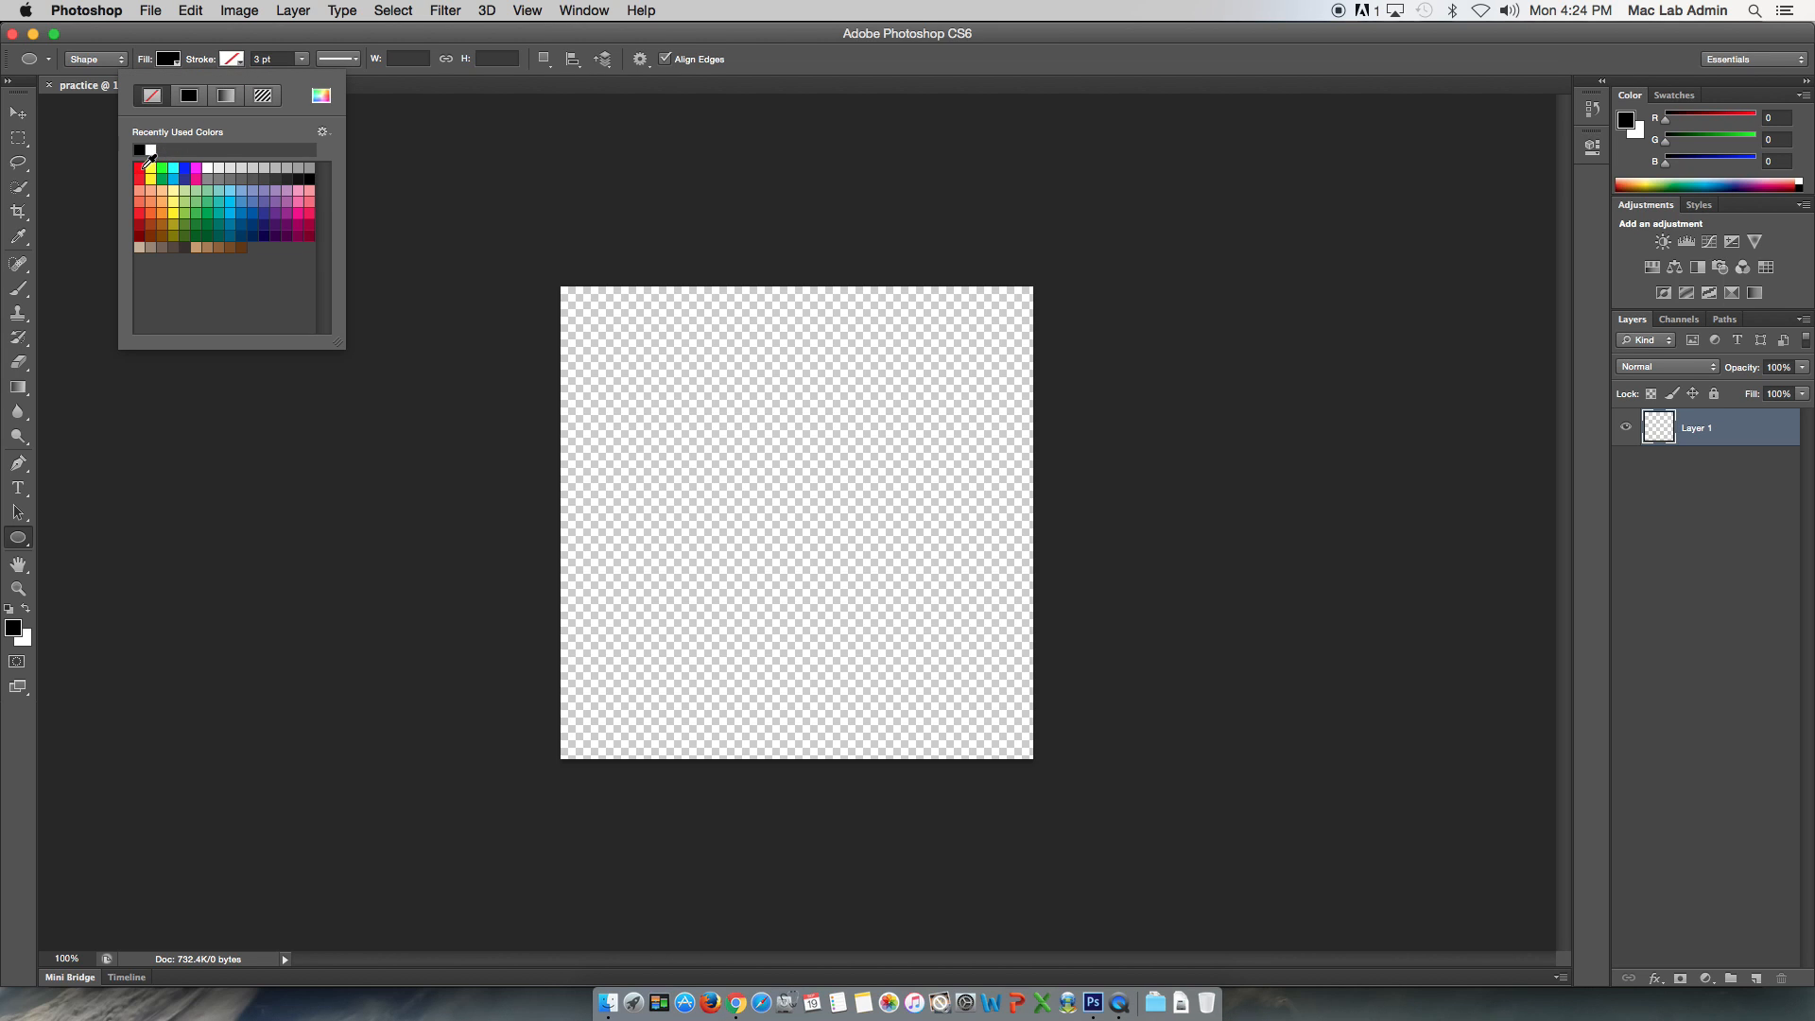
{"action": "left_click", "coordinate": [140, 168]}
{"action": "left_click", "coordinate": [212, 35]}
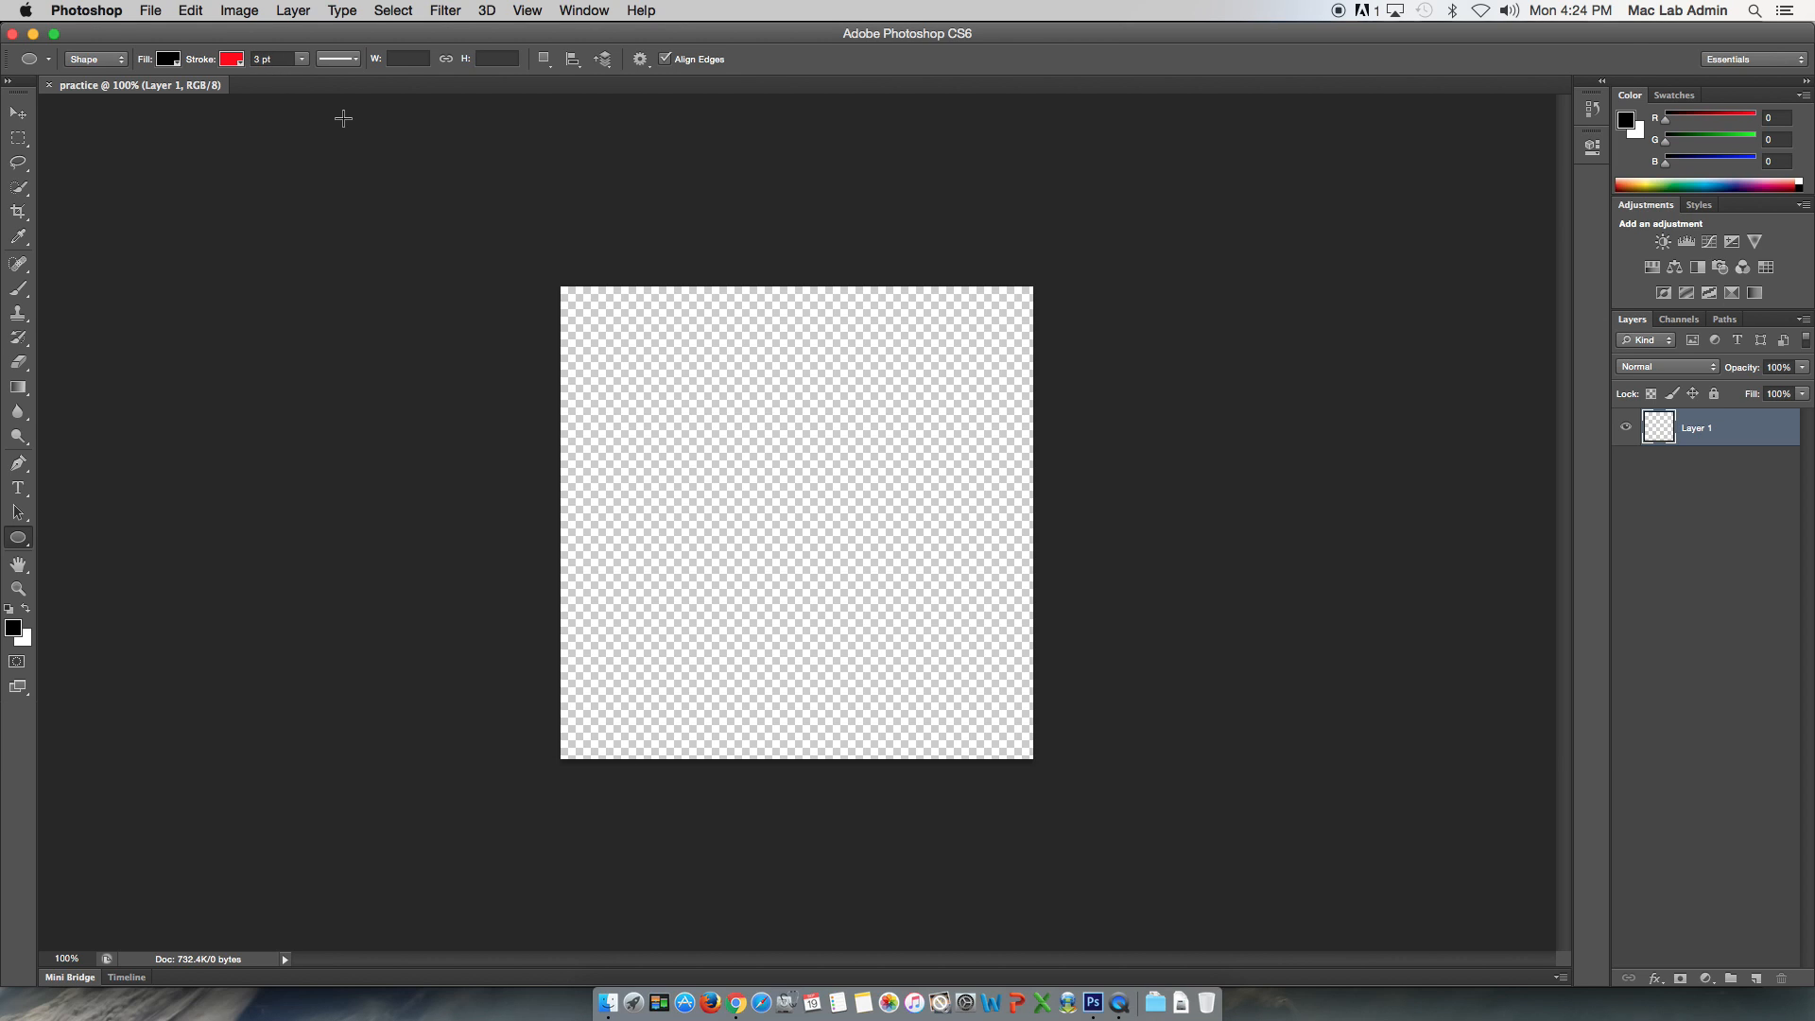
{"action": "left_click", "coordinate": [357, 60]}
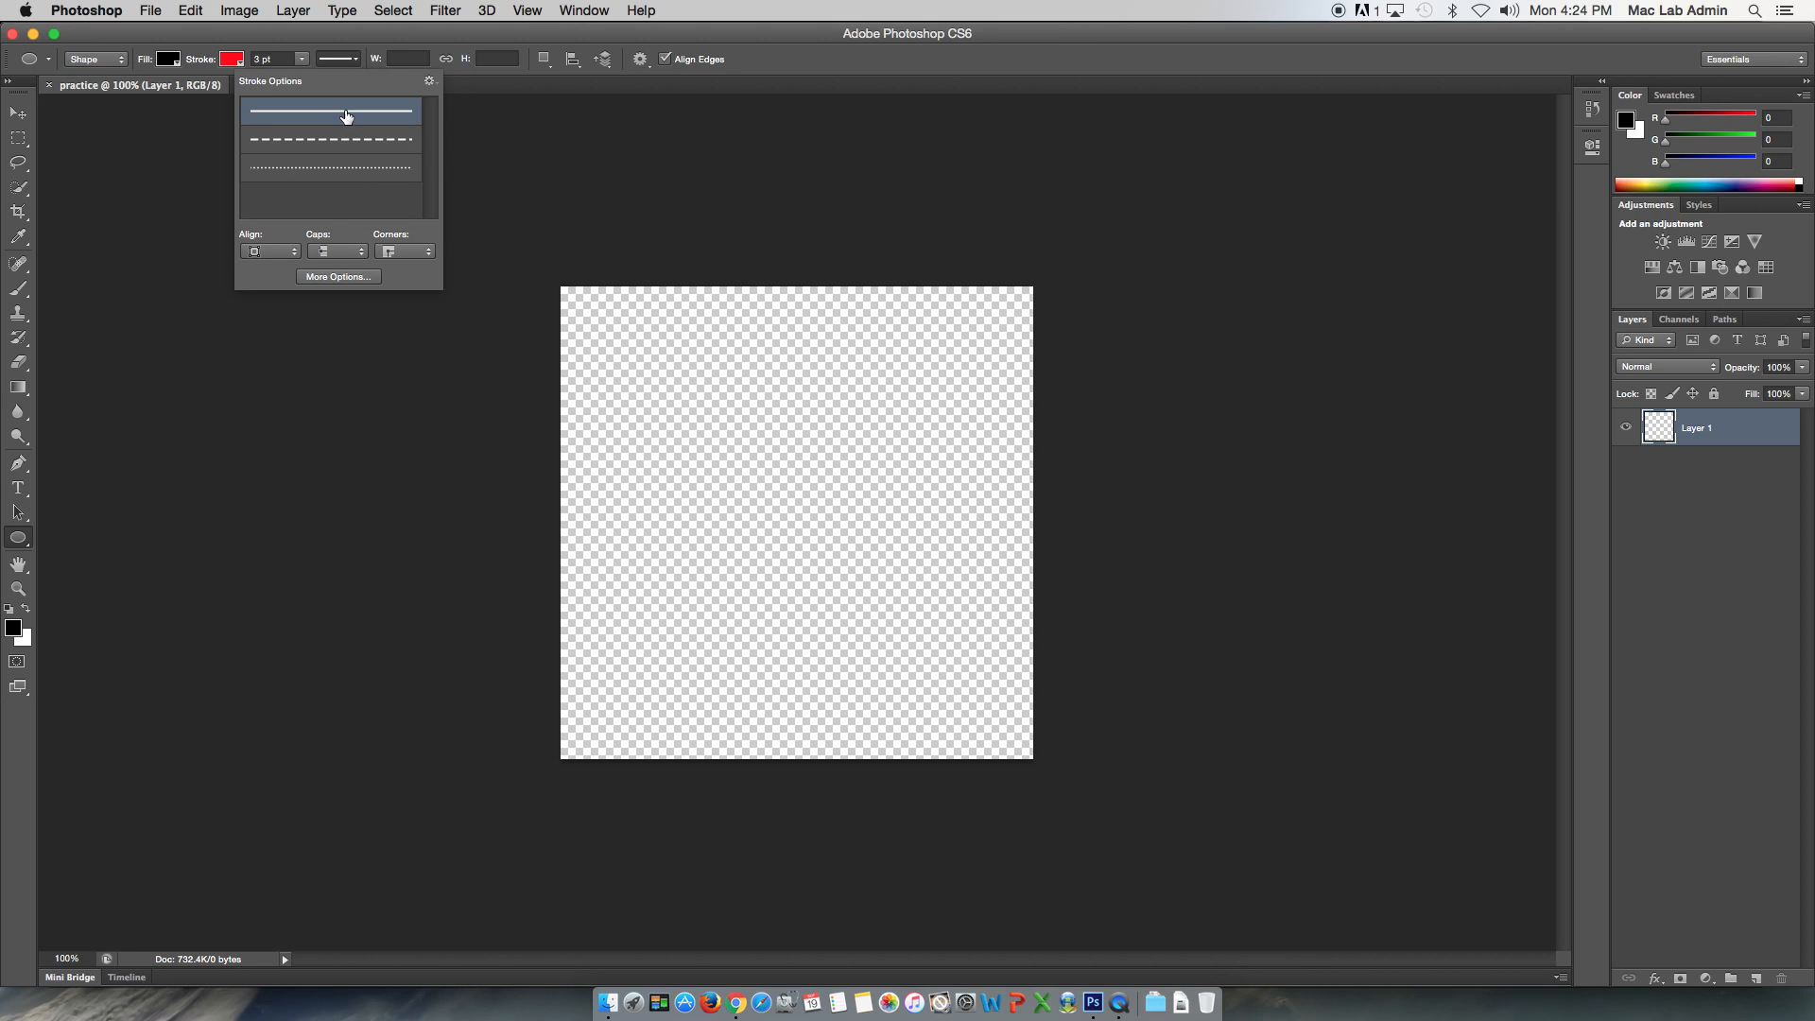
{"action": "left_click", "coordinate": [463, 88]}
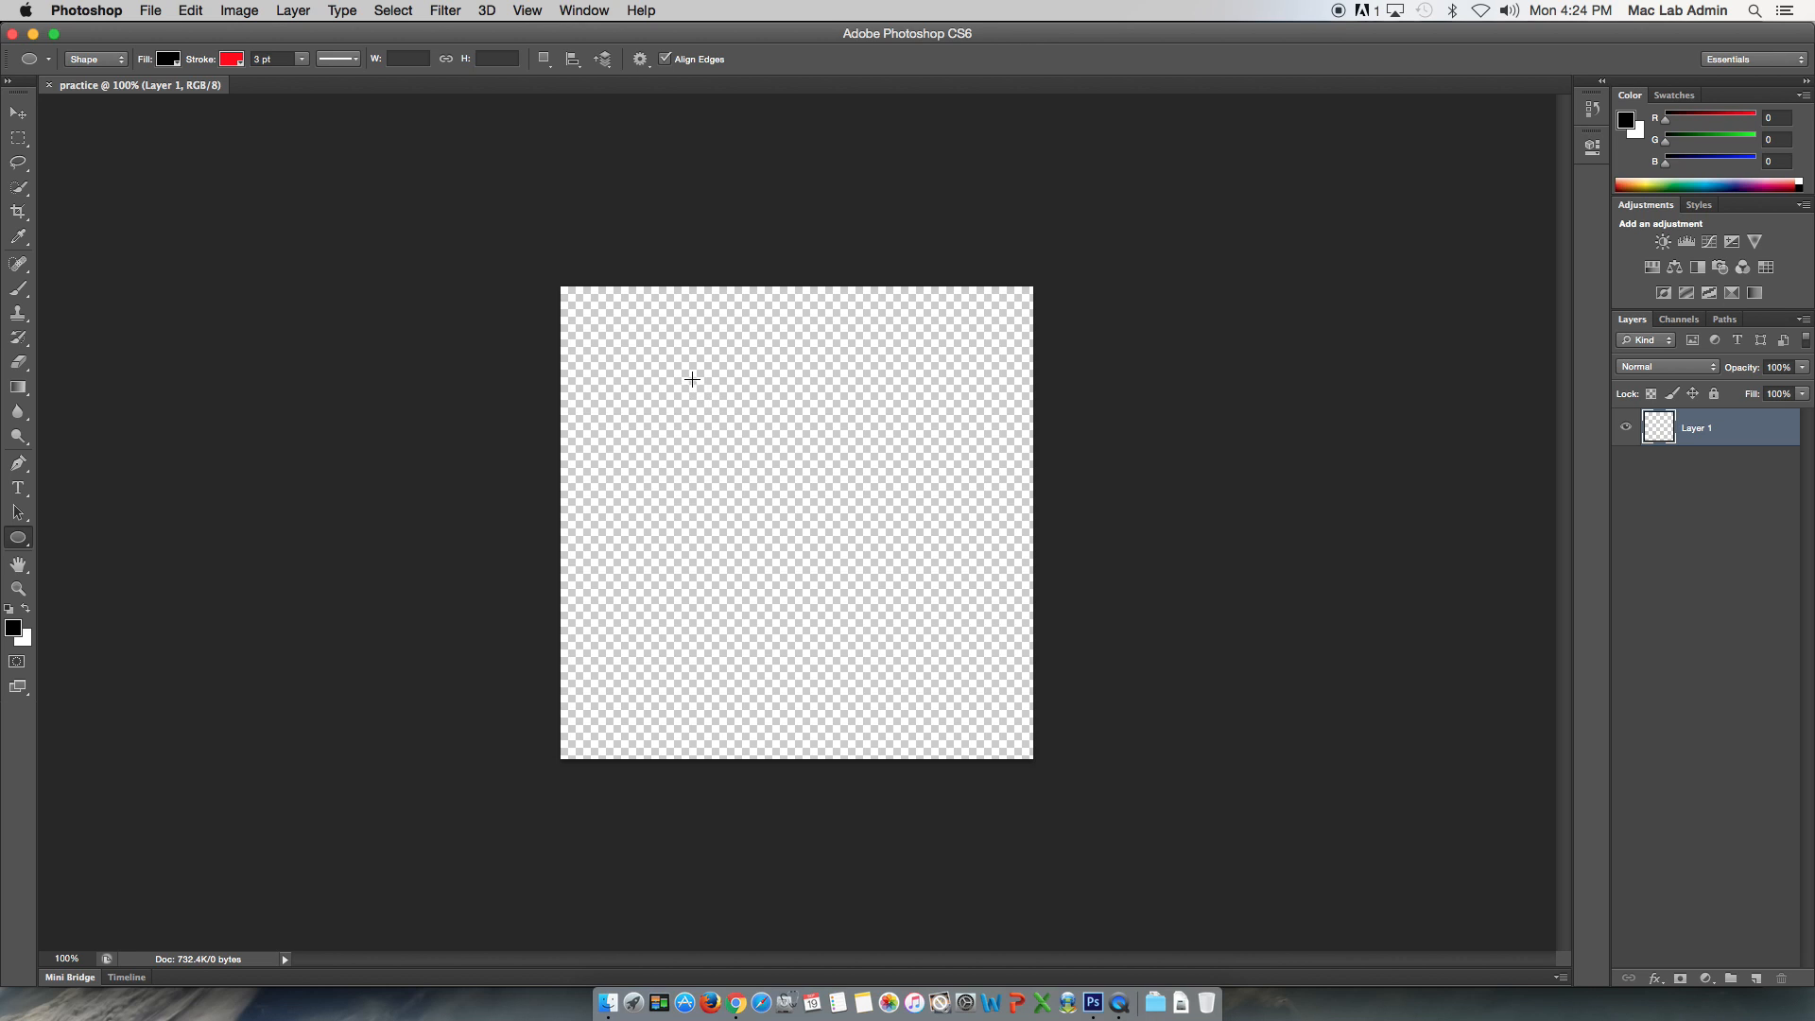
Draw a black circle about 227 by 228 px with a red stroke near the middle of the canvas
{"action": "left_click_drag", "start_coordinate": [692, 379], "coordinate": [925, 615]}
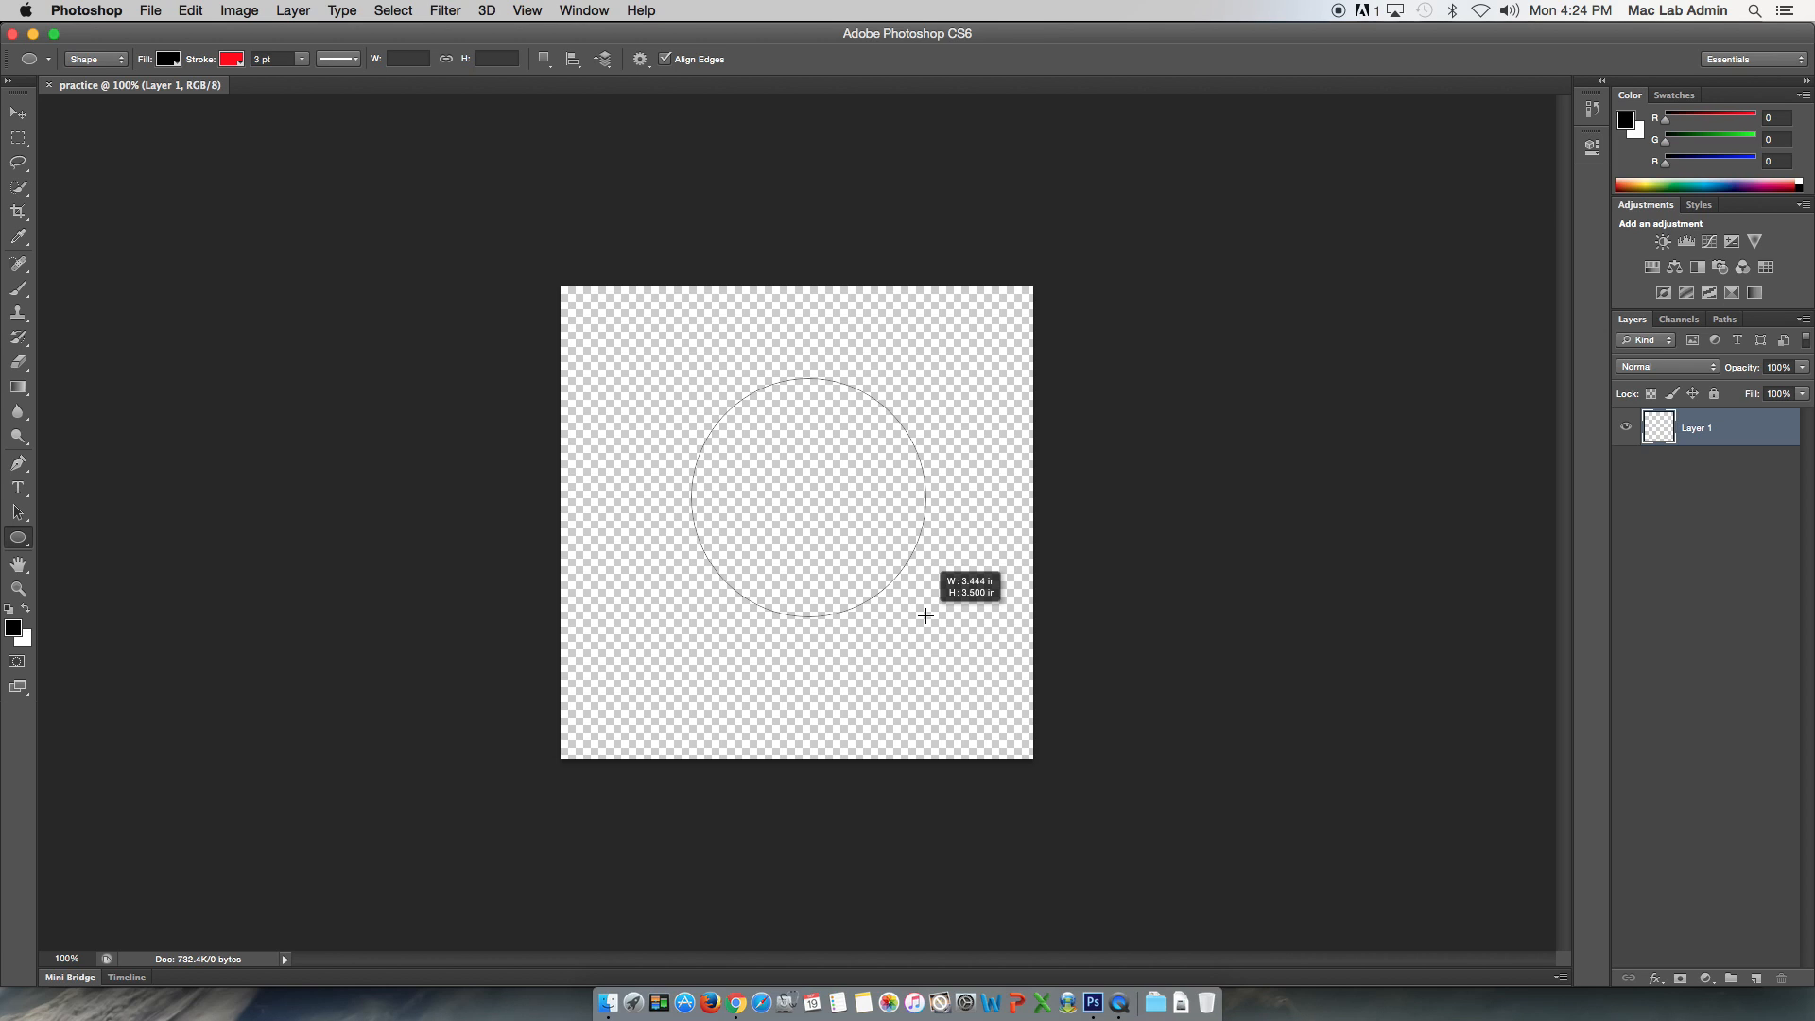
{"action": "mouse_move", "coordinate": [924, 616]}
{"action": "left_mouse_down"}
{"action": "mouse_move", "coordinate": [904, 577]}
{"action": "mouse_move", "coordinate": [905, 593]}
{"action": "left_mouse_up"}
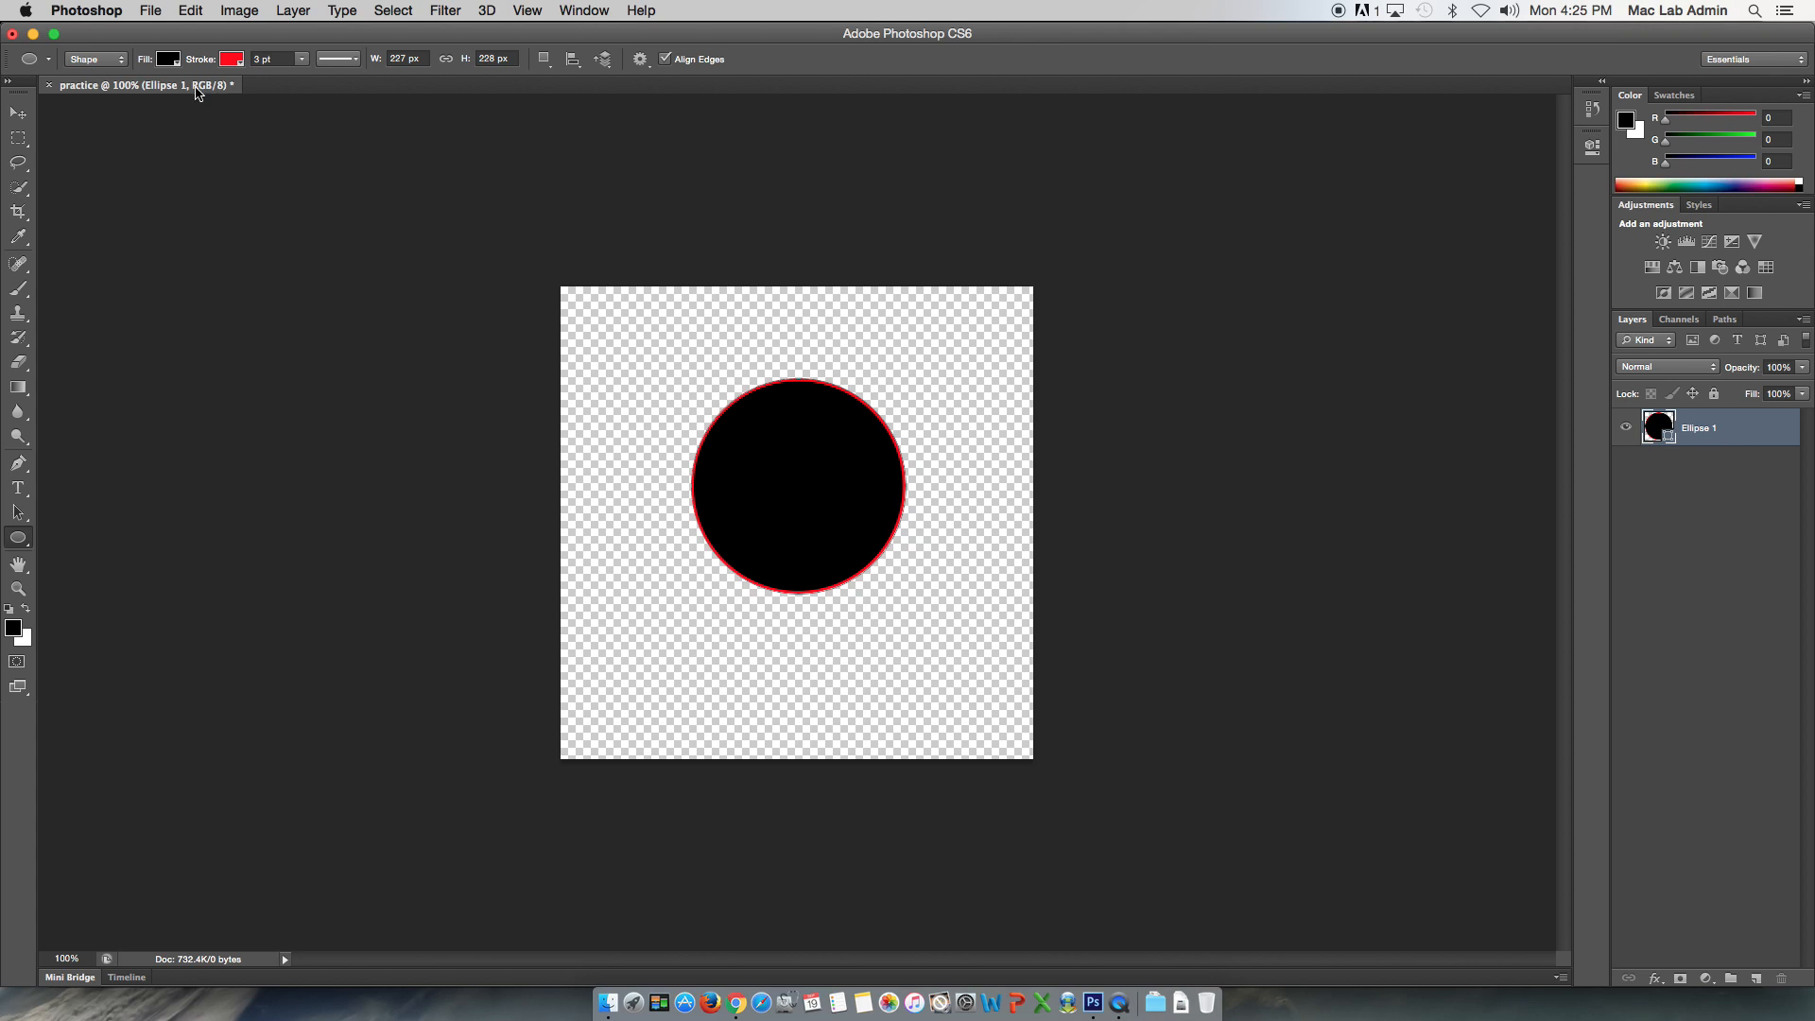
{"action": "left_click", "coordinate": [123, 63]}
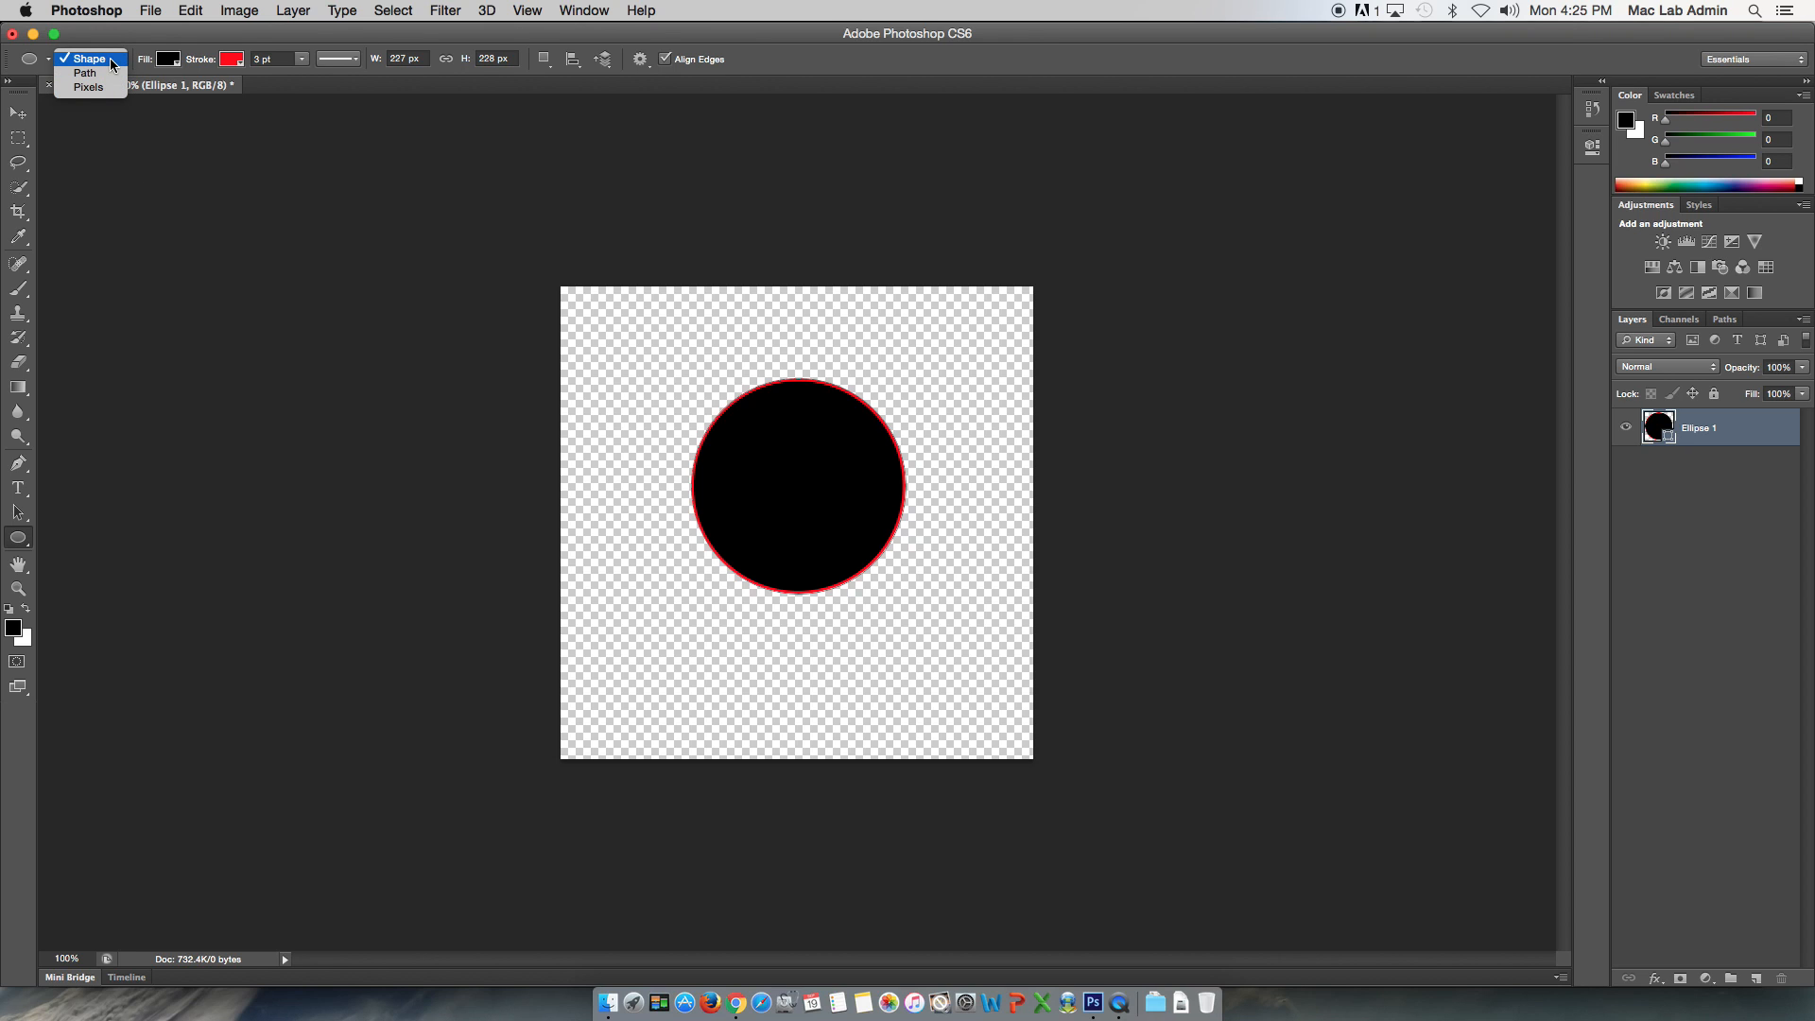
{"action": "left_click", "coordinate": [1744, 435]}
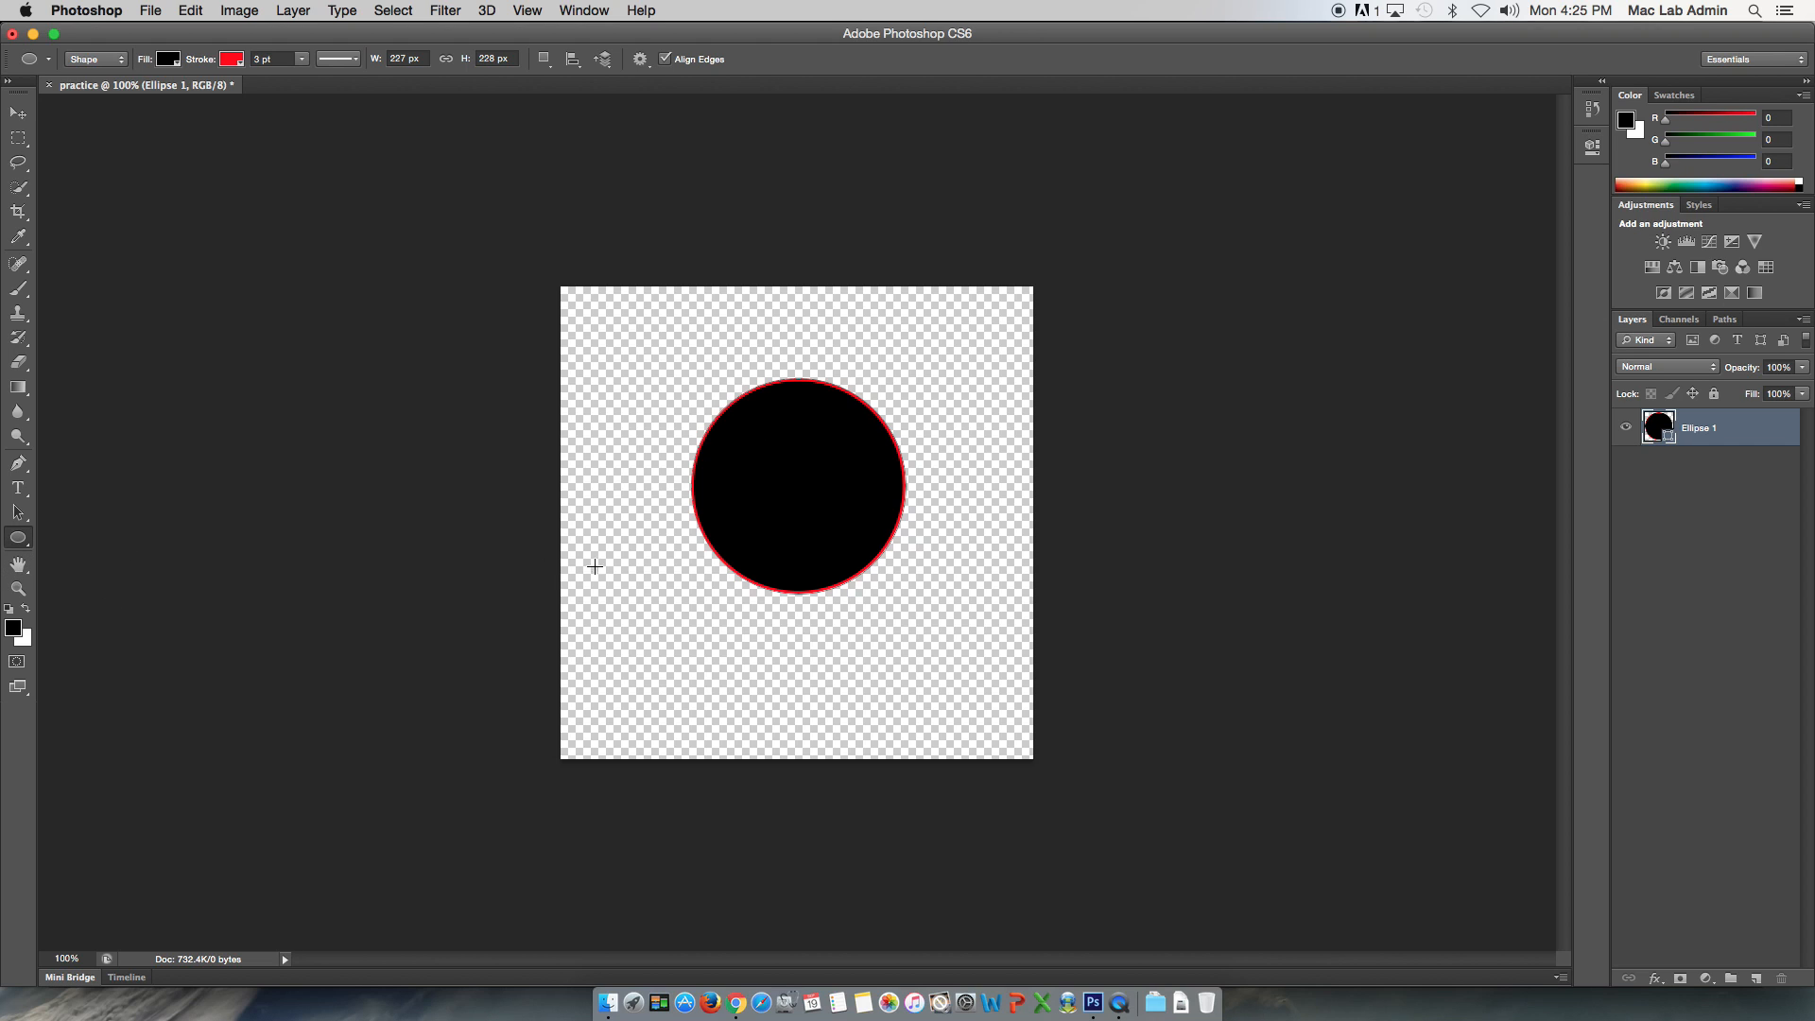
Draw three more ellipses over the circle, about 194 by 141, 70 by 55 and 99 by 12 px, and select each ellipse layer in turn
{"action": "left_click_drag", "start_coordinate": [816, 469], "coordinate": [633, 336]}
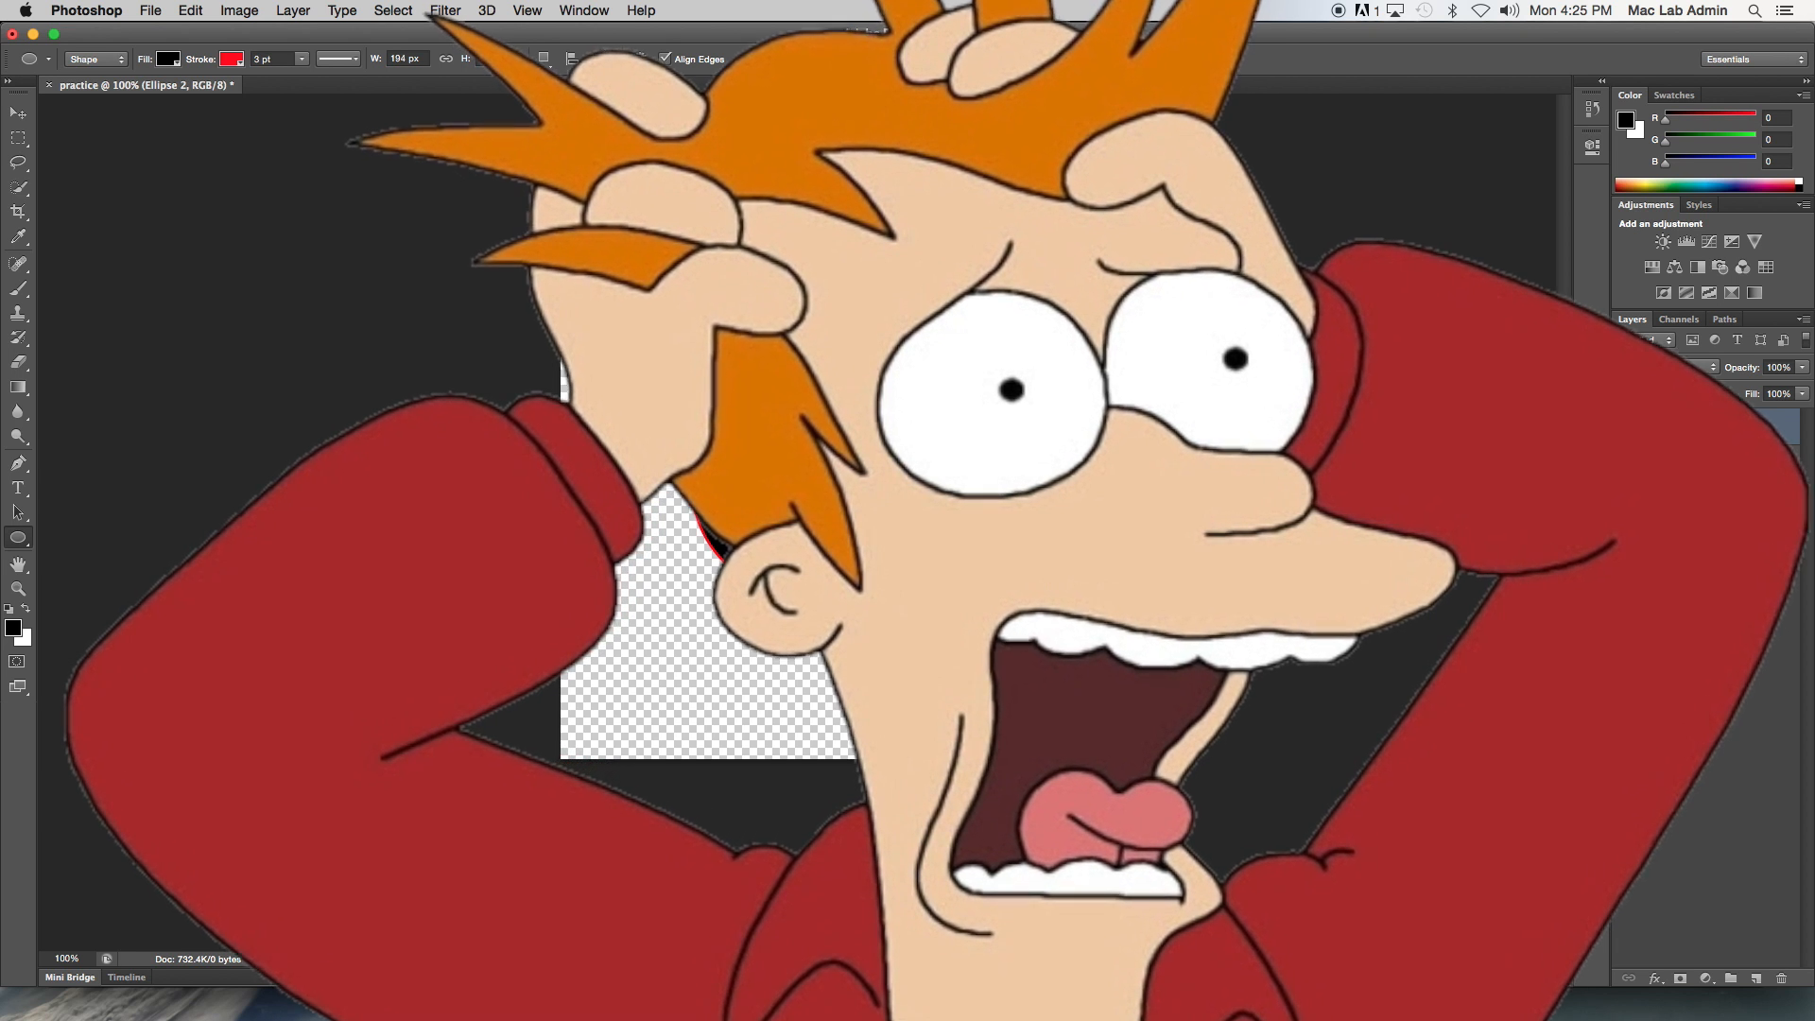
{"action": "left_click_drag", "start_coordinate": [770, 391], "coordinate": [899, 463]}
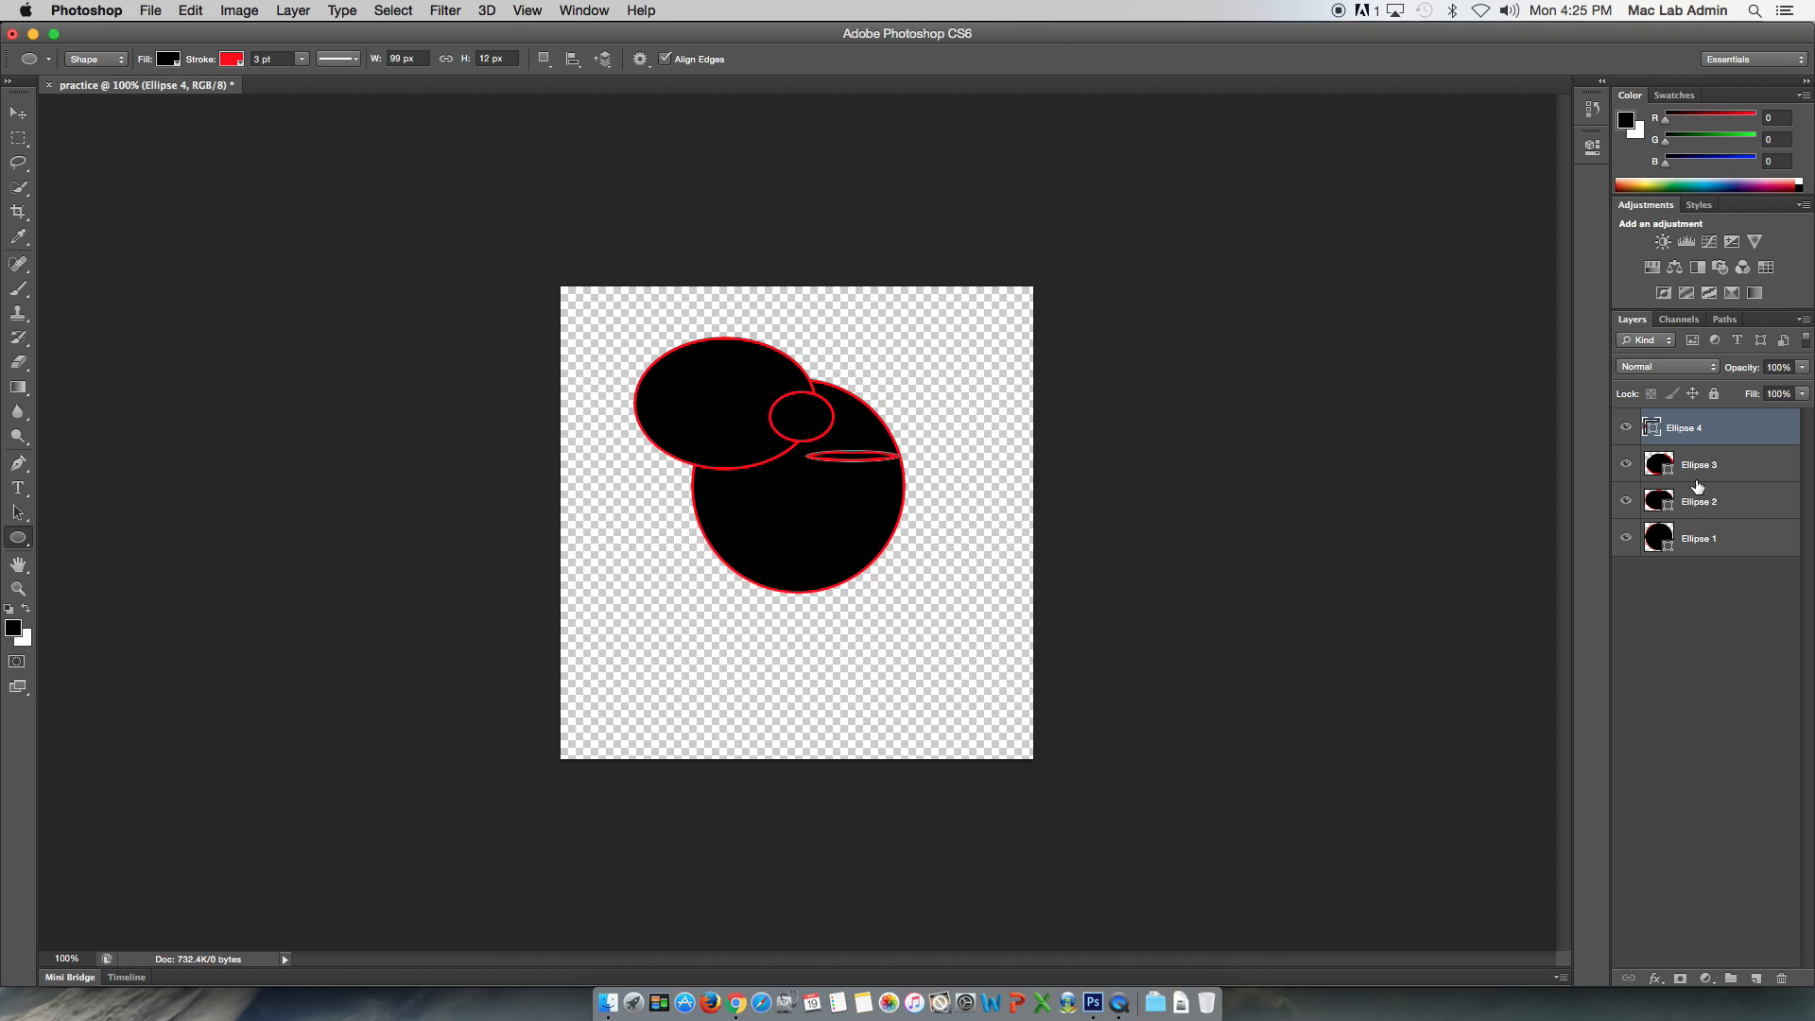
{"action": "left_click", "coordinate": [1703, 469]}
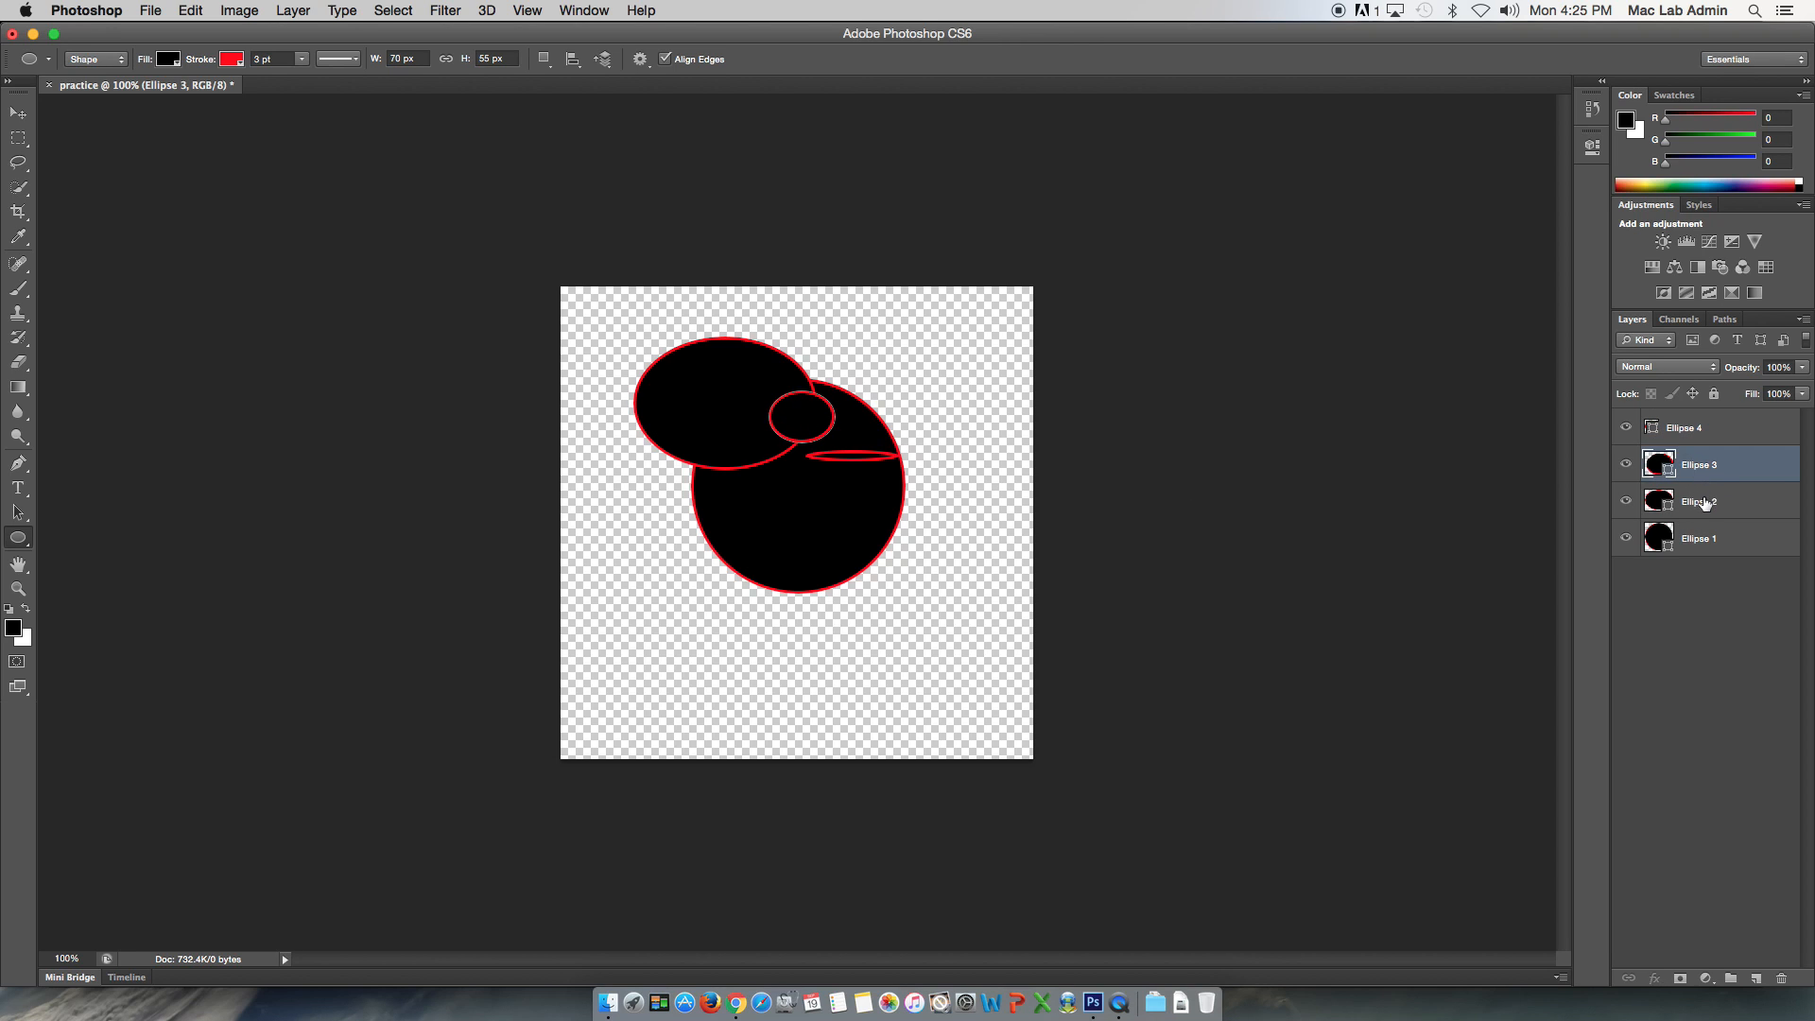
{"action": "left_click", "coordinate": [1706, 501]}
{"action": "left_click", "coordinate": [1706, 538]}
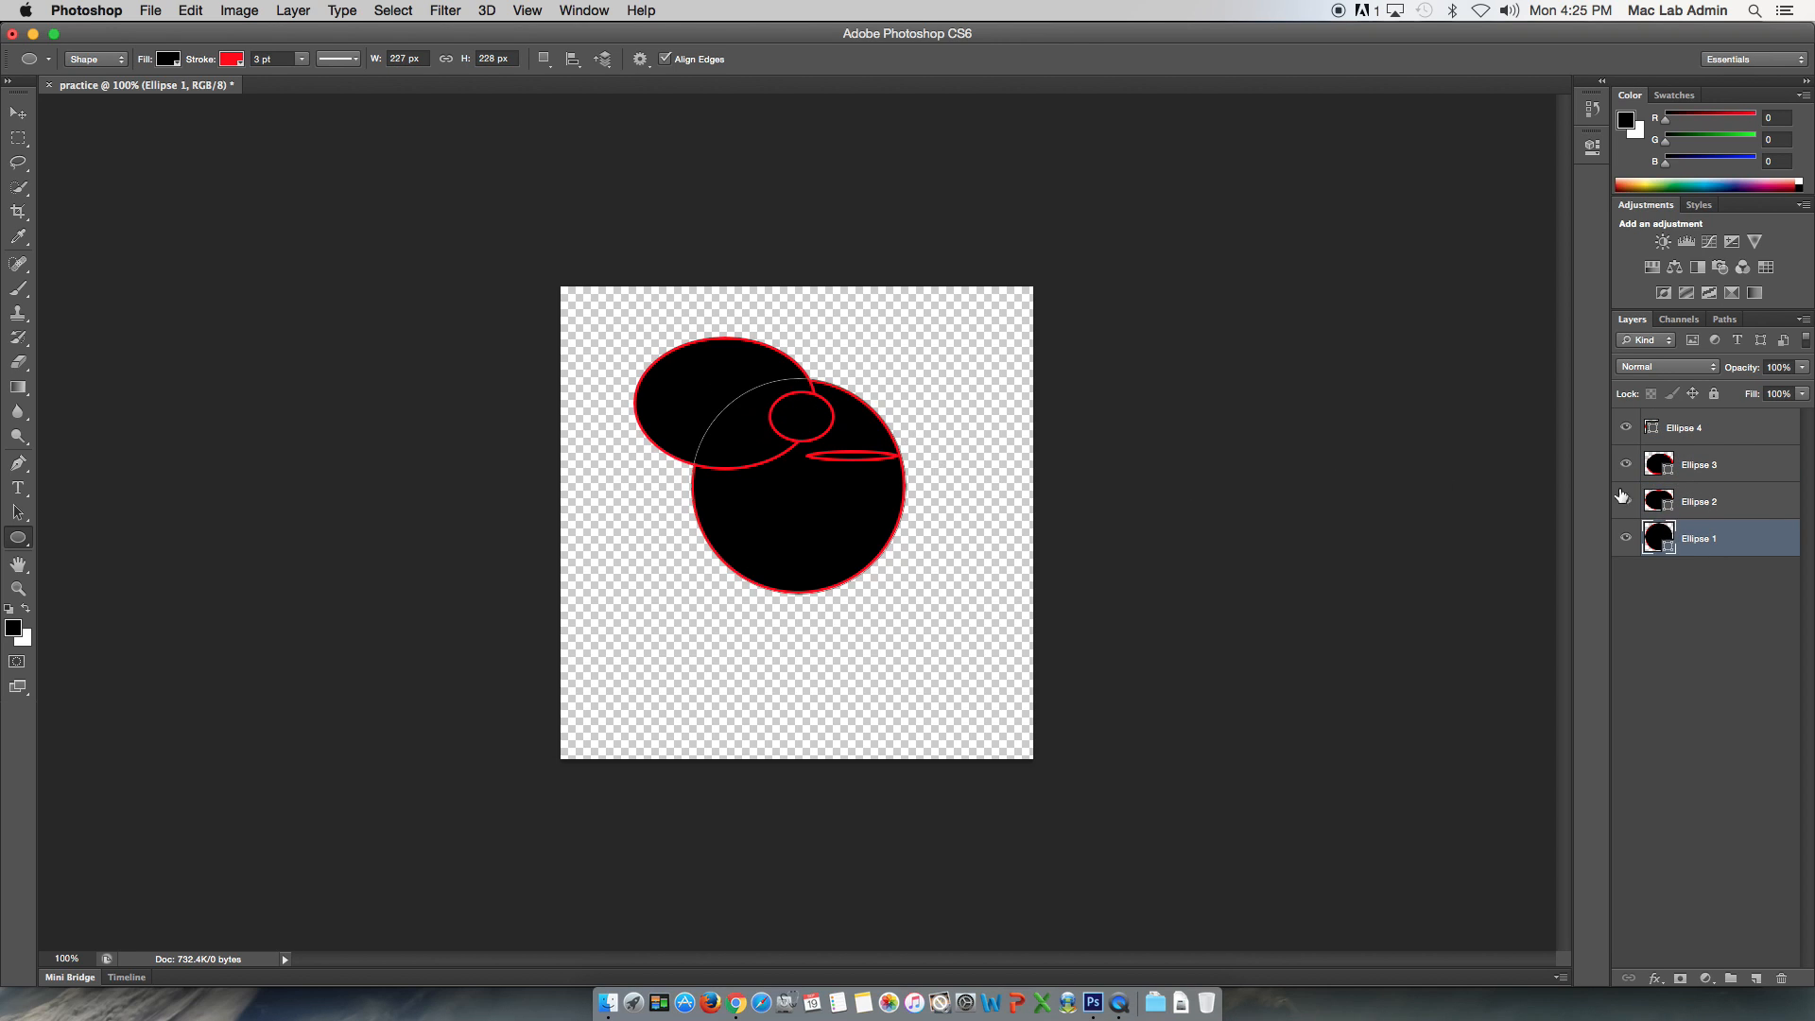
{"action": "left_click", "coordinate": [1740, 504]}
{"action": "left_click", "coordinate": [1699, 471]}
{"action": "left_click", "coordinate": [1679, 433]}
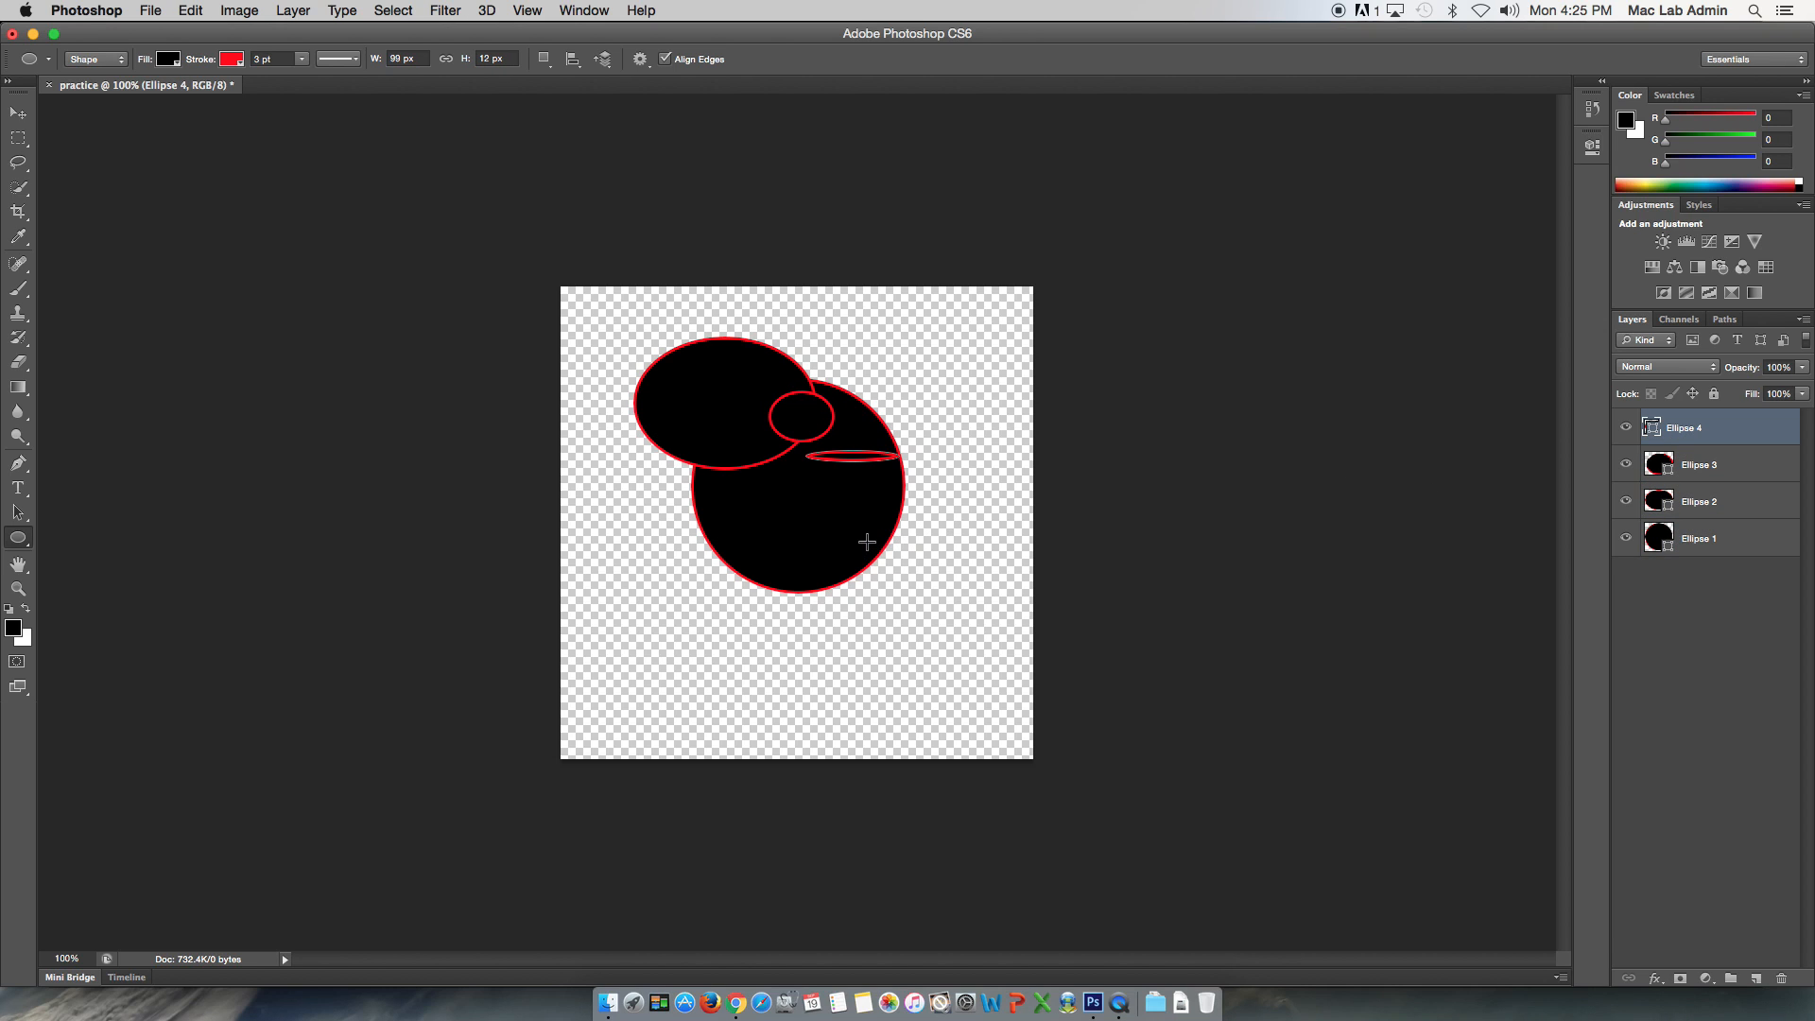
Undo and redo the thin last ellipse several times, ending with it undone
{"action": "left_click", "coordinate": [188, 12]}
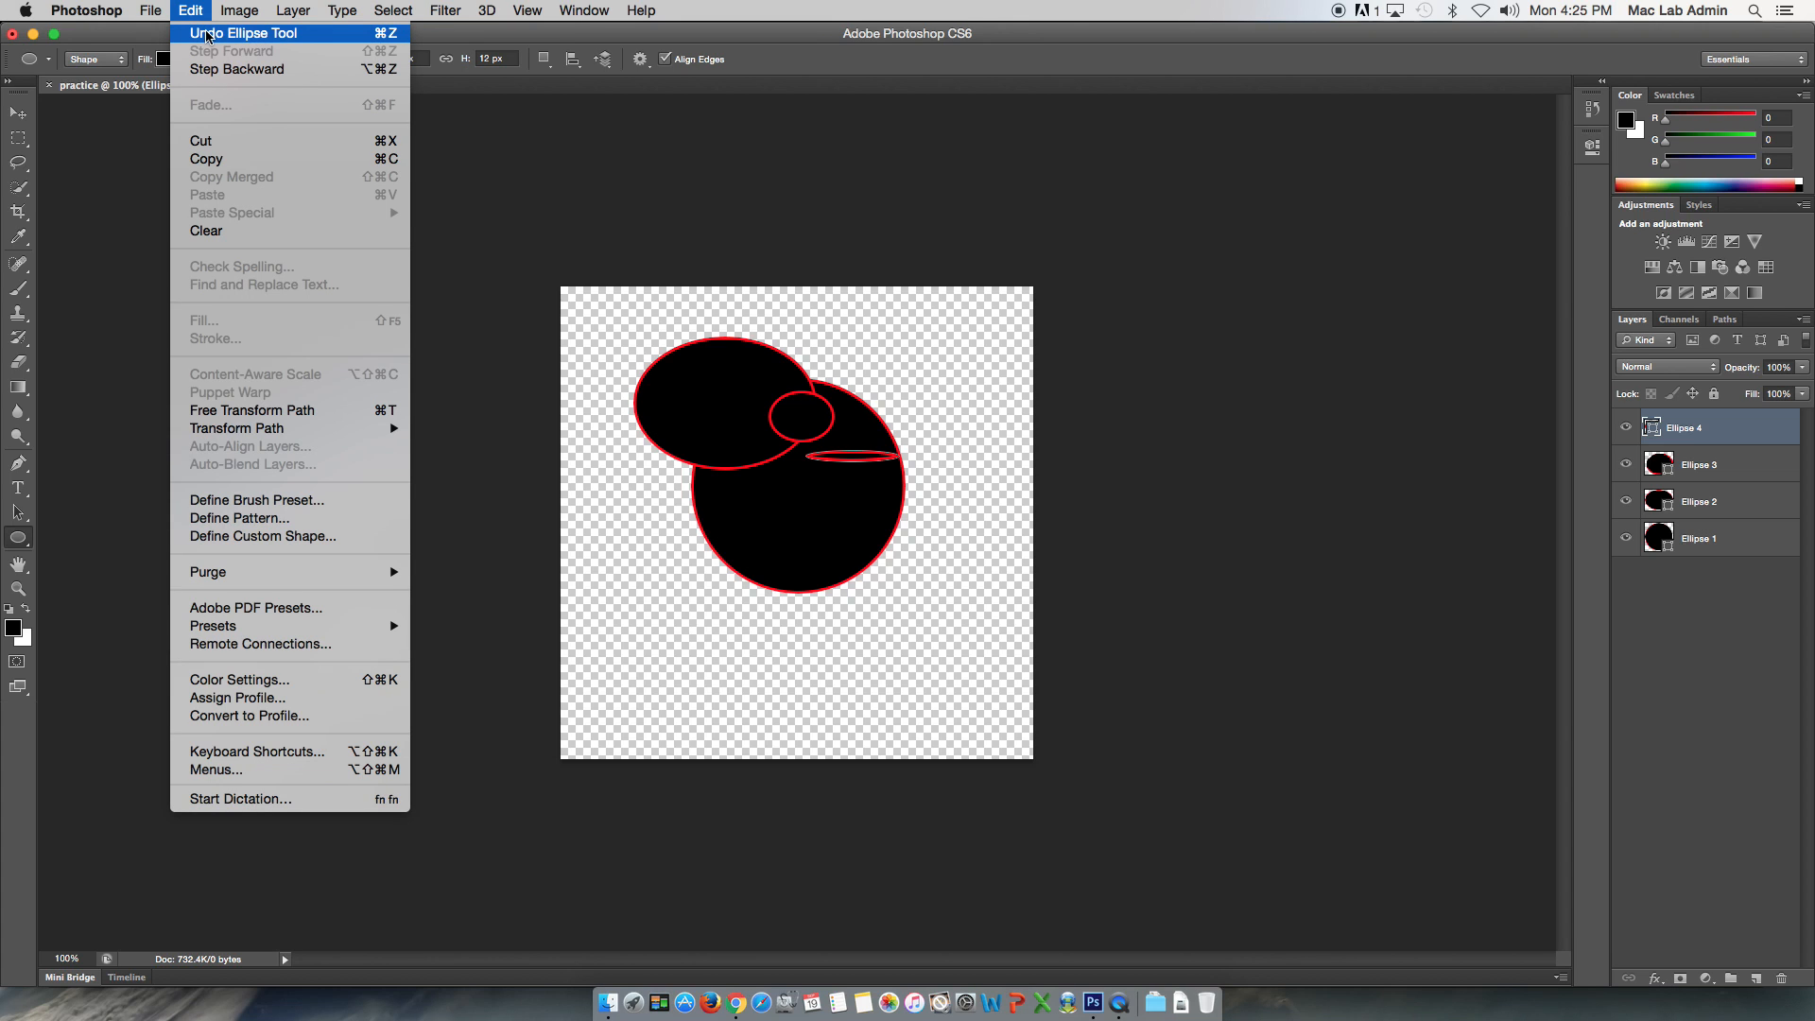
{"action": "left_click", "coordinate": [236, 34]}
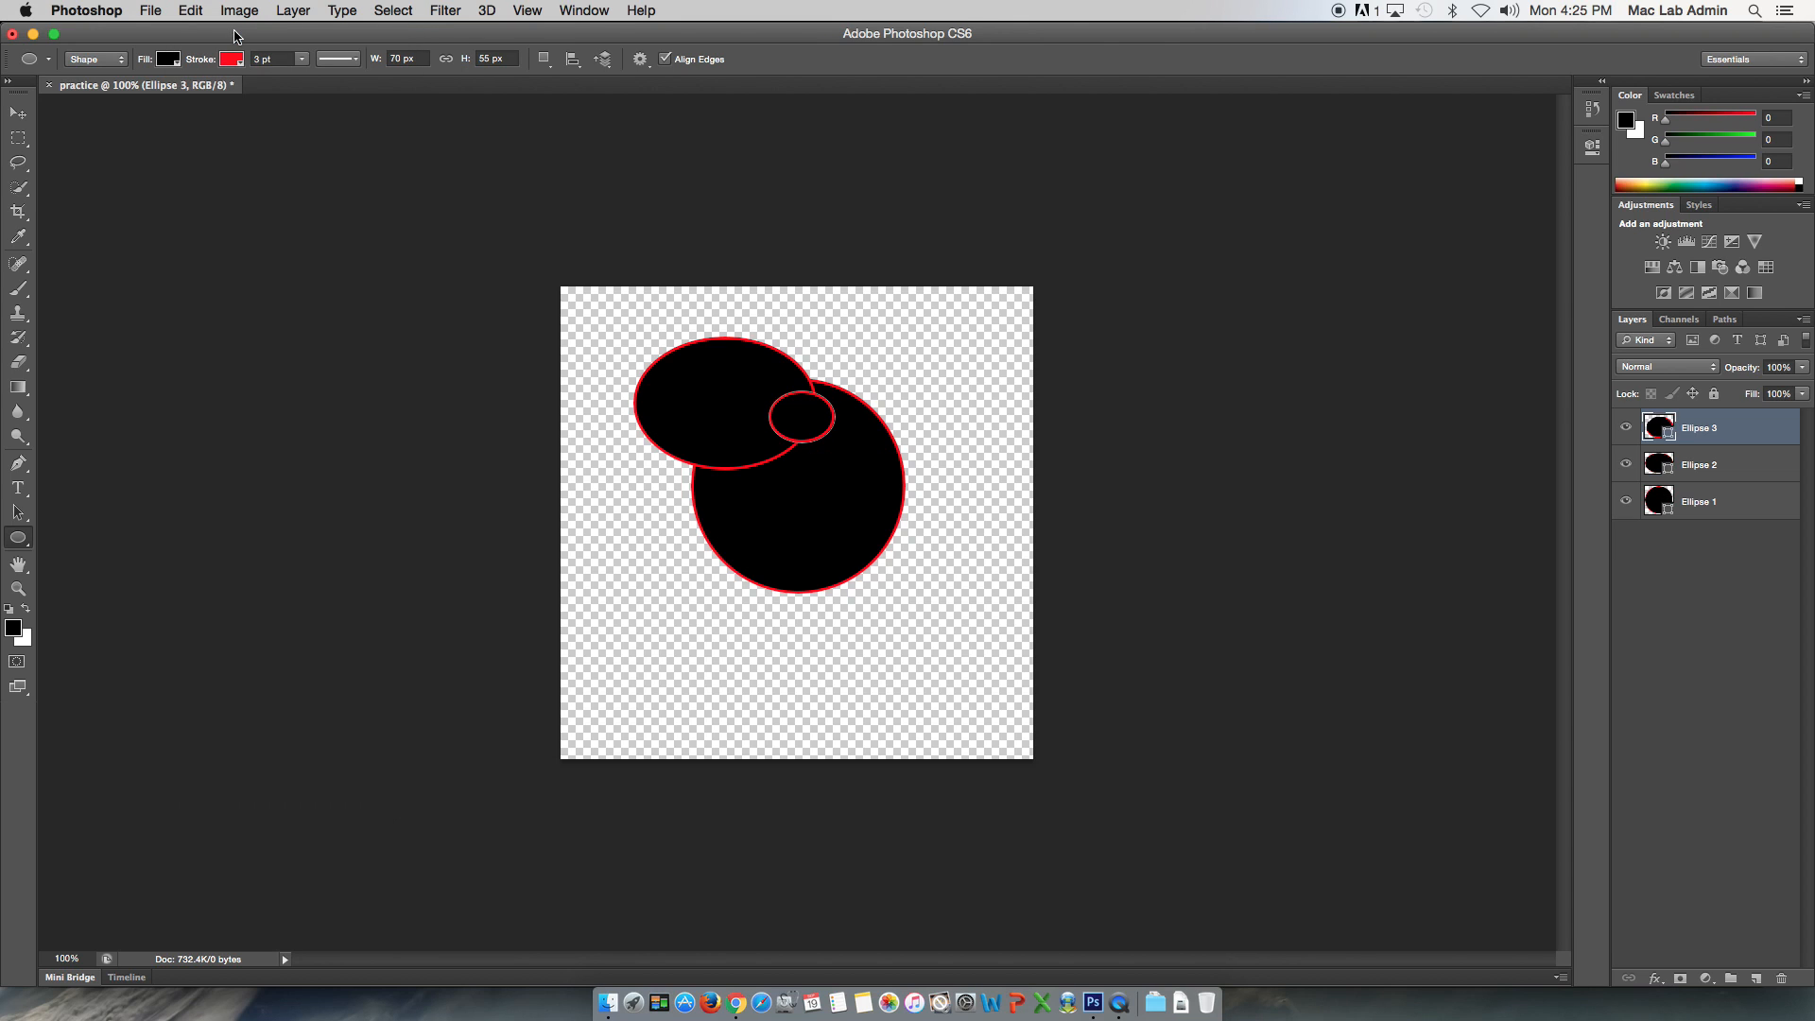
{"action": "left_click", "coordinate": [200, 12]}
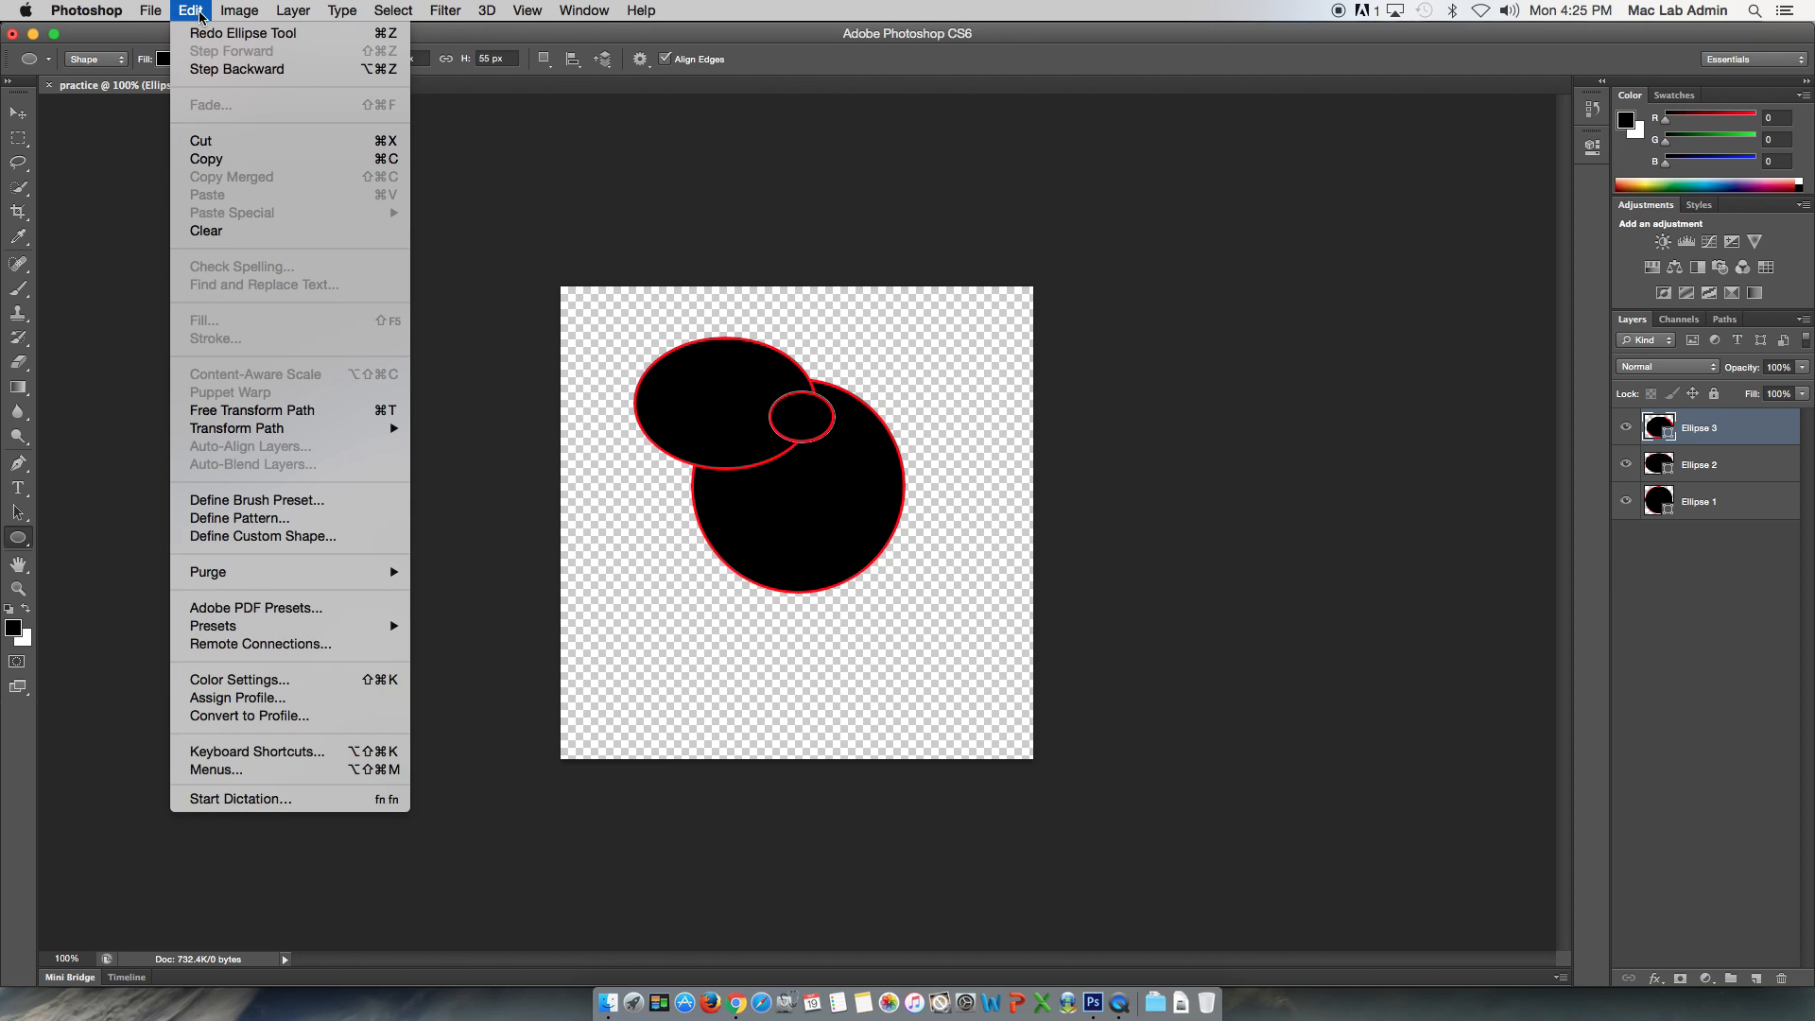
{"action": "left_click", "coordinate": [214, 35]}
{"action": "left_click", "coordinate": [193, 12]}
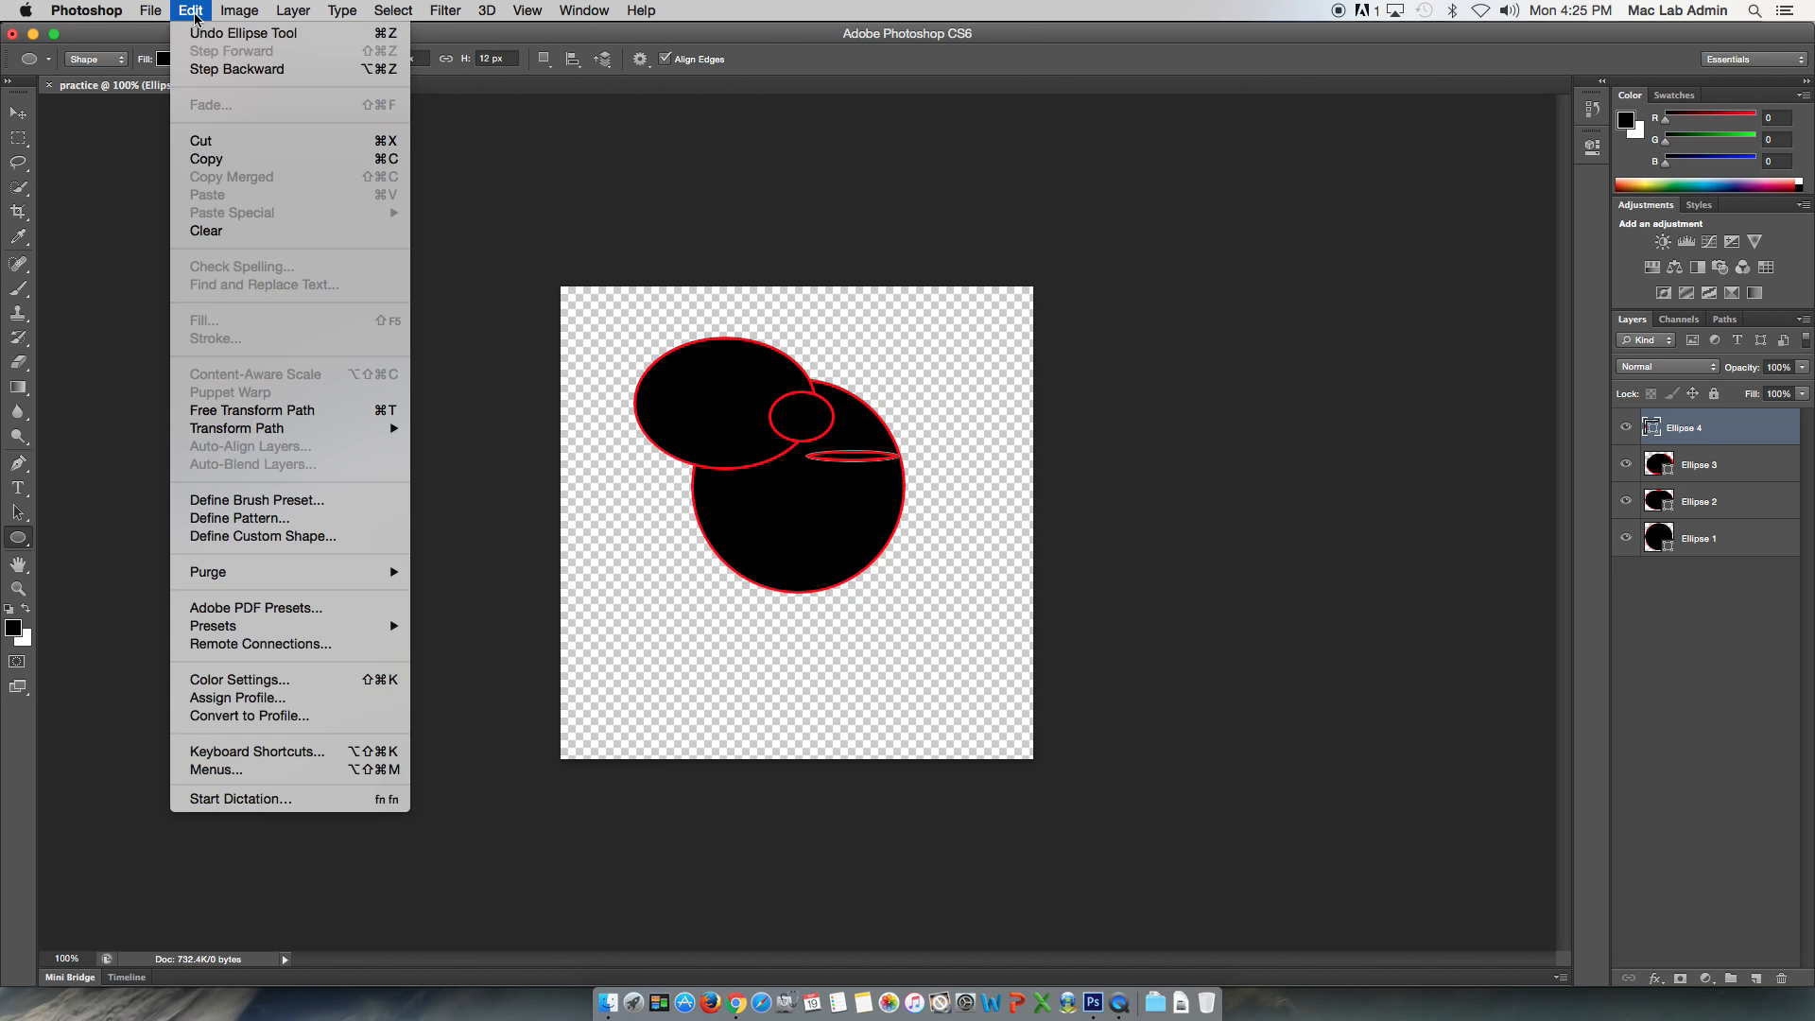
{"action": "left_click", "coordinate": [208, 35]}
{"action": "left_click", "coordinate": [192, 13]}
{"action": "left_click", "coordinate": [203, 35]}
{"action": "left_click", "coordinate": [193, 13]}
{"action": "left_click", "coordinate": [195, 35]}
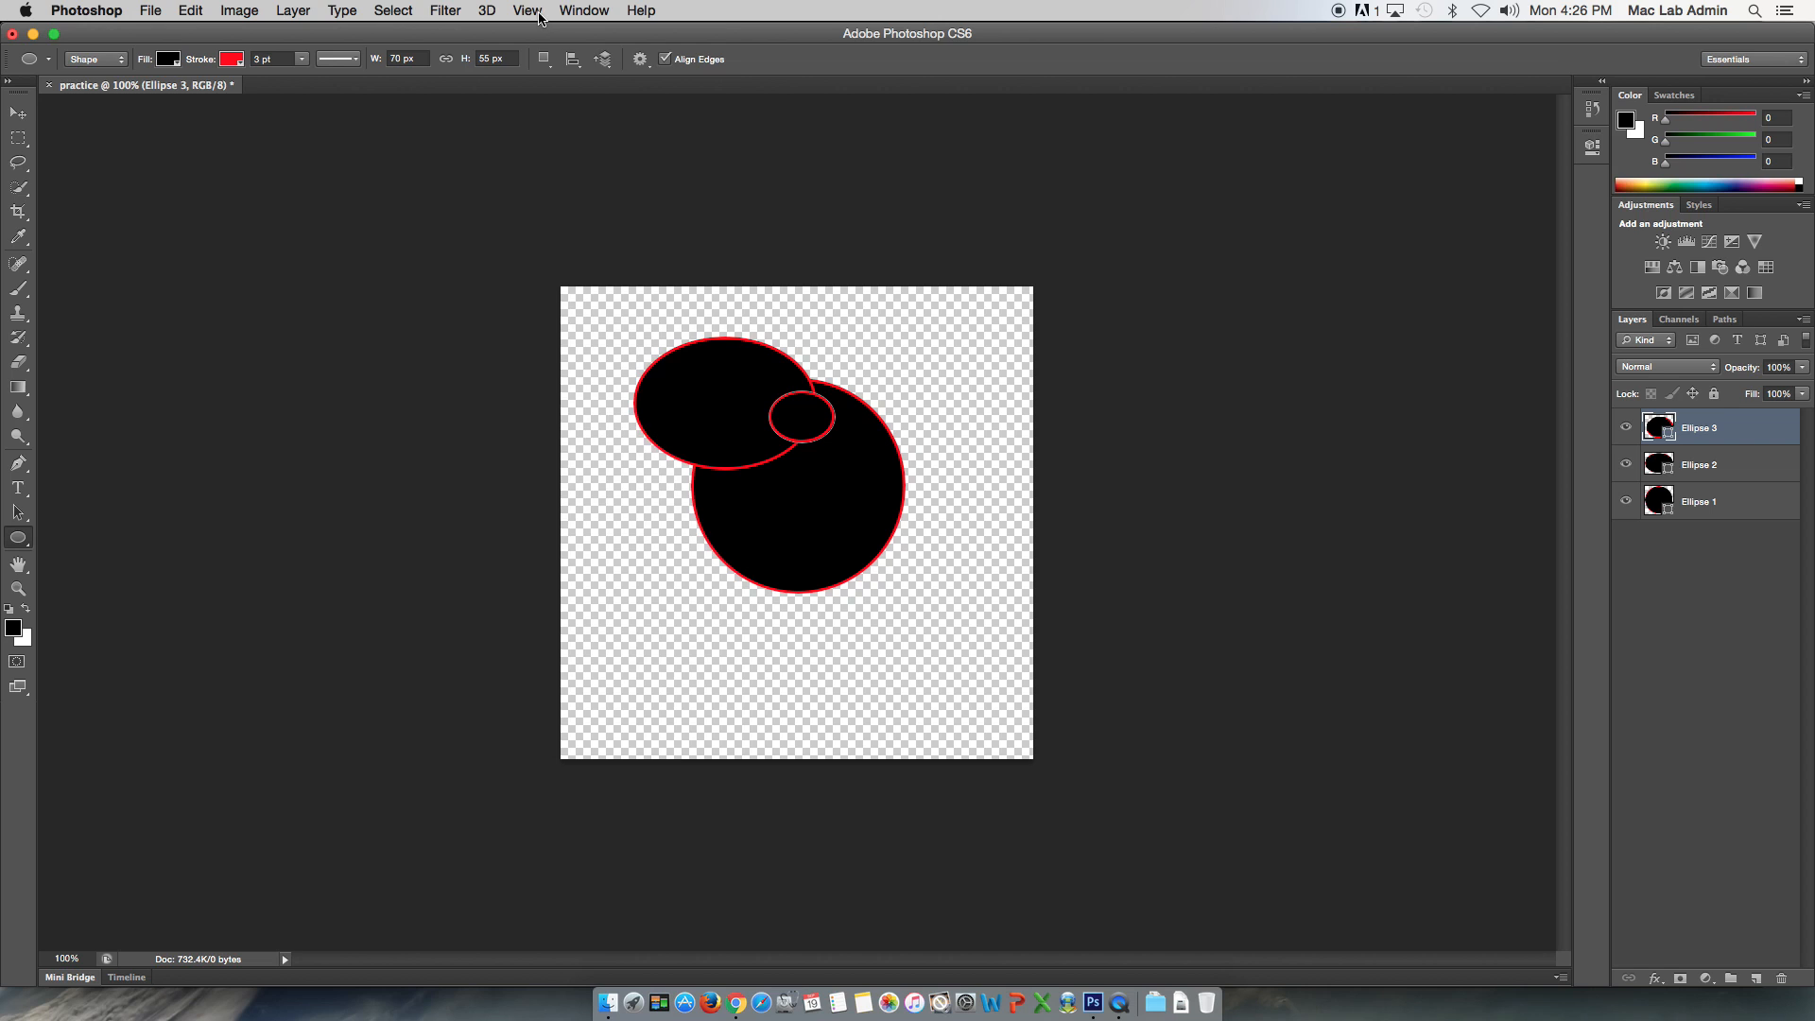
Show the History panel and dock it in the group with Layers, Channels and Paths
{"action": "left_click", "coordinate": [527, 11]}
{"action": "mouse_move", "coordinate": [573, 17]}
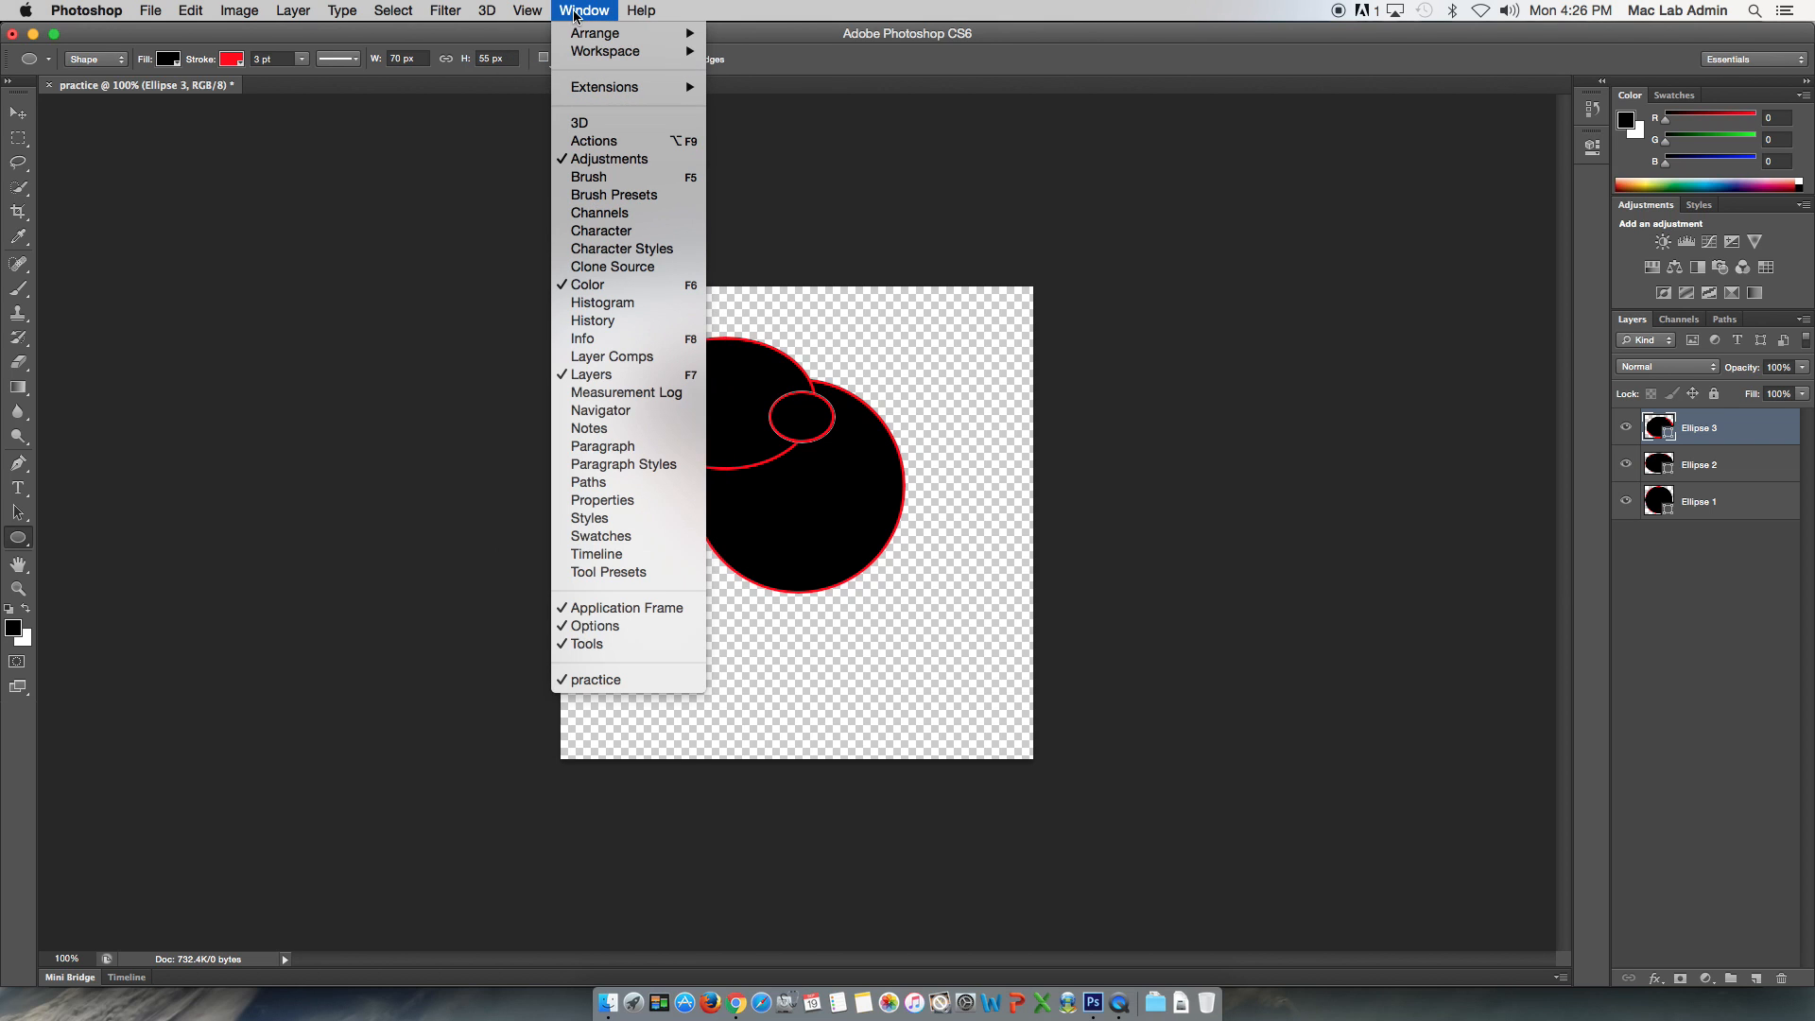
{"action": "left_click", "coordinate": [588, 323]}
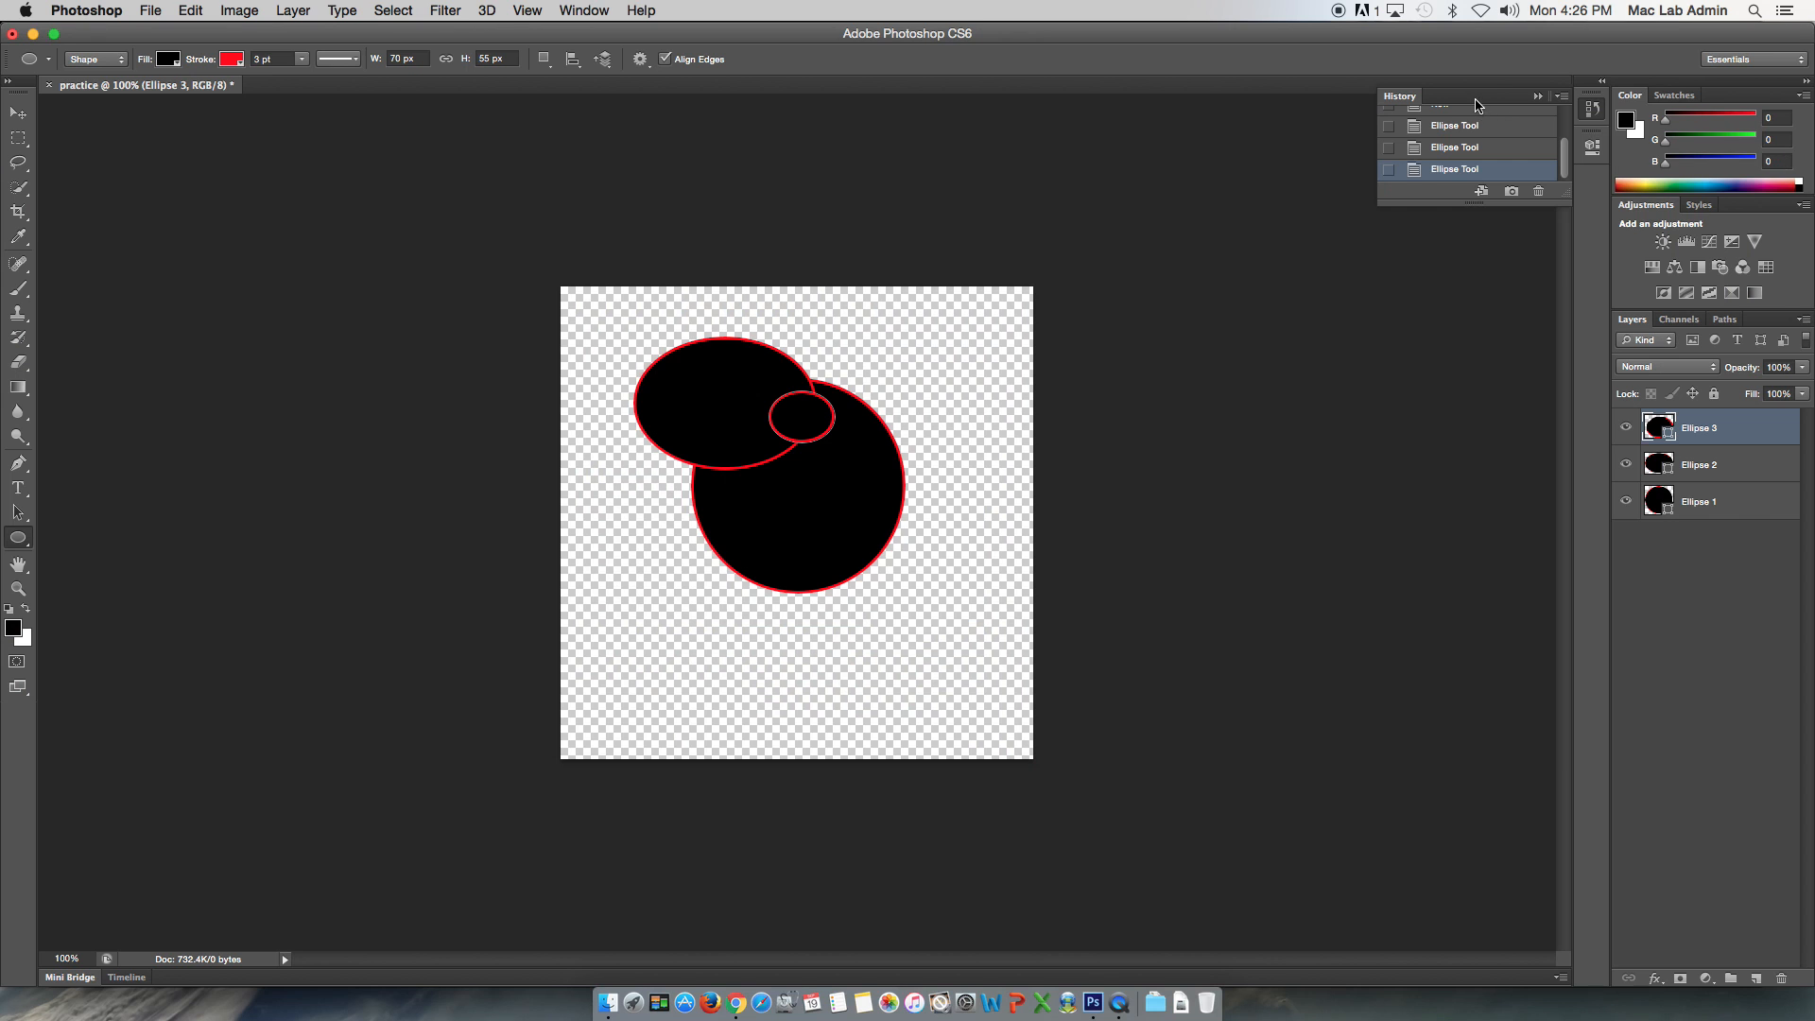
{"action": "left_click_drag", "start_coordinate": [1472, 101], "coordinate": [1702, 326]}
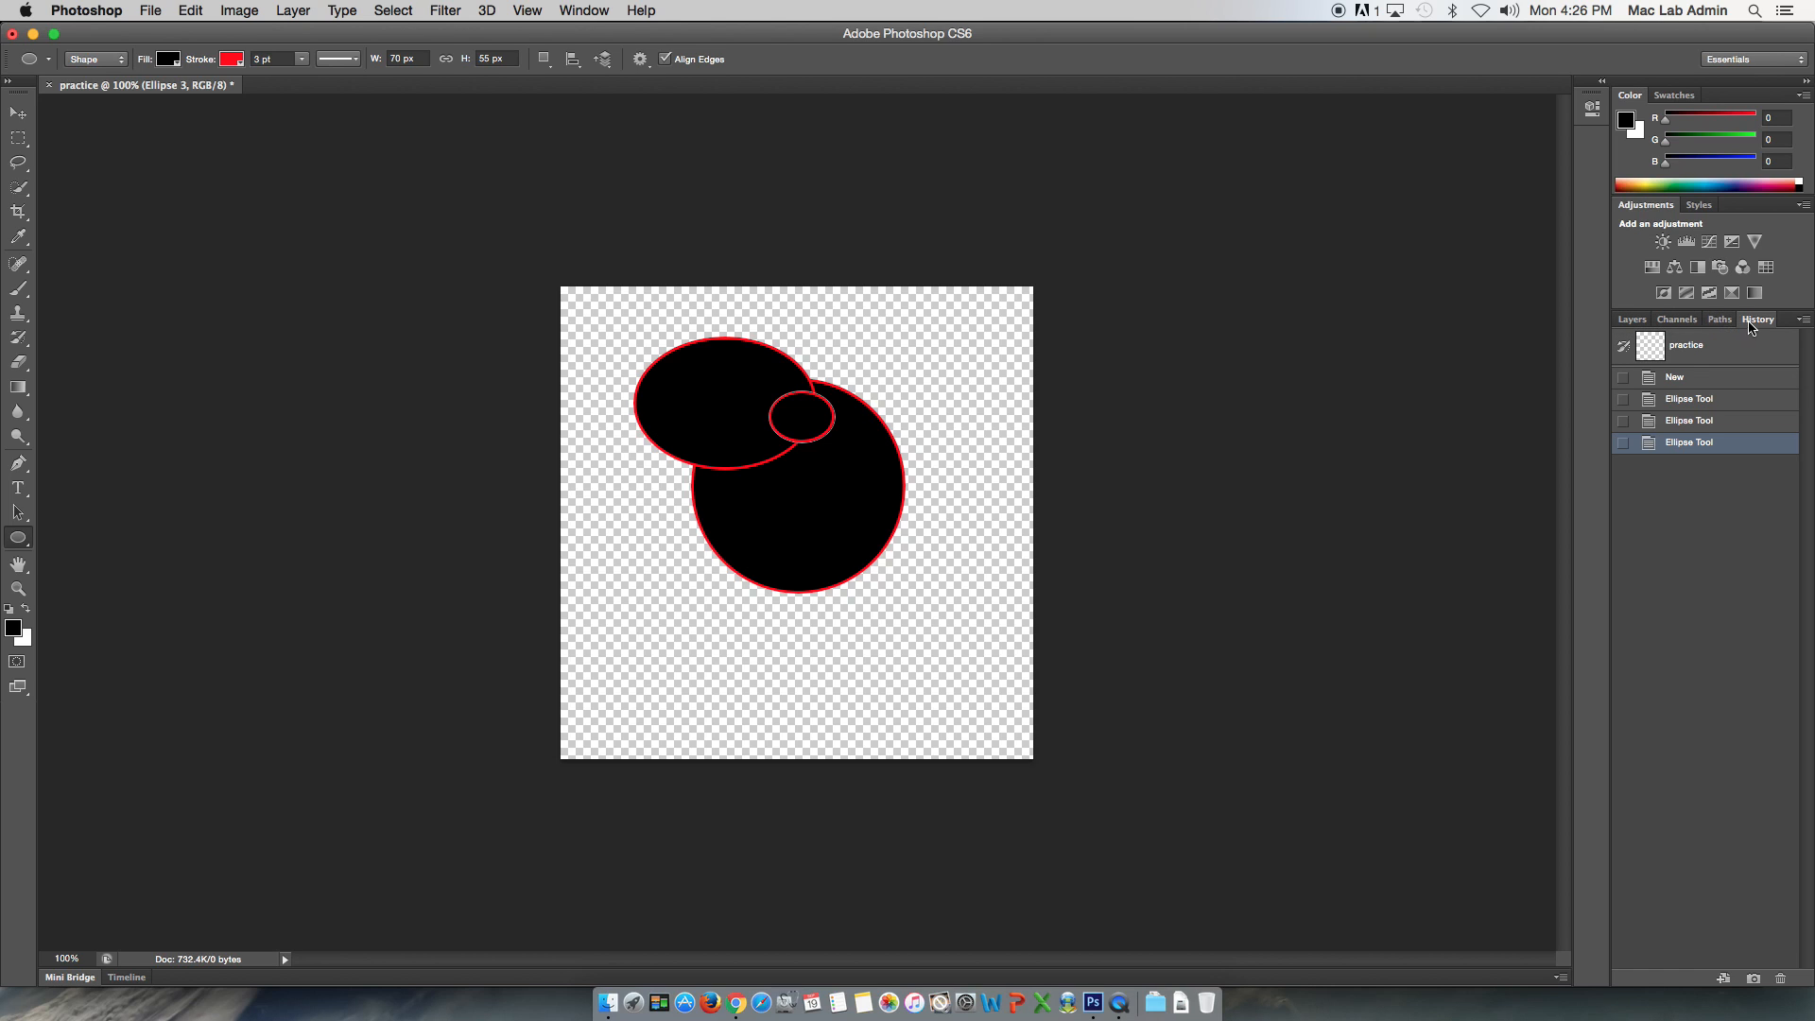
{"action": "left_click", "coordinate": [1720, 321]}
{"action": "left_click", "coordinate": [1678, 319]}
{"action": "left_click", "coordinate": [1633, 320]}
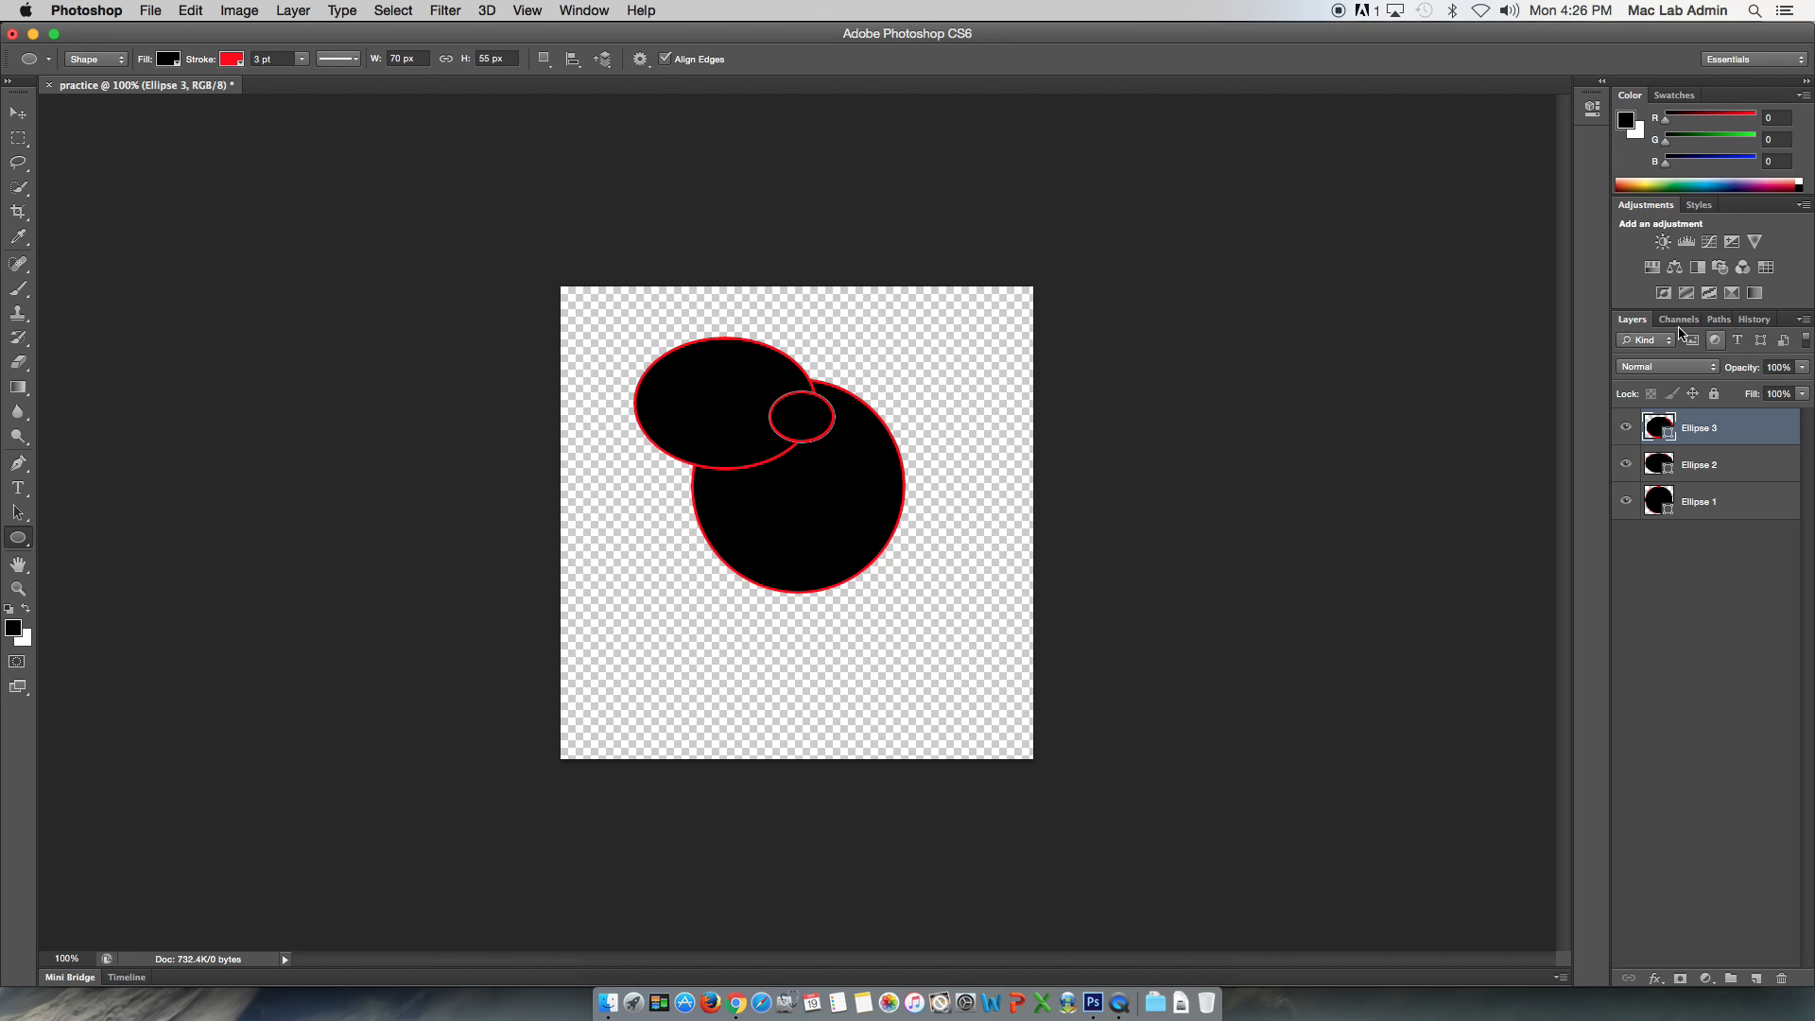
{"action": "left_click", "coordinate": [1747, 322]}
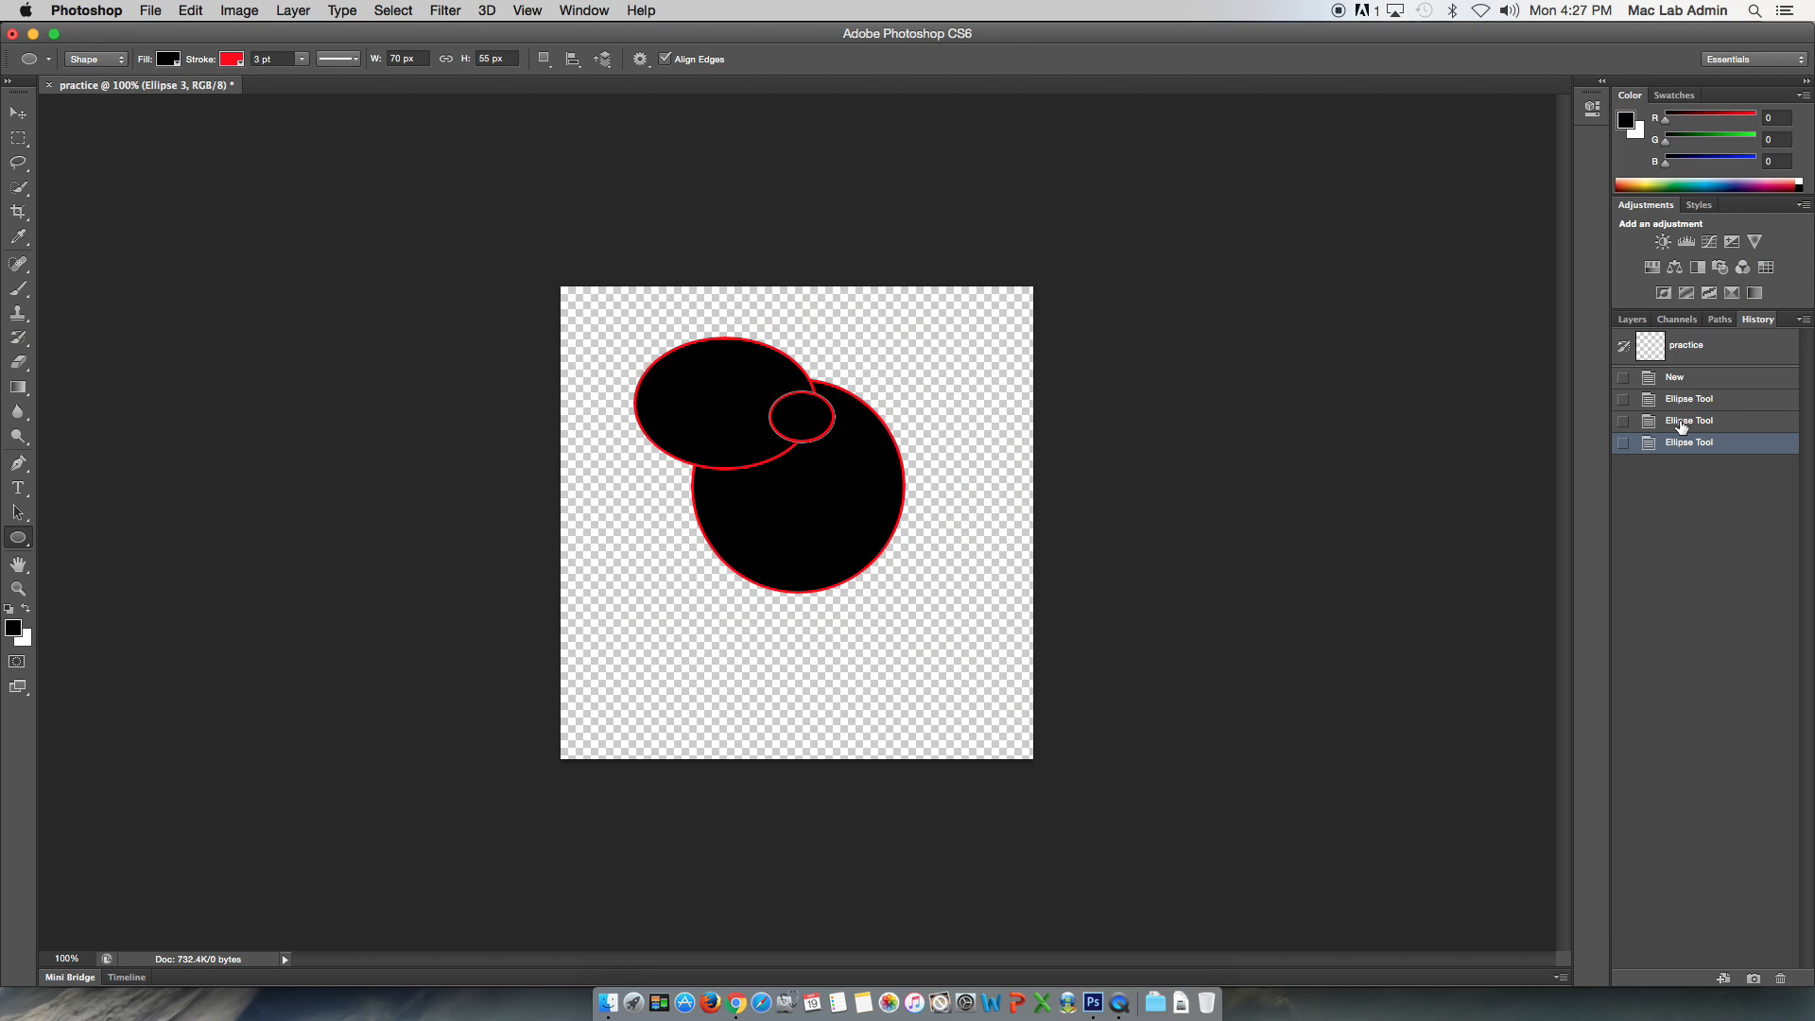
Step back and forth through the recorded ellipse history states, ending on the first Ellipse Tool state
{"action": "left_click", "coordinate": [1682, 427]}
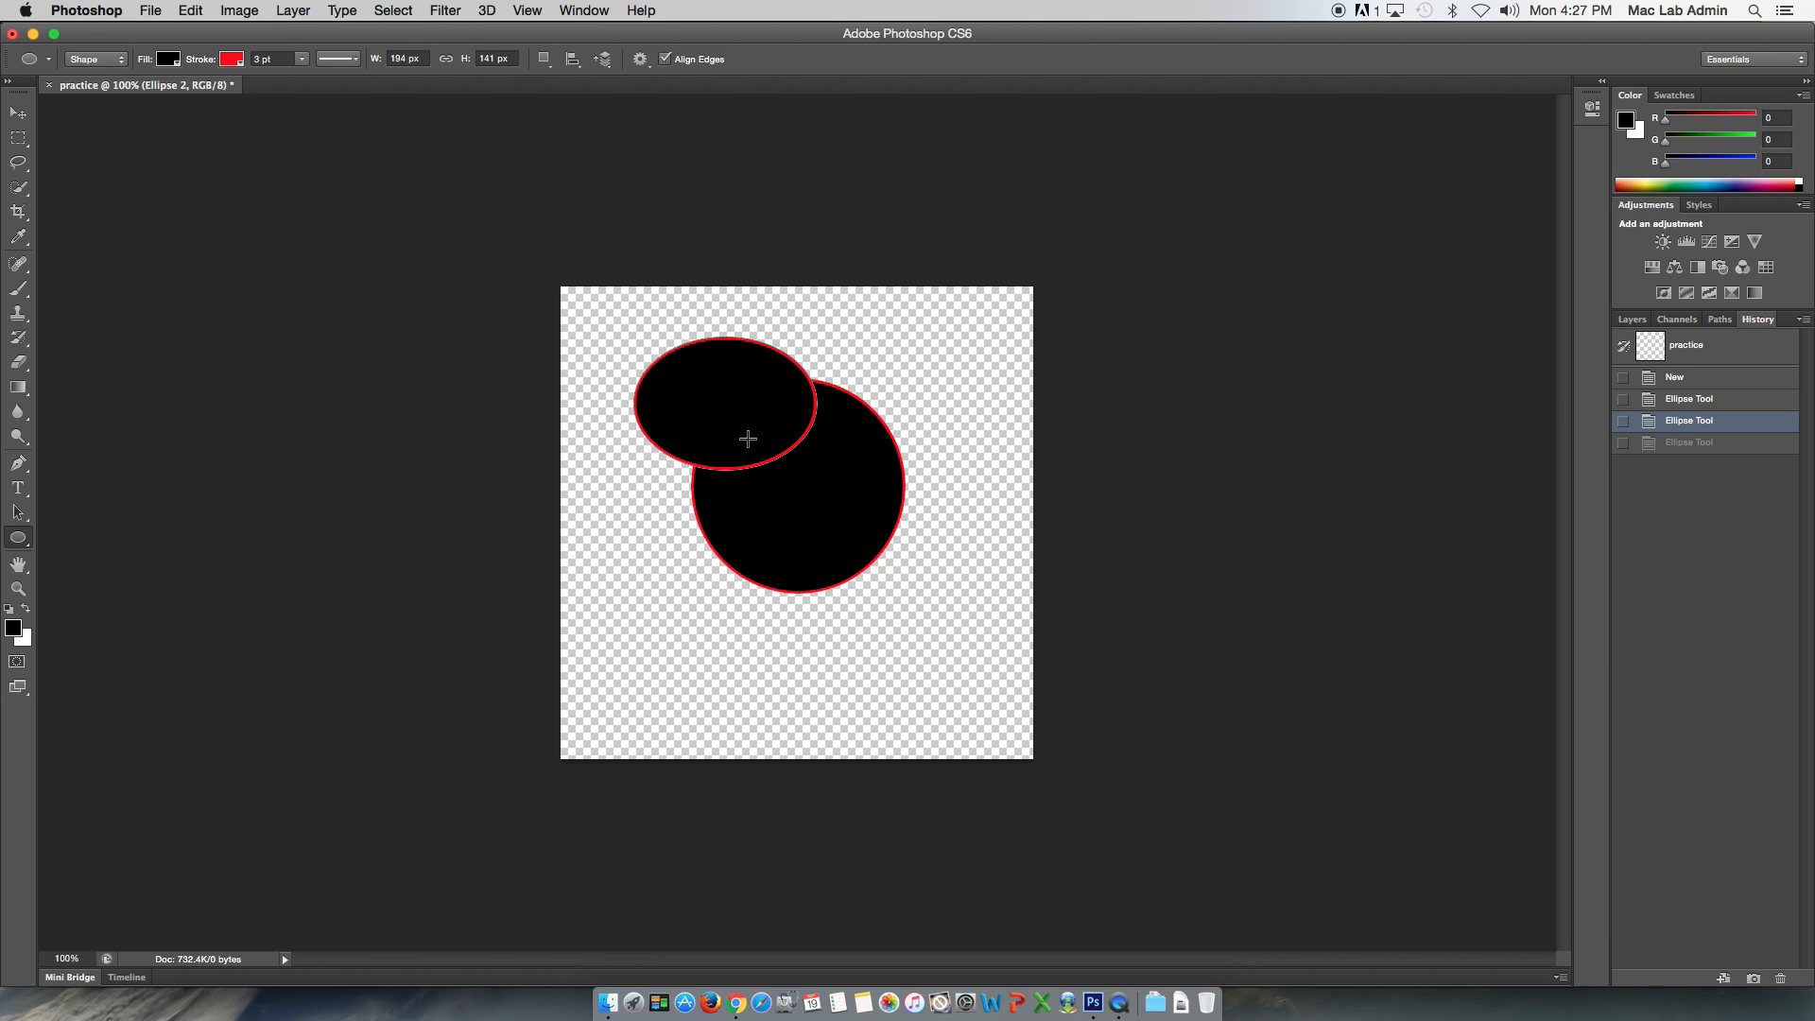
{"action": "left_click", "coordinate": [1680, 401]}
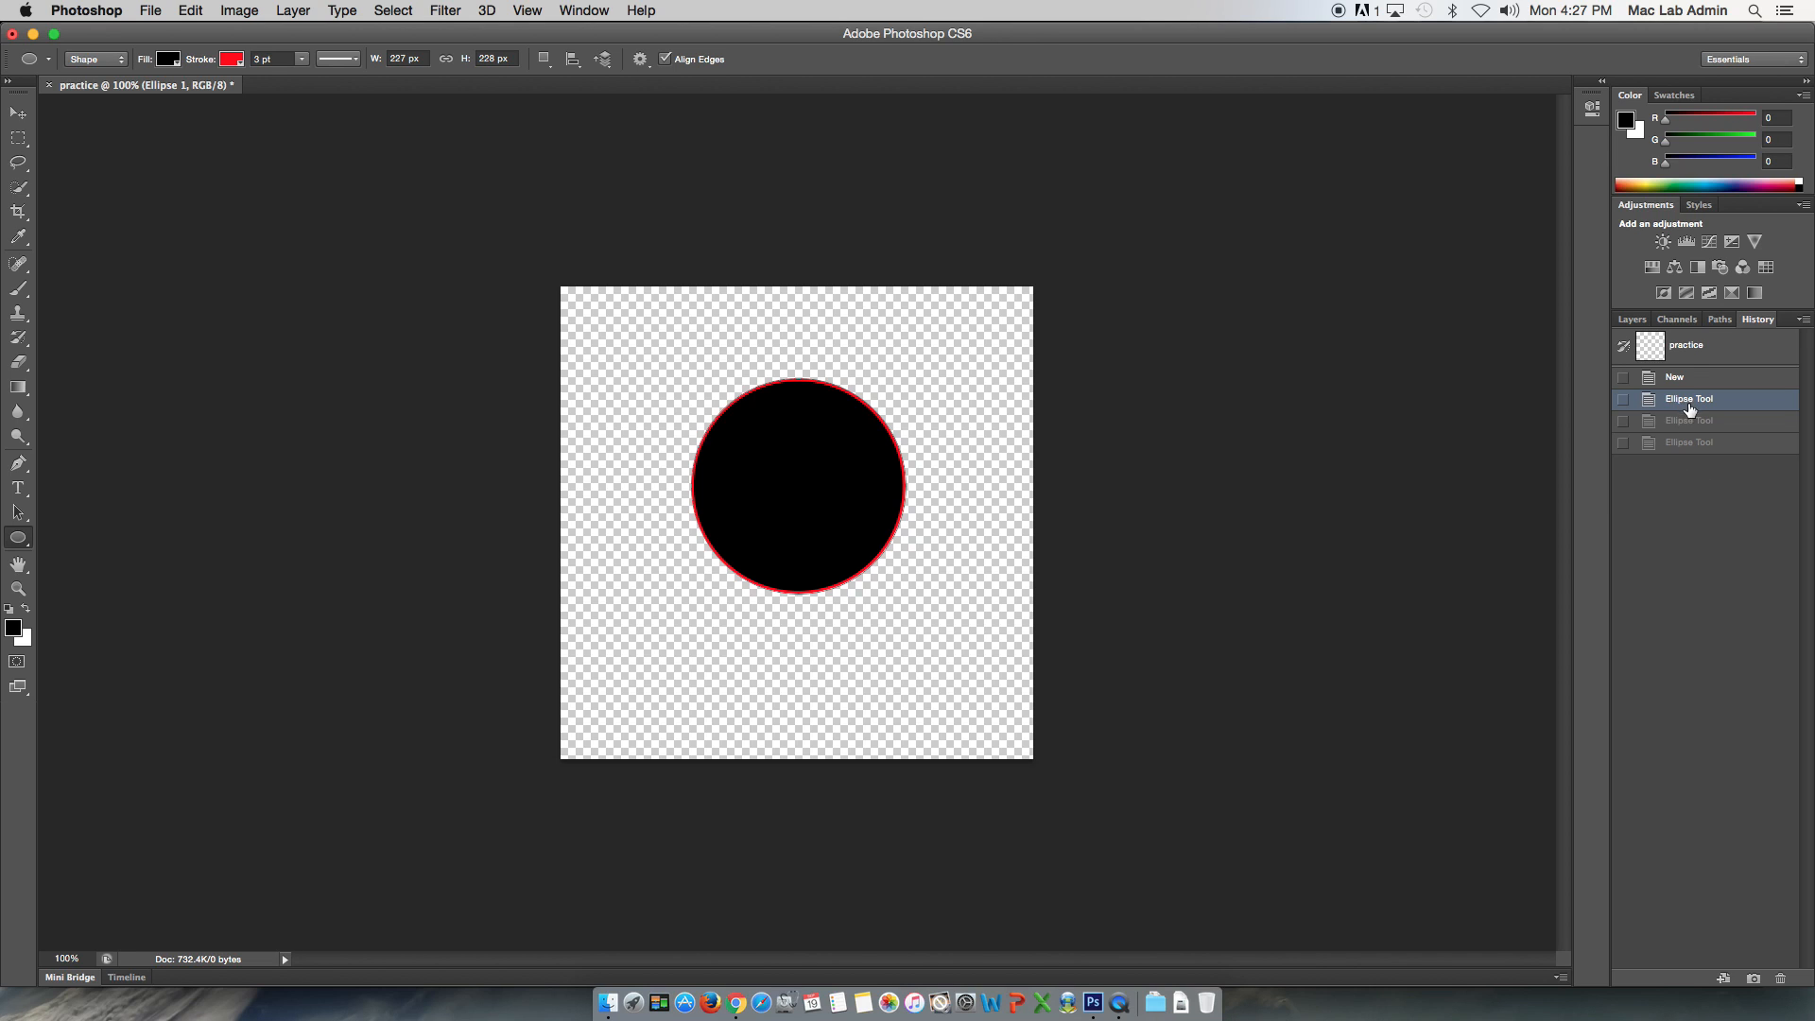
{"action": "left_click", "coordinate": [1689, 421]}
{"action": "left_click", "coordinate": [1694, 444]}
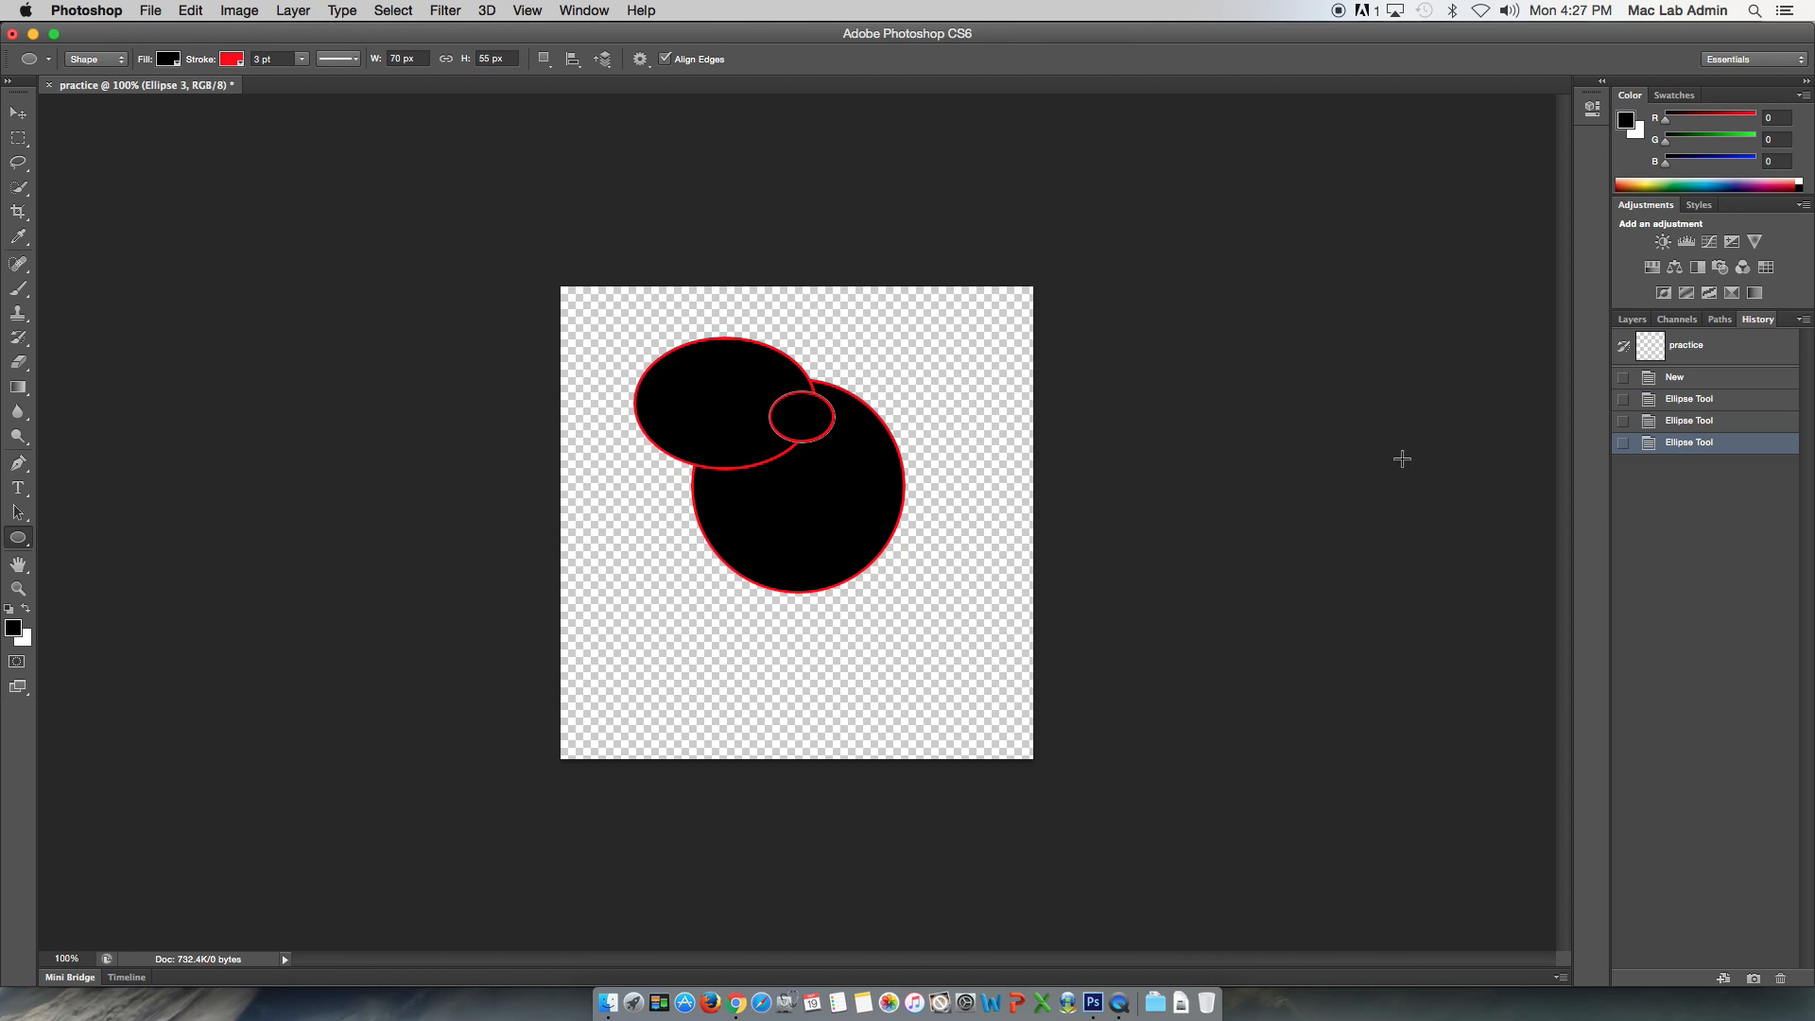
{"action": "left_click", "coordinate": [1676, 400]}
{"action": "left_click", "coordinate": [1697, 444]}
{"action": "left_click", "coordinate": [1679, 405]}
{"action": "left_click", "coordinate": [1694, 444]}
{"action": "left_click", "coordinate": [1682, 400]}
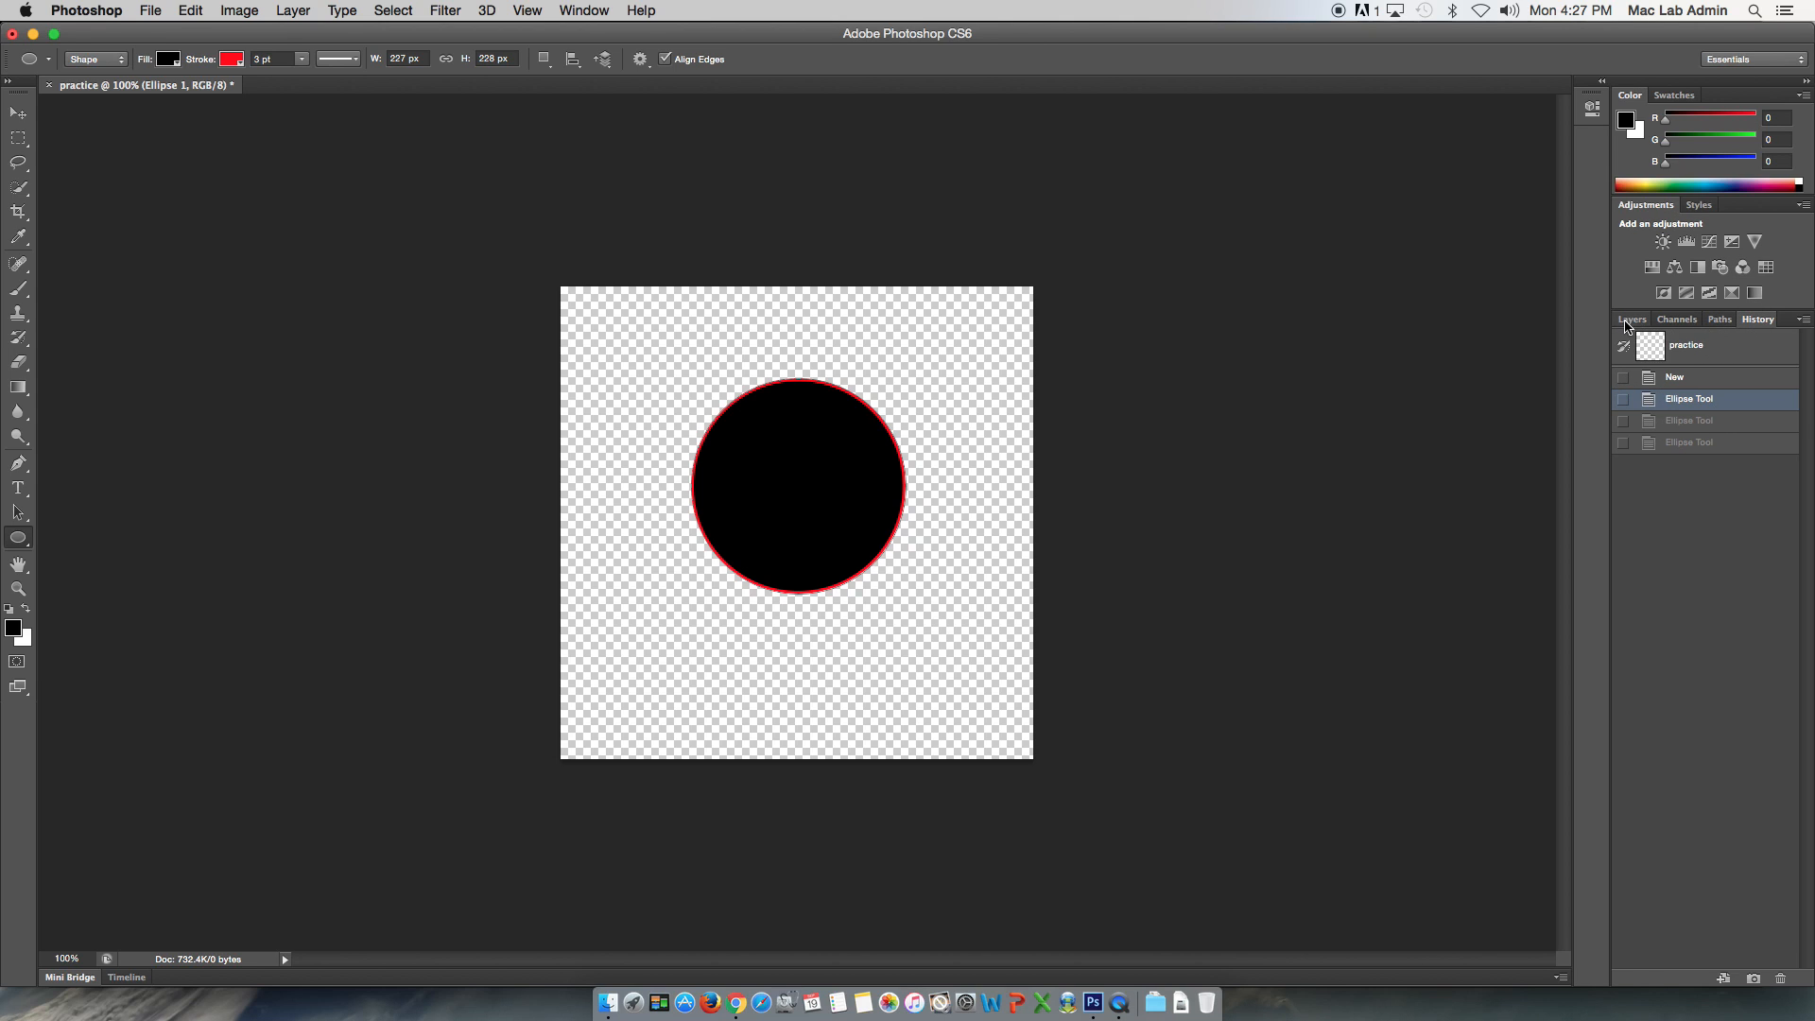
Draw a second ellipse about 321 by 326 px over the canvas's upper-left corner, and step back to the first Ellipse Tool history state
{"action": "left_click", "coordinate": [1626, 323]}
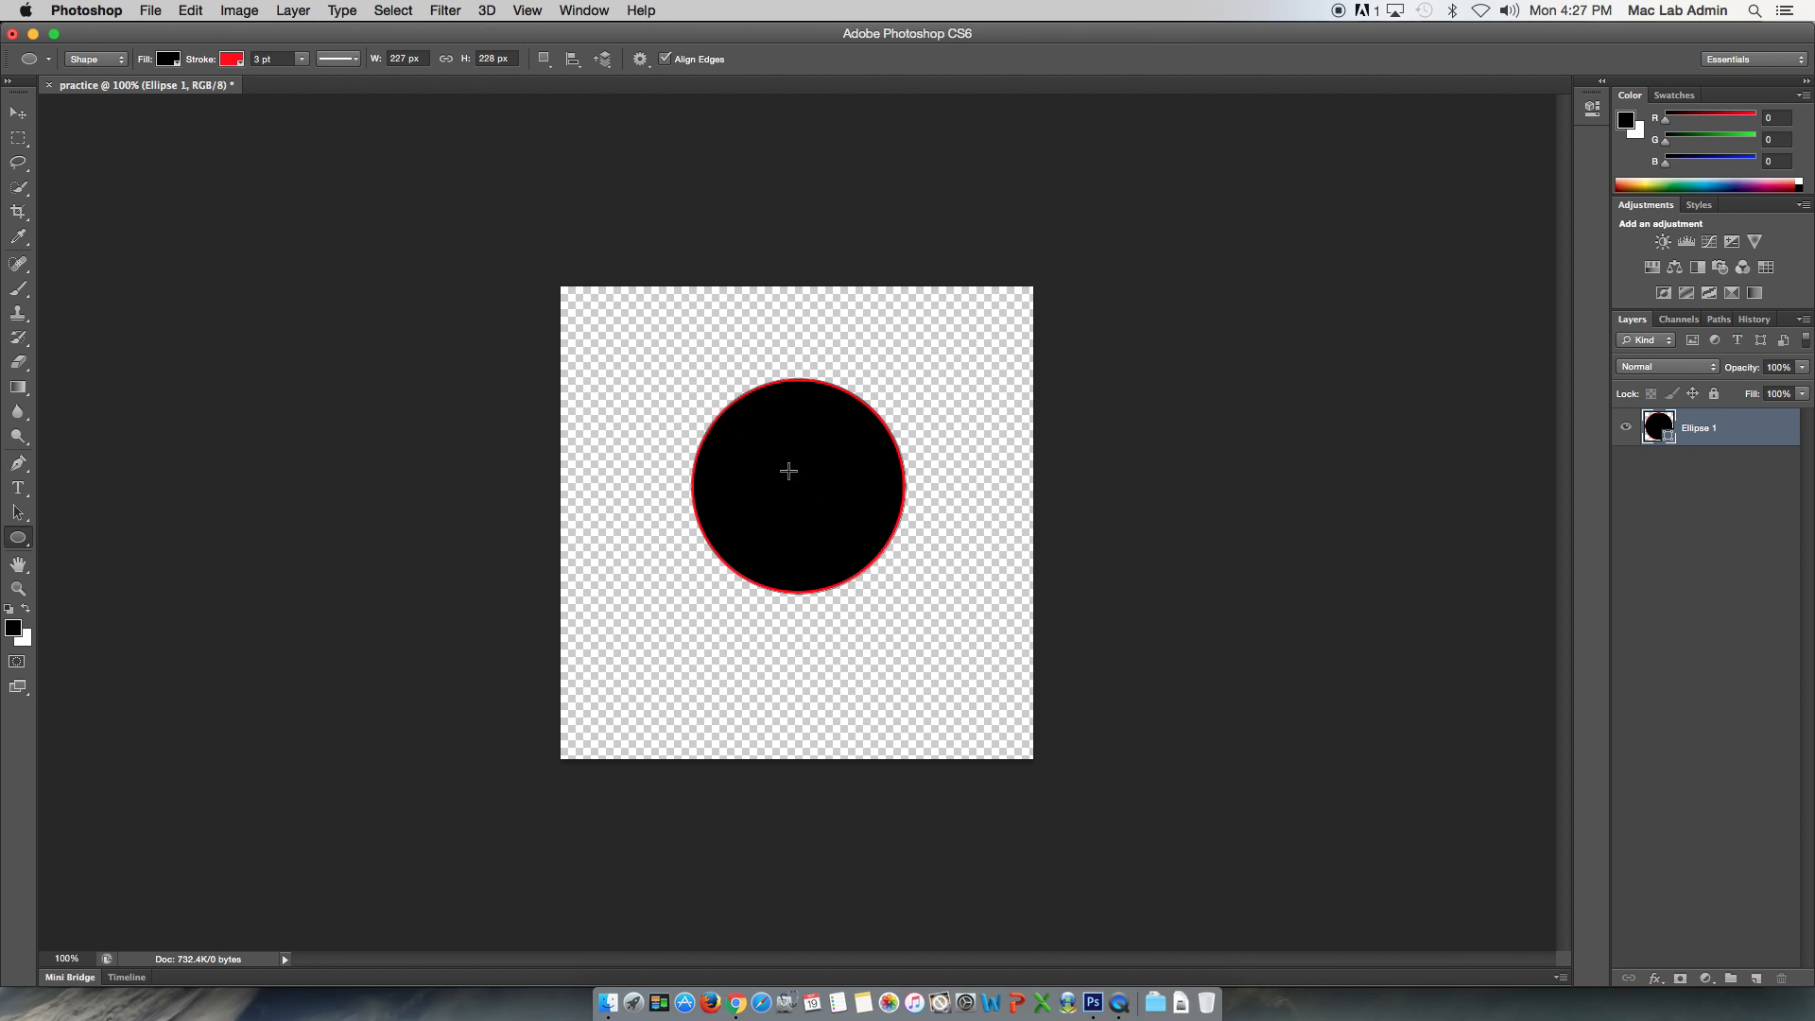
{"action": "left_click_drag", "start_coordinate": [790, 471], "coordinate": [489, 164]}
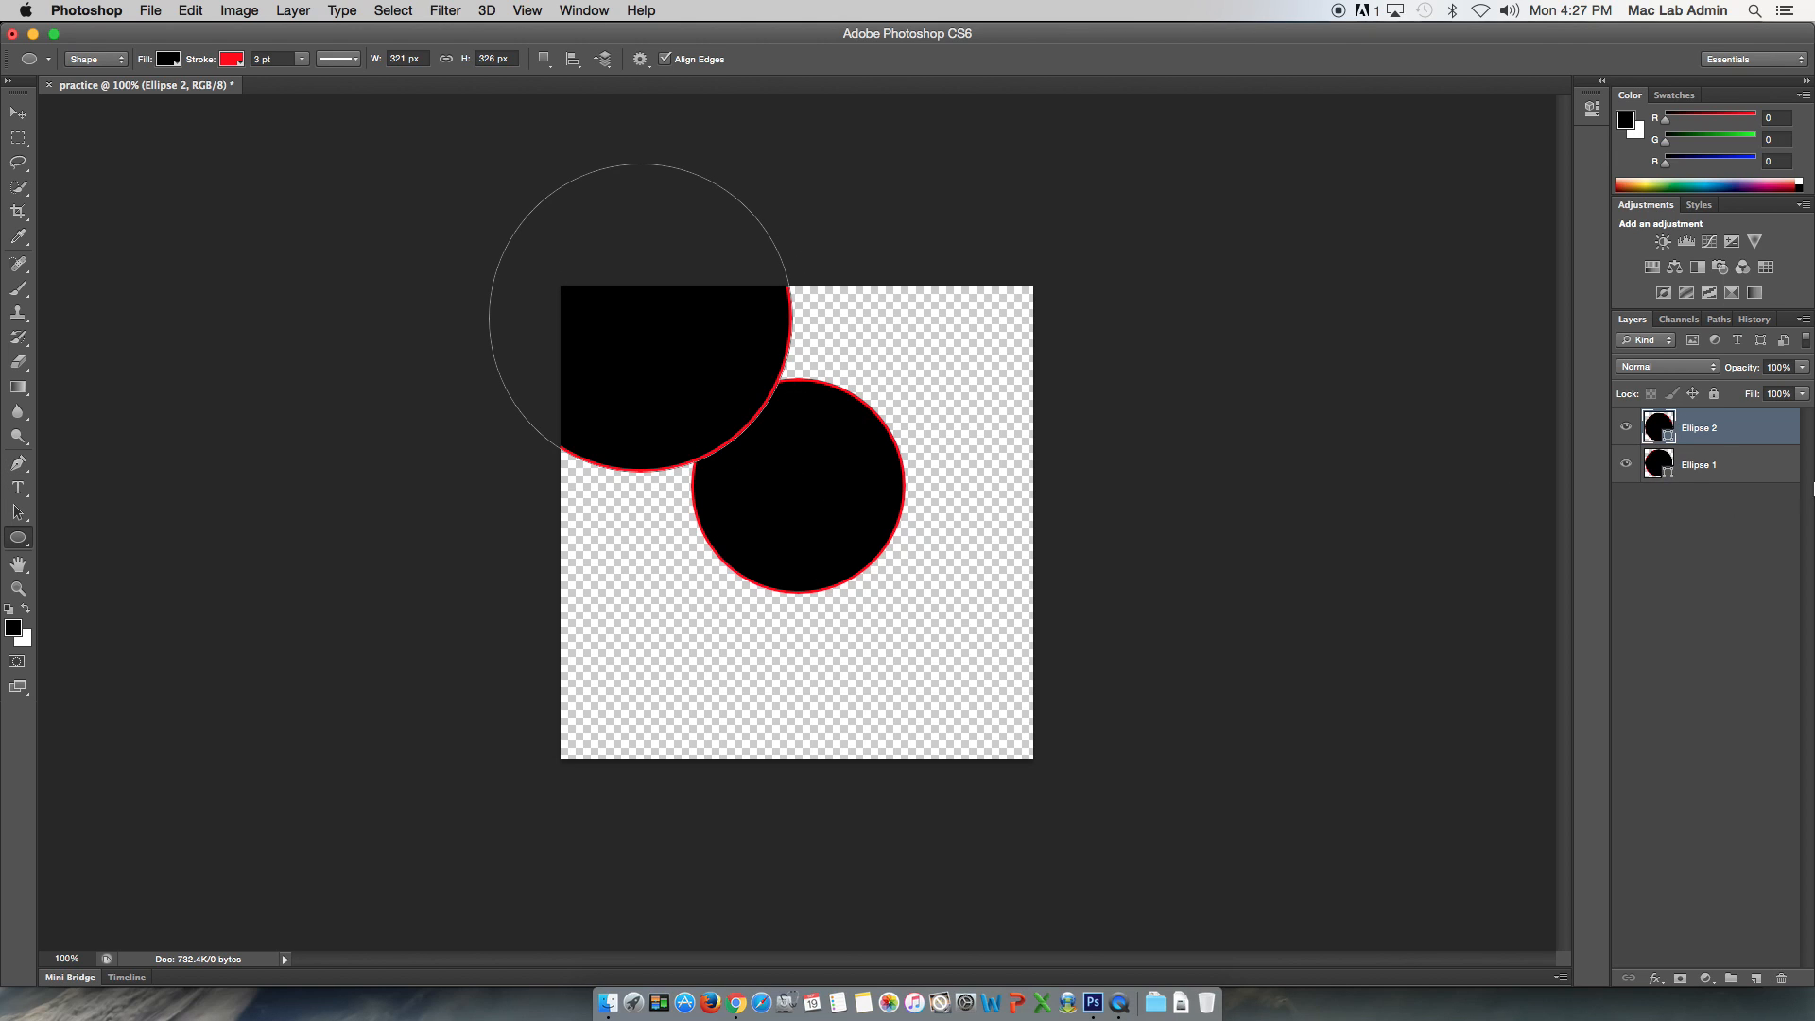
{"action": "left_click", "coordinate": [1757, 320]}
{"action": "left_click", "coordinate": [1714, 401]}
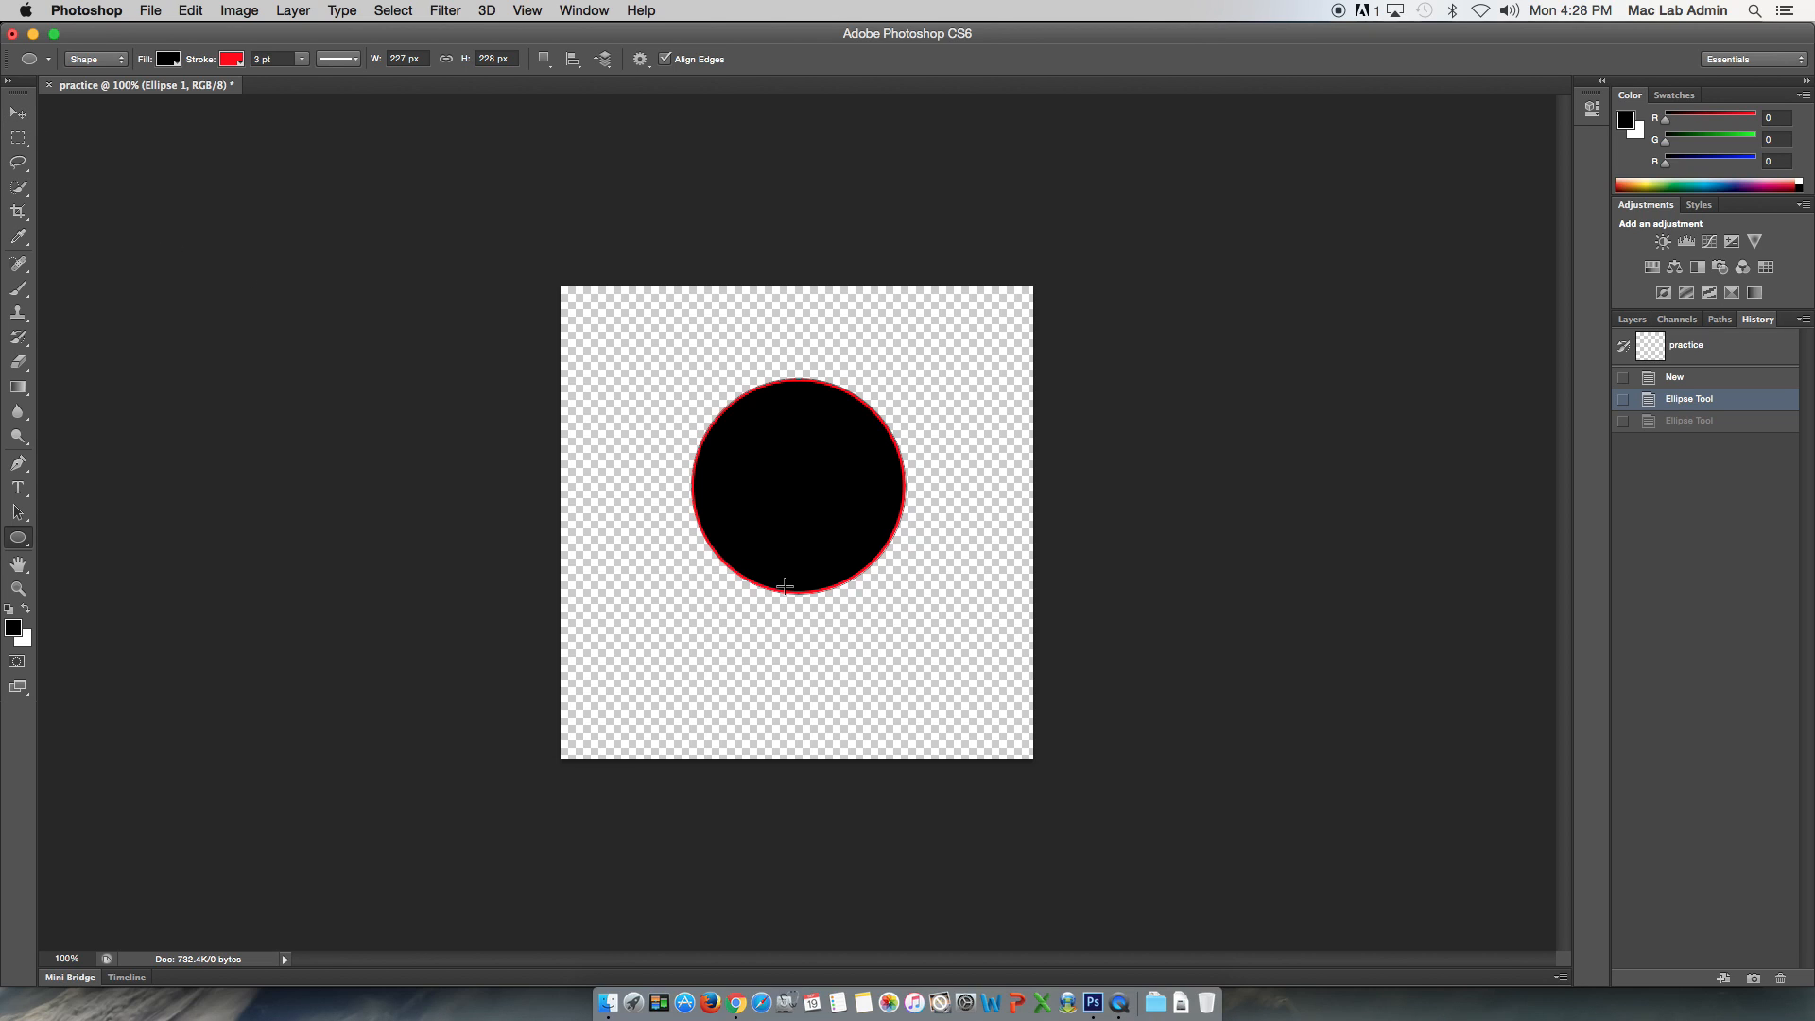
Move the circle around the canvas with the Move Tool and leave it near the horizontal centre, slightly above the middle
{"action": "key", "text": "v"}
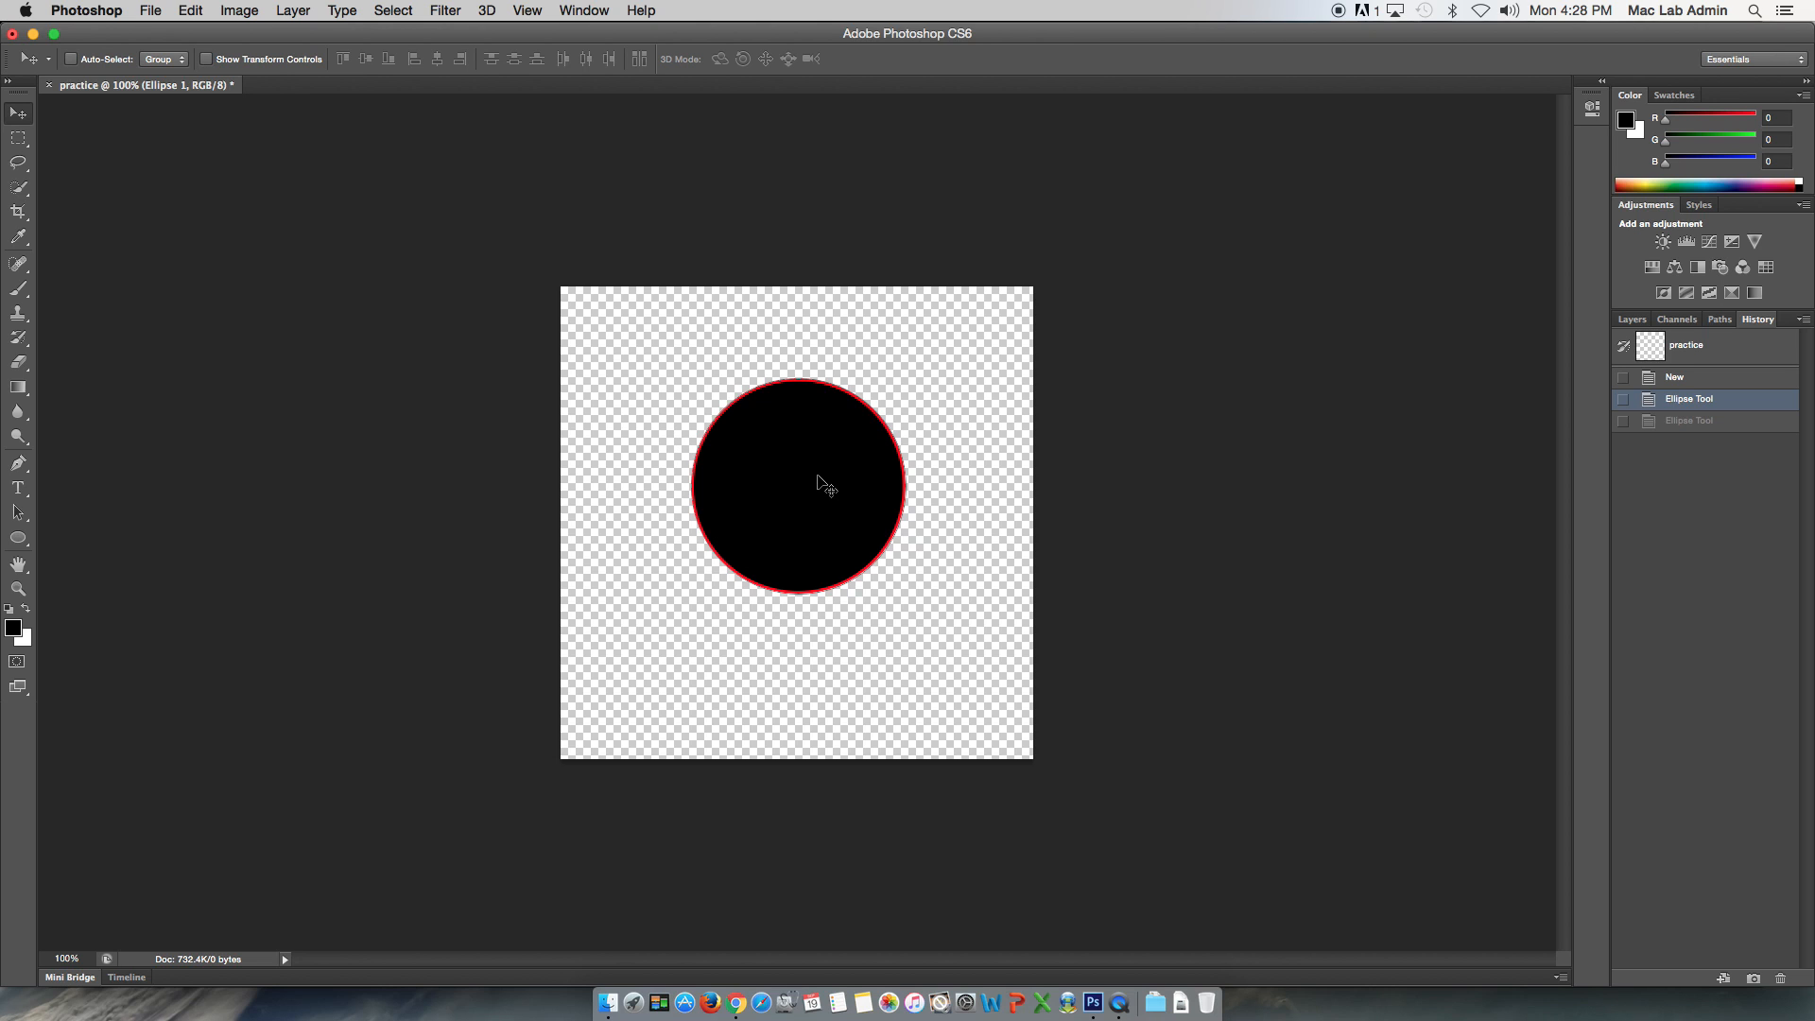
{"action": "left_click_drag", "start_coordinate": [822, 488], "coordinate": [746, 613]}
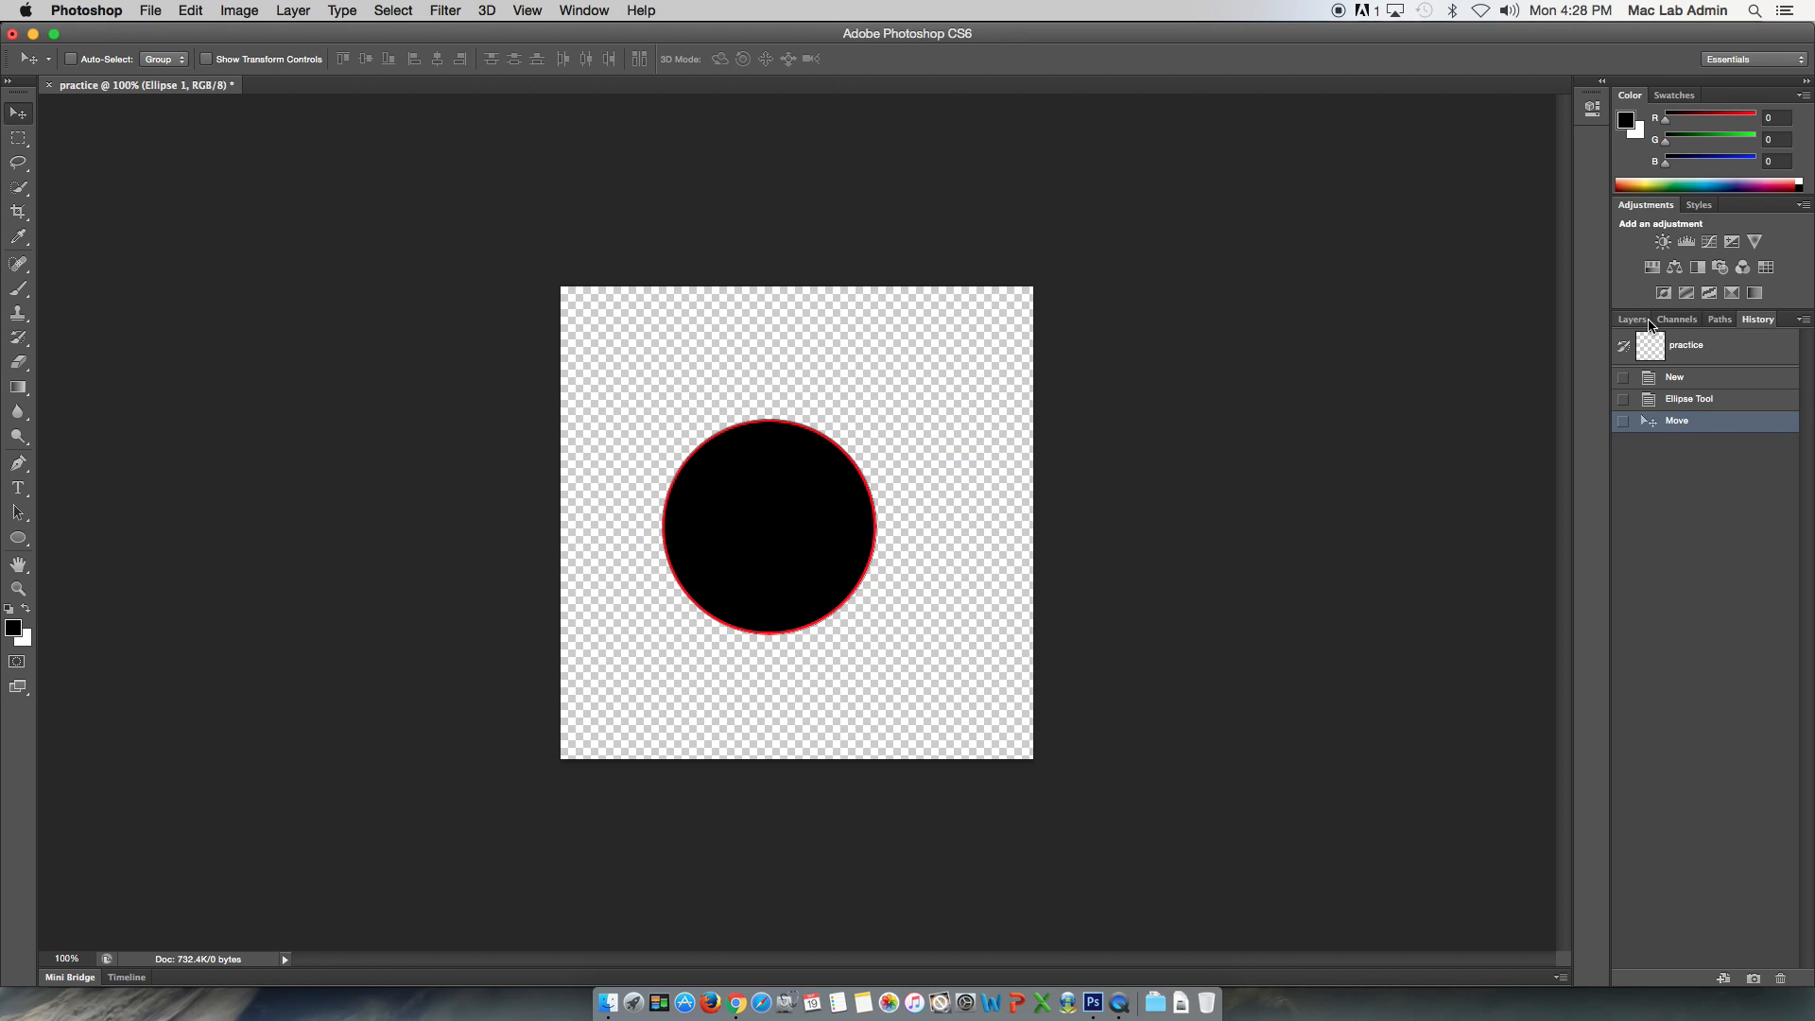
{"action": "left_click", "coordinate": [1649, 323]}
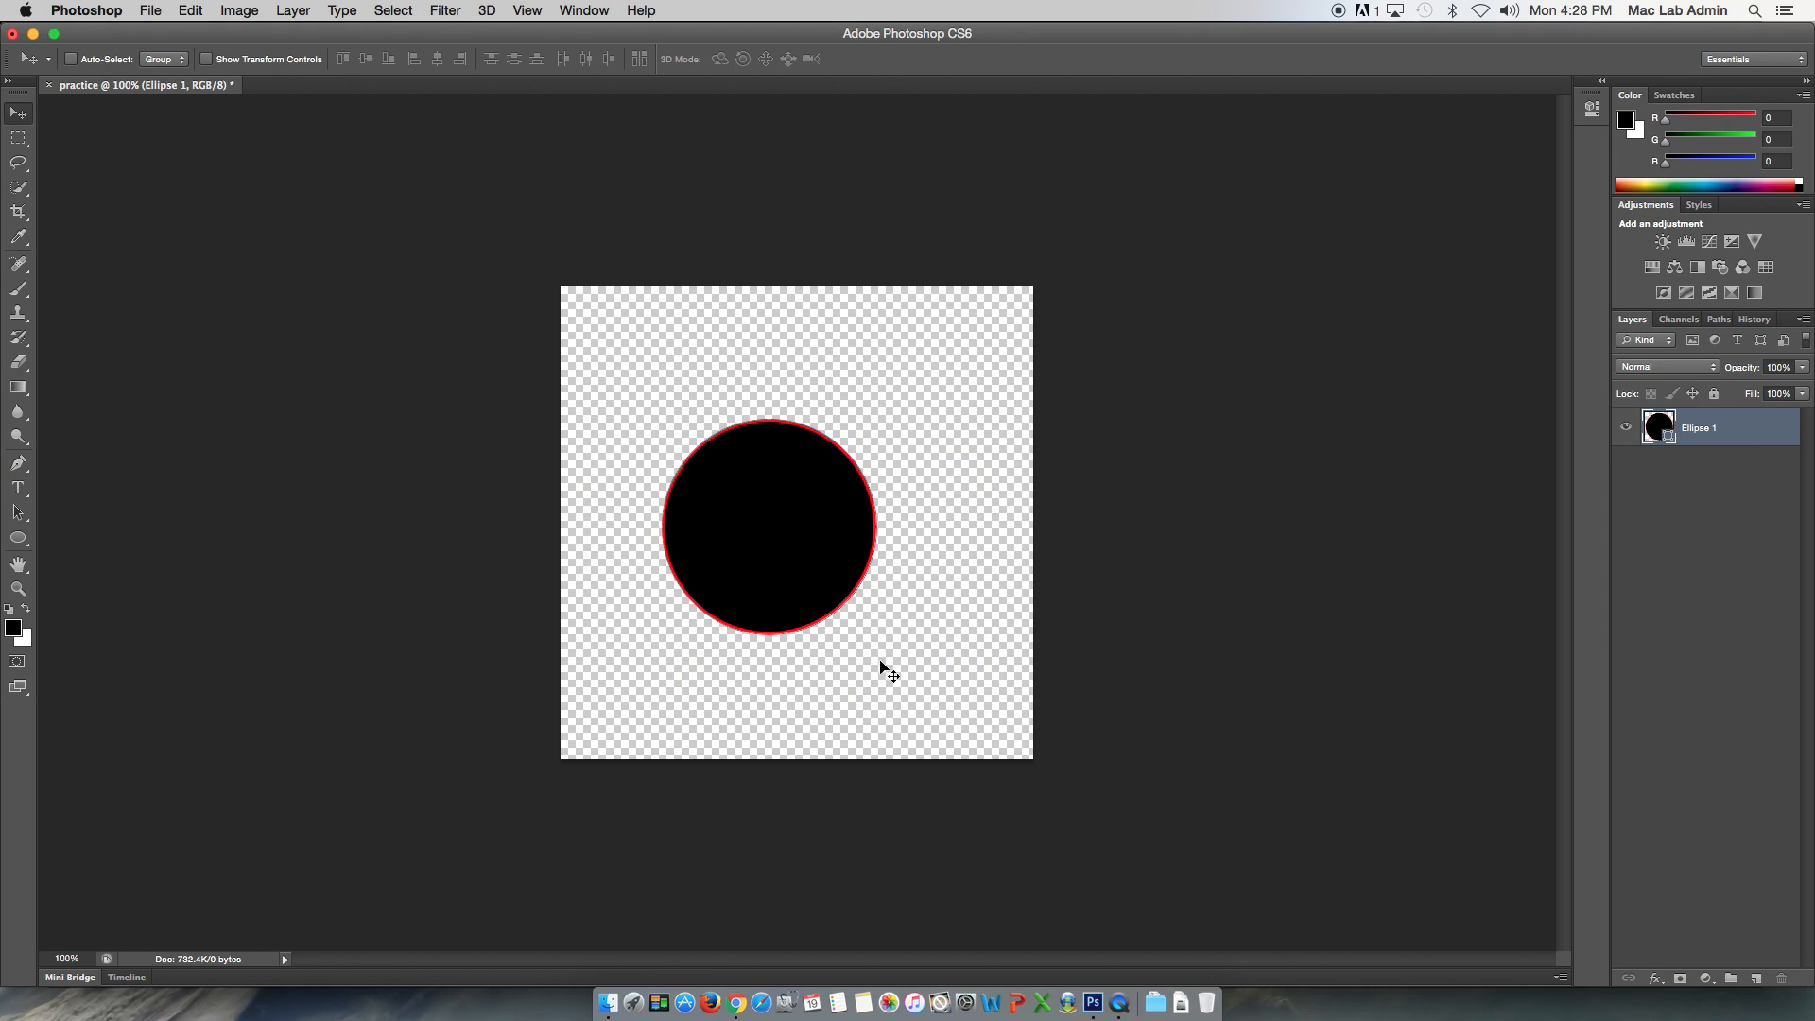
{"action": "left_click_drag", "start_coordinate": [714, 564], "coordinate": [915, 528]}
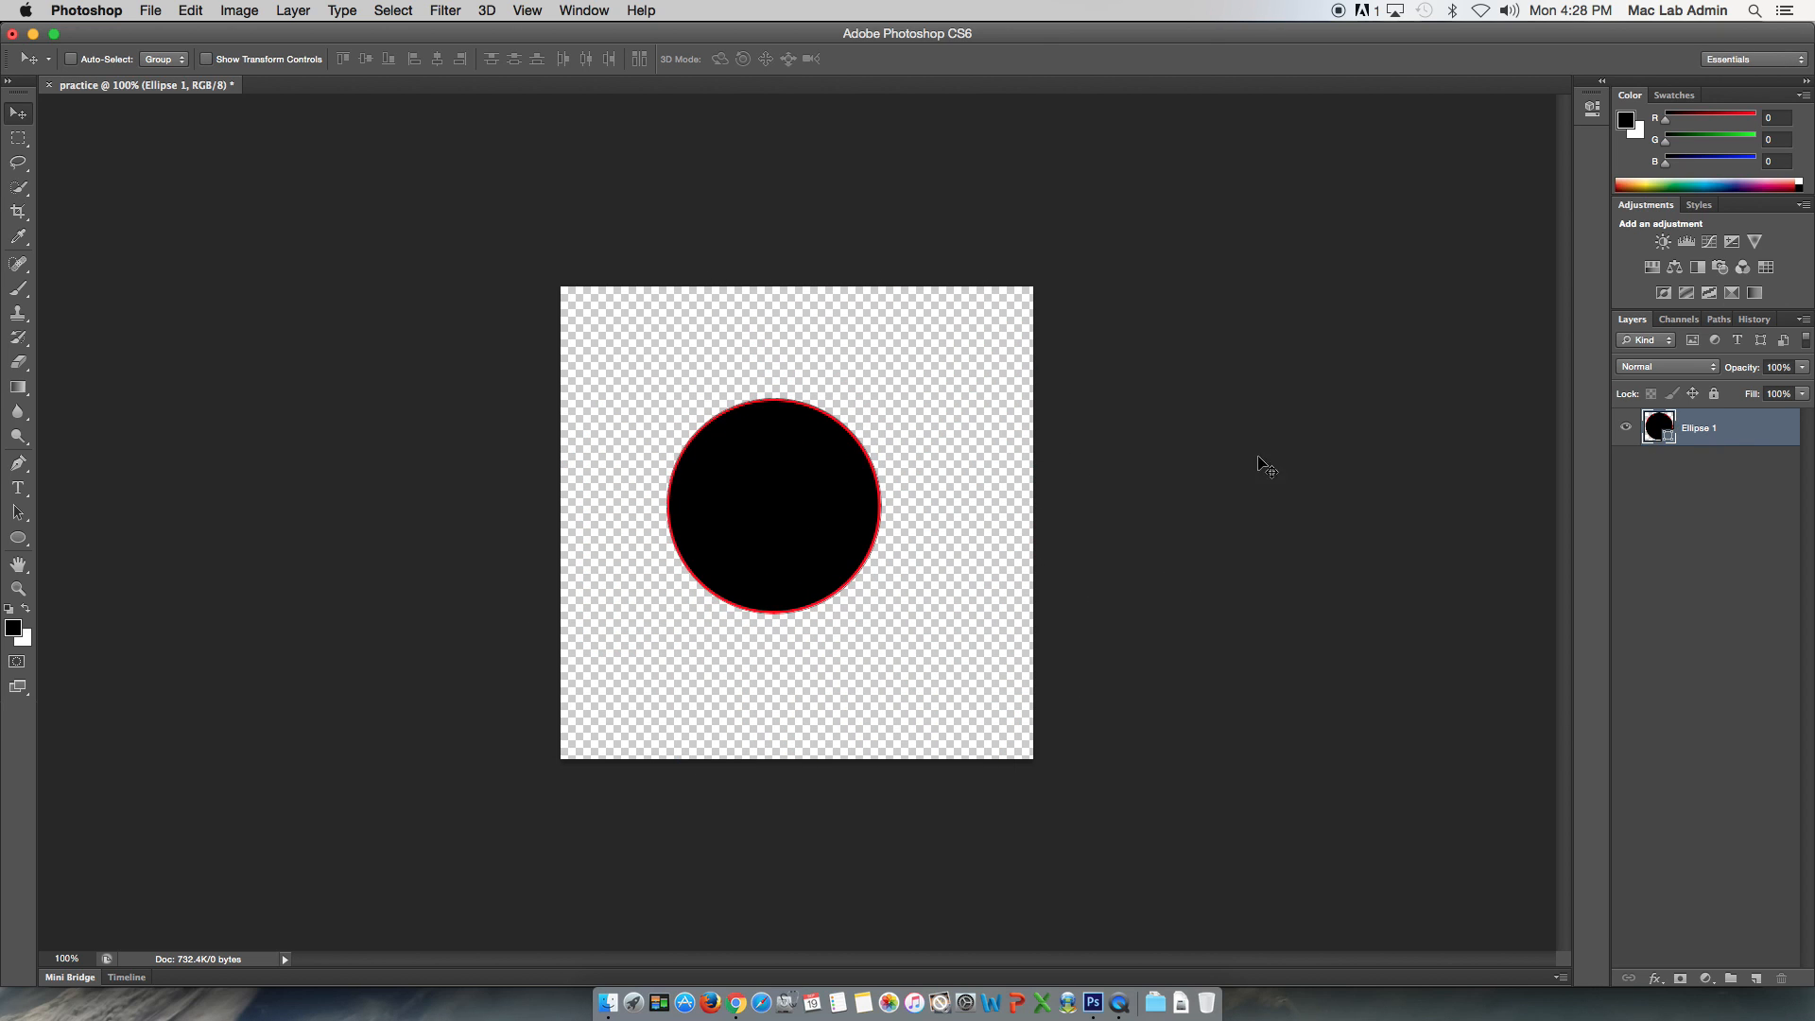
{"action": "mouse_move", "coordinate": [826, 513]}
{"action": "left_mouse_down"}
{"action": "mouse_move", "coordinate": [721, 417]}
{"action": "mouse_move", "coordinate": [802, 589]}
{"action": "mouse_move", "coordinate": [845, 529]}
{"action": "mouse_move", "coordinate": [800, 533]}
{"action": "mouse_move", "coordinate": [790, 469]}
{"action": "mouse_move", "coordinate": [812, 522]}
{"action": "left_mouse_up"}
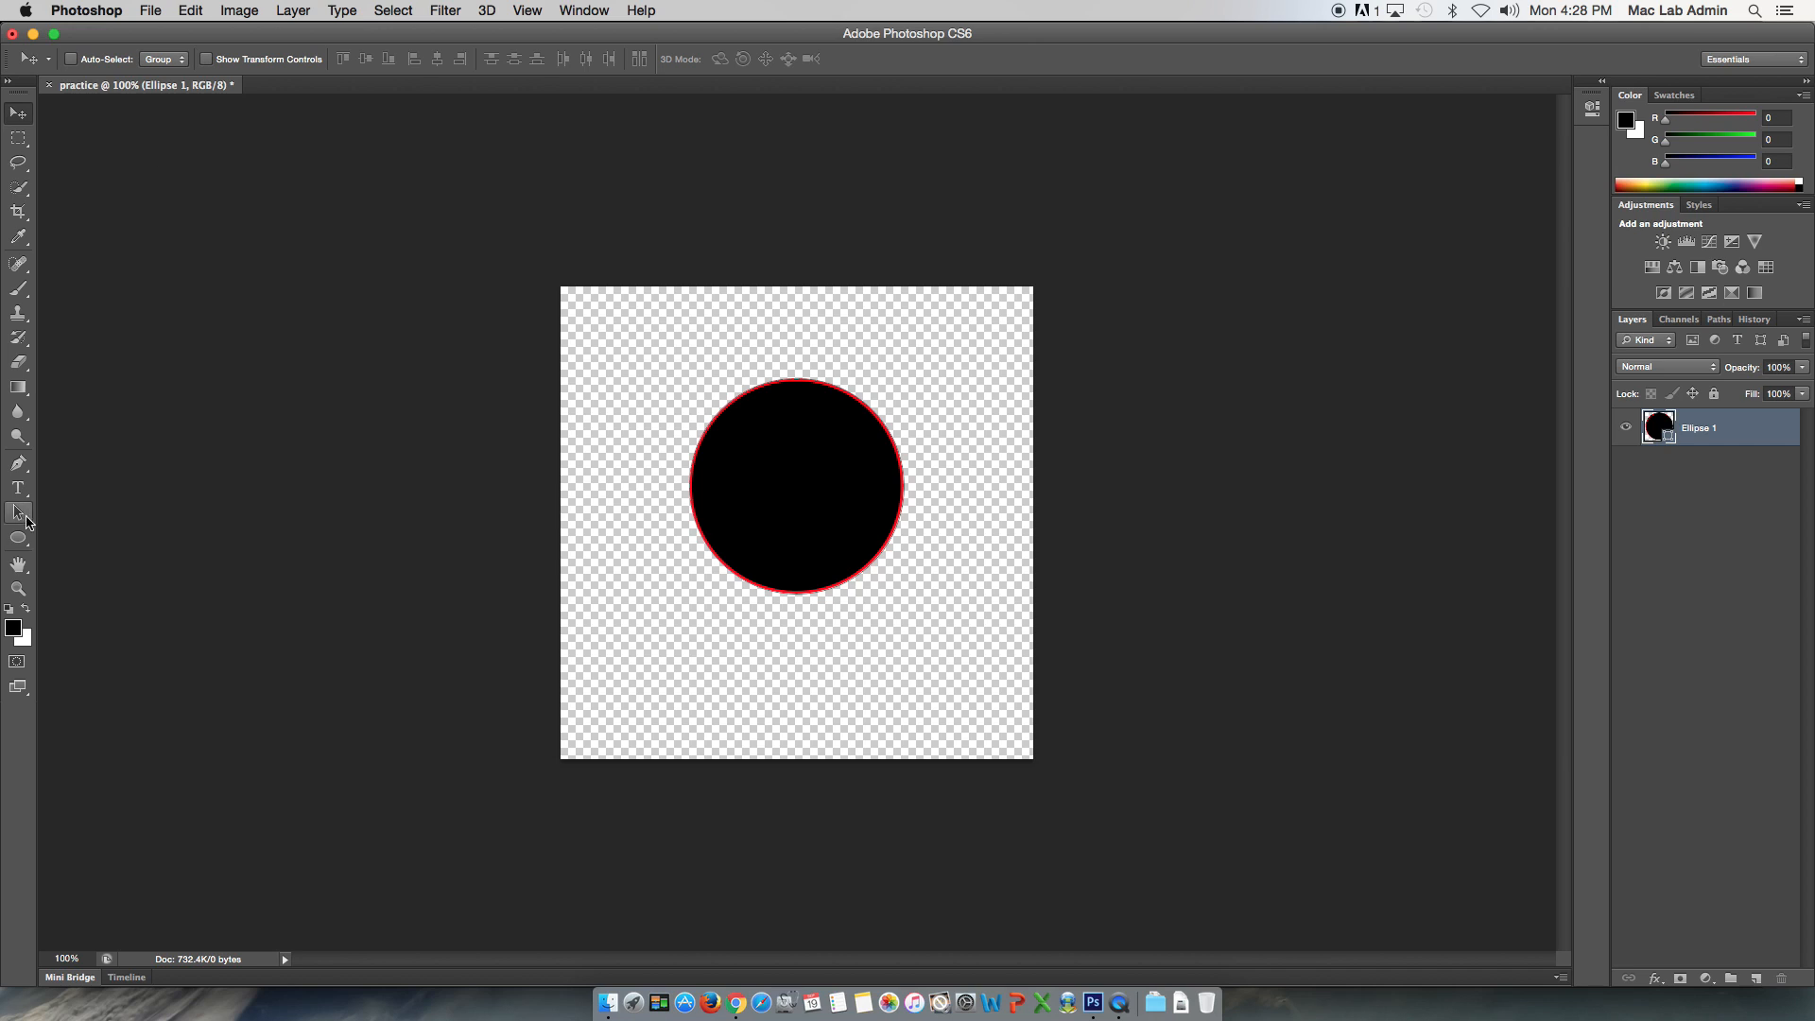
Give the circle a blue fill and a magenta stroke using the Ellipse Tool's options
{"action": "left_click", "coordinate": [17, 547]}
{"action": "key", "text": "u"}
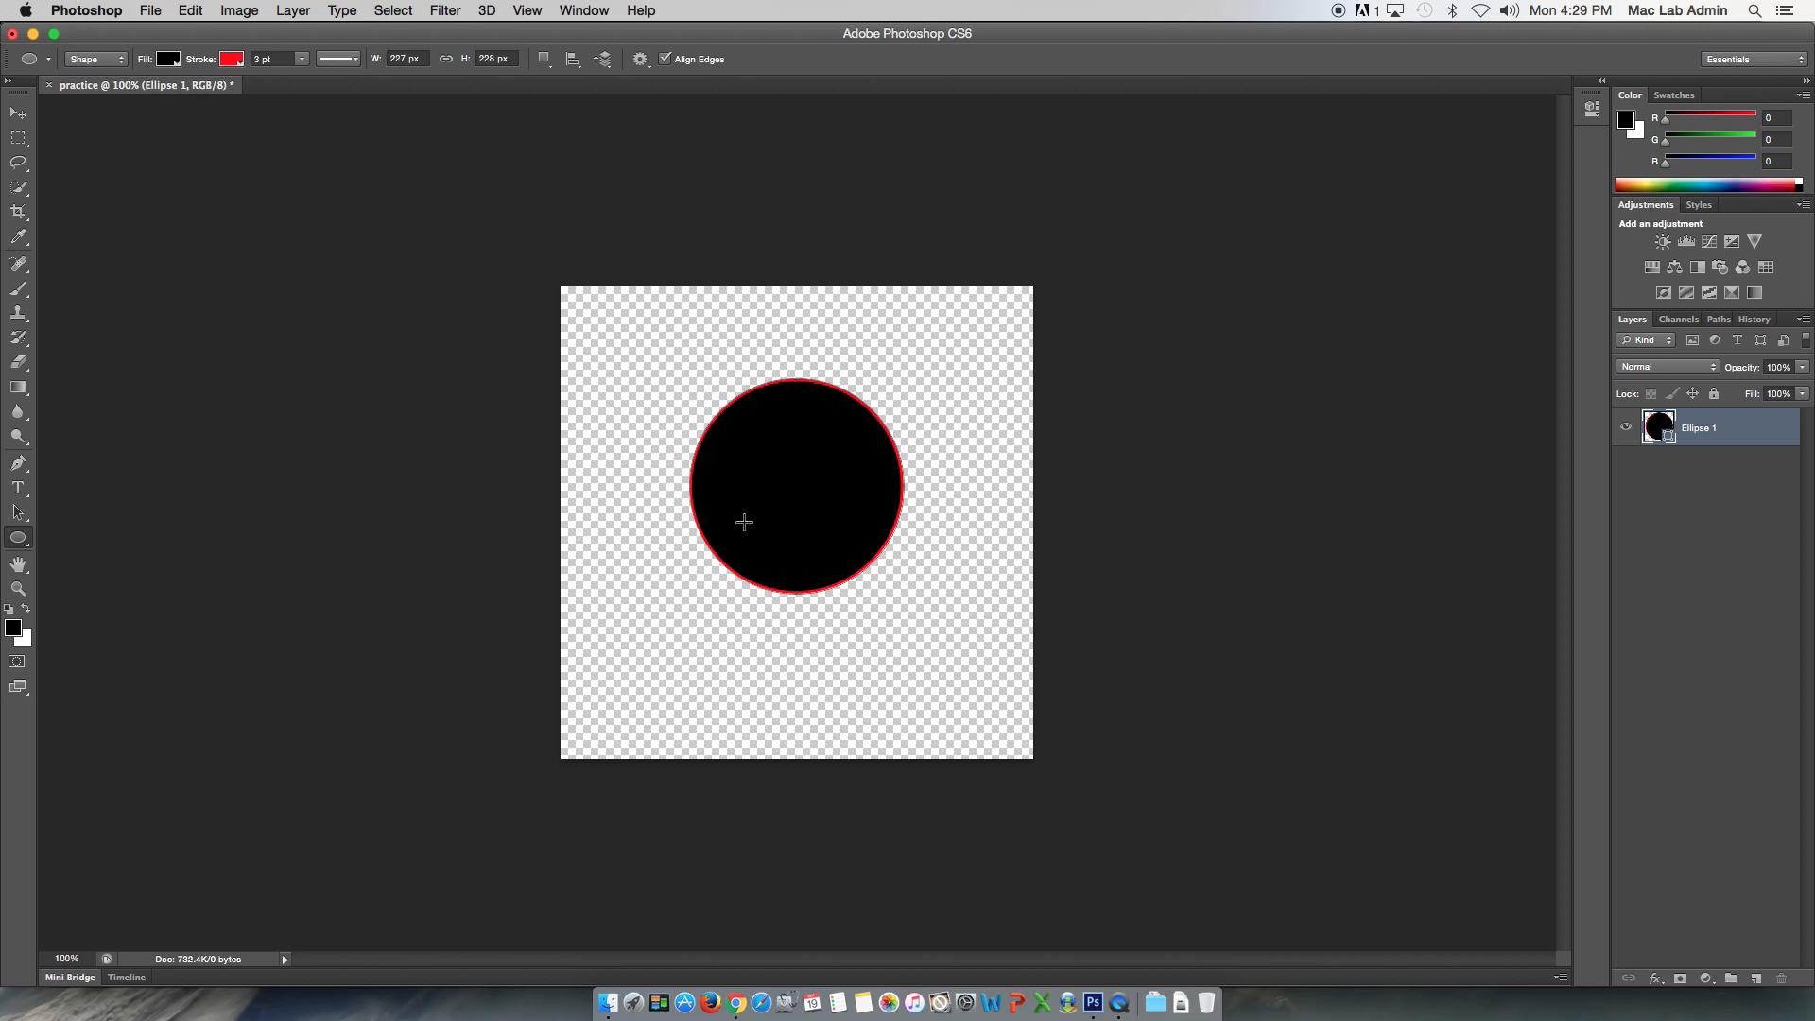
{"action": "left_click", "coordinate": [170, 61]}
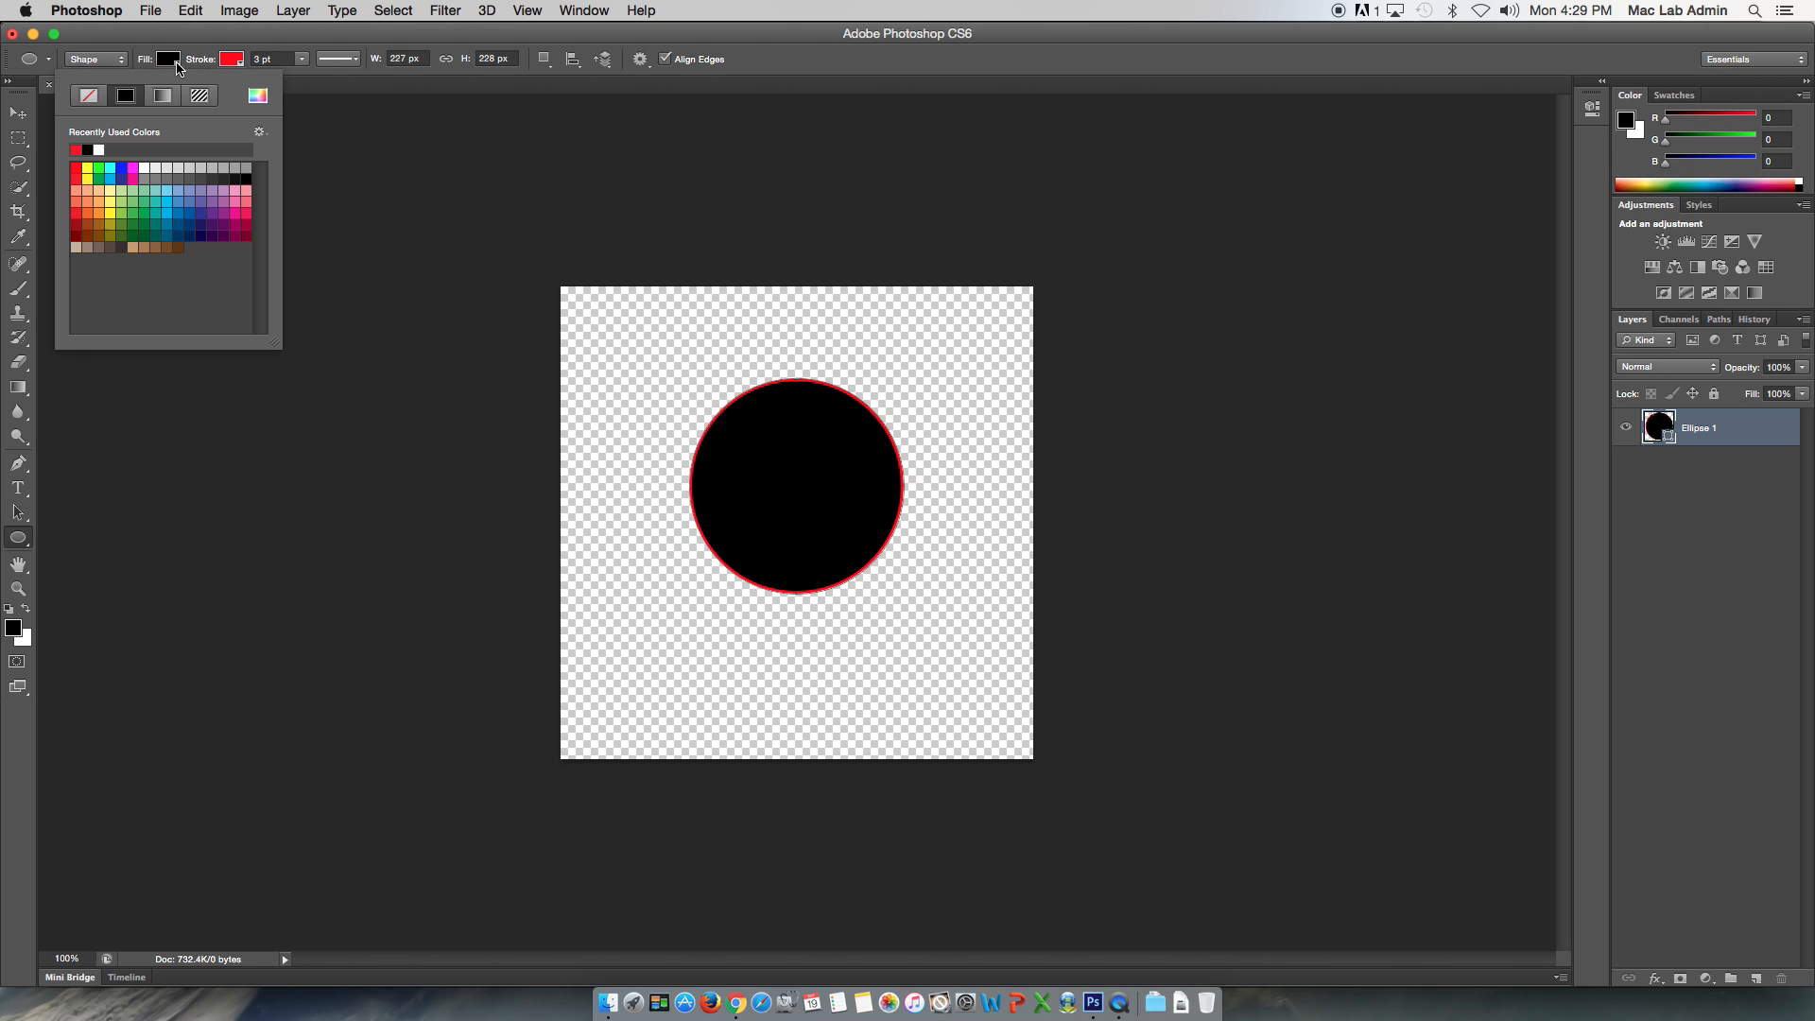
{"action": "left_click", "coordinate": [121, 168]}
{"action": "left_click", "coordinate": [231, 58]}
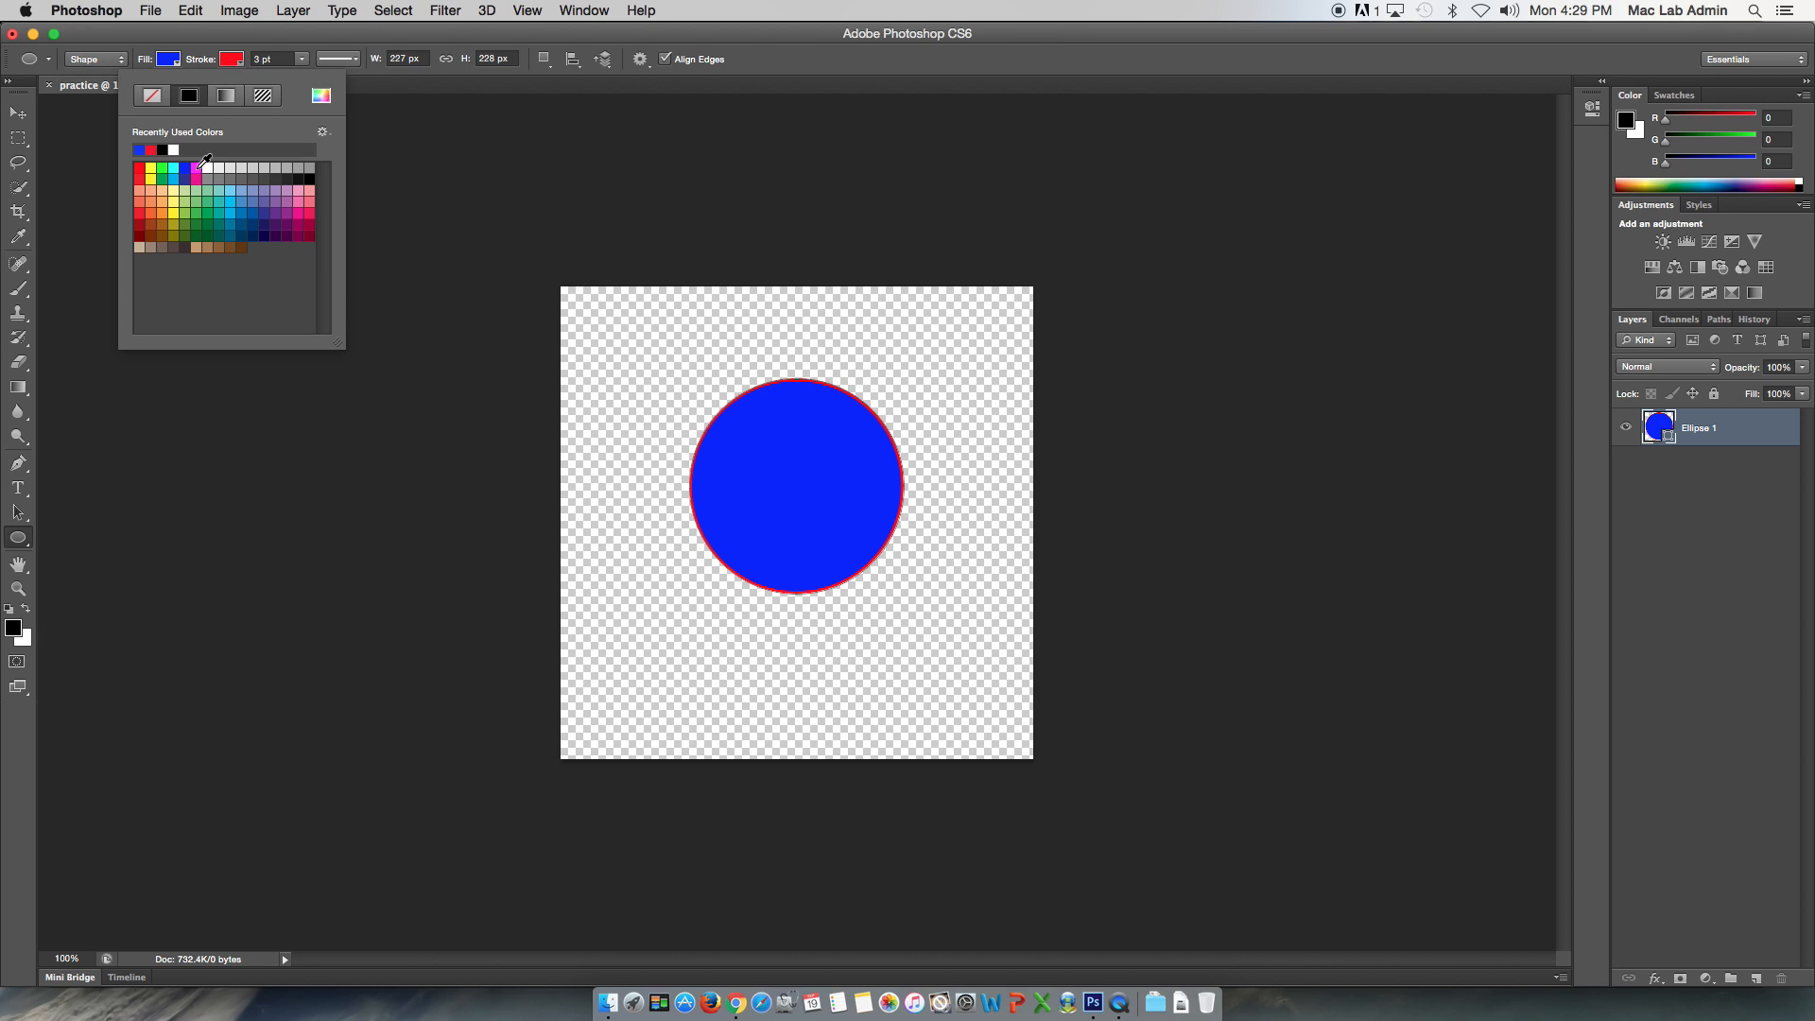
{"action": "left_click", "coordinate": [197, 168]}
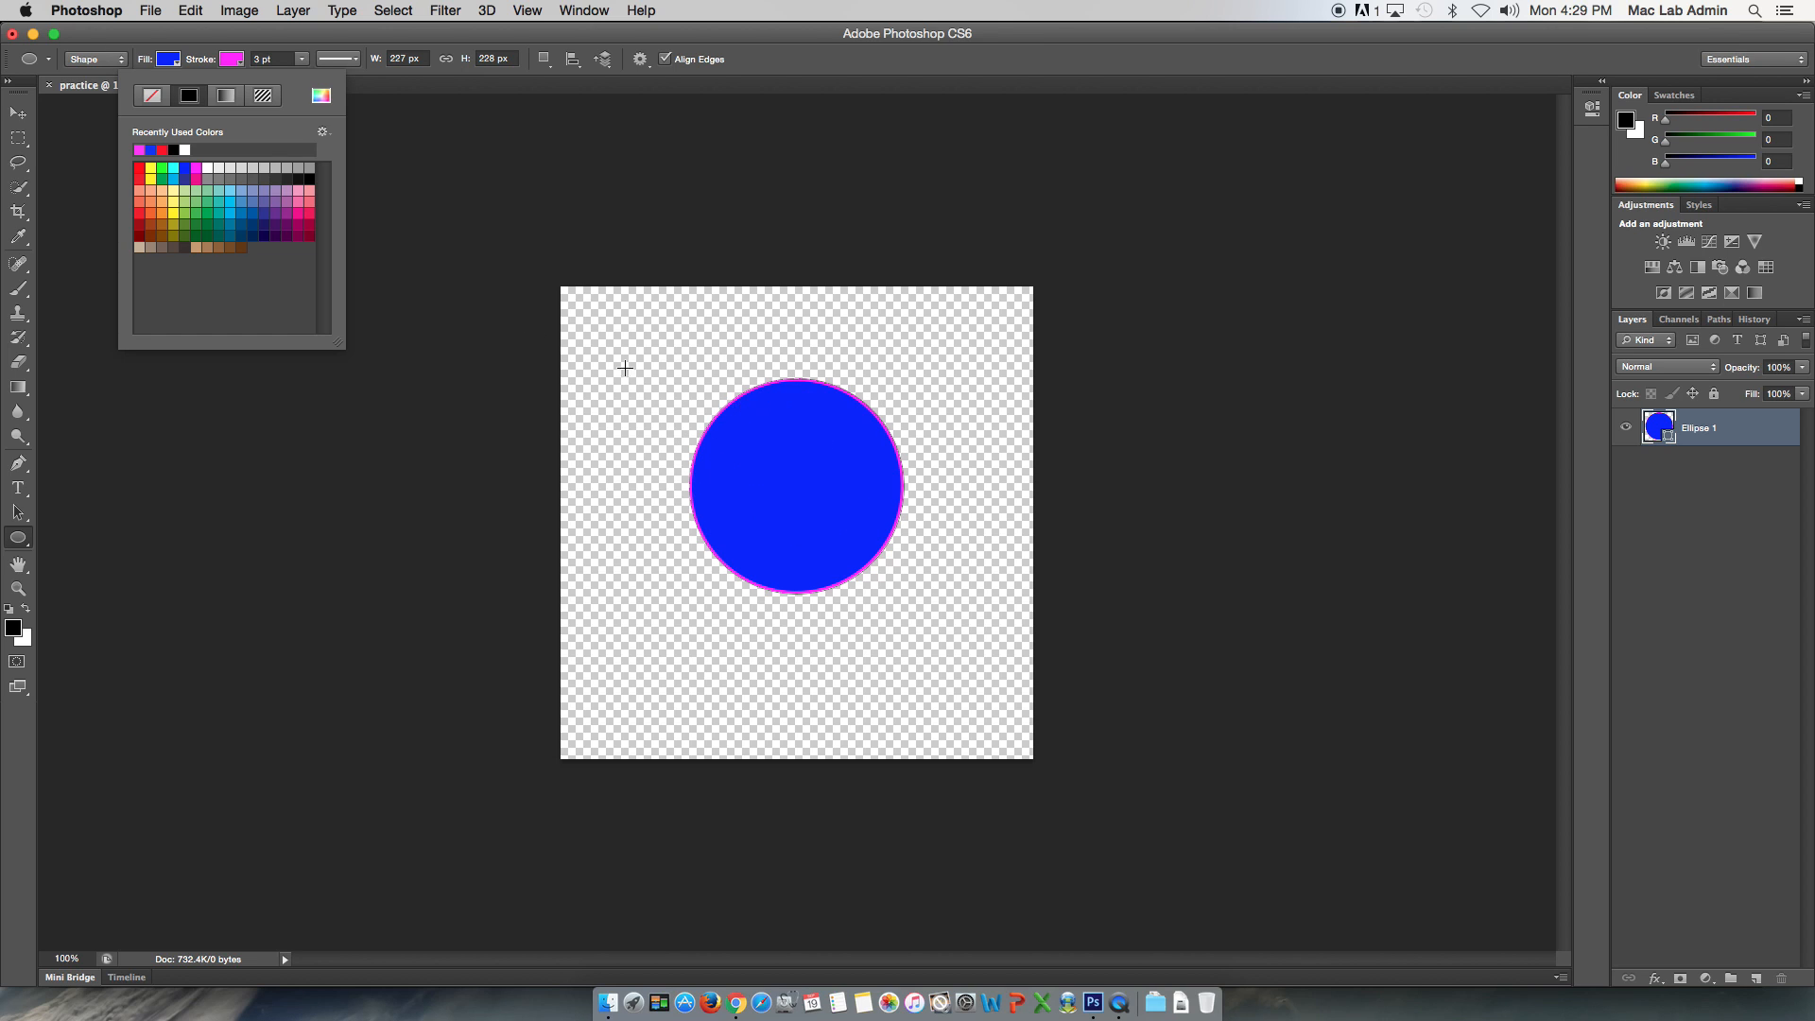
Recolor the circle with a light green stroke and a pastel teal fill
{"action": "left_click", "coordinate": [185, 189]}
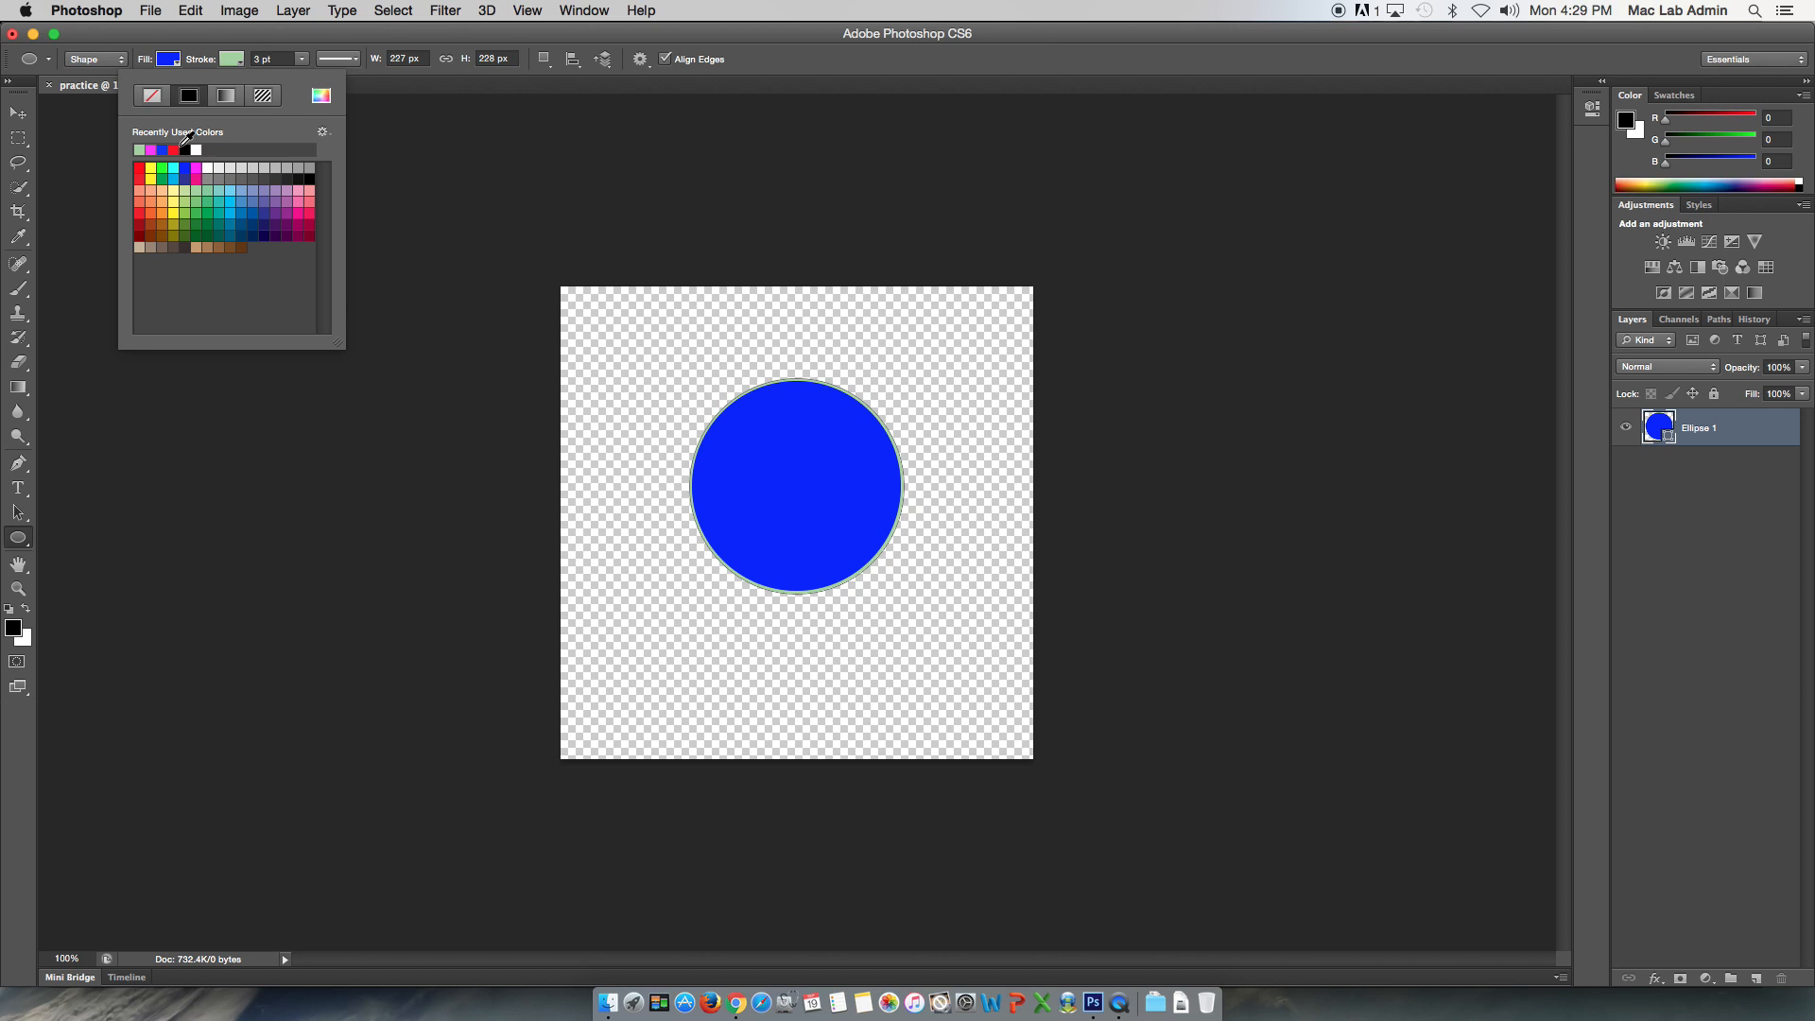
{"action": "left_click", "coordinate": [168, 58]}
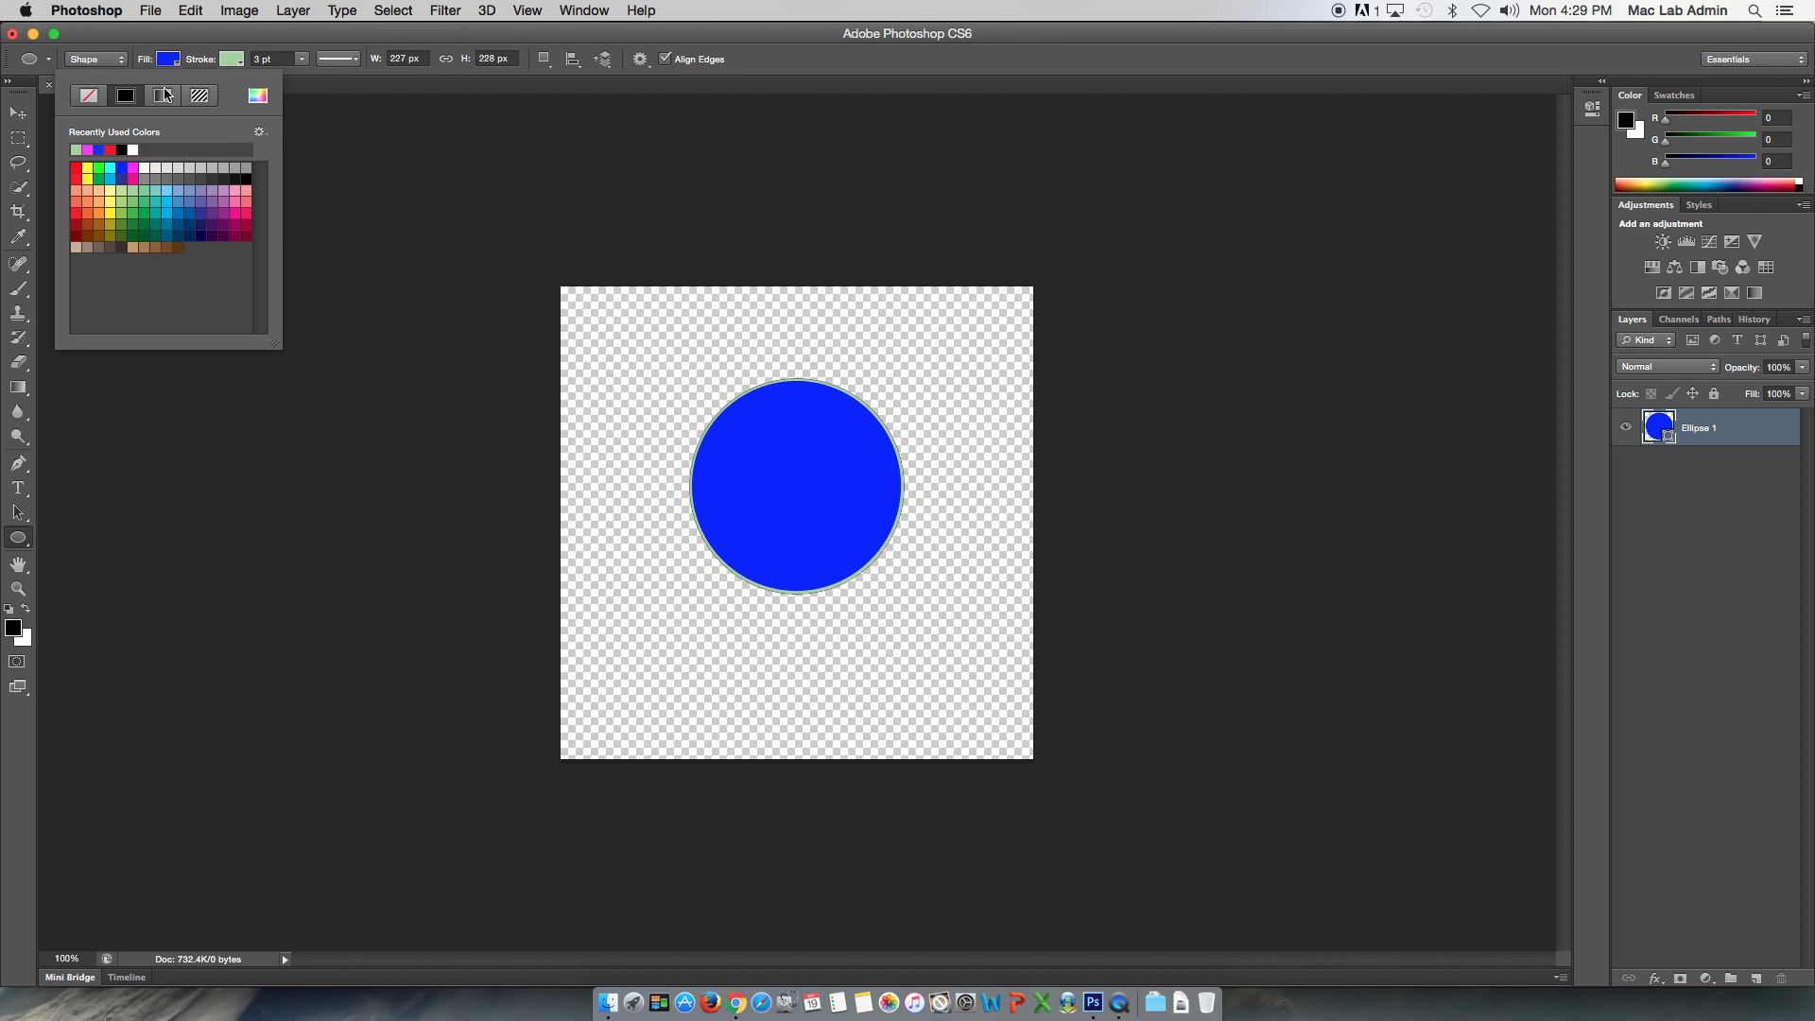
{"action": "left_click", "coordinate": [152, 189]}
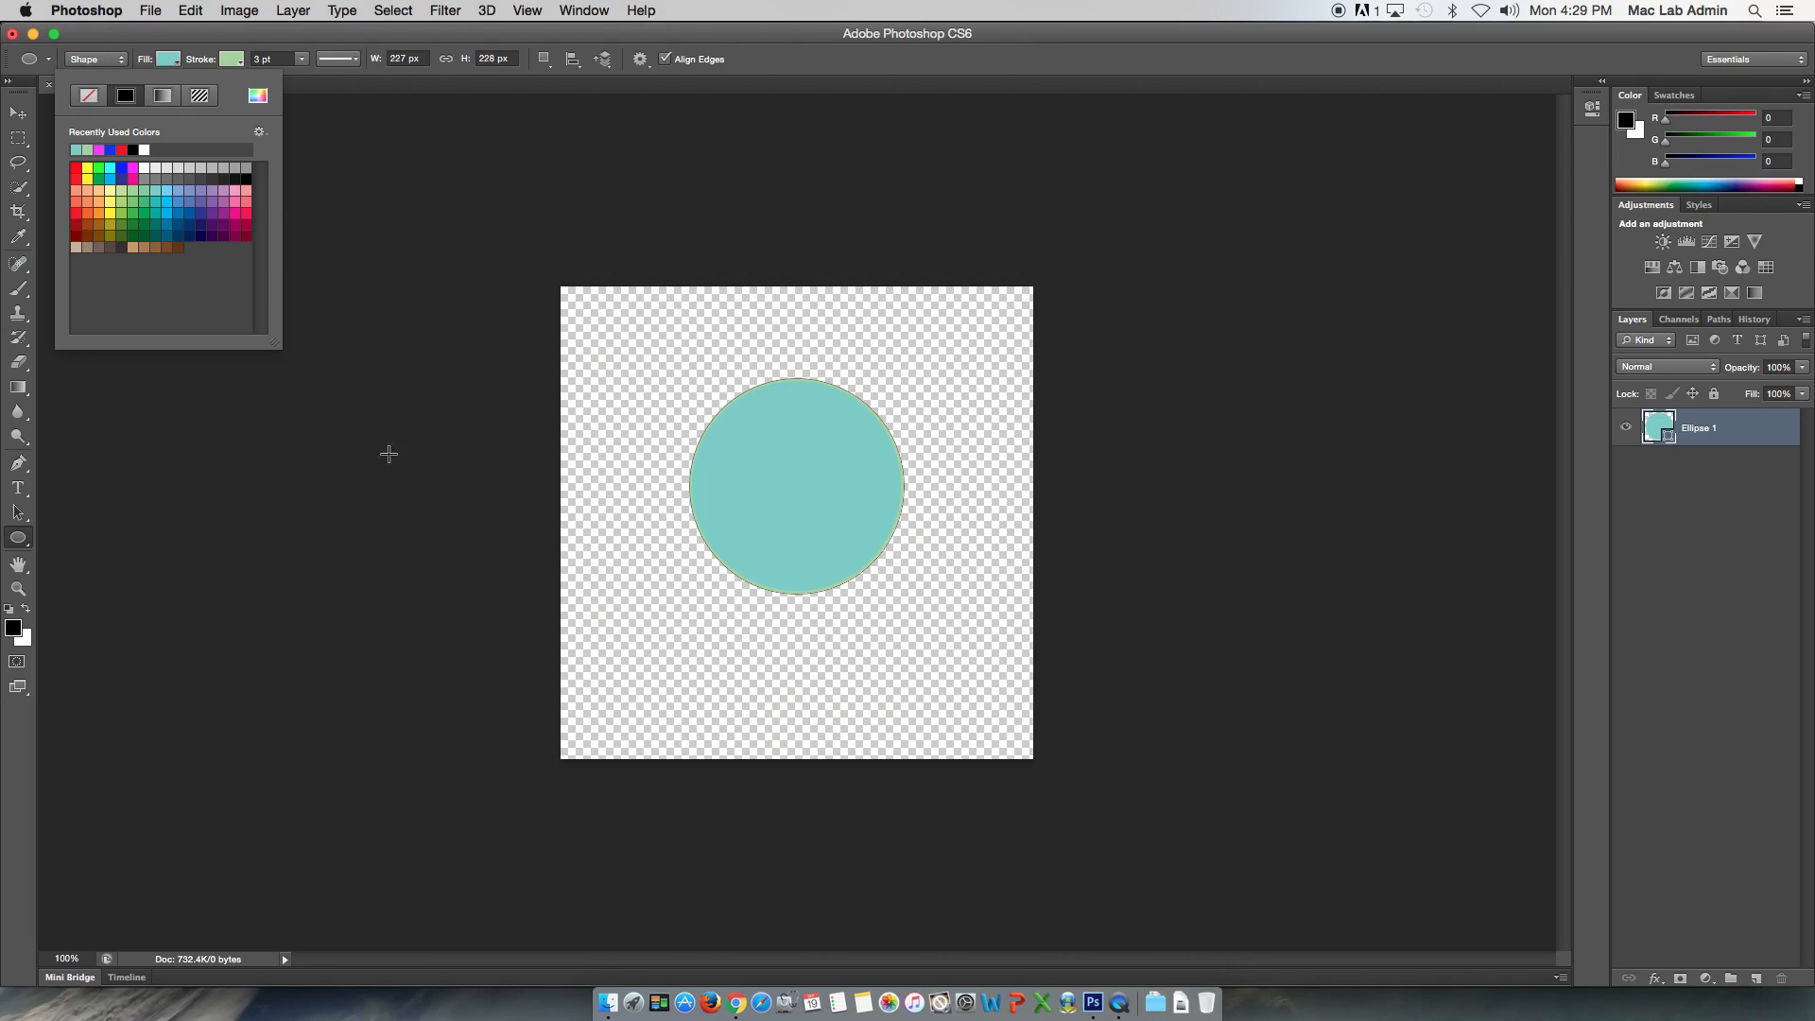
Switch to the Rectangle Tool and try fill colors on the circle, finishing with a red fill and a blue stroke
{"action": "left_click", "coordinate": [19, 539]}
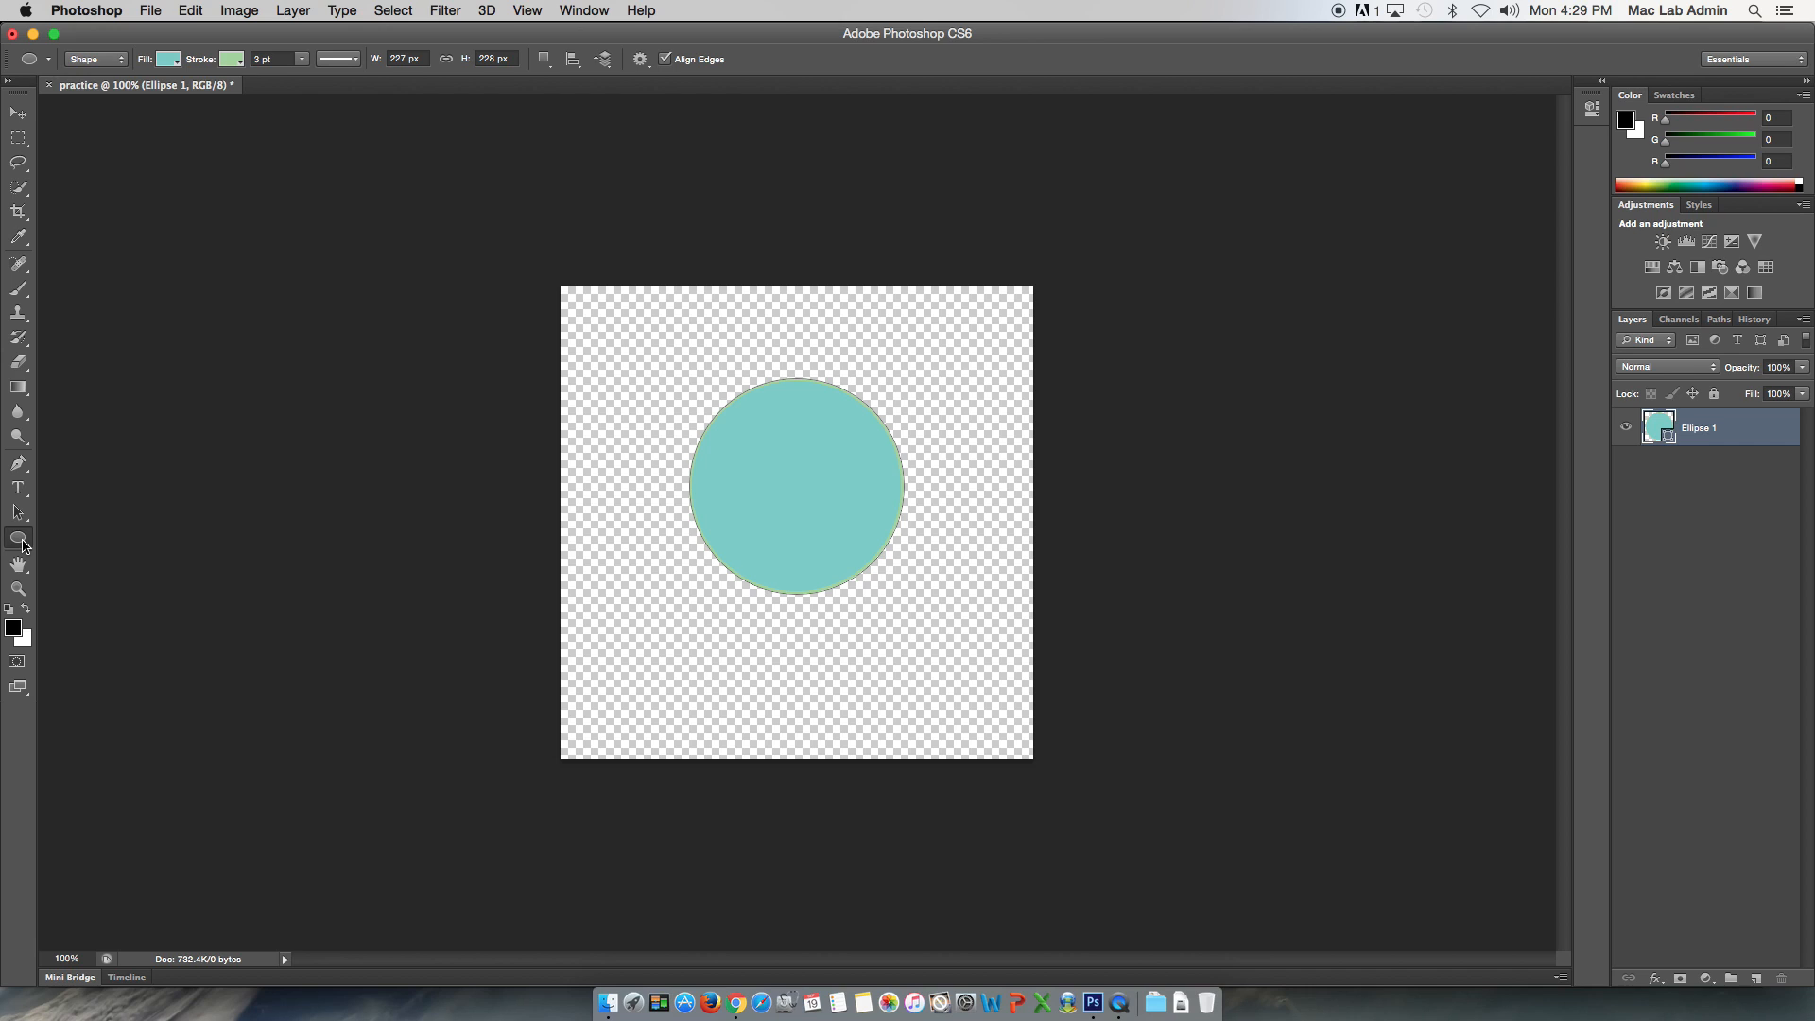
{"action": "left_click", "coordinate": [22, 543]}
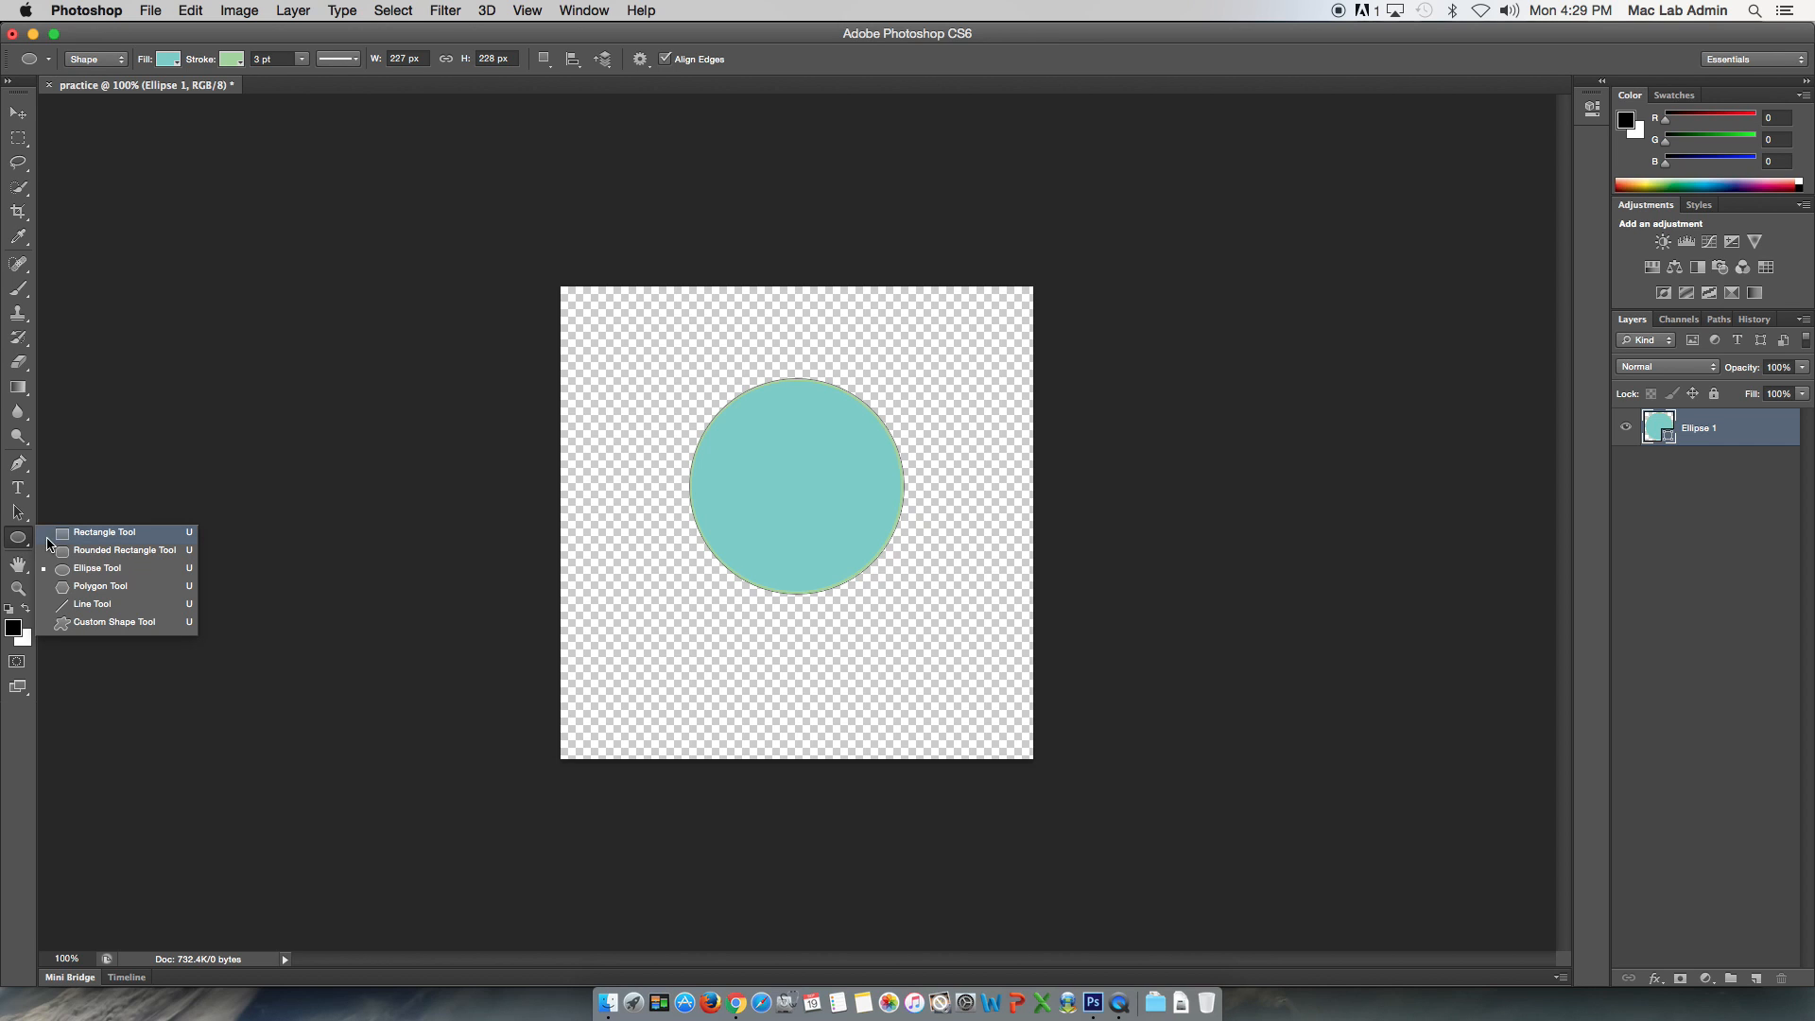
{"action": "left_click", "coordinate": [72, 534]}
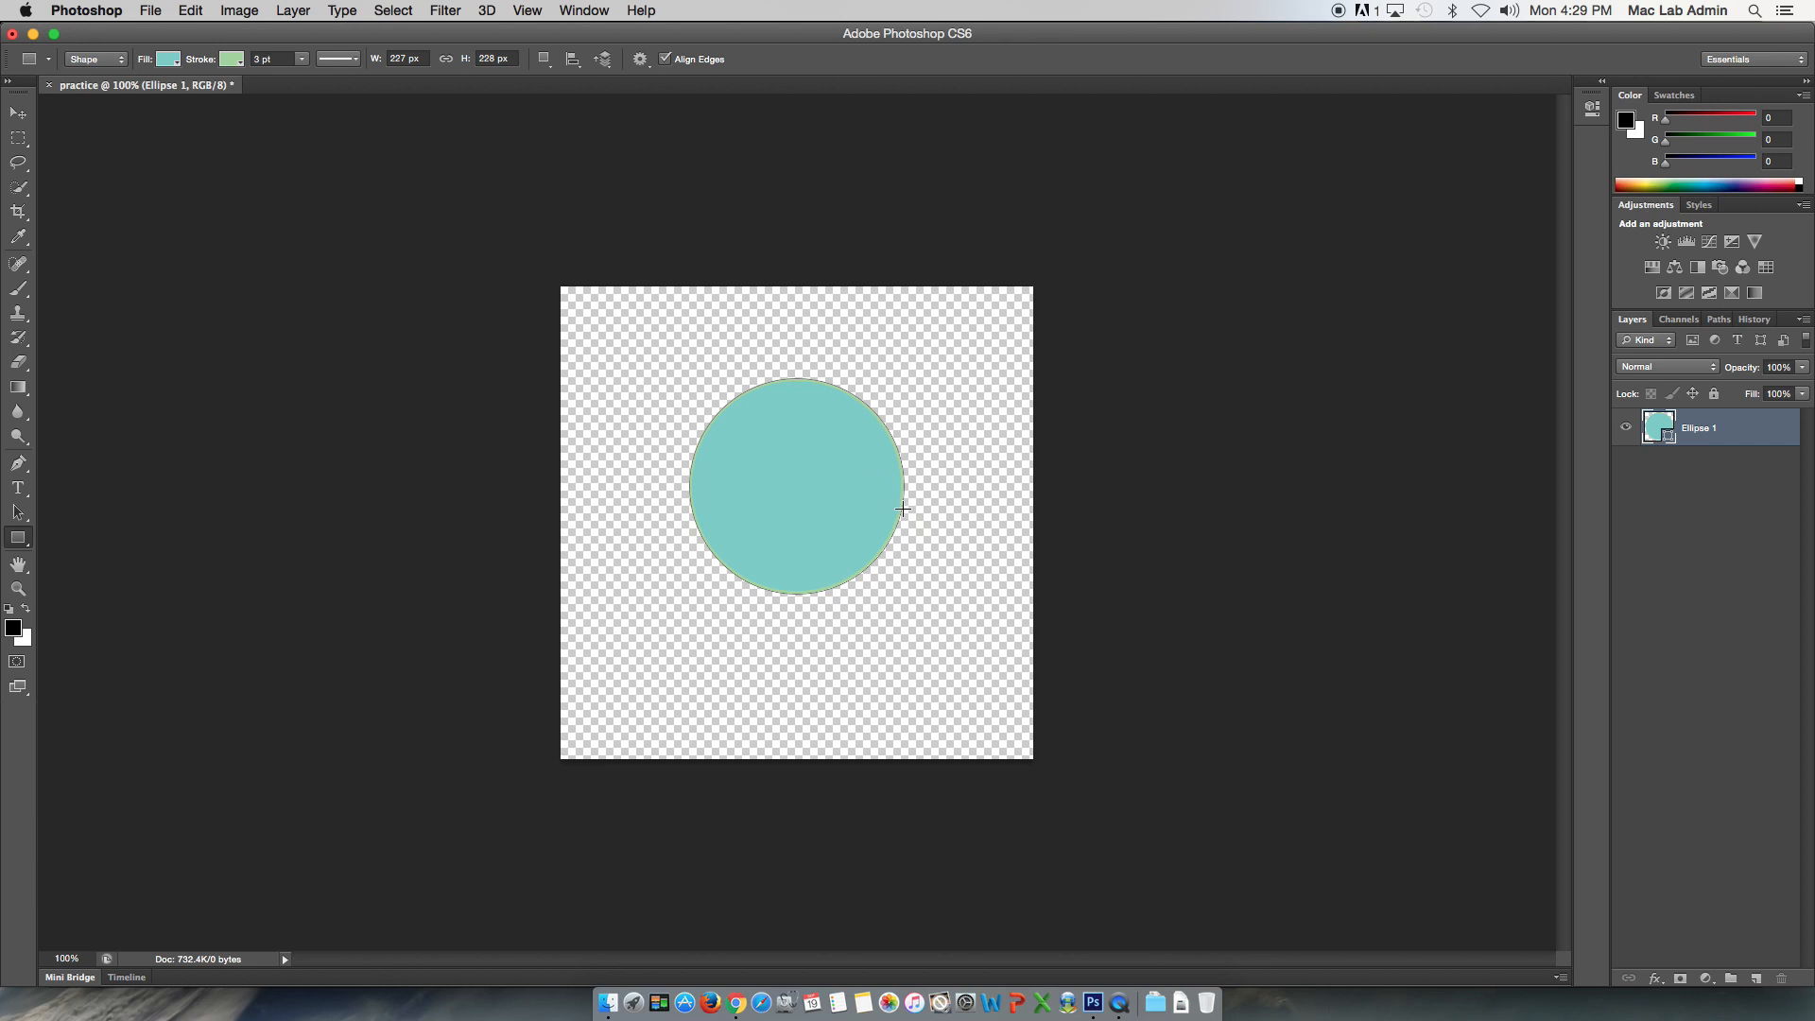
{"action": "left_click", "coordinate": [172, 61]}
{"action": "left_click", "coordinate": [122, 149]}
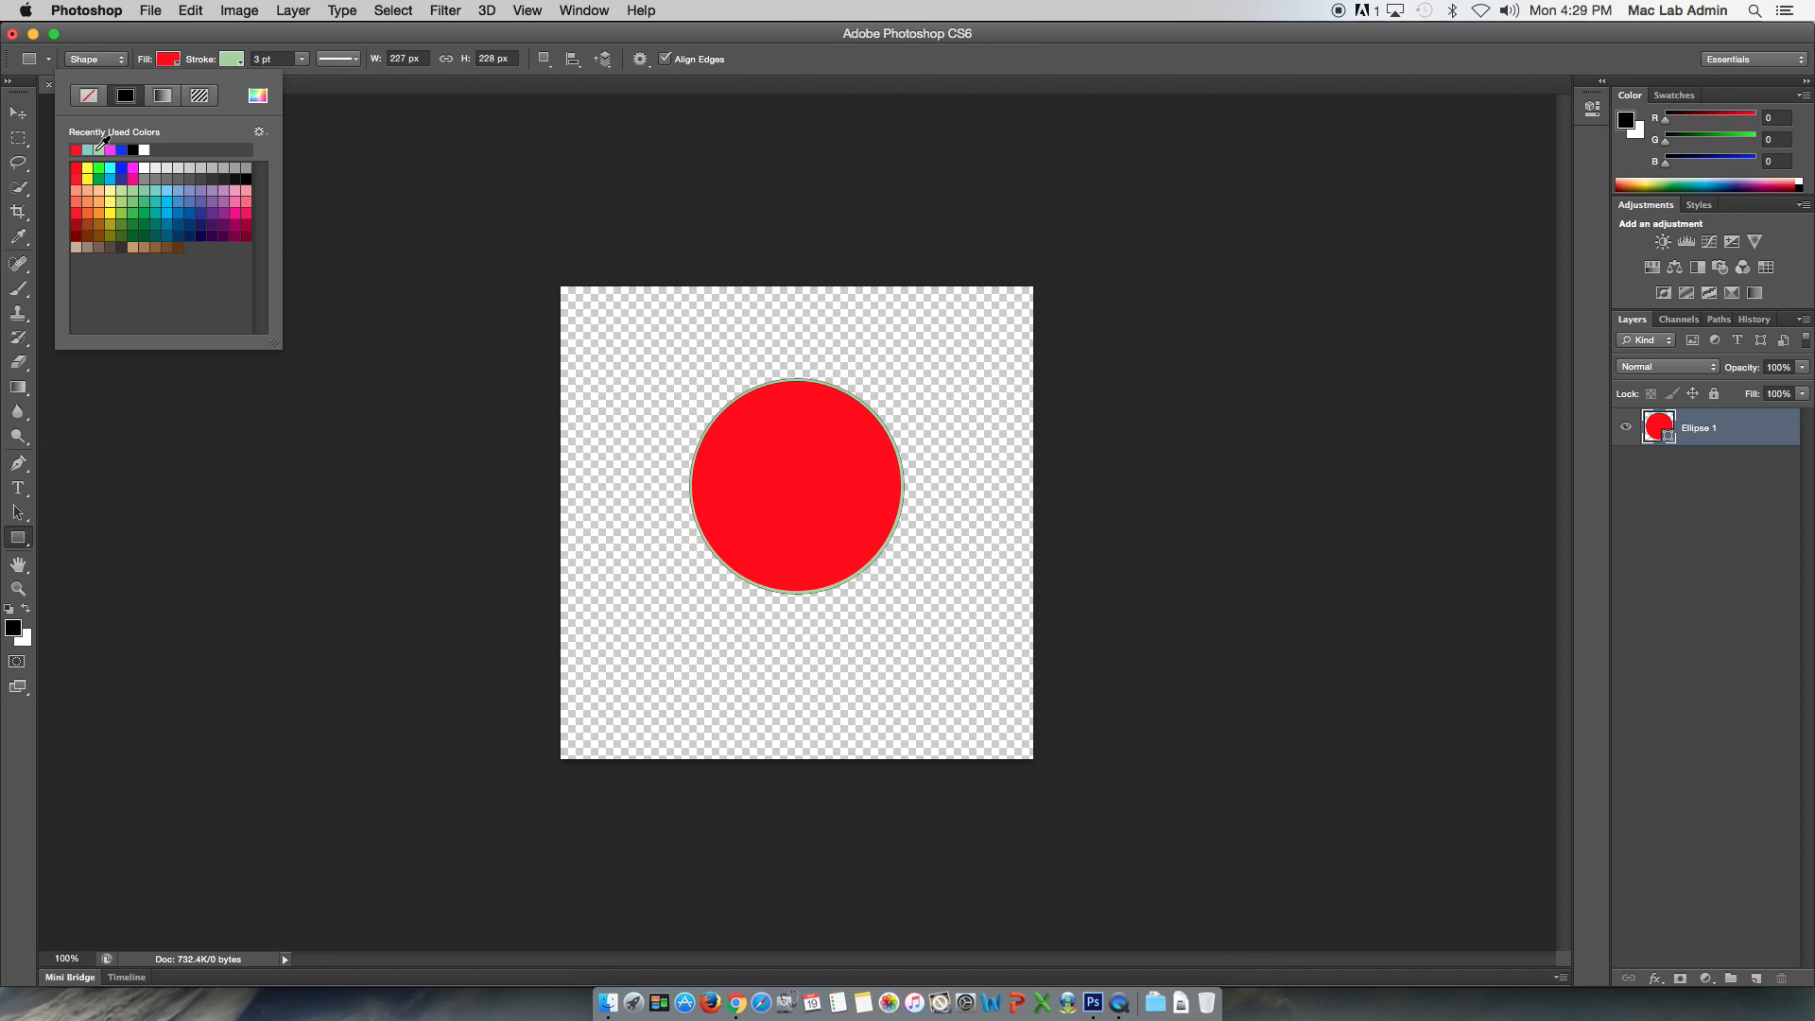
{"action": "left_click", "coordinate": [99, 150]}
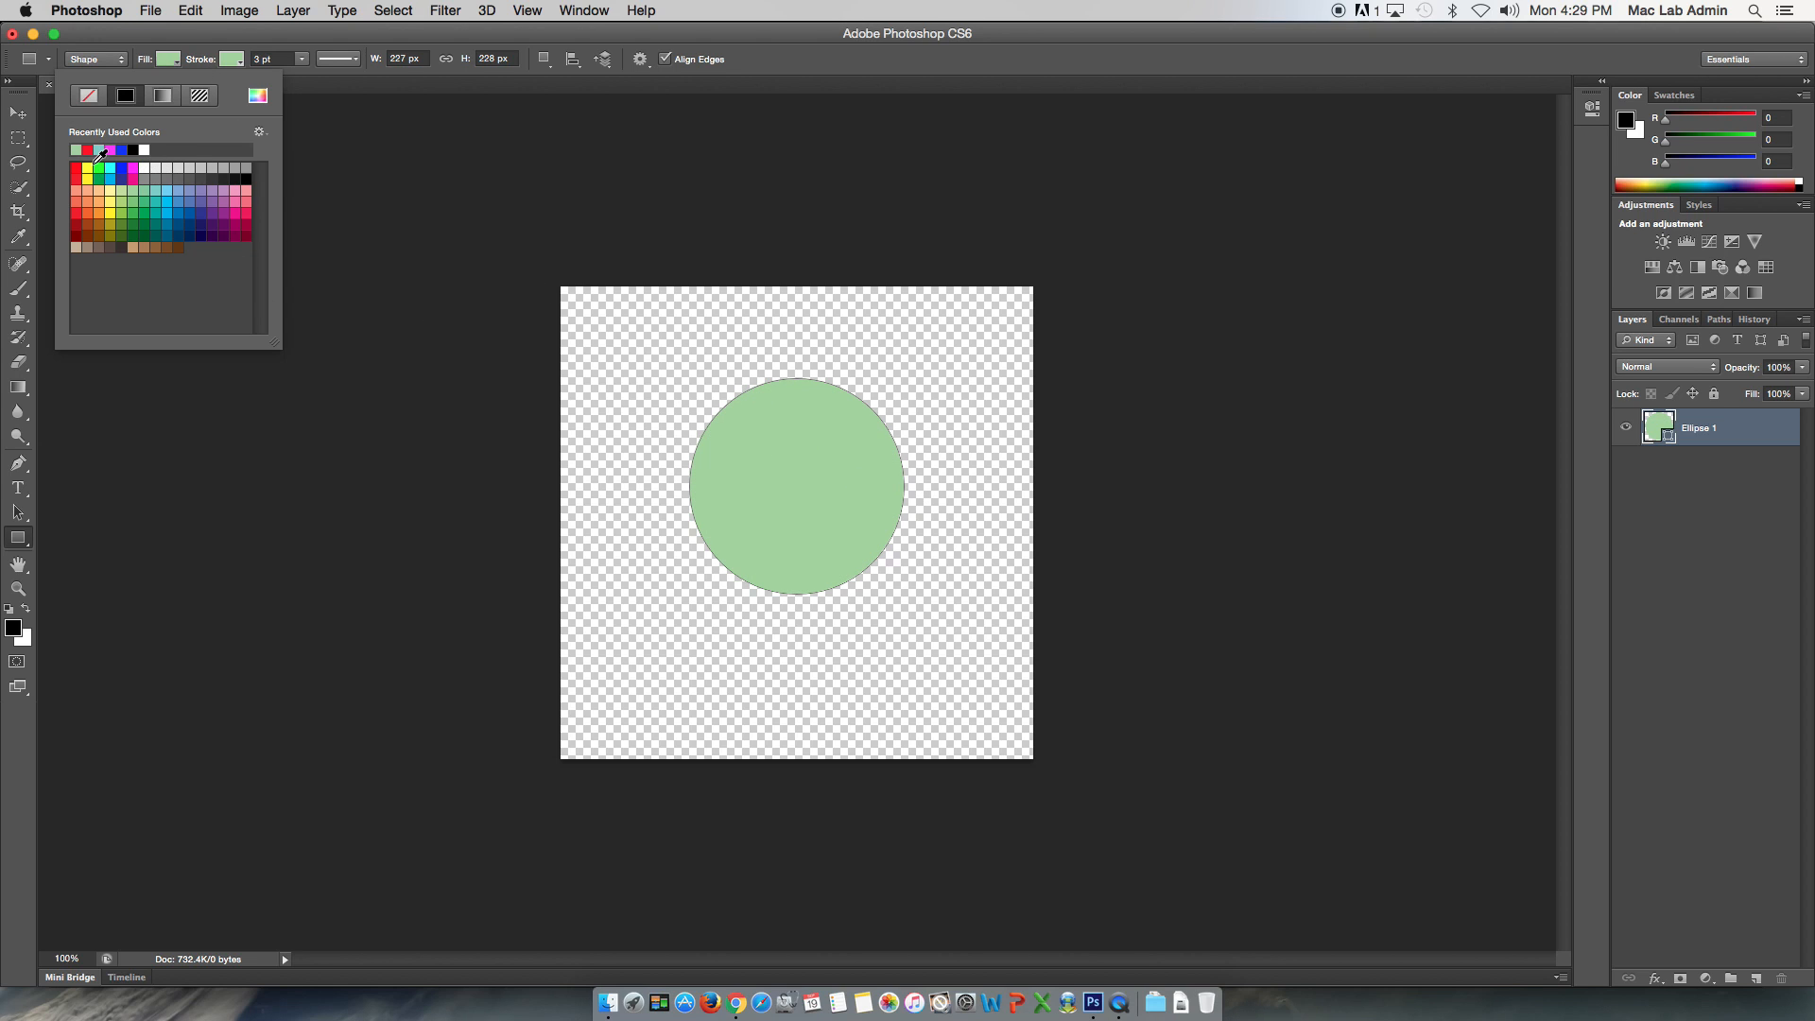
{"action": "left_click", "coordinate": [76, 167]}
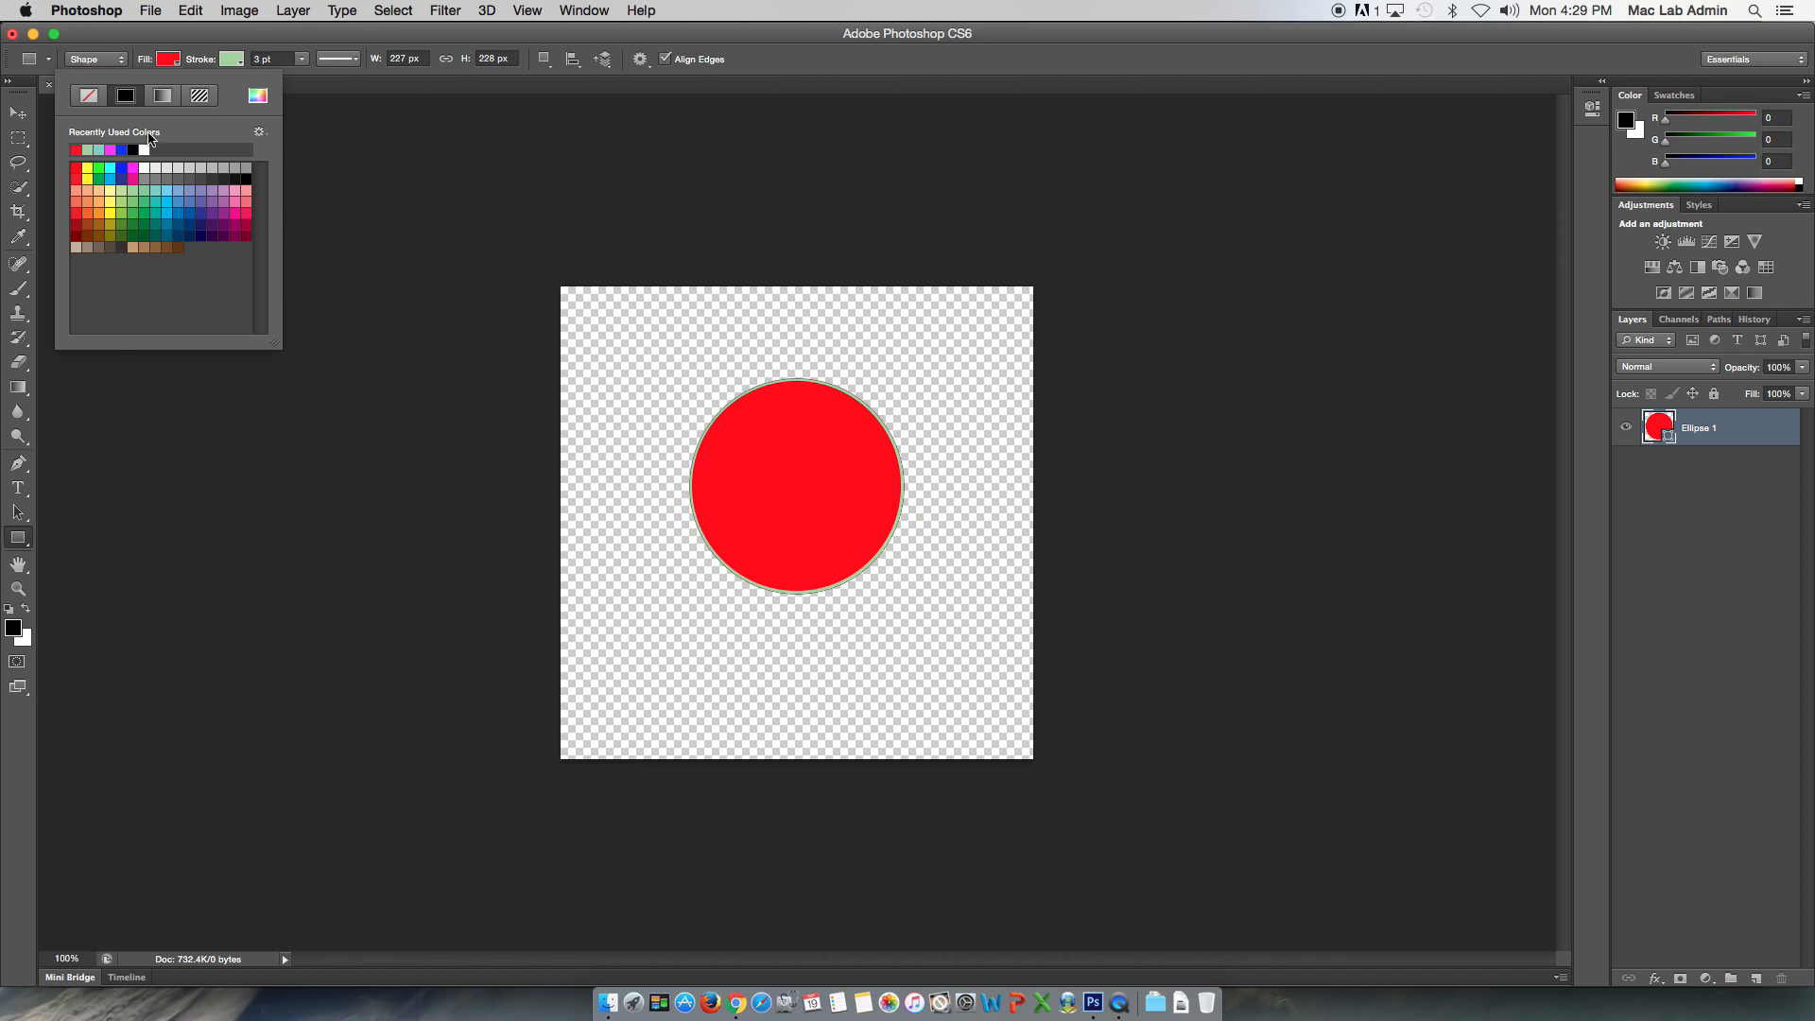
{"action": "left_click", "coordinate": [231, 61]}
{"action": "left_click", "coordinate": [191, 150]}
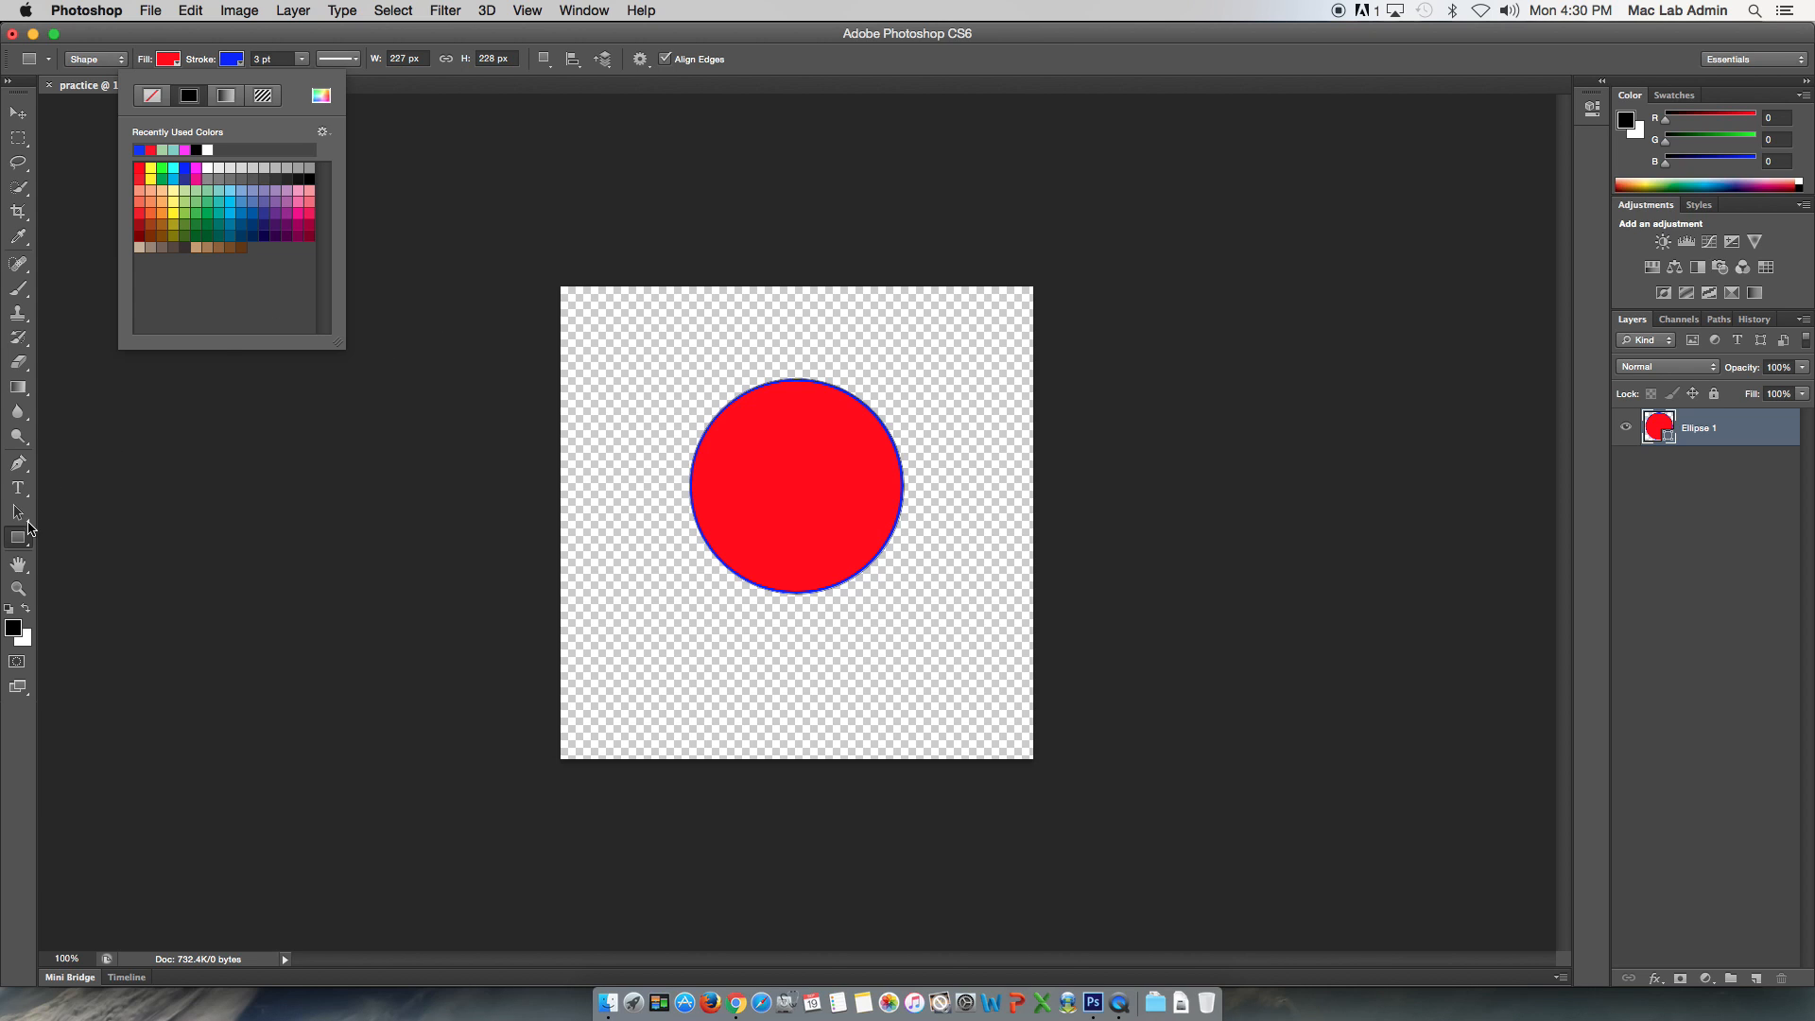
Draw a rectangle about 339 by 206 px over the circle and give it an orange fill and a bright green stroke
{"action": "left_click", "coordinate": [23, 538]}
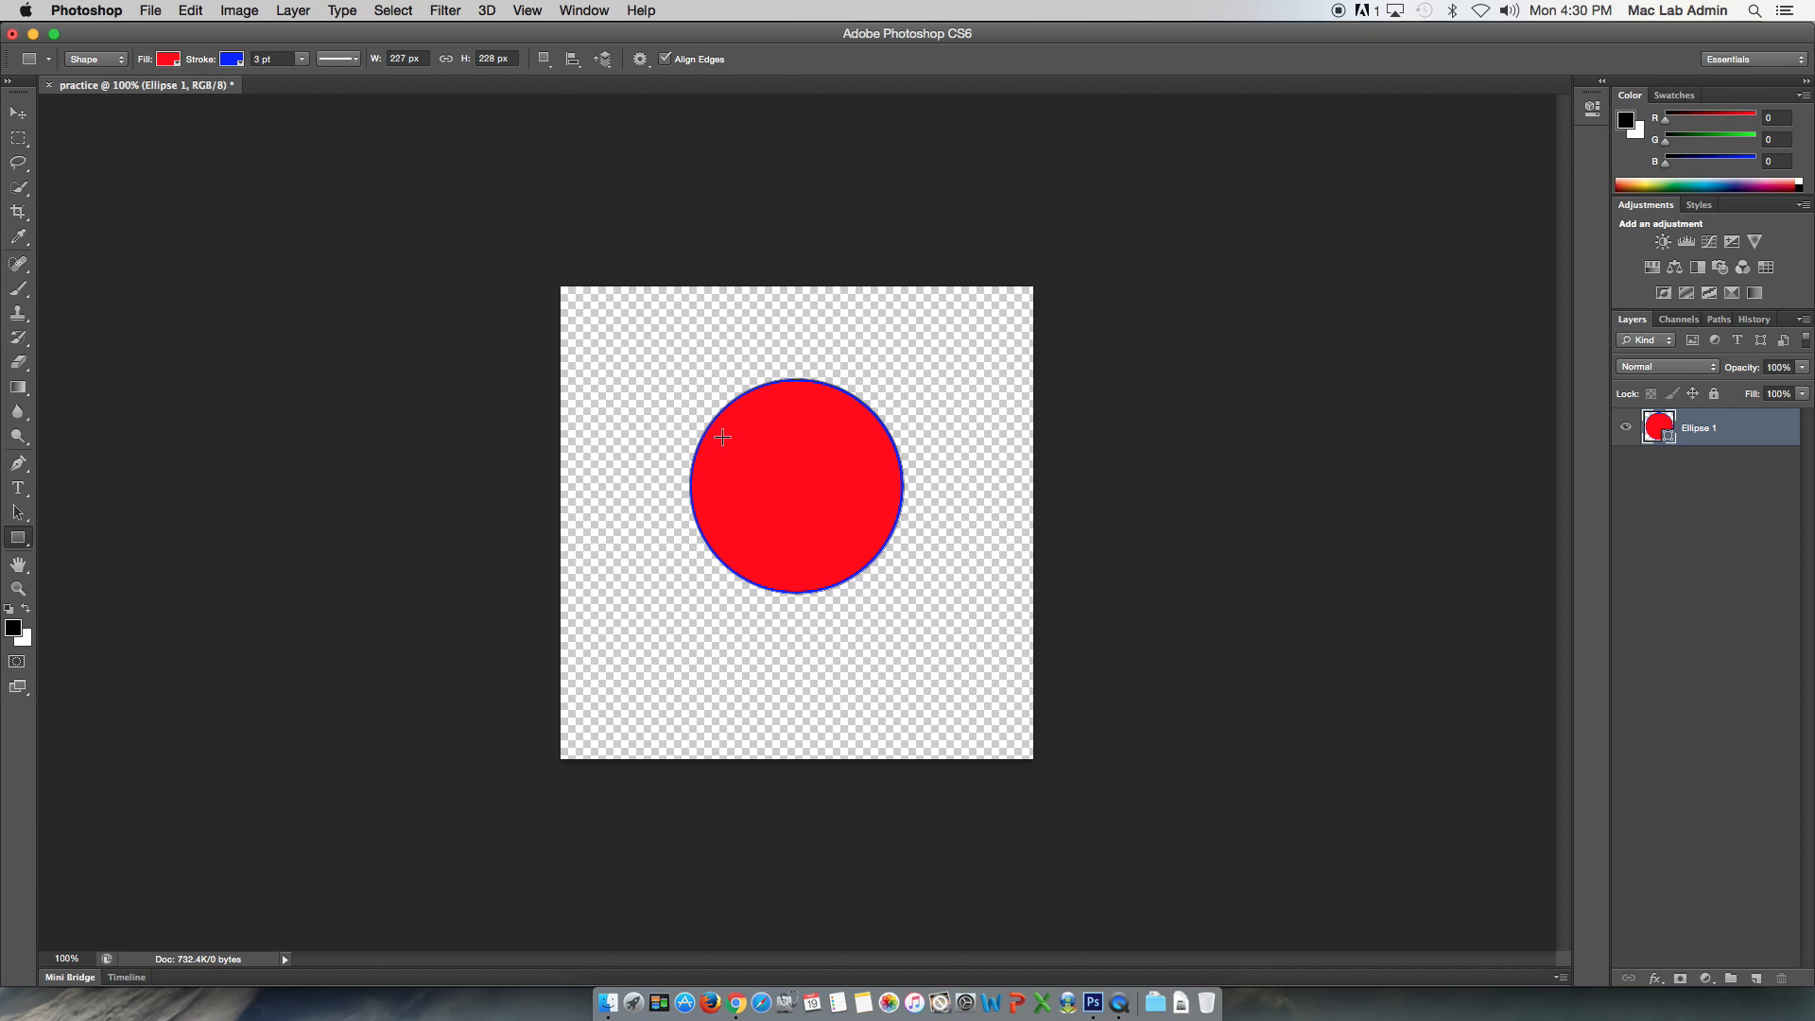
{"action": "left_click_drag", "start_coordinate": [635, 408], "coordinate": [956, 602]}
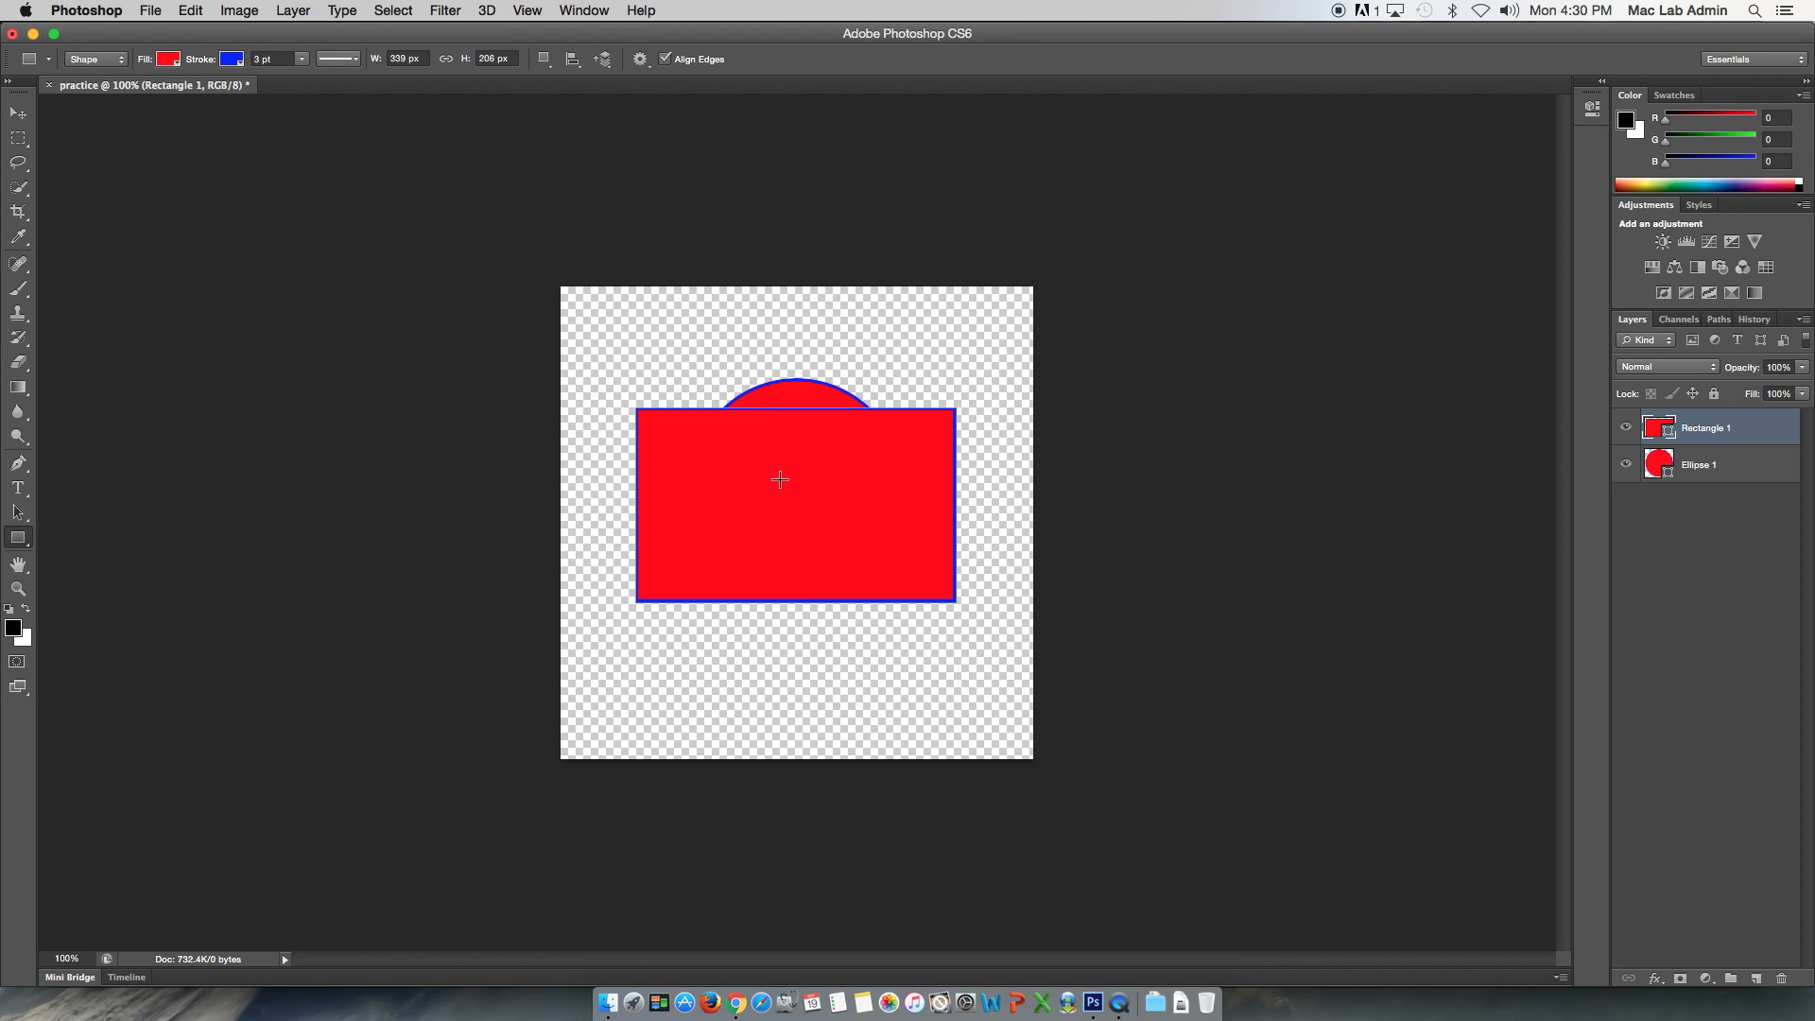
{"action": "left_click", "coordinate": [170, 60]}
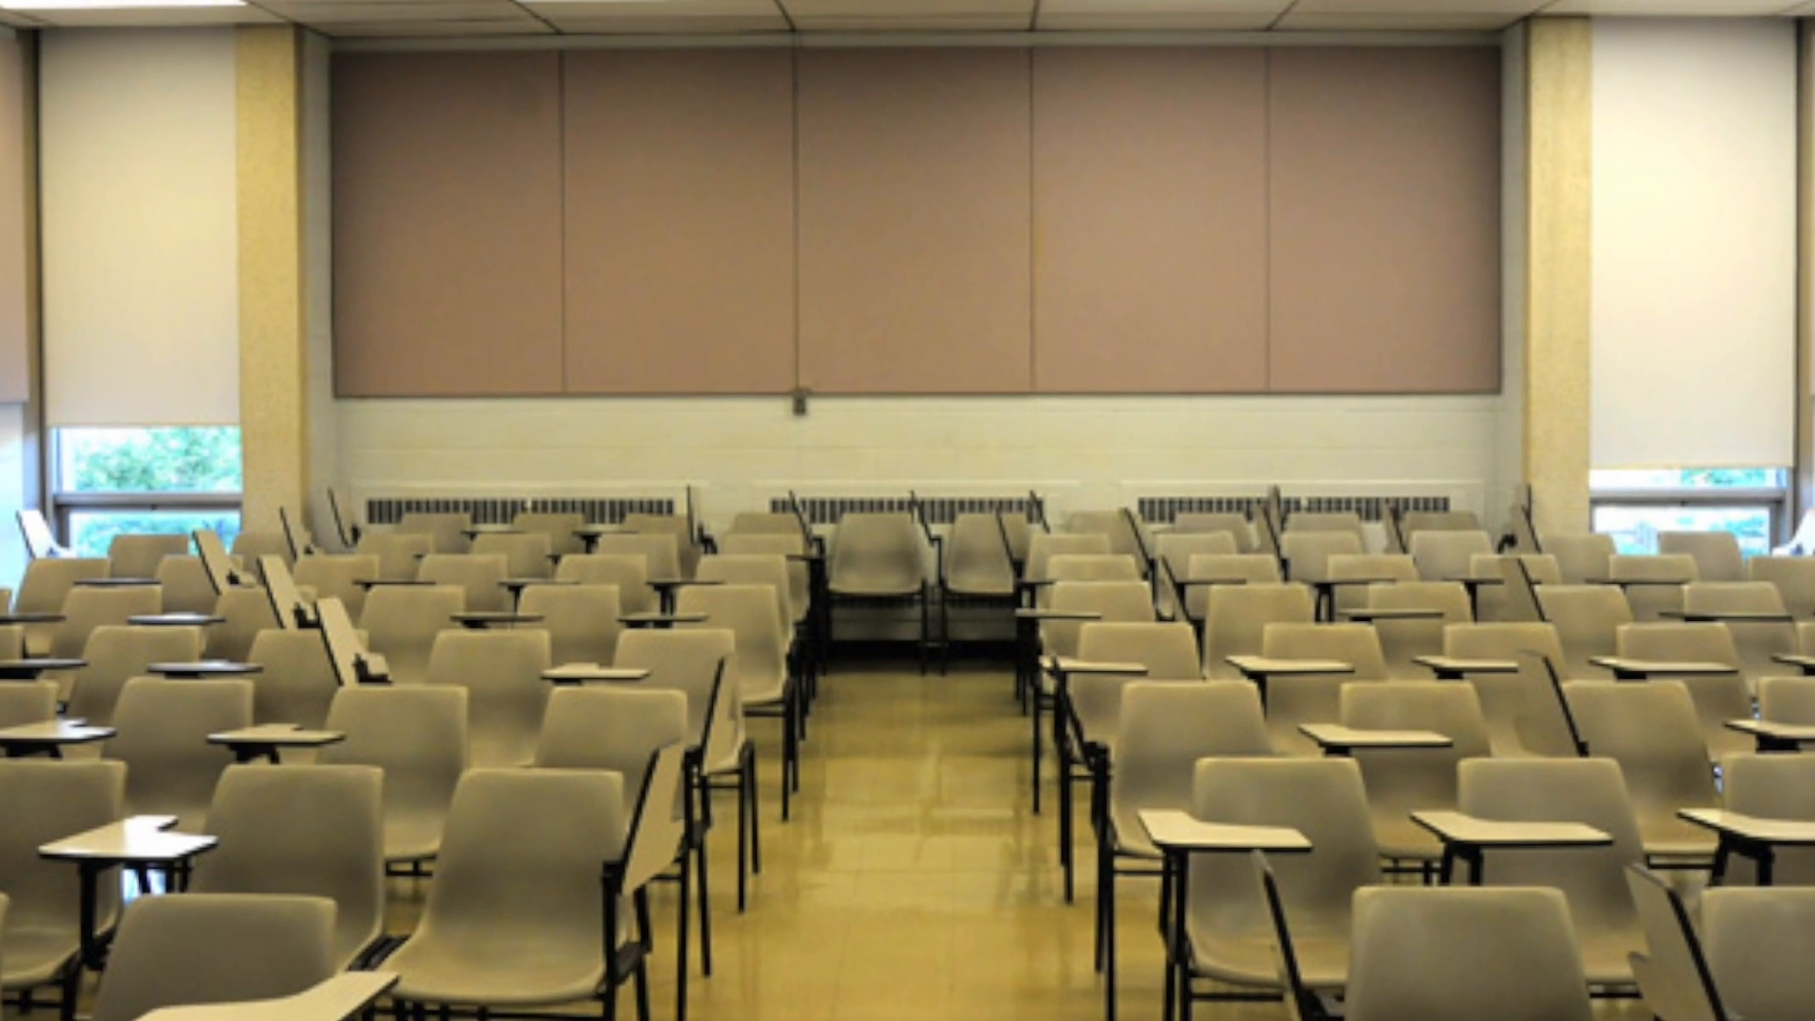
{"action": "left_click", "coordinate": [110, 212]}
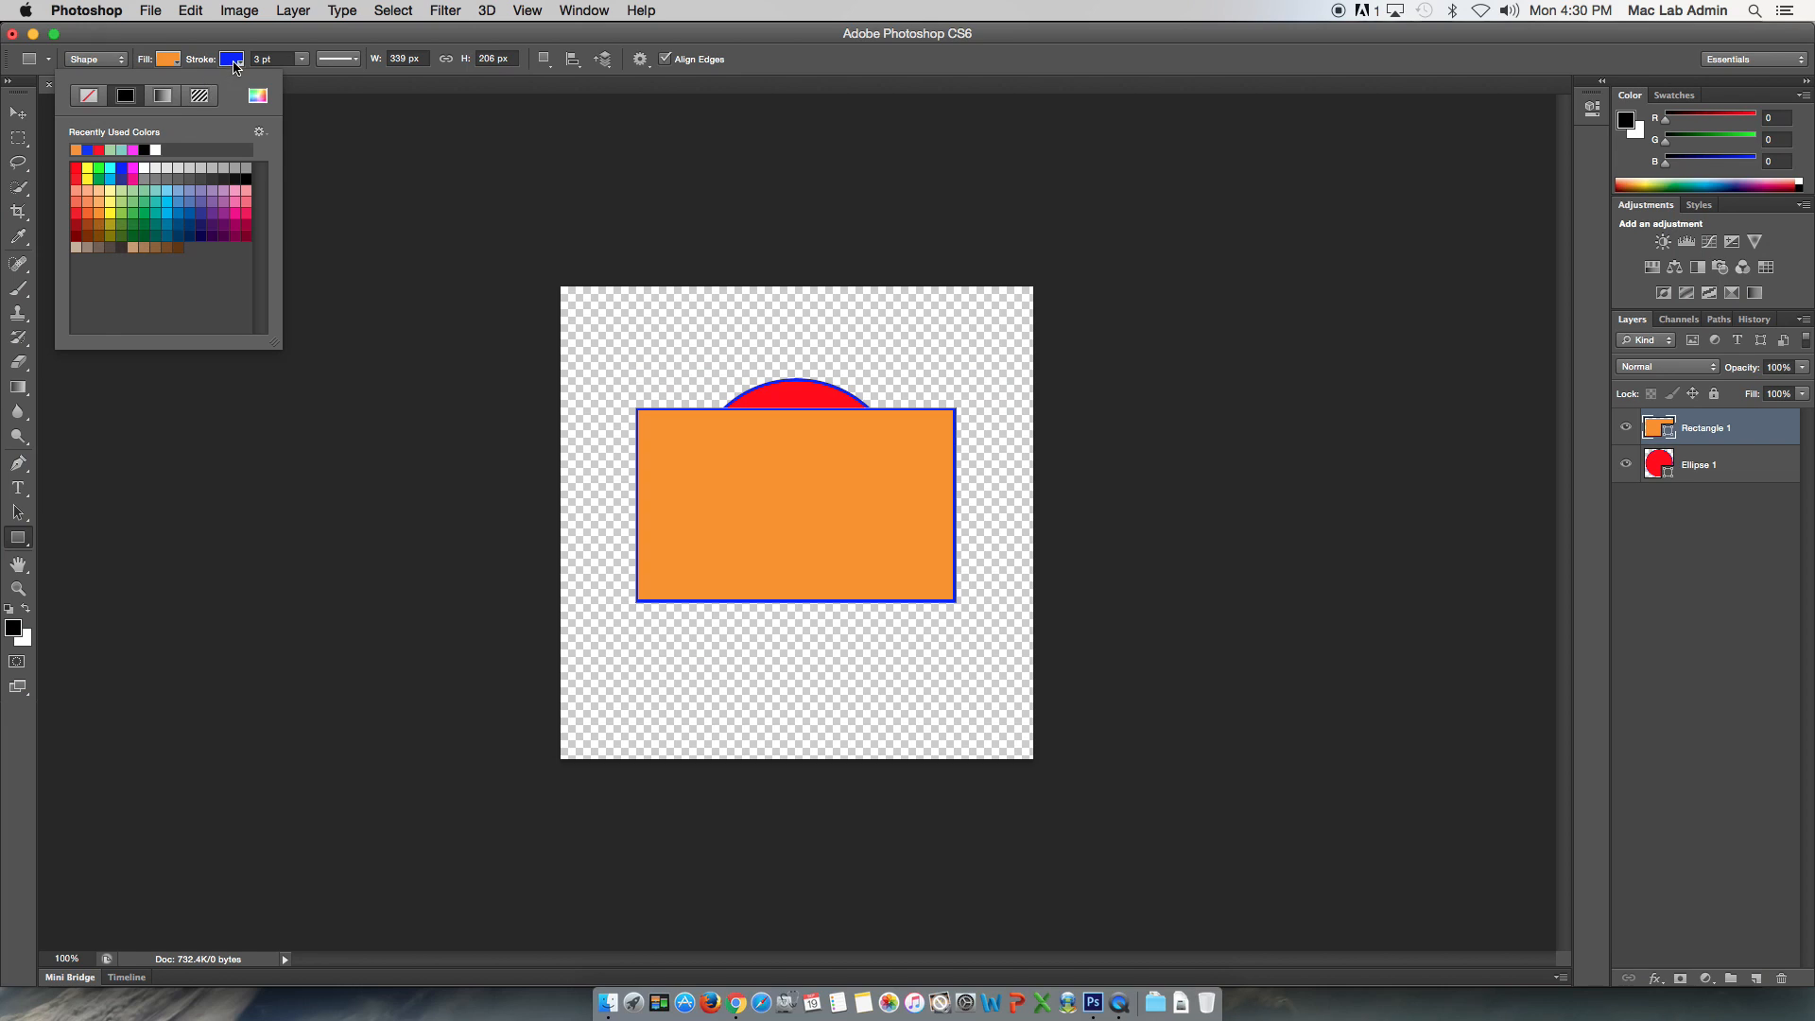
{"action": "left_click", "coordinate": [233, 62]}
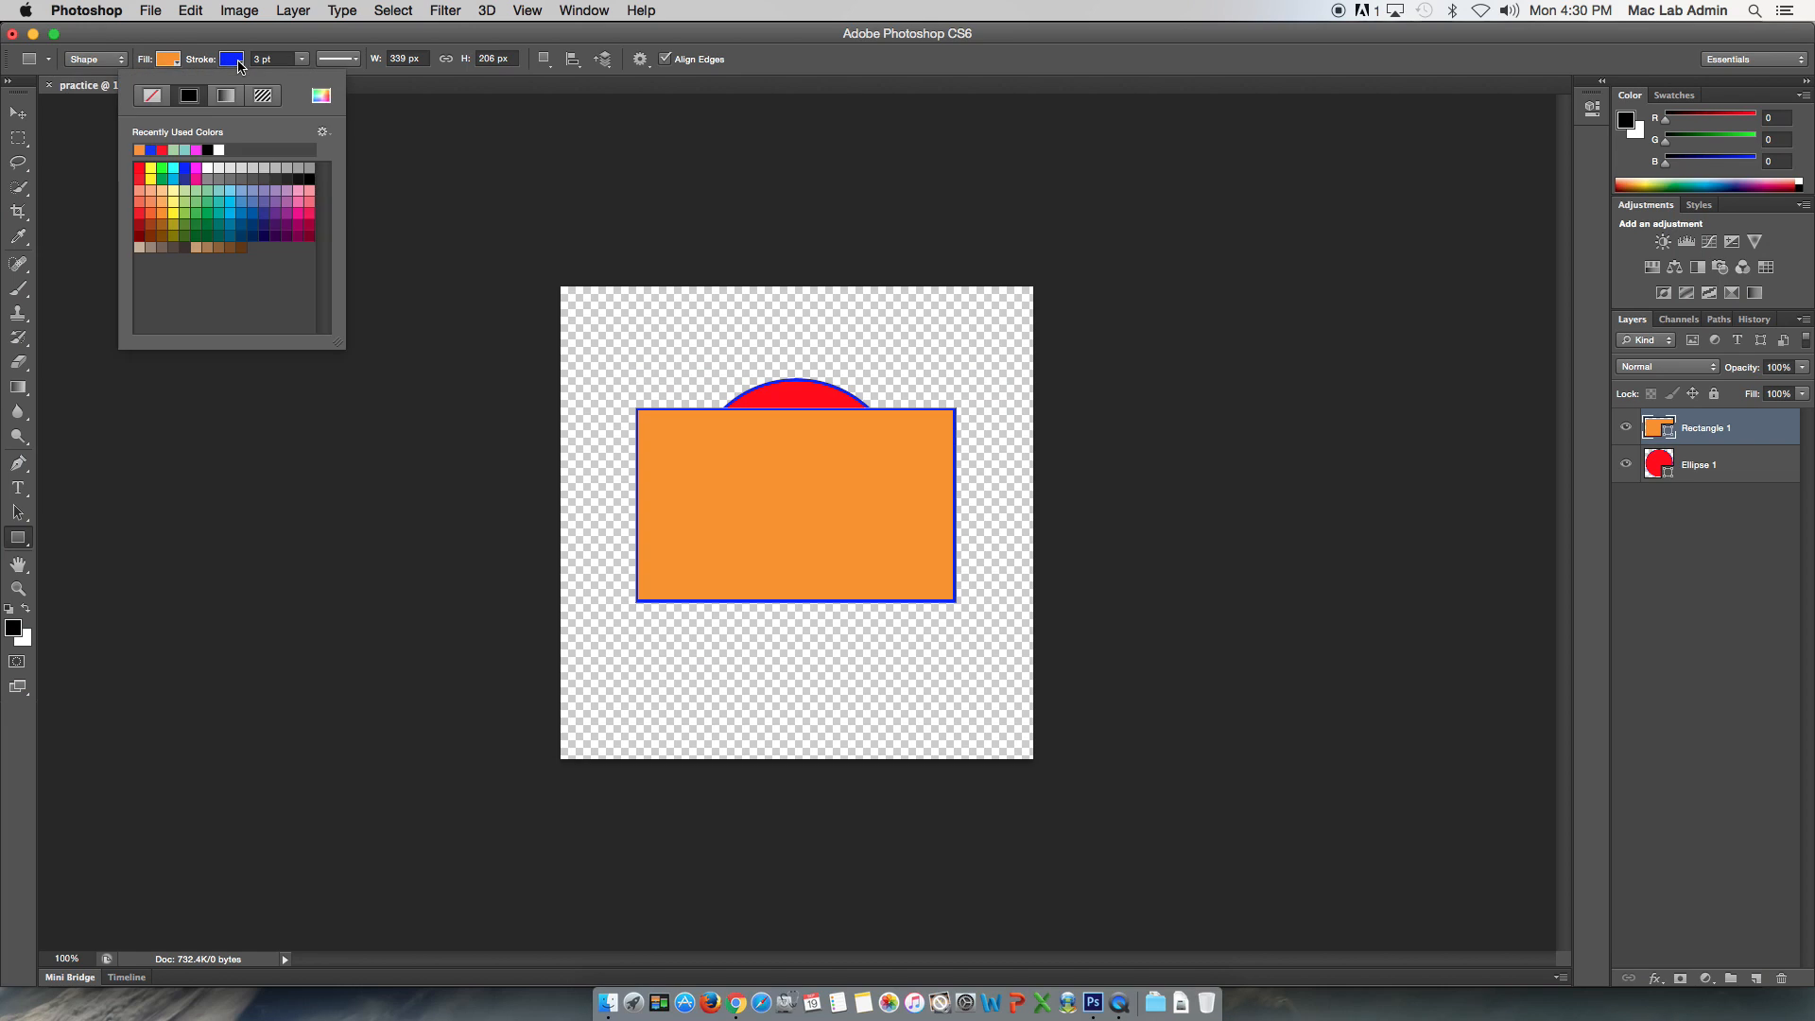
{"action": "left_click", "coordinate": [163, 167]}
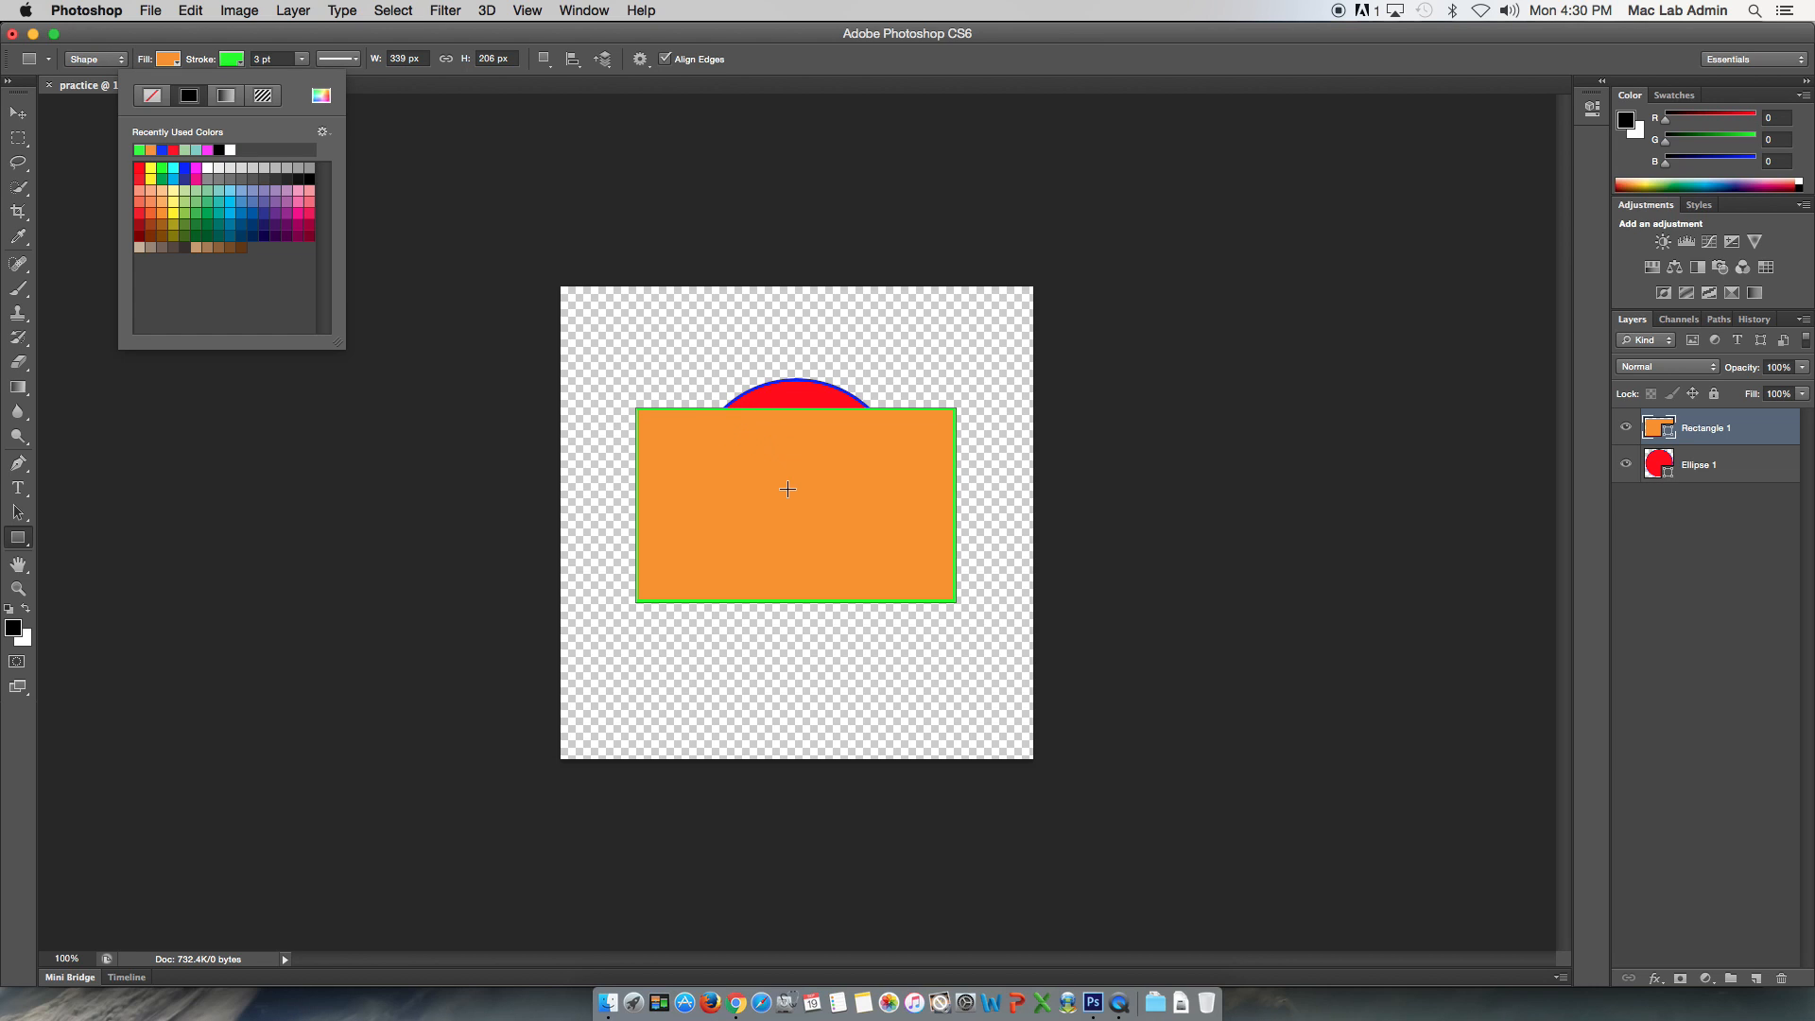
Increase the rectangle's stroke width to 12.70 pt
{"action": "left_click", "coordinate": [295, 38]}
{"action": "left_click", "coordinate": [301, 59]}
{"action": "mouse_move", "coordinate": [308, 82]}
{"action": "left_mouse_down"}
{"action": "mouse_move", "coordinate": [365, 86]}
{"action": "mouse_move", "coordinate": [292, 91]}
{"action": "mouse_move", "coordinate": [321, 87]}
{"action": "left_mouse_up"}
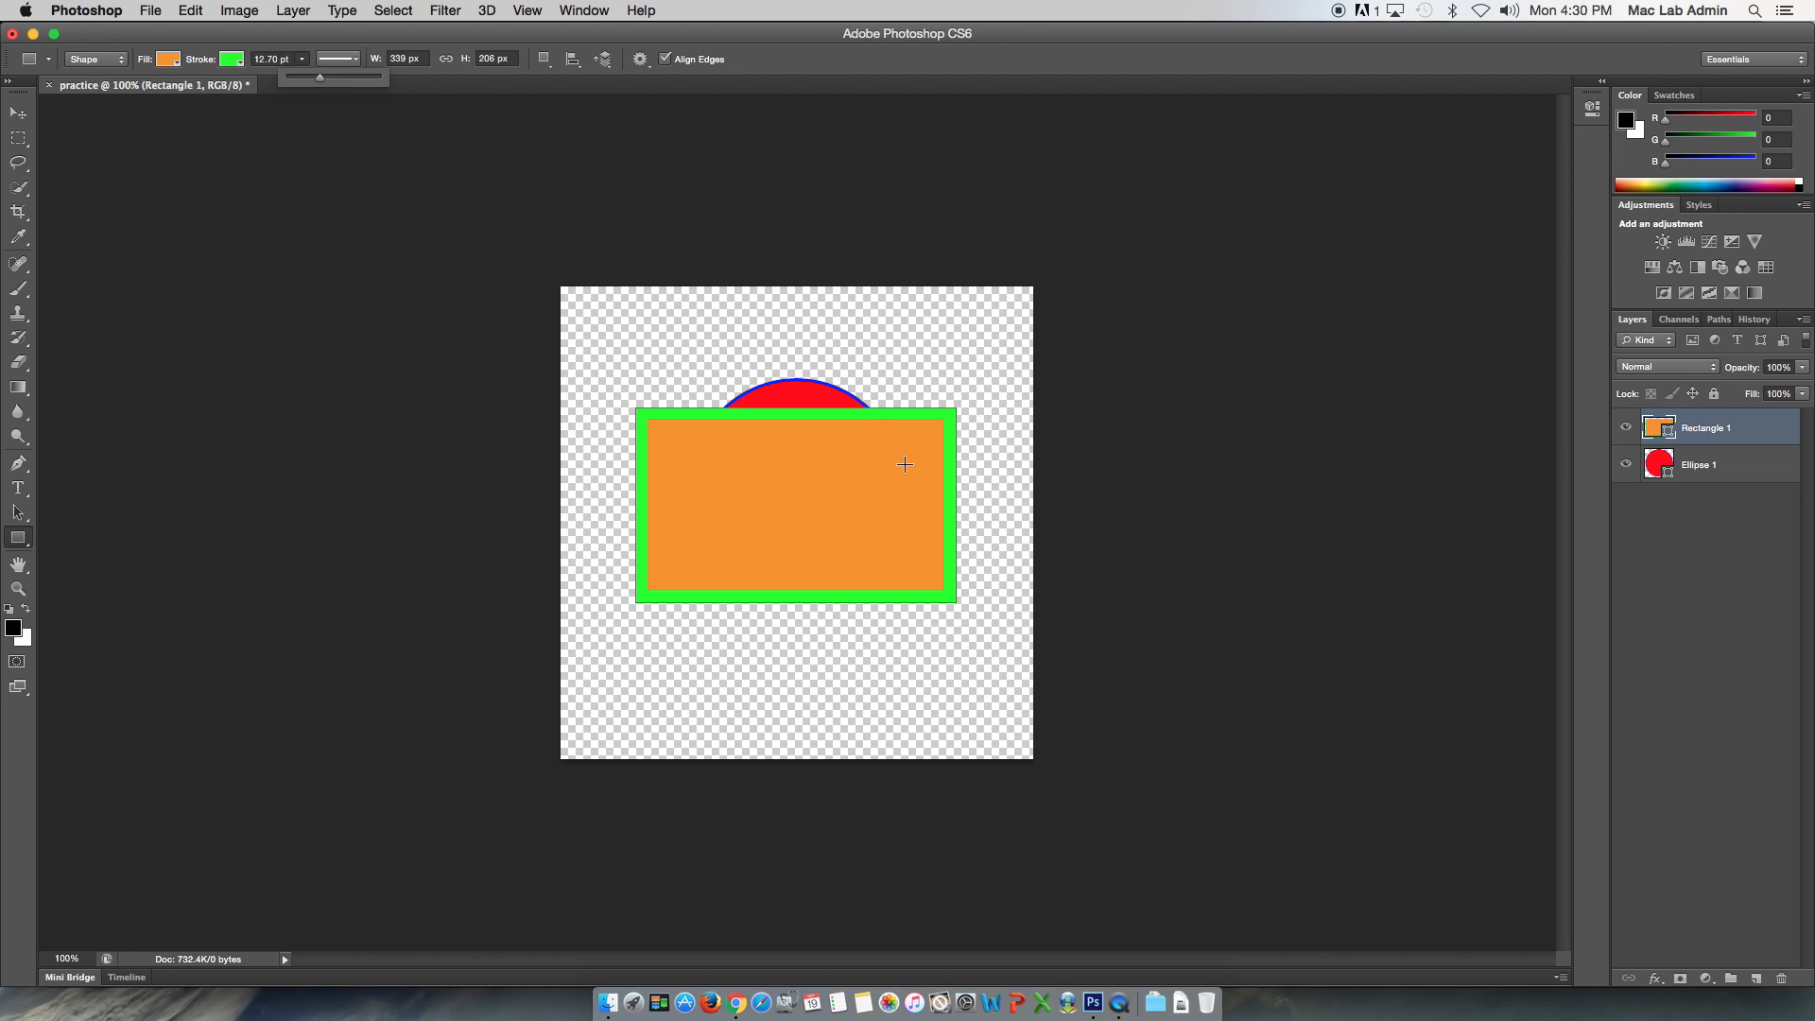
Switch between the Ellipse 1 and Rectangle 1 layers, check the recorded history states, and return to the layer list
{"action": "left_click", "coordinate": [1708, 473]}
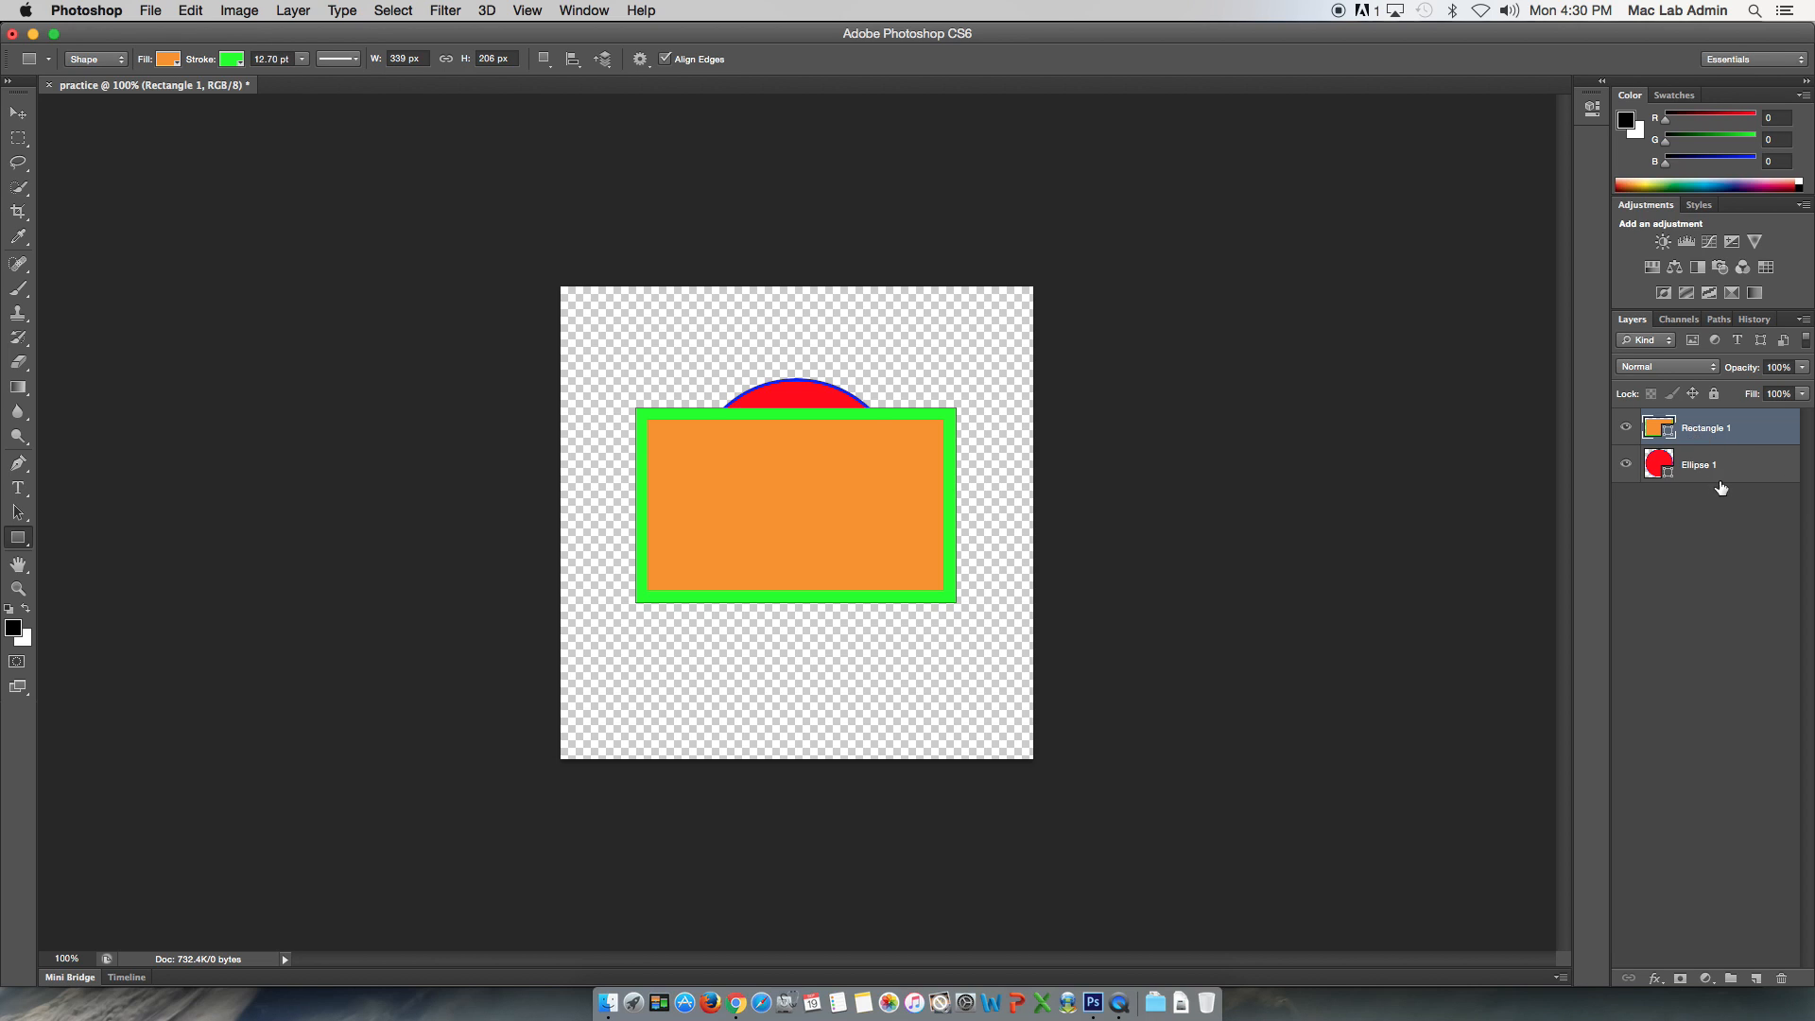
{"action": "left_click", "coordinate": [1708, 477]}
{"action": "left_click", "coordinate": [1693, 437]}
{"action": "left_click", "coordinate": [1699, 468]}
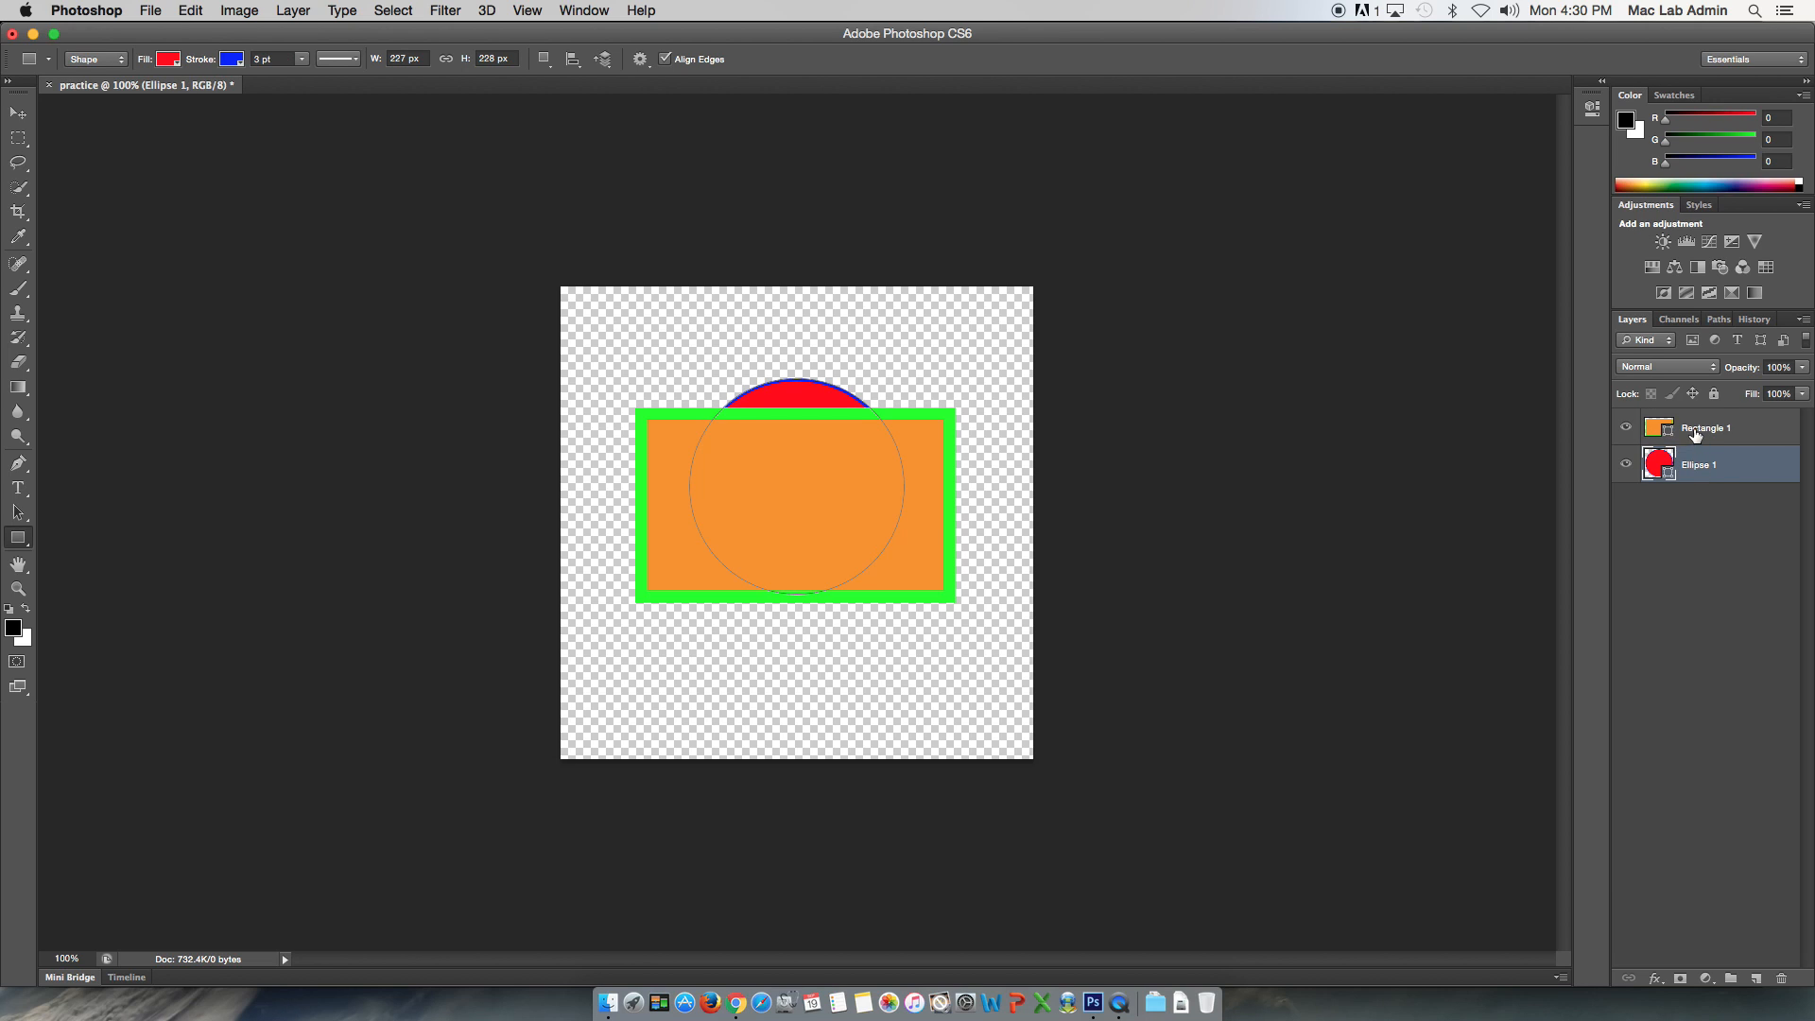
{"action": "left_click", "coordinate": [1694, 433]}
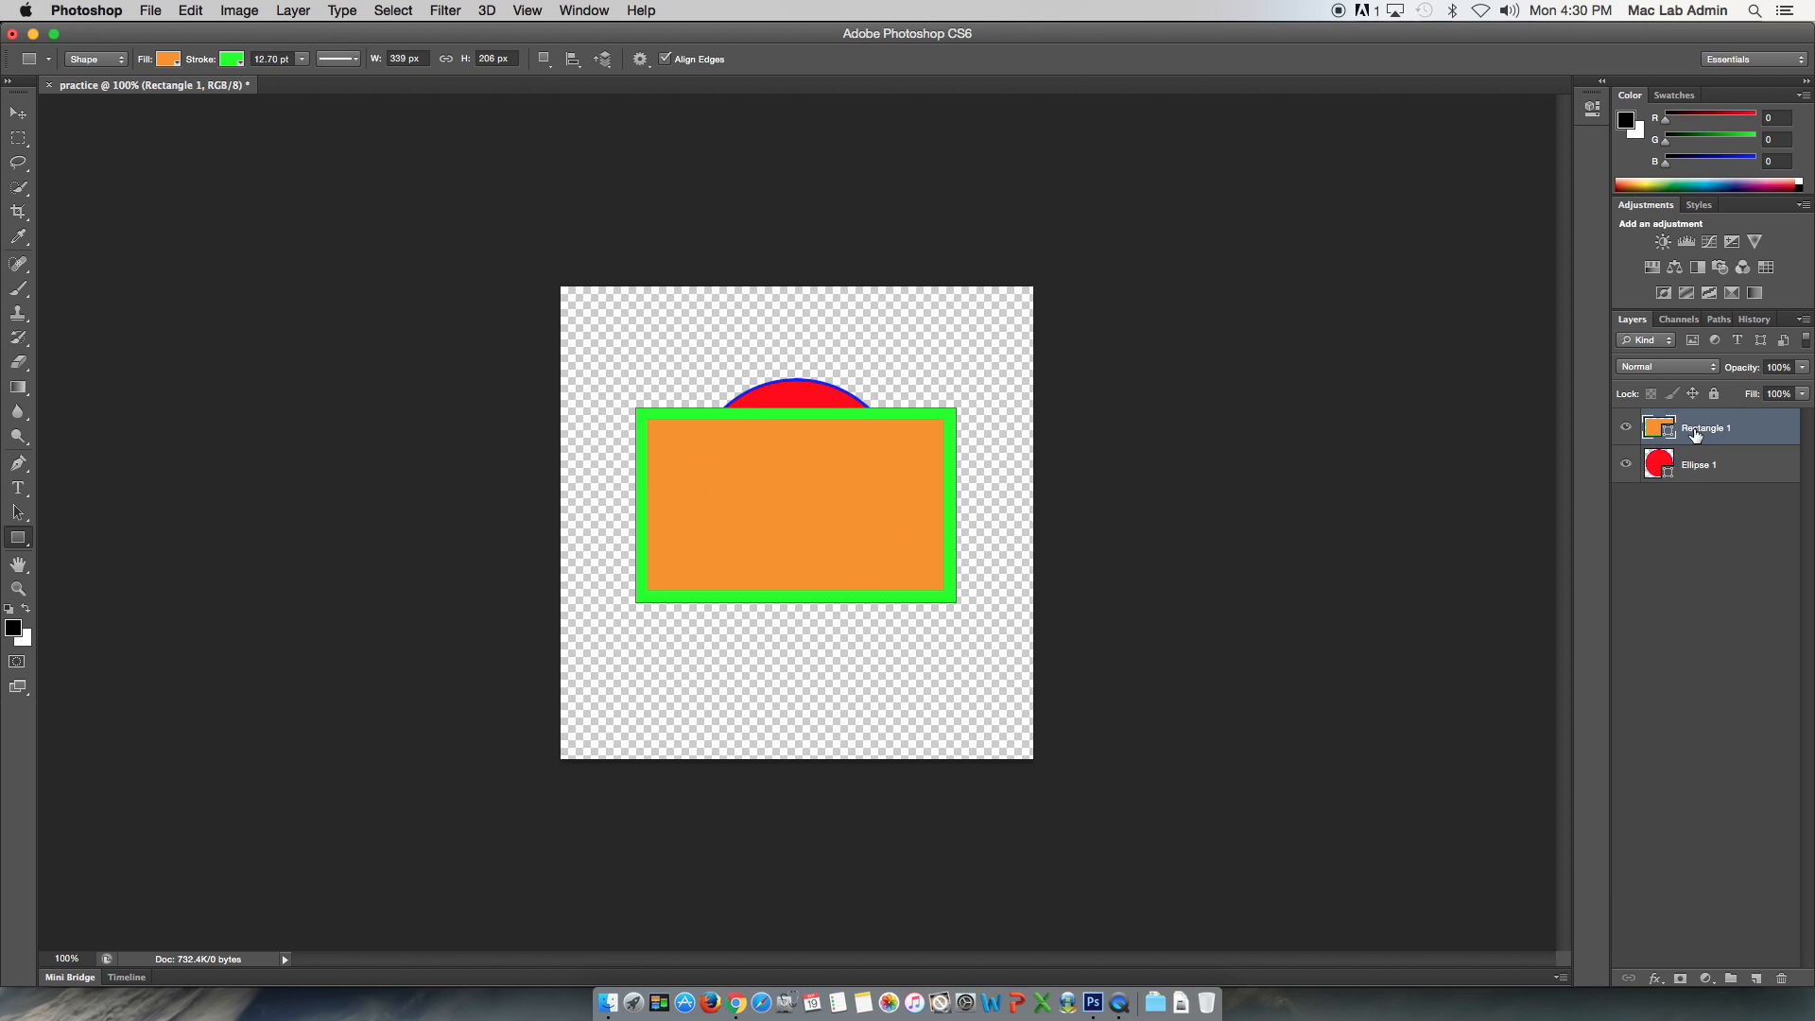
{"action": "left_click", "coordinate": [1755, 321]}
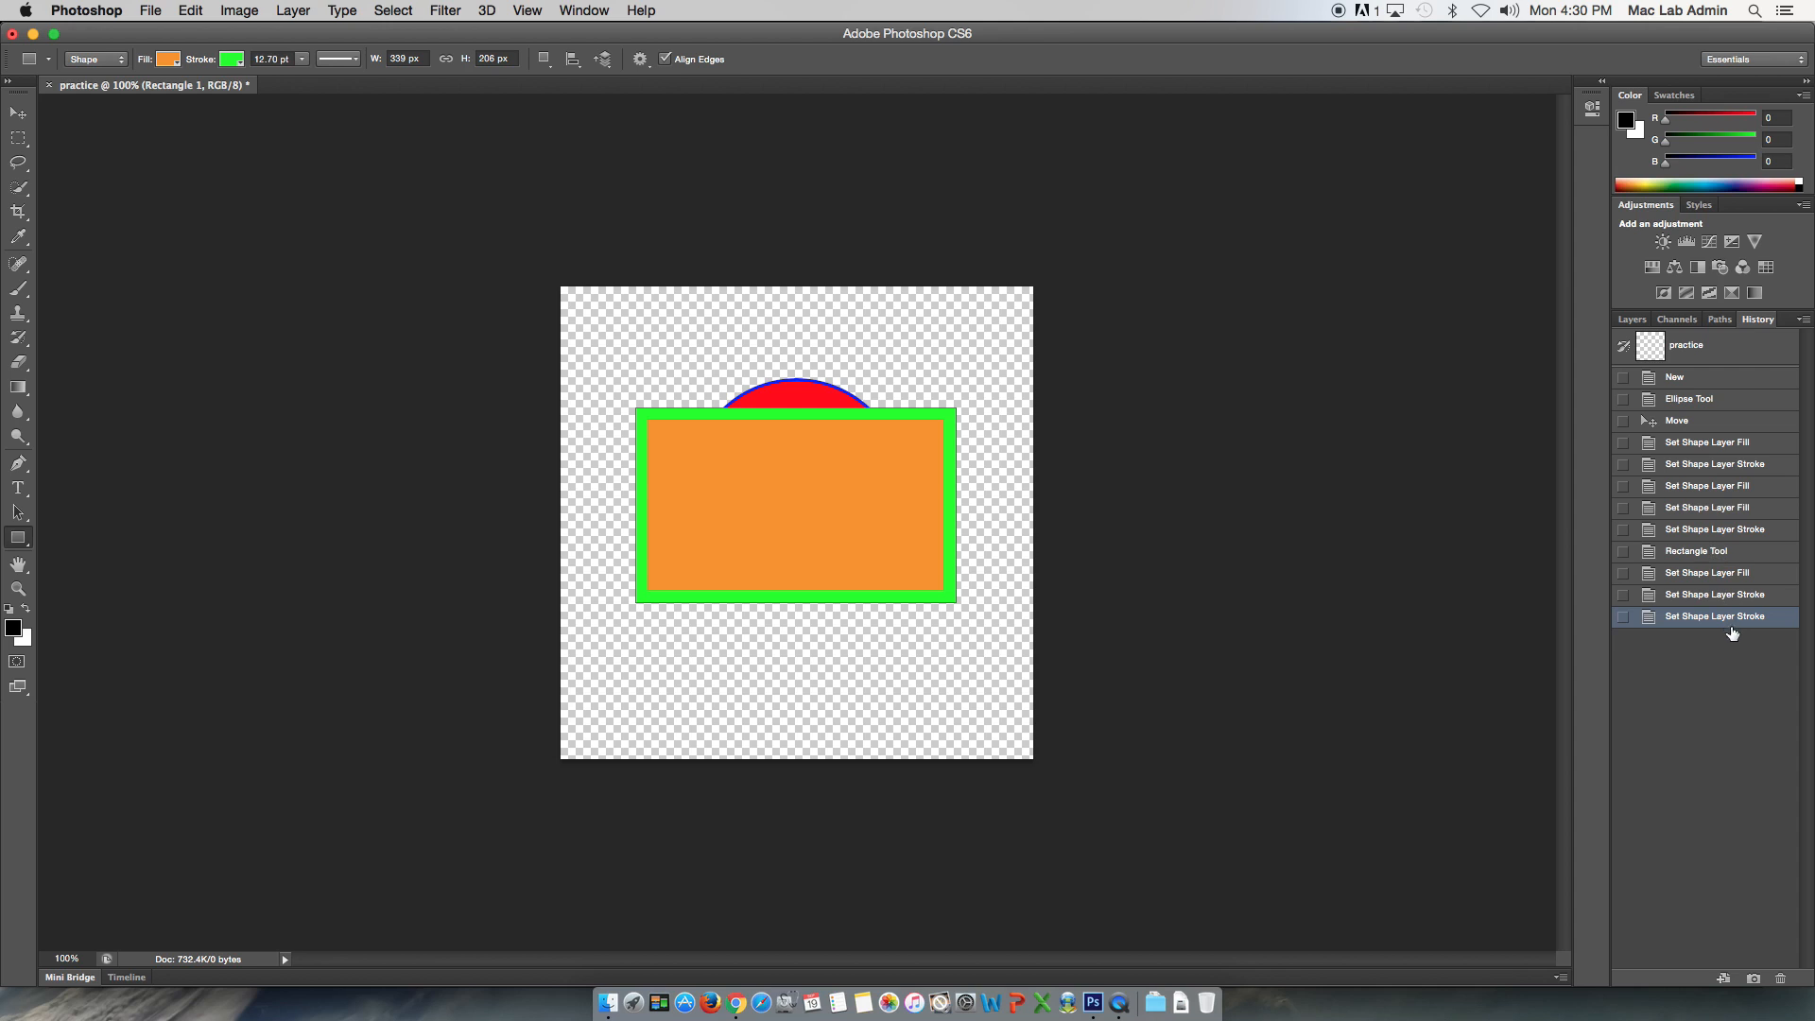
{"action": "left_click", "coordinate": [1624, 322]}
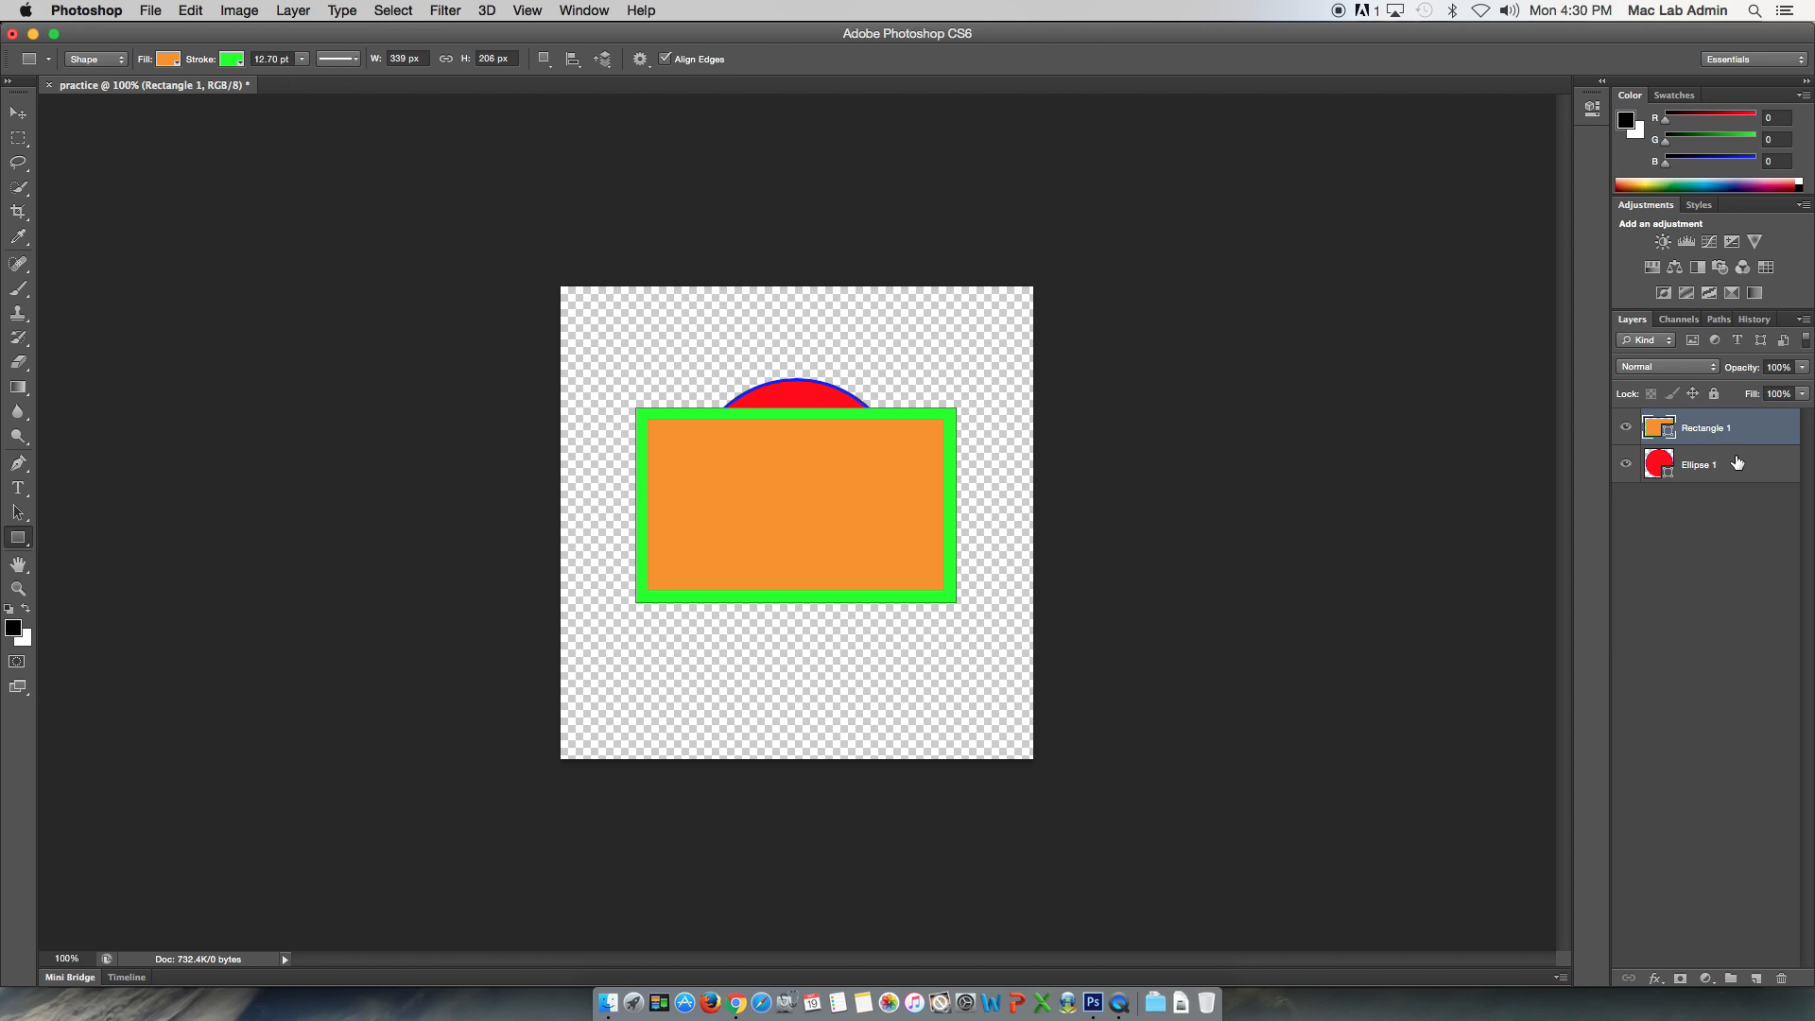
Alternate the selection between the Ellipse 1 and Rectangle 1 layers to compare their shape settings, ending on Ellipse 1
{"action": "left_click", "coordinate": [1707, 466]}
{"action": "left_click", "coordinate": [1701, 431]}
{"action": "left_click", "coordinate": [1705, 466]}
{"action": "left_click", "coordinate": [1698, 439]}
{"action": "left_click", "coordinate": [1705, 469]}
{"action": "left_click", "coordinate": [1701, 436]}
{"action": "left_click", "coordinate": [1705, 466]}
{"action": "left_click", "coordinate": [1706, 436]}
{"action": "left_click", "coordinate": [1688, 470]}
{"action": "left_click", "coordinate": [1700, 438]}
{"action": "left_click", "coordinate": [1699, 469]}
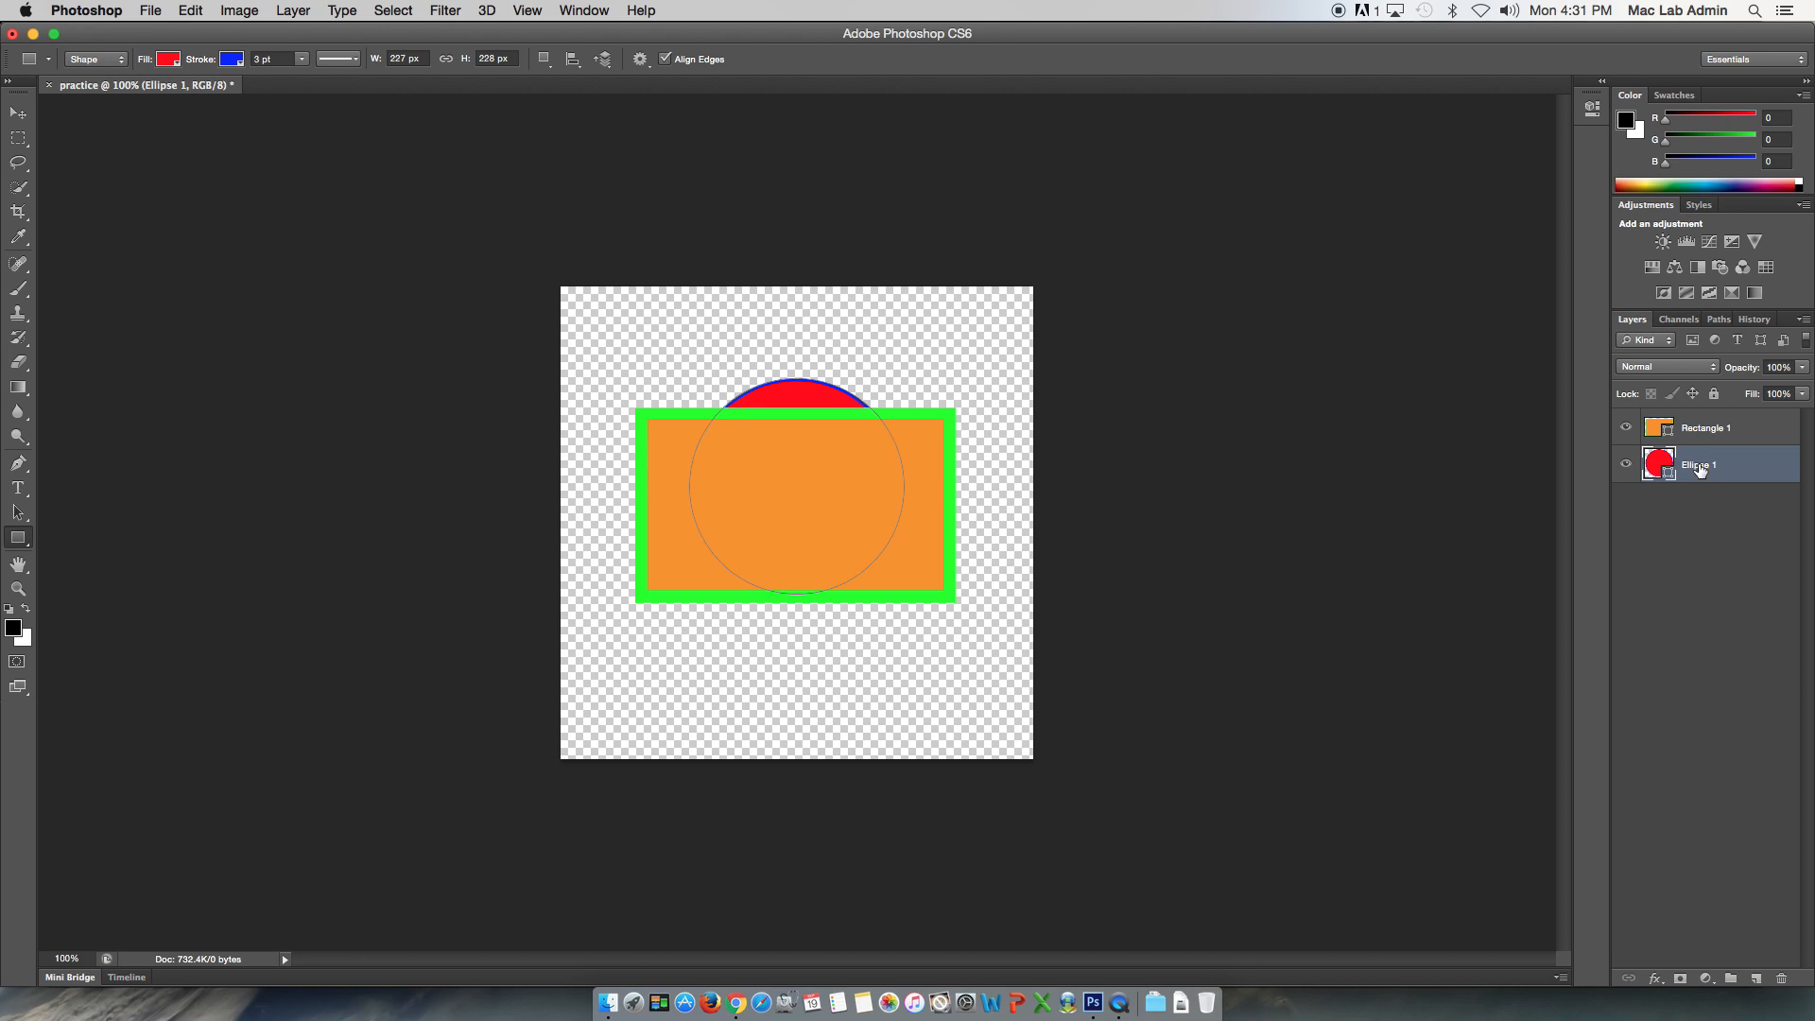
Reorder the layers so that Ellipse 1 sits above Rectangle 1
{"action": "left_click", "coordinate": [1701, 435]}
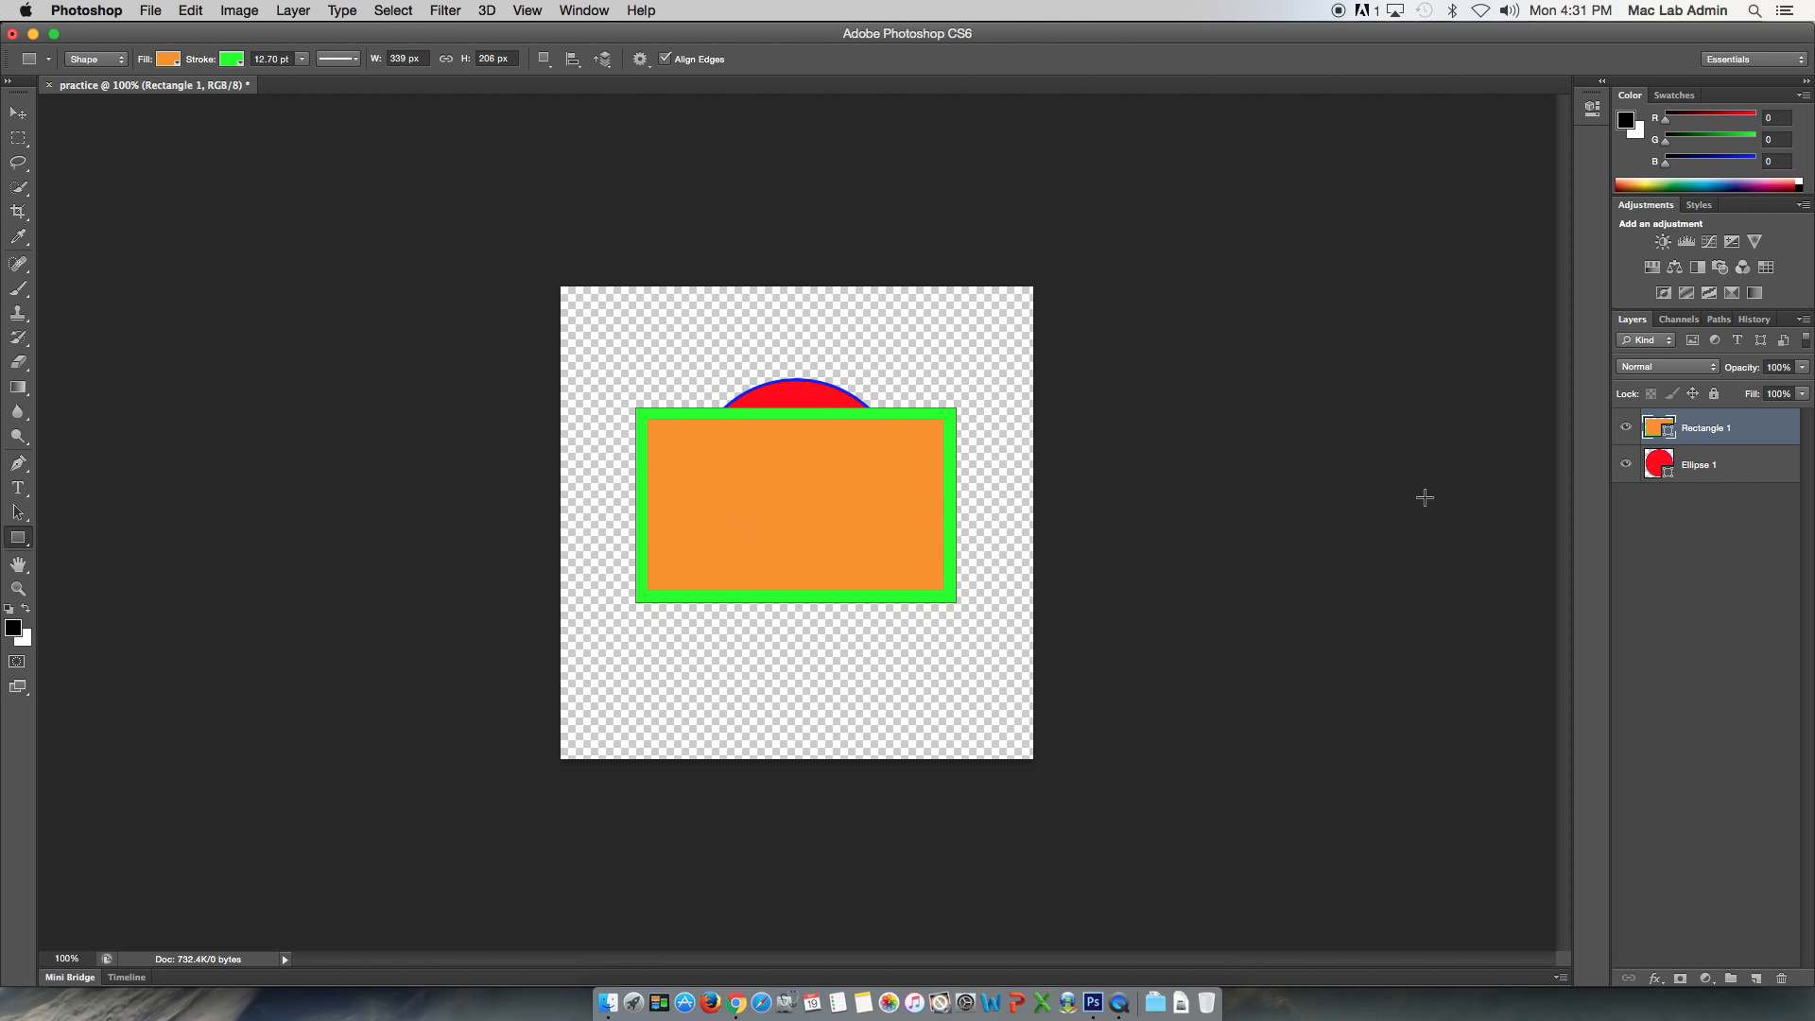
{"action": "left_click", "coordinate": [1726, 467]}
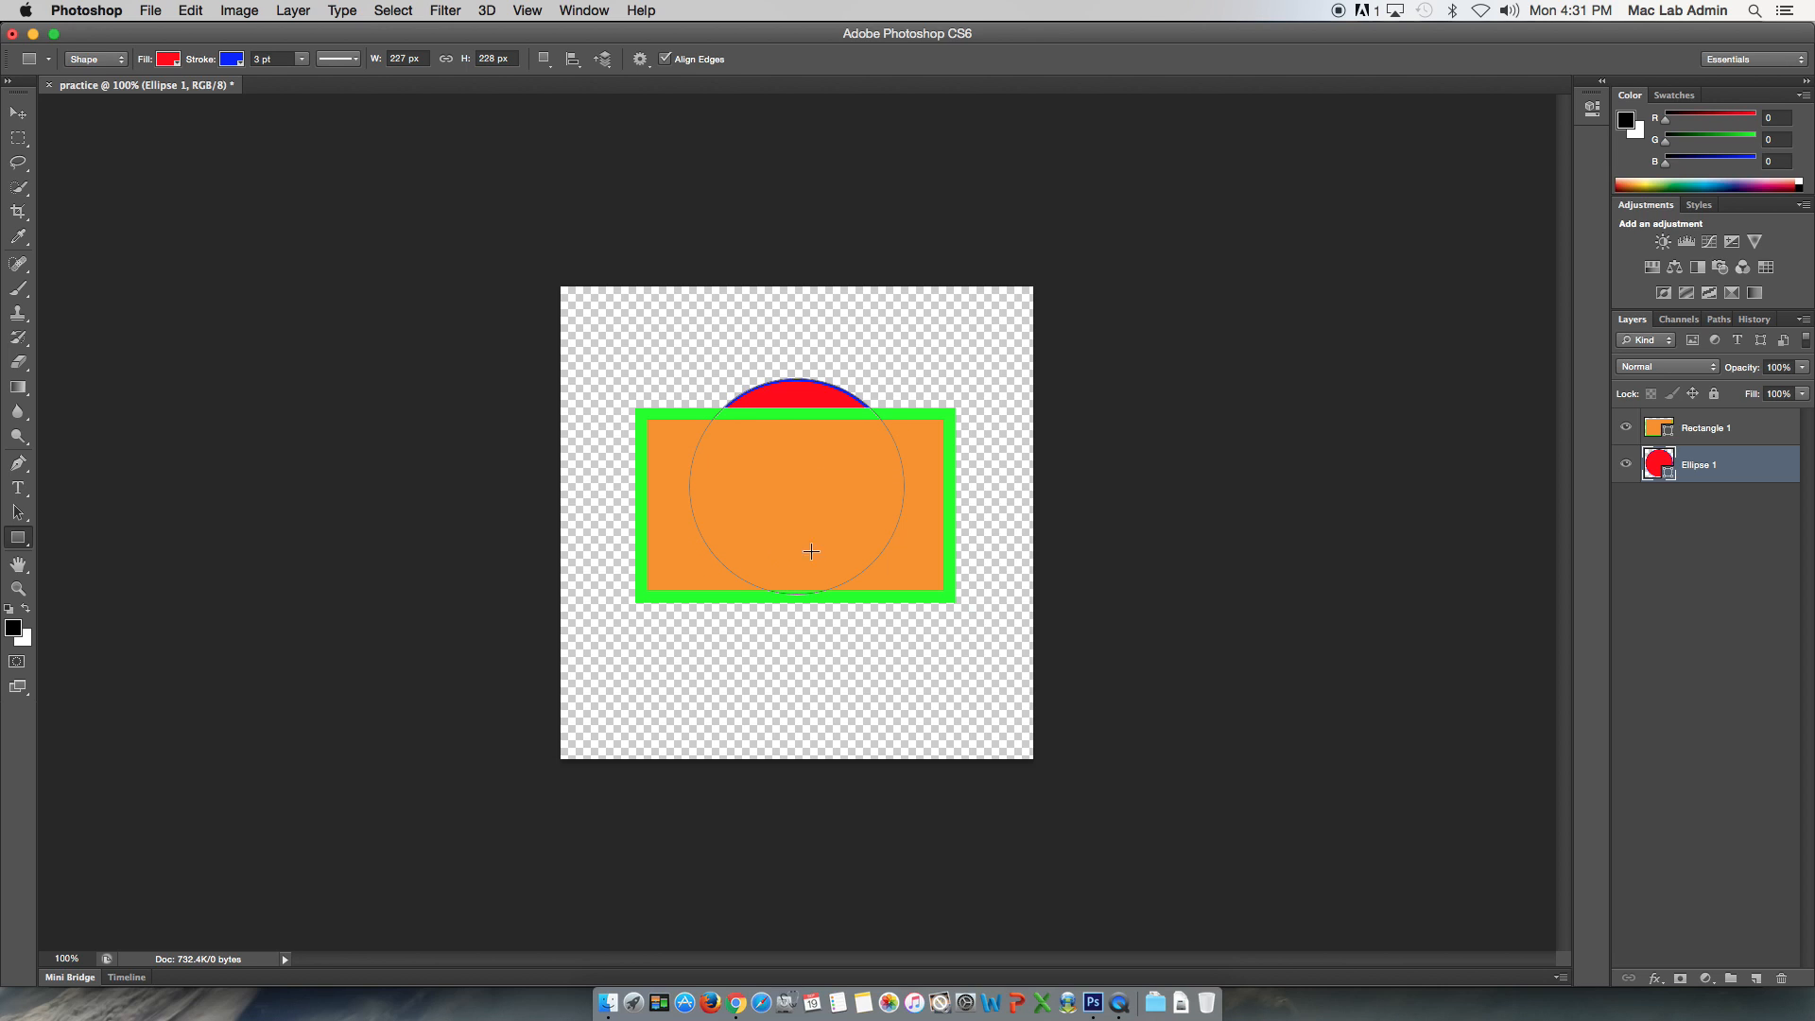
{"action": "left_click_drag", "start_coordinate": [1724, 468], "coordinate": [1705, 418]}
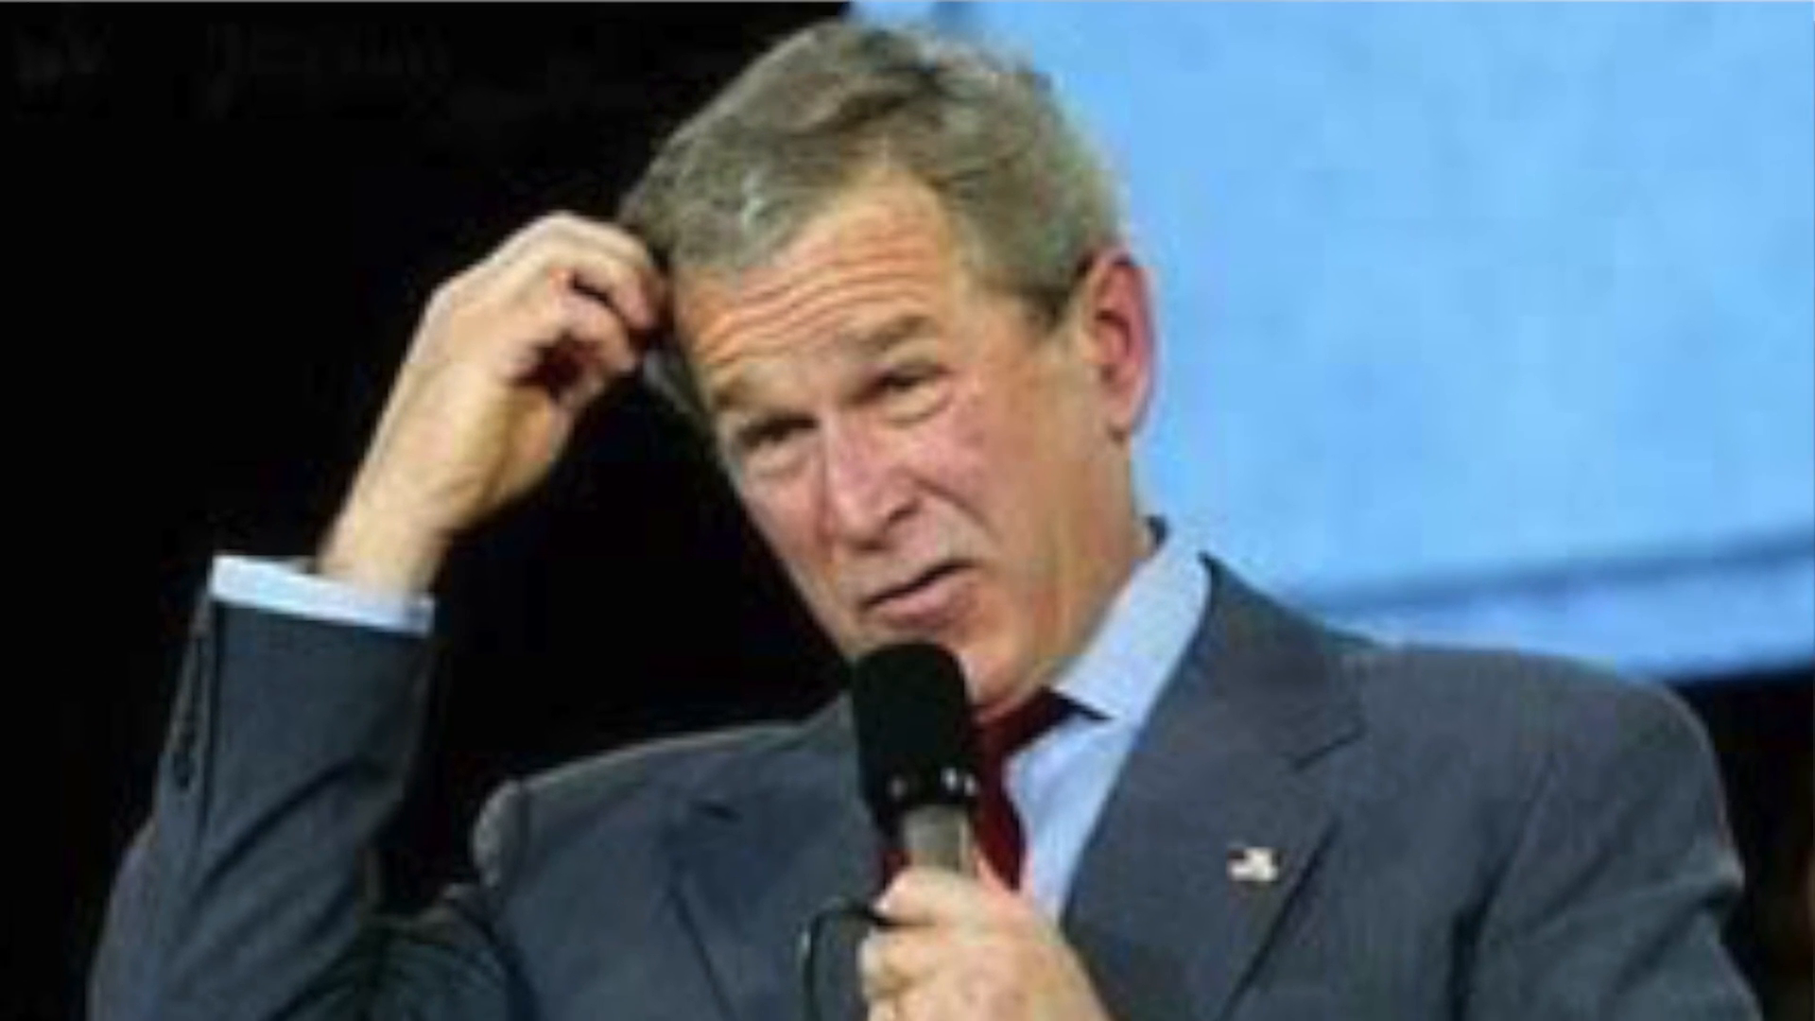
{"action": "left_click_drag", "start_coordinate": [1697, 465], "coordinate": [1703, 412]}
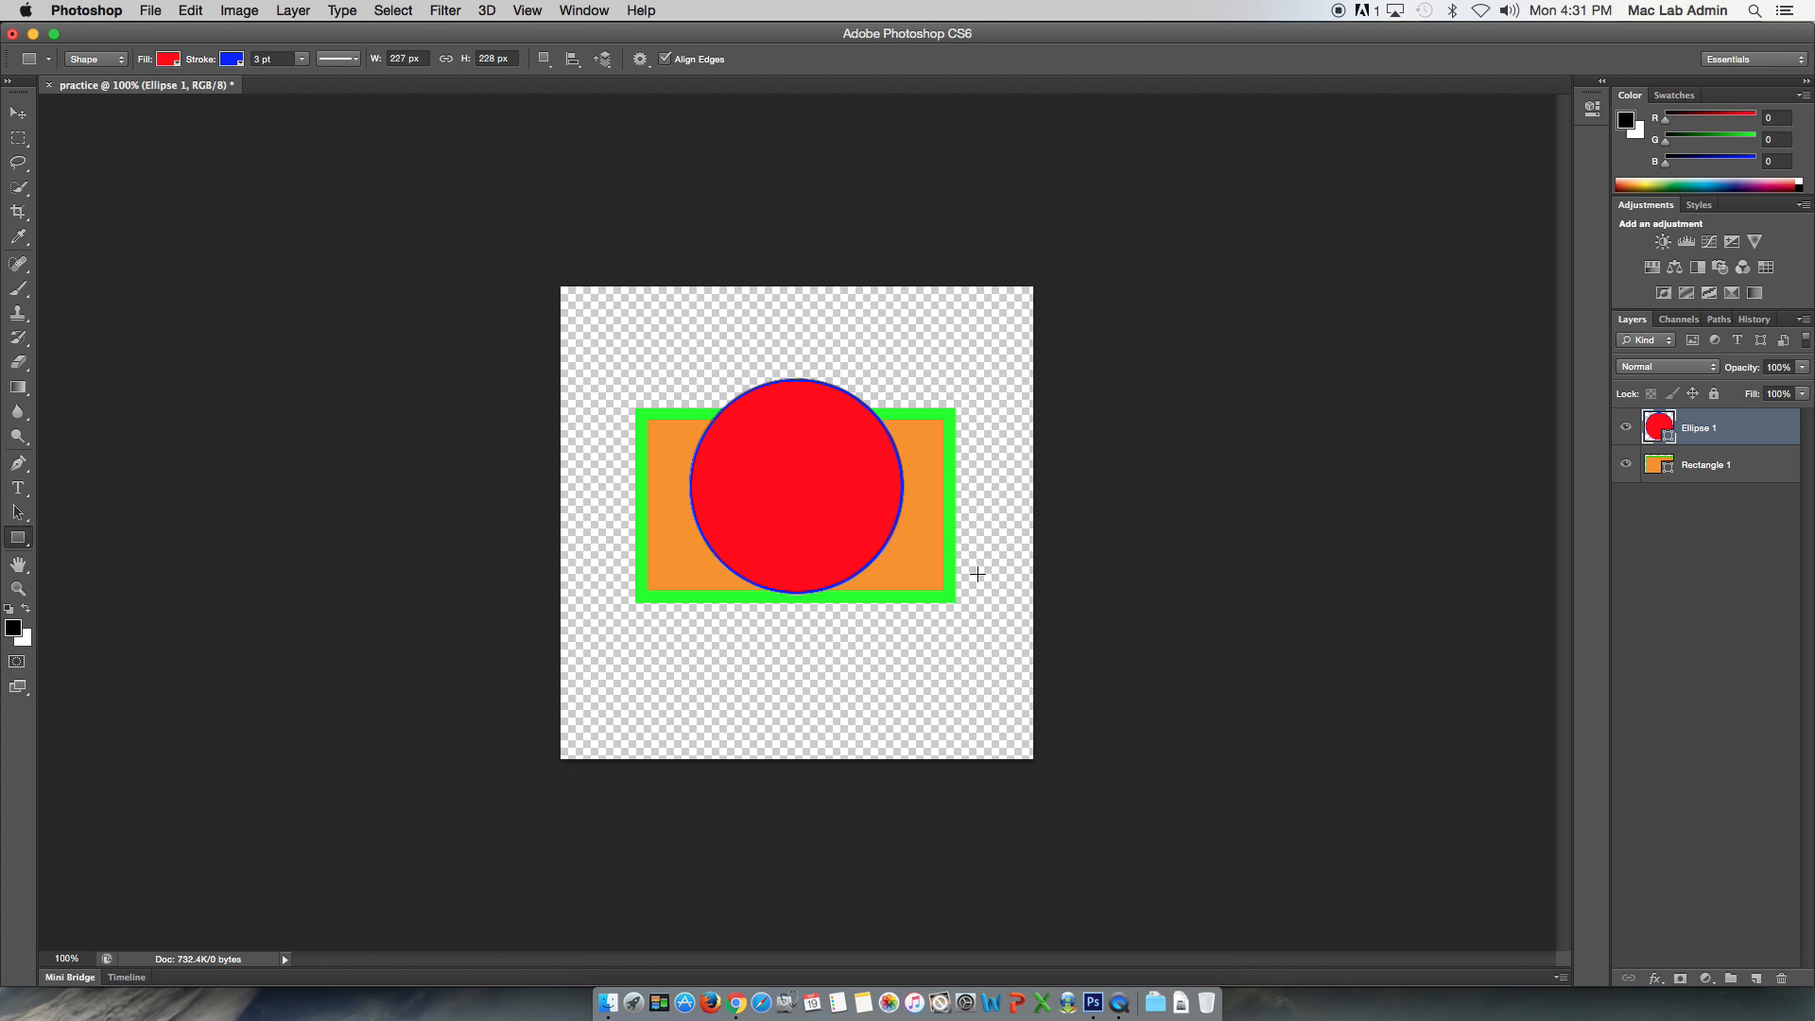
Draw a rectangle about 143 by 114 px over the circle, revert to the Layer Order history state, and return to the layer list
{"action": "mouse_move", "coordinate": [768, 484]}
{"action": "left_mouse_down"}
{"action": "mouse_move", "coordinate": [896, 563]}
{"action": "mouse_move", "coordinate": [902, 589]}
{"action": "left_mouse_up"}
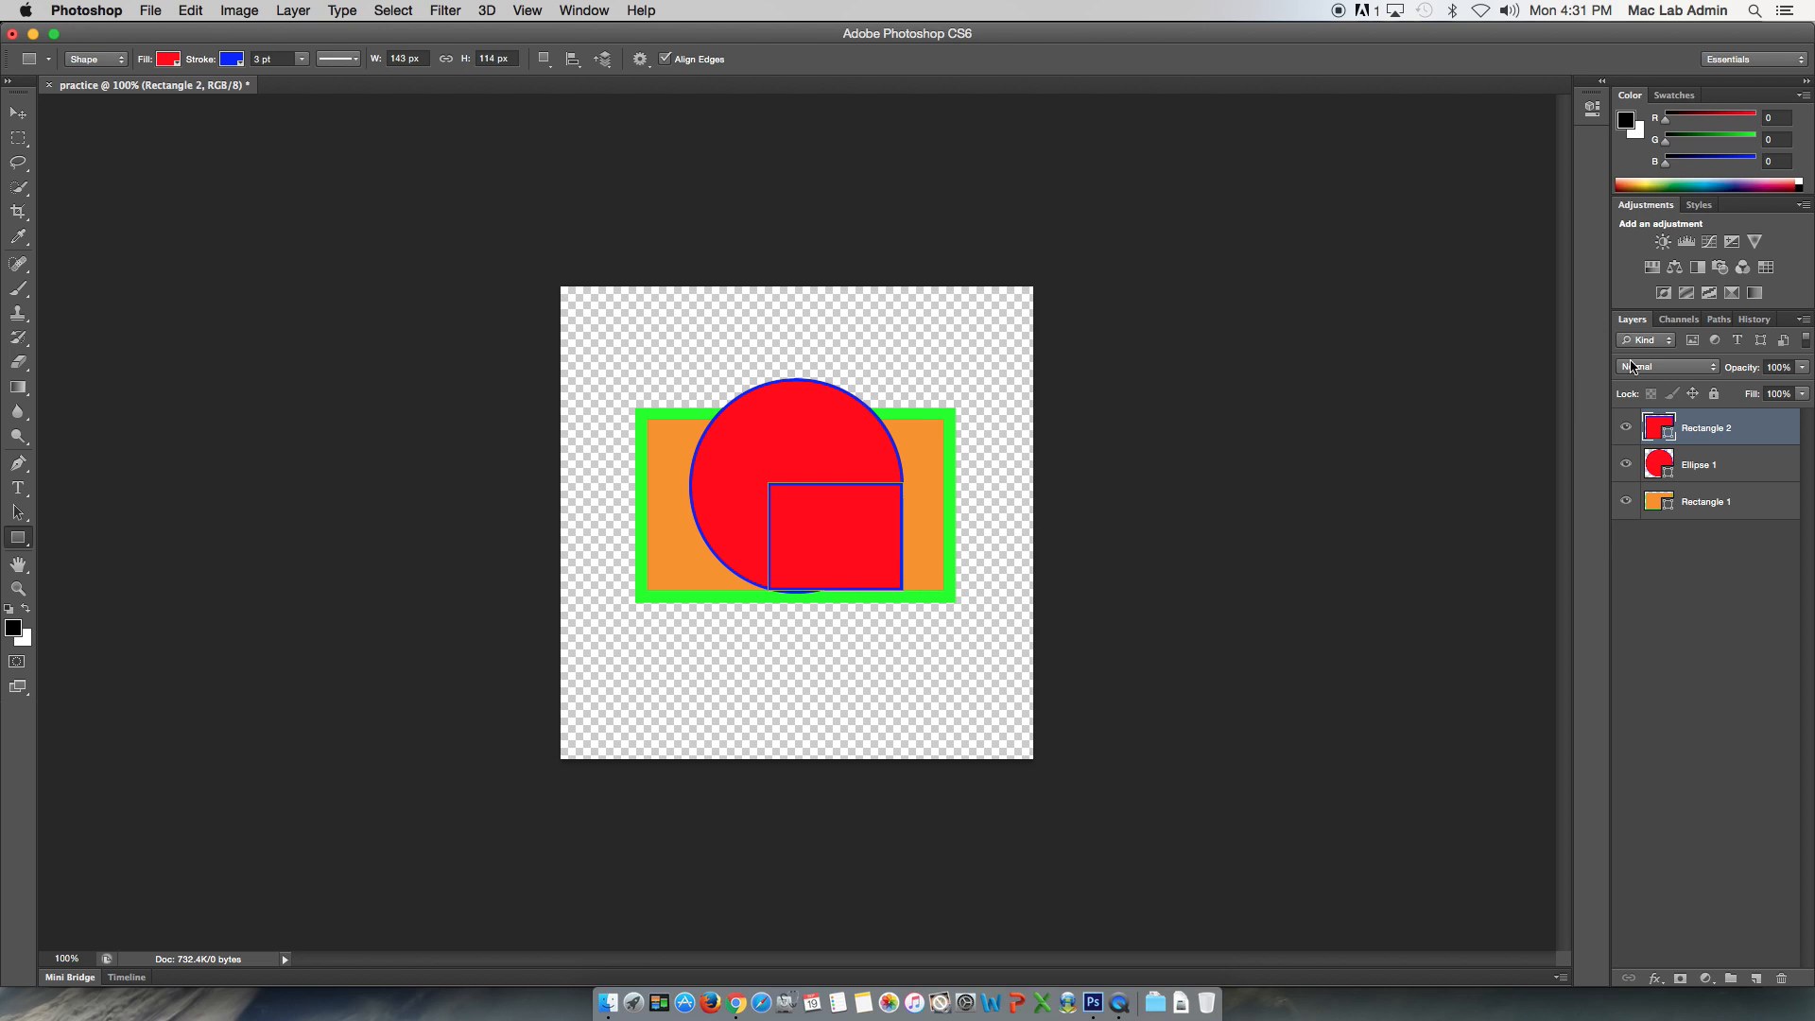
{"action": "left_click", "coordinate": [1754, 320]}
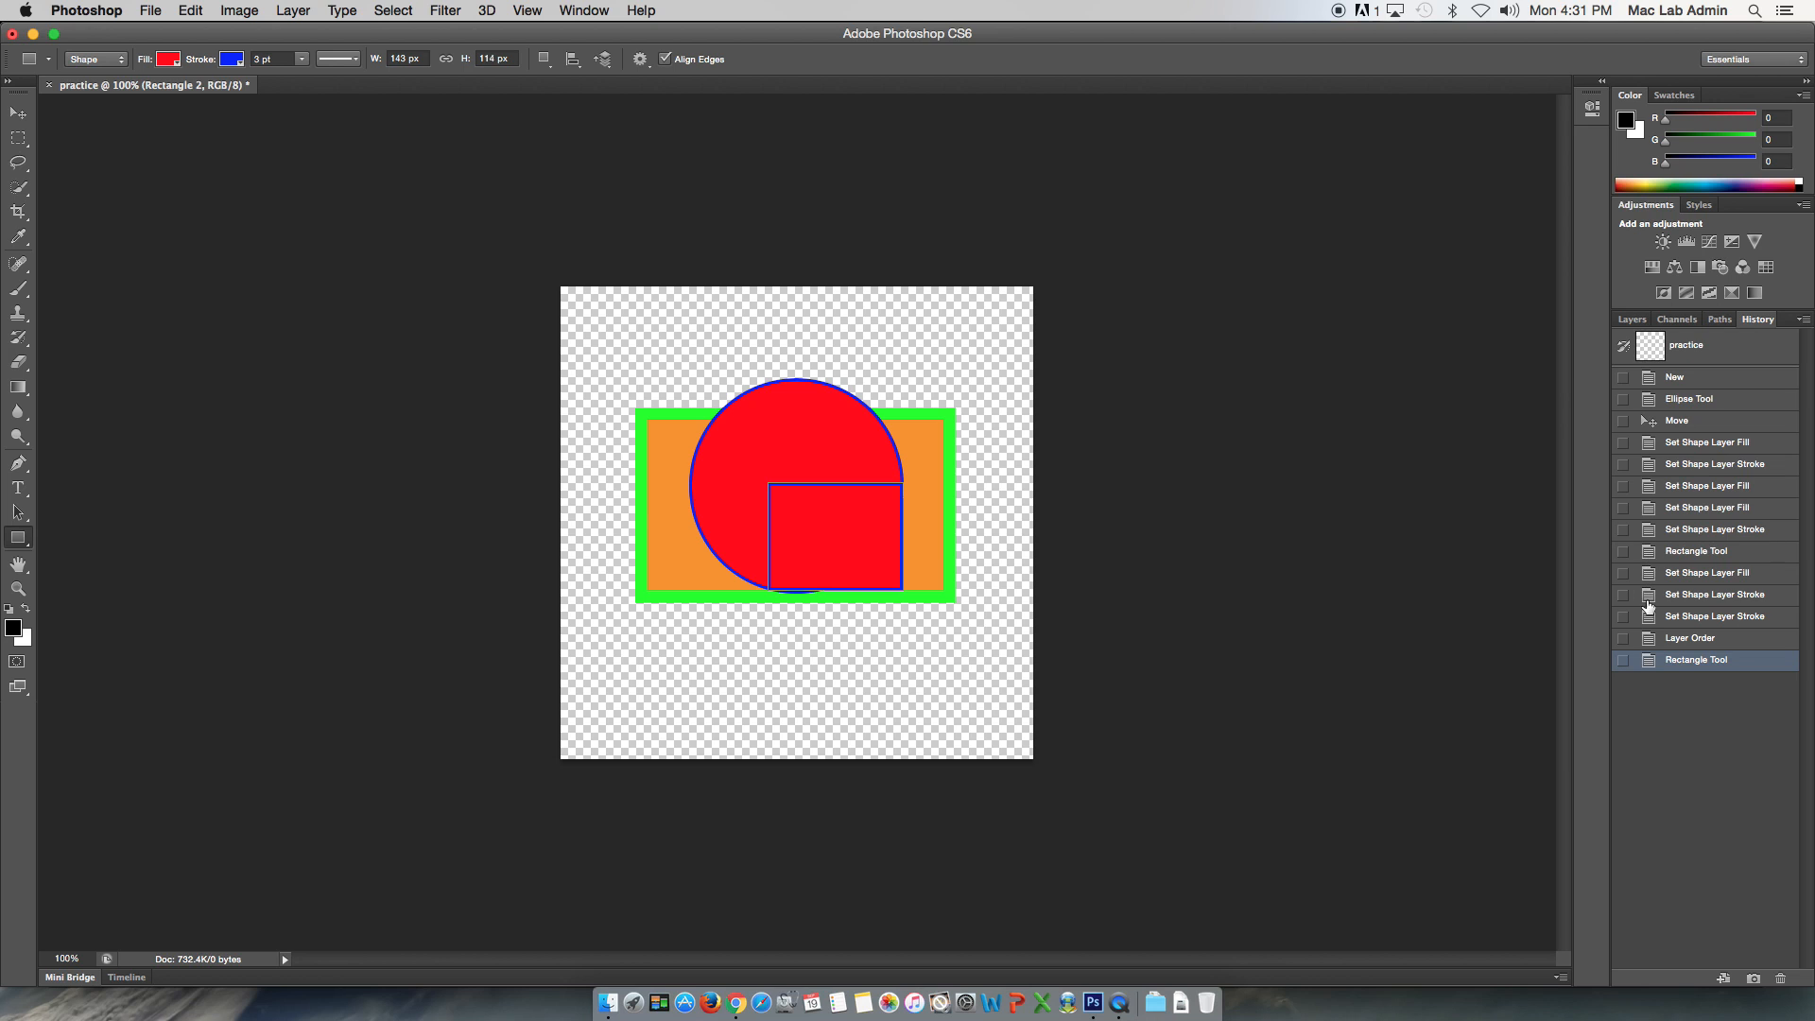
{"action": "left_click", "coordinate": [1671, 640]}
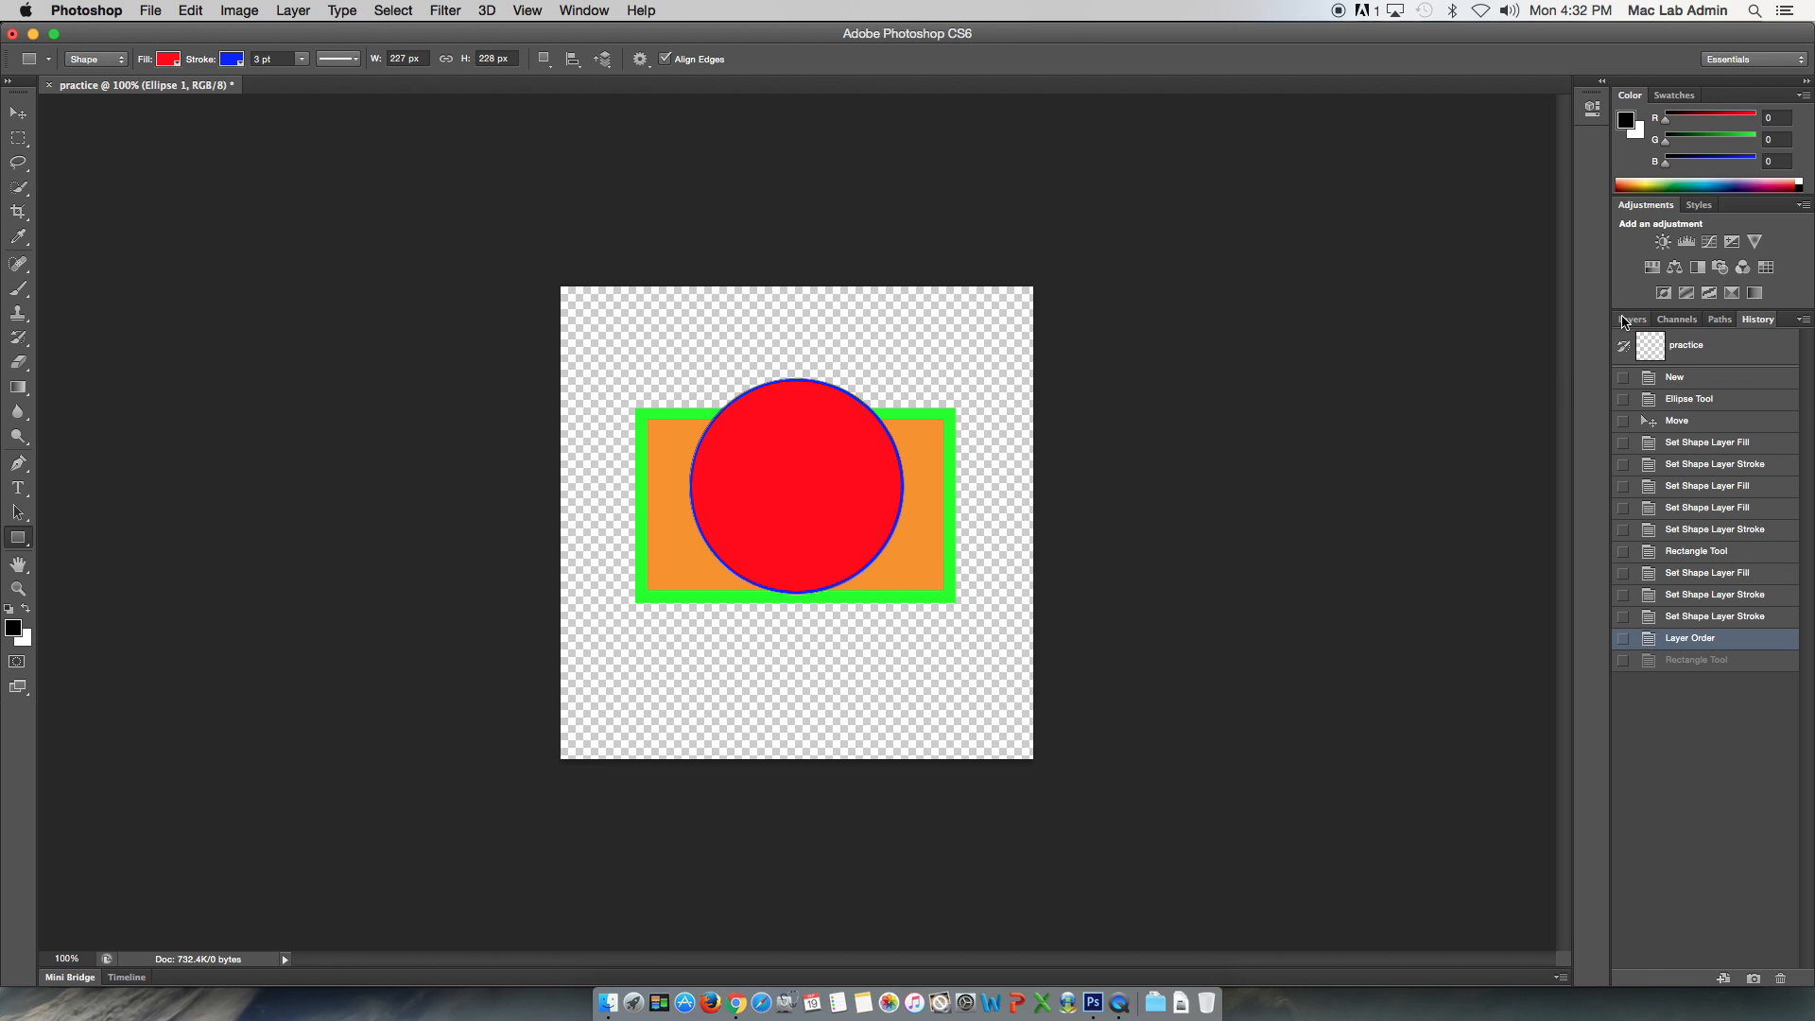
{"action": "left_click", "coordinate": [1622, 319]}
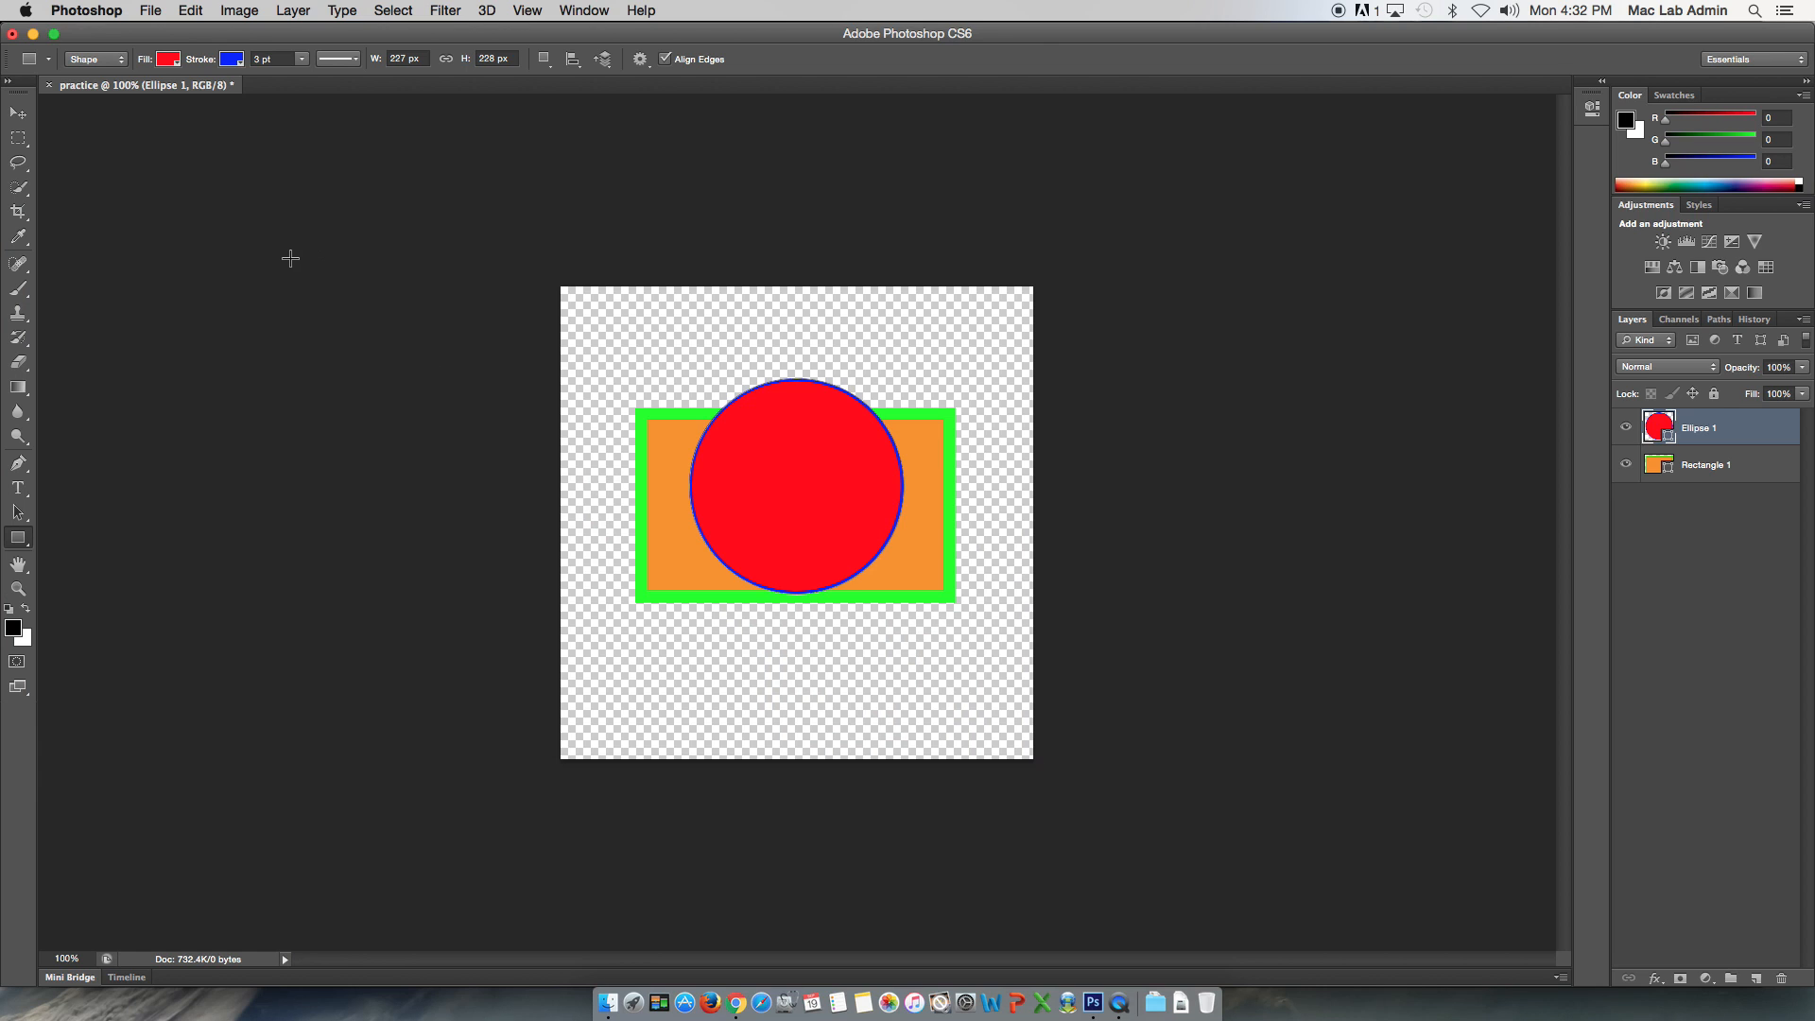
Move the red circle around over the orange rectangle with the Move tool, leaving it slightly lower than before
{"action": "key", "text": "v"}
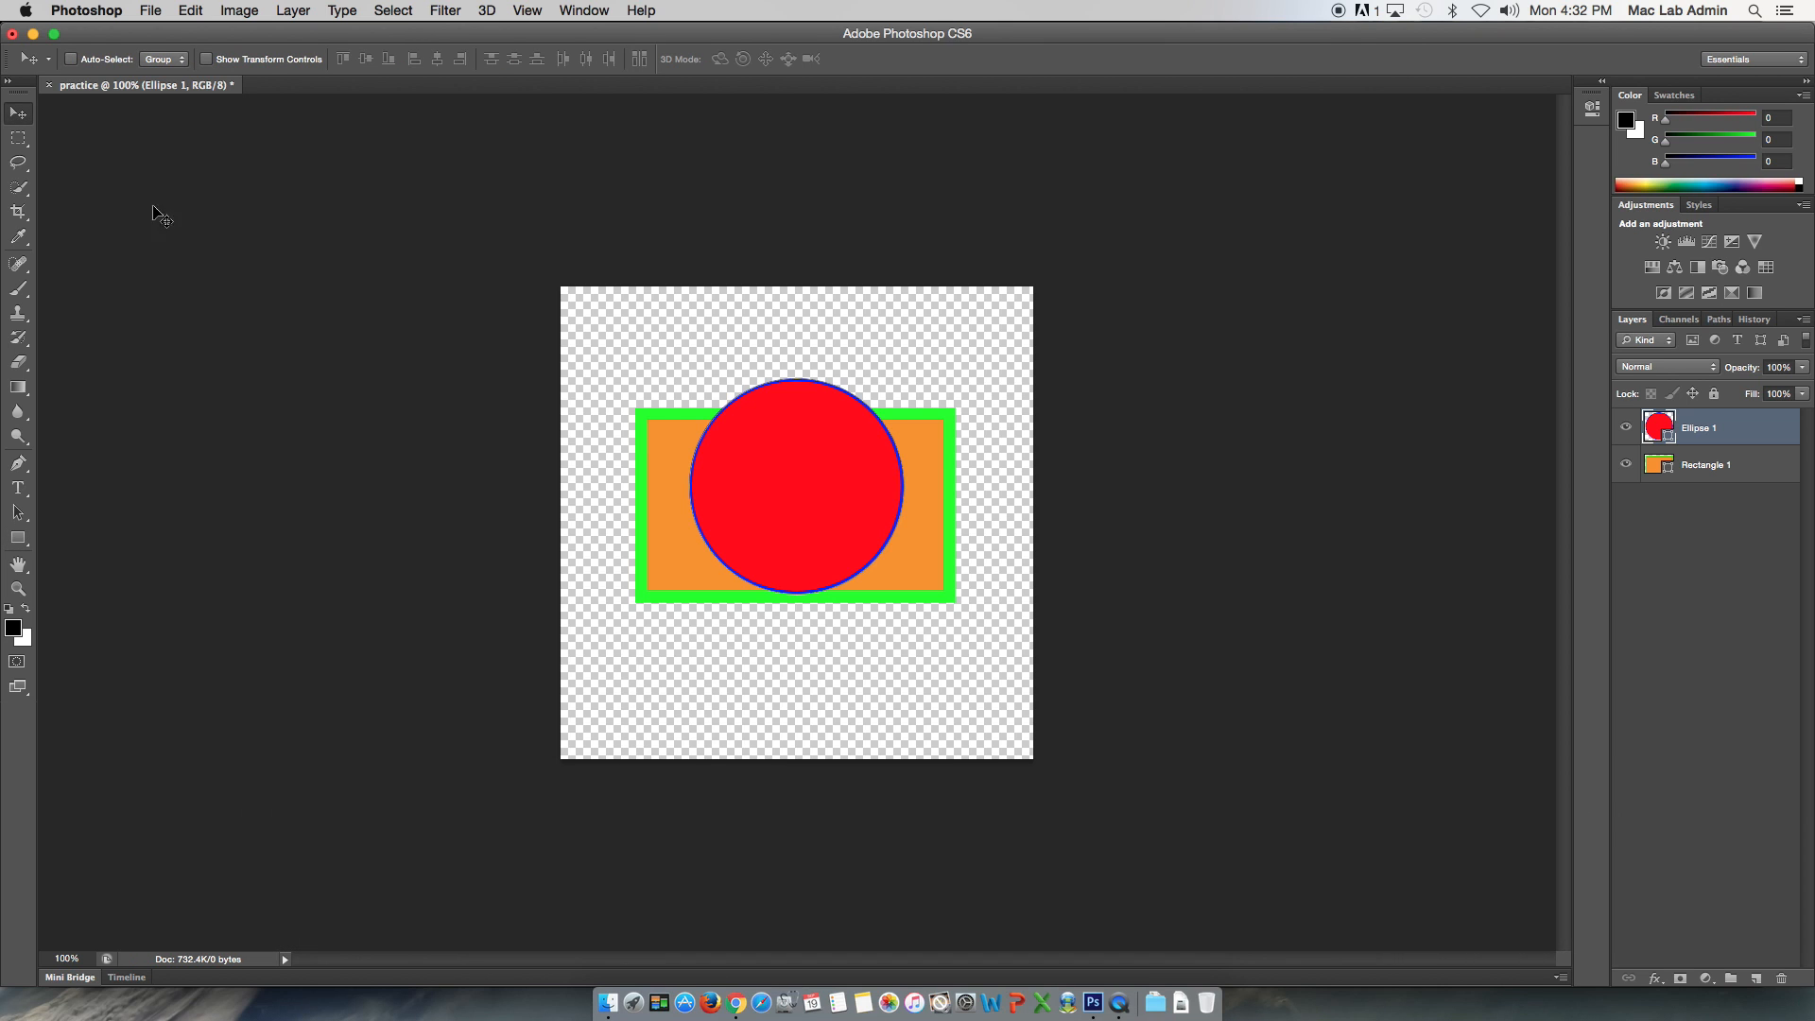
{"action": "mouse_move", "coordinate": [823, 474]}
{"action": "left_mouse_down"}
{"action": "mouse_move", "coordinate": [862, 600]}
{"action": "mouse_move", "coordinate": [737, 404]}
{"action": "mouse_move", "coordinate": [811, 609]}
{"action": "mouse_move", "coordinate": [855, 502]}
{"action": "mouse_move", "coordinate": [820, 484]}
{"action": "left_mouse_up"}
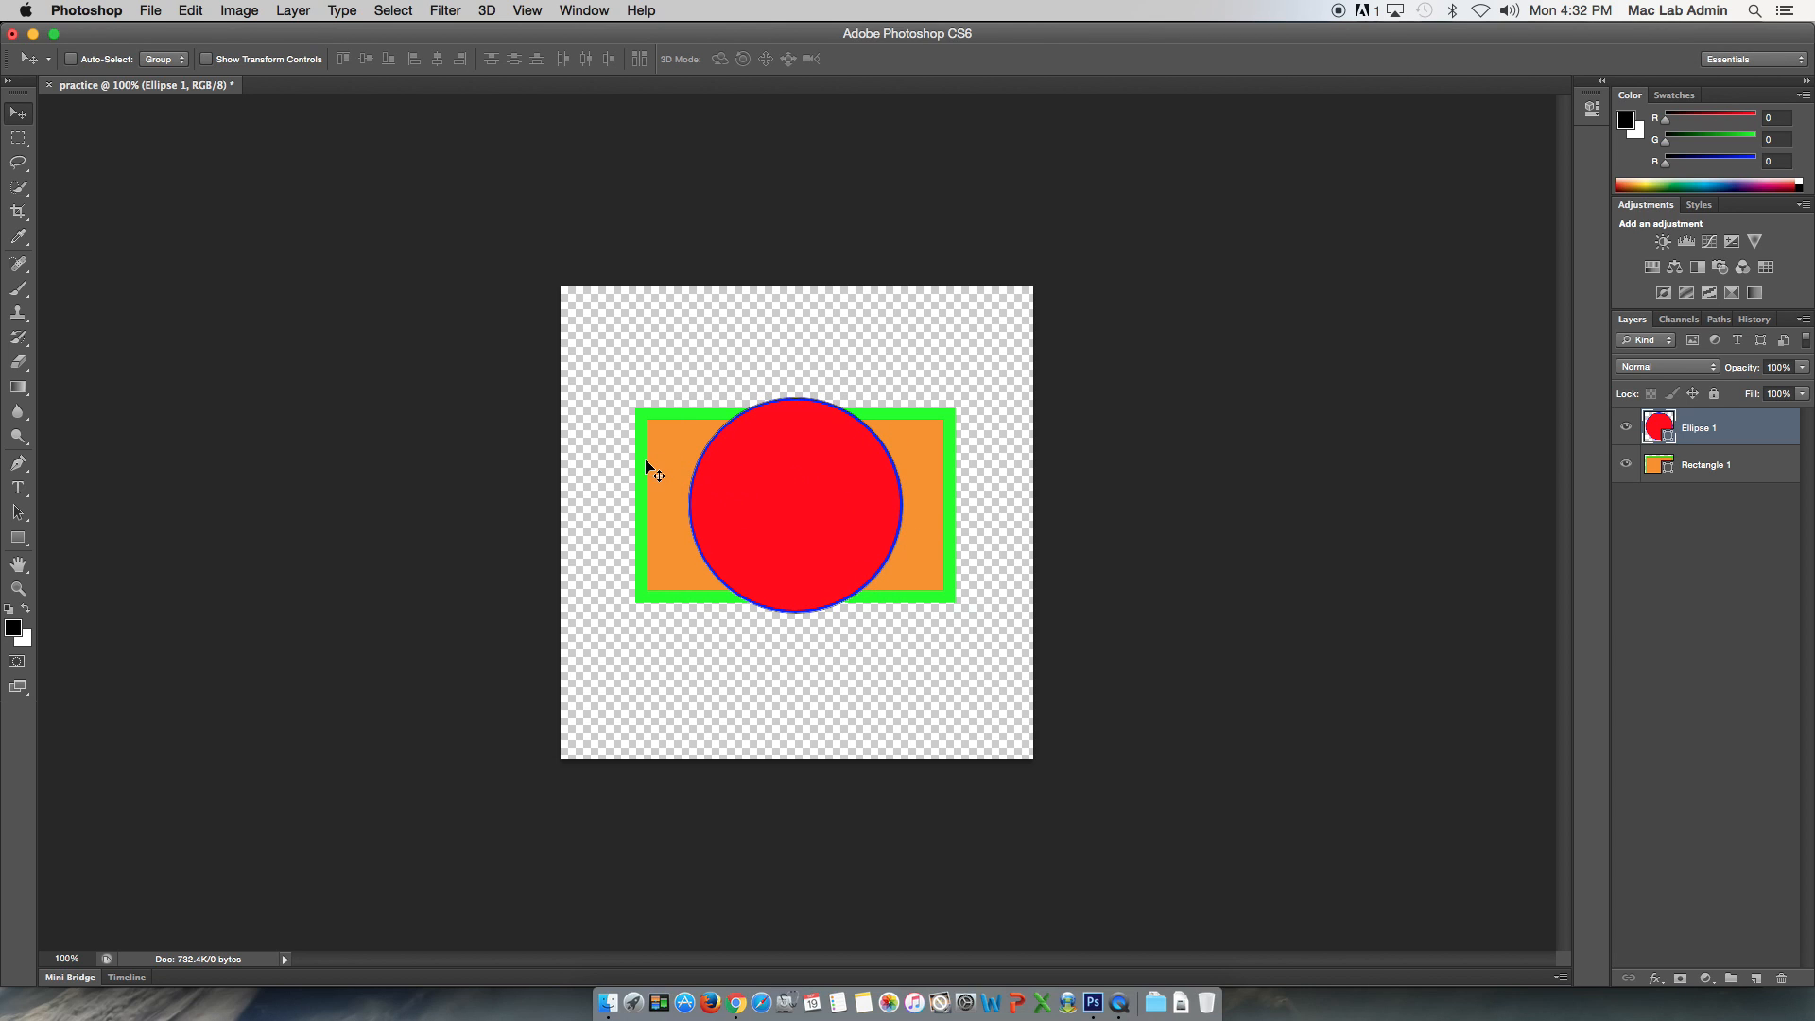
{"action": "left_click_drag", "start_coordinate": [655, 460], "coordinate": [704, 530]}
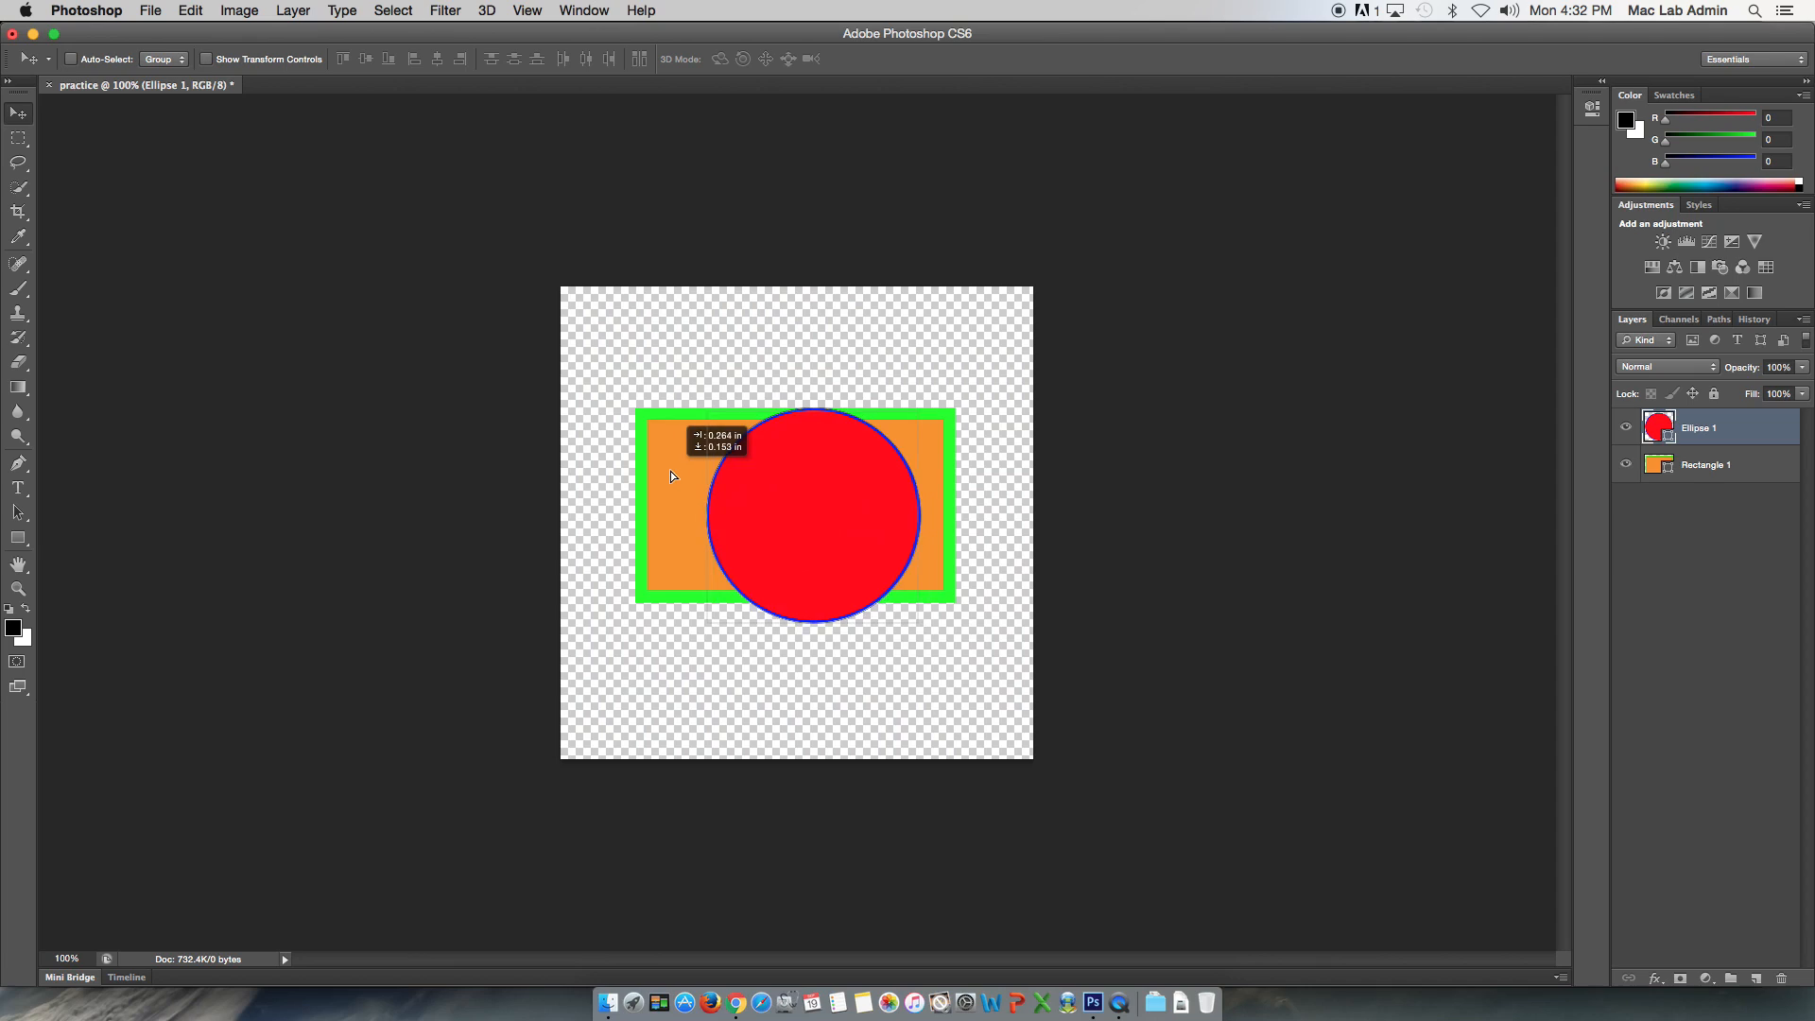
{"action": "left_click_drag", "start_coordinate": [672, 471], "coordinate": [665, 460]}
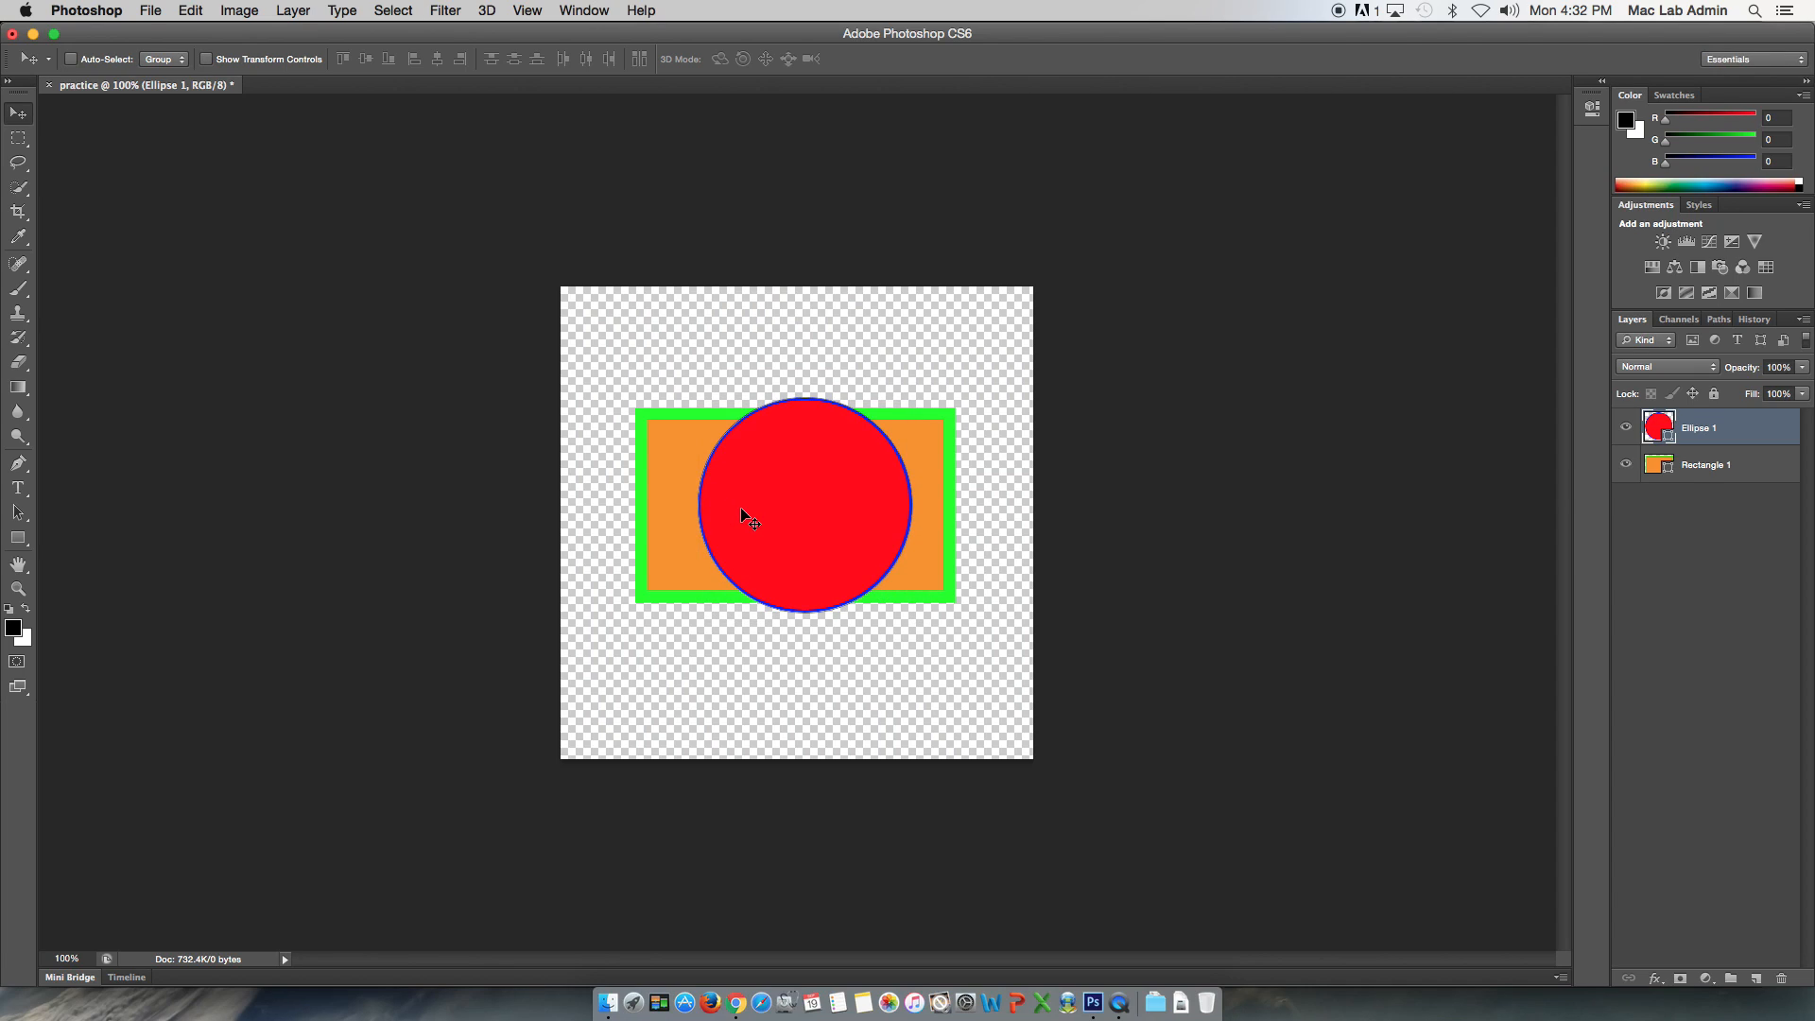
{"action": "left_click_drag", "start_coordinate": [769, 511], "coordinate": [744, 464]}
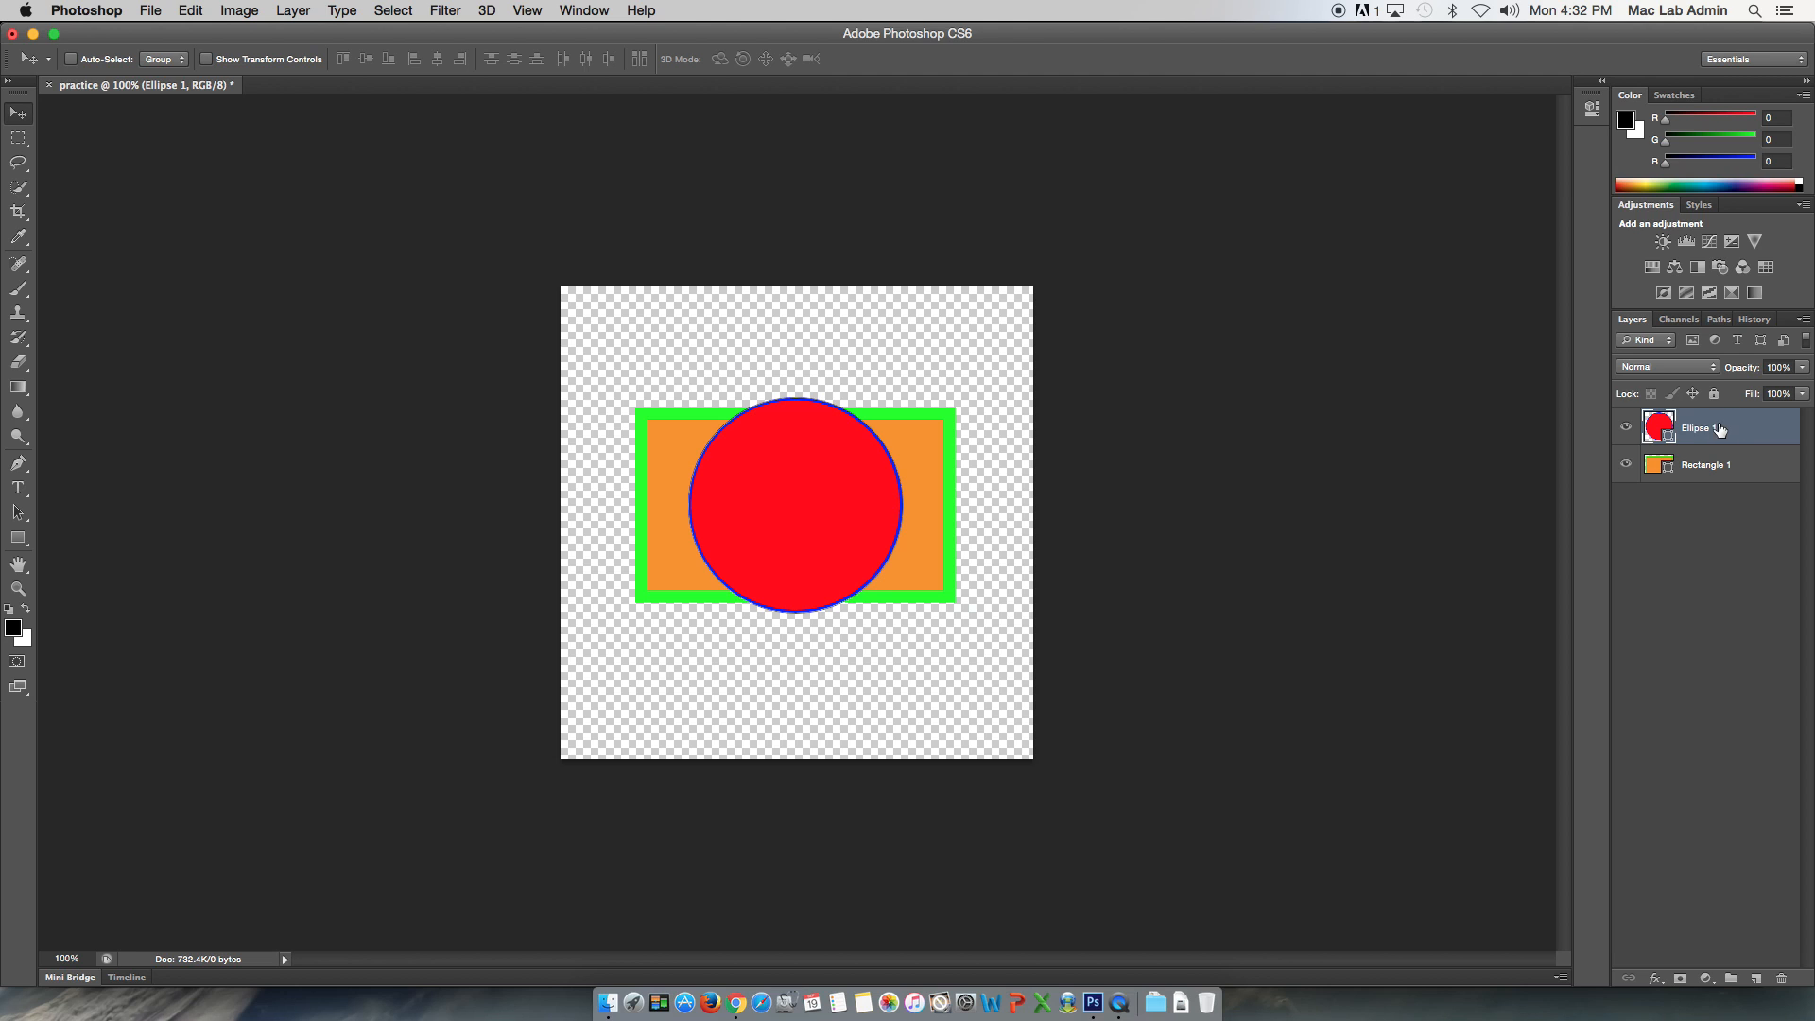
{"action": "left_click_drag", "start_coordinate": [672, 507], "coordinate": [745, 512]}
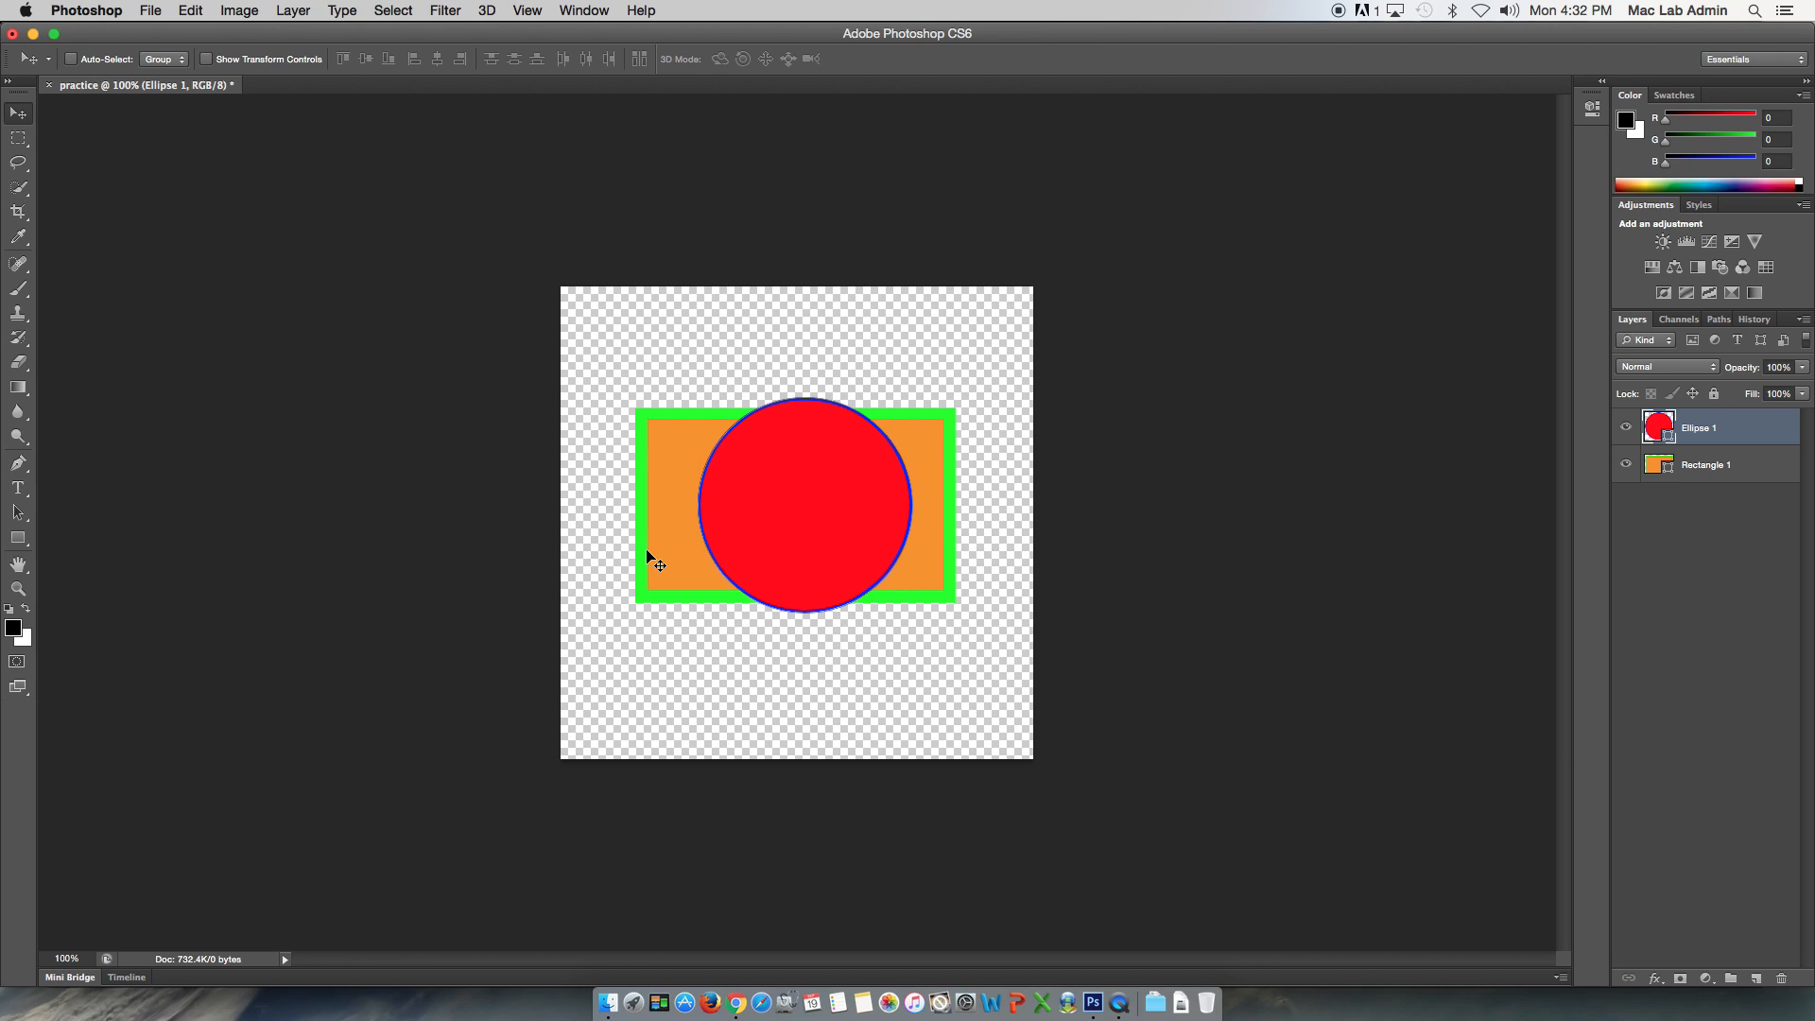
Select the Rectangle 1 and Ellipse 1 layers in turn and move each shape until the circle overlaps the rectangle's upper edge
{"action": "left_click", "coordinate": [1696, 471]}
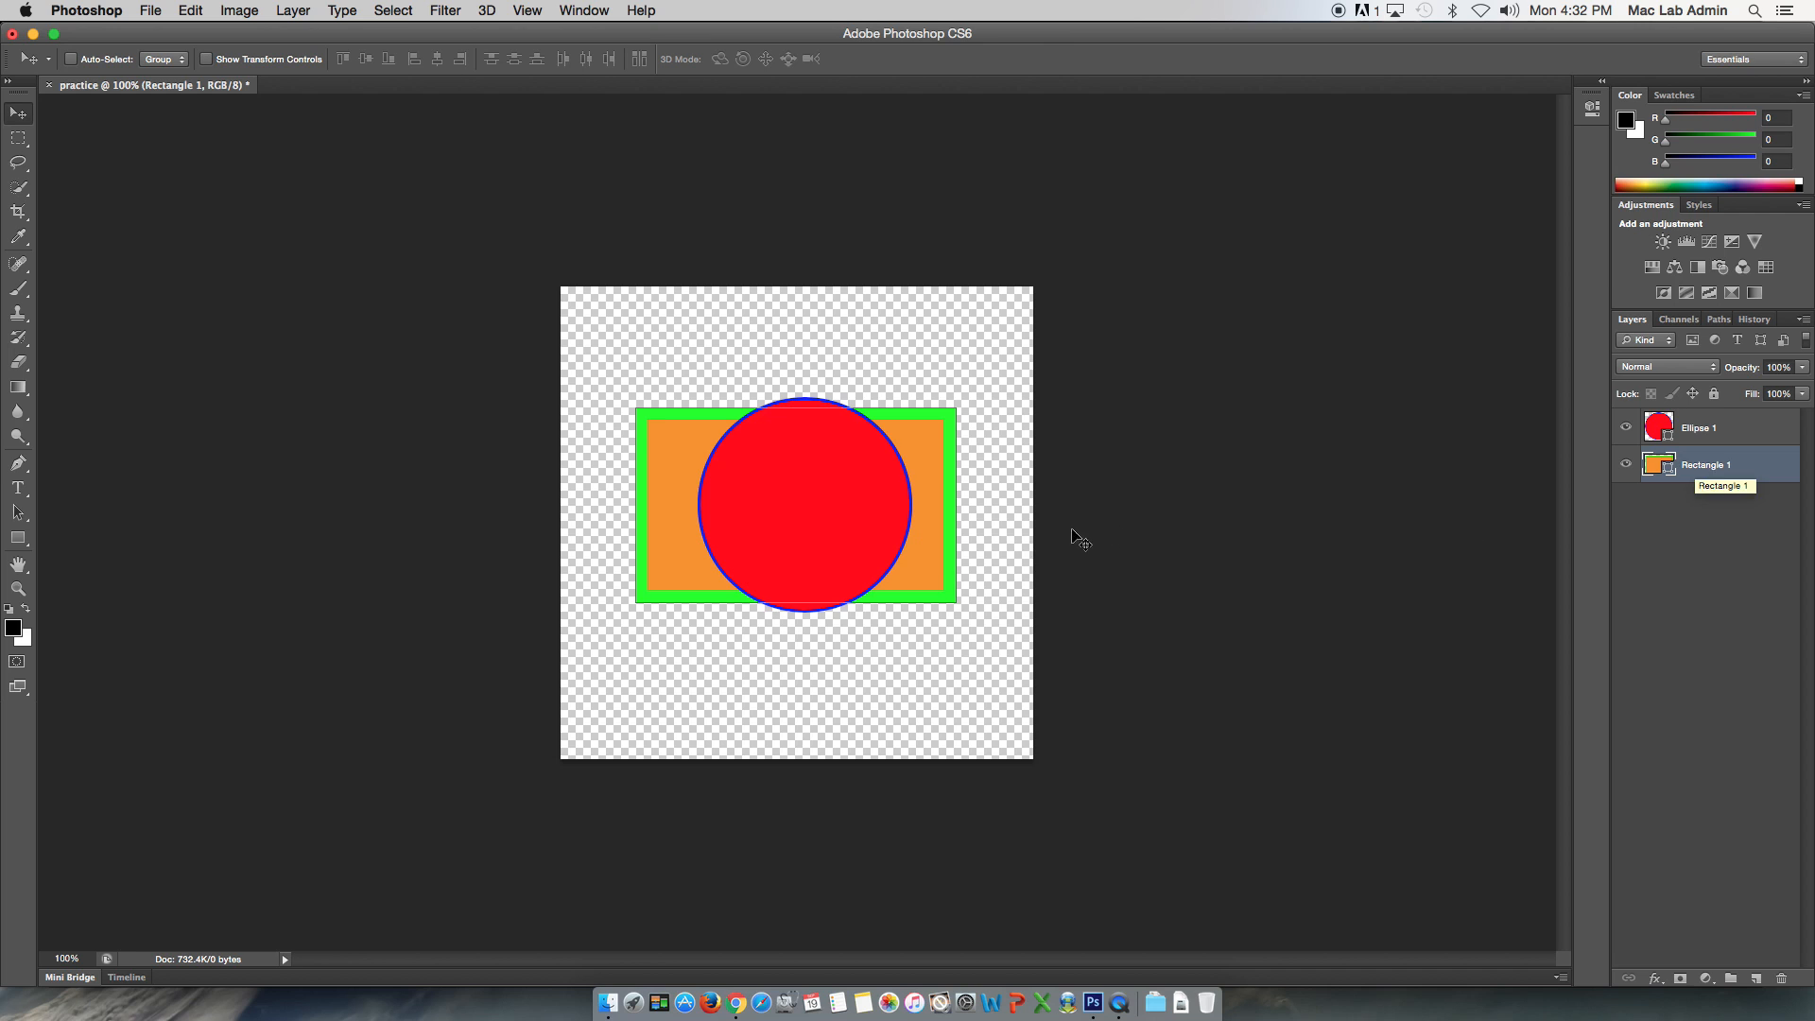
{"action": "mouse_move", "coordinate": [910, 559]}
{"action": "left_mouse_down"}
{"action": "mouse_move", "coordinate": [936, 645]}
{"action": "mouse_move", "coordinate": [955, 482]}
{"action": "mouse_move", "coordinate": [868, 432]}
{"action": "mouse_move", "coordinate": [930, 558]}
{"action": "mouse_move", "coordinate": [871, 586]}
{"action": "mouse_move", "coordinate": [866, 530]}
{"action": "mouse_move", "coordinate": [915, 554]}
{"action": "left_mouse_up"}
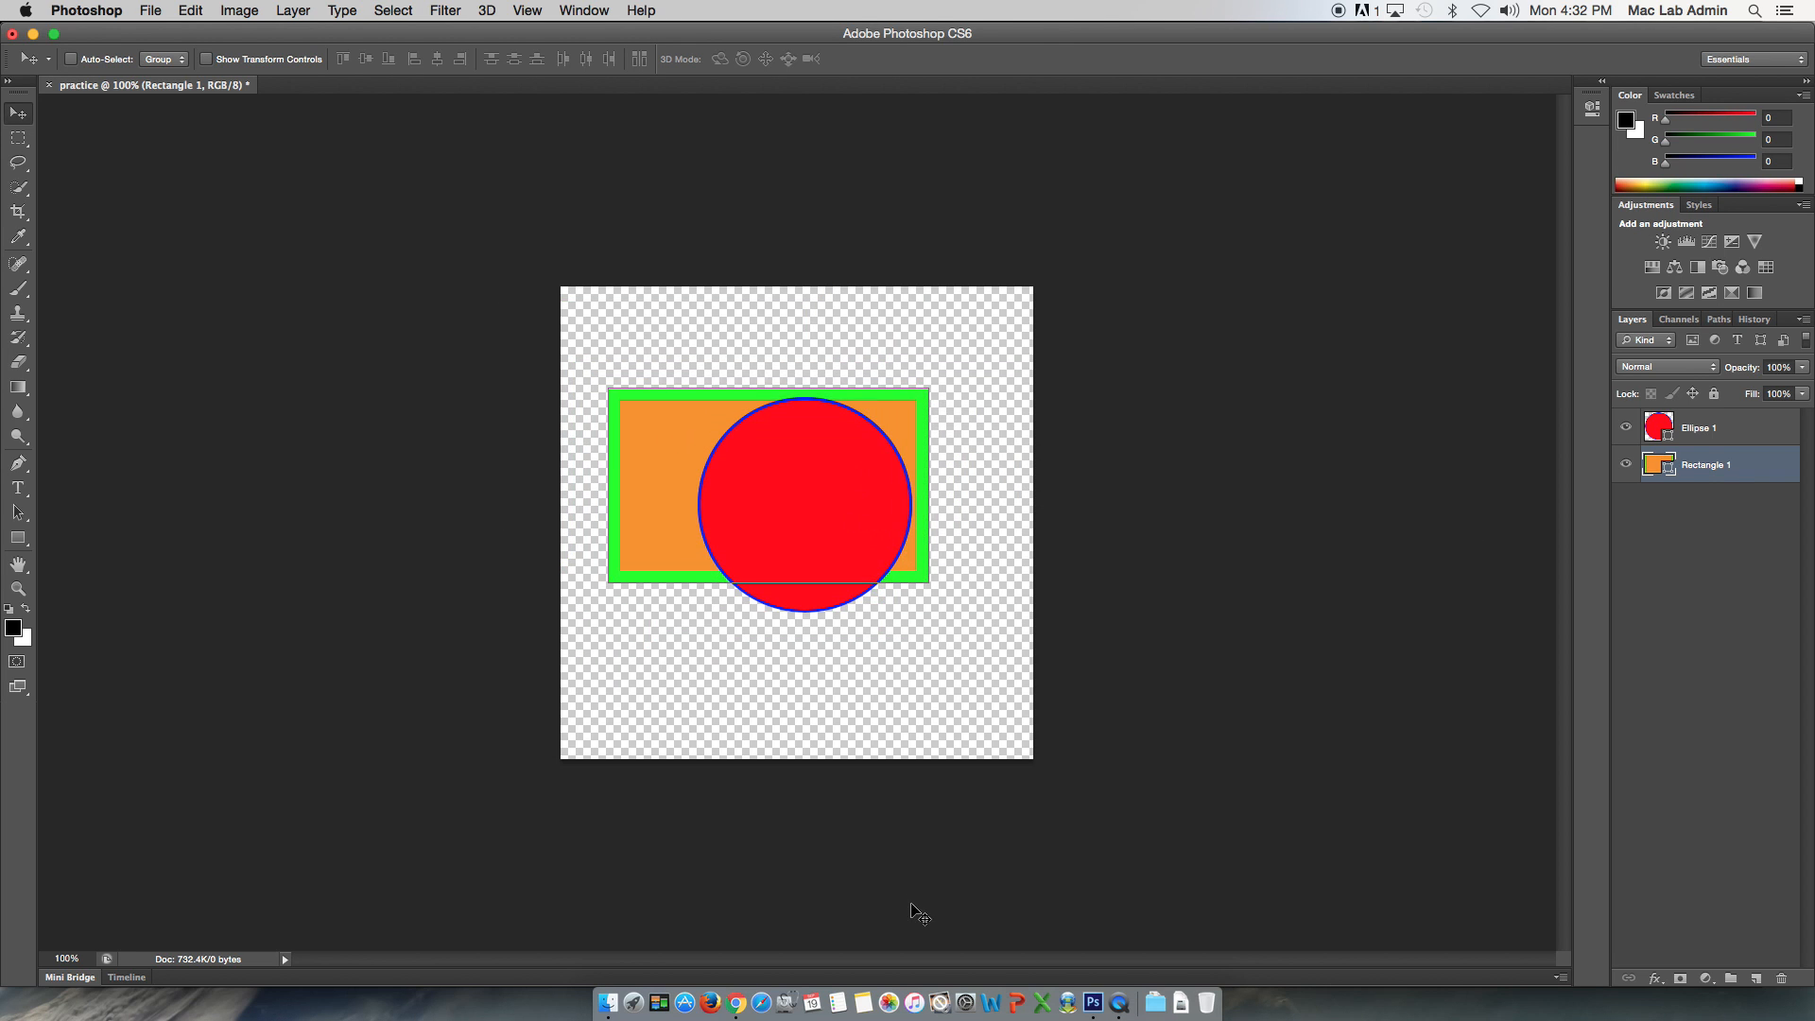
{"action": "left_click", "coordinate": [1701, 423]}
{"action": "left_click_drag", "start_coordinate": [810, 503], "coordinate": [805, 479]}
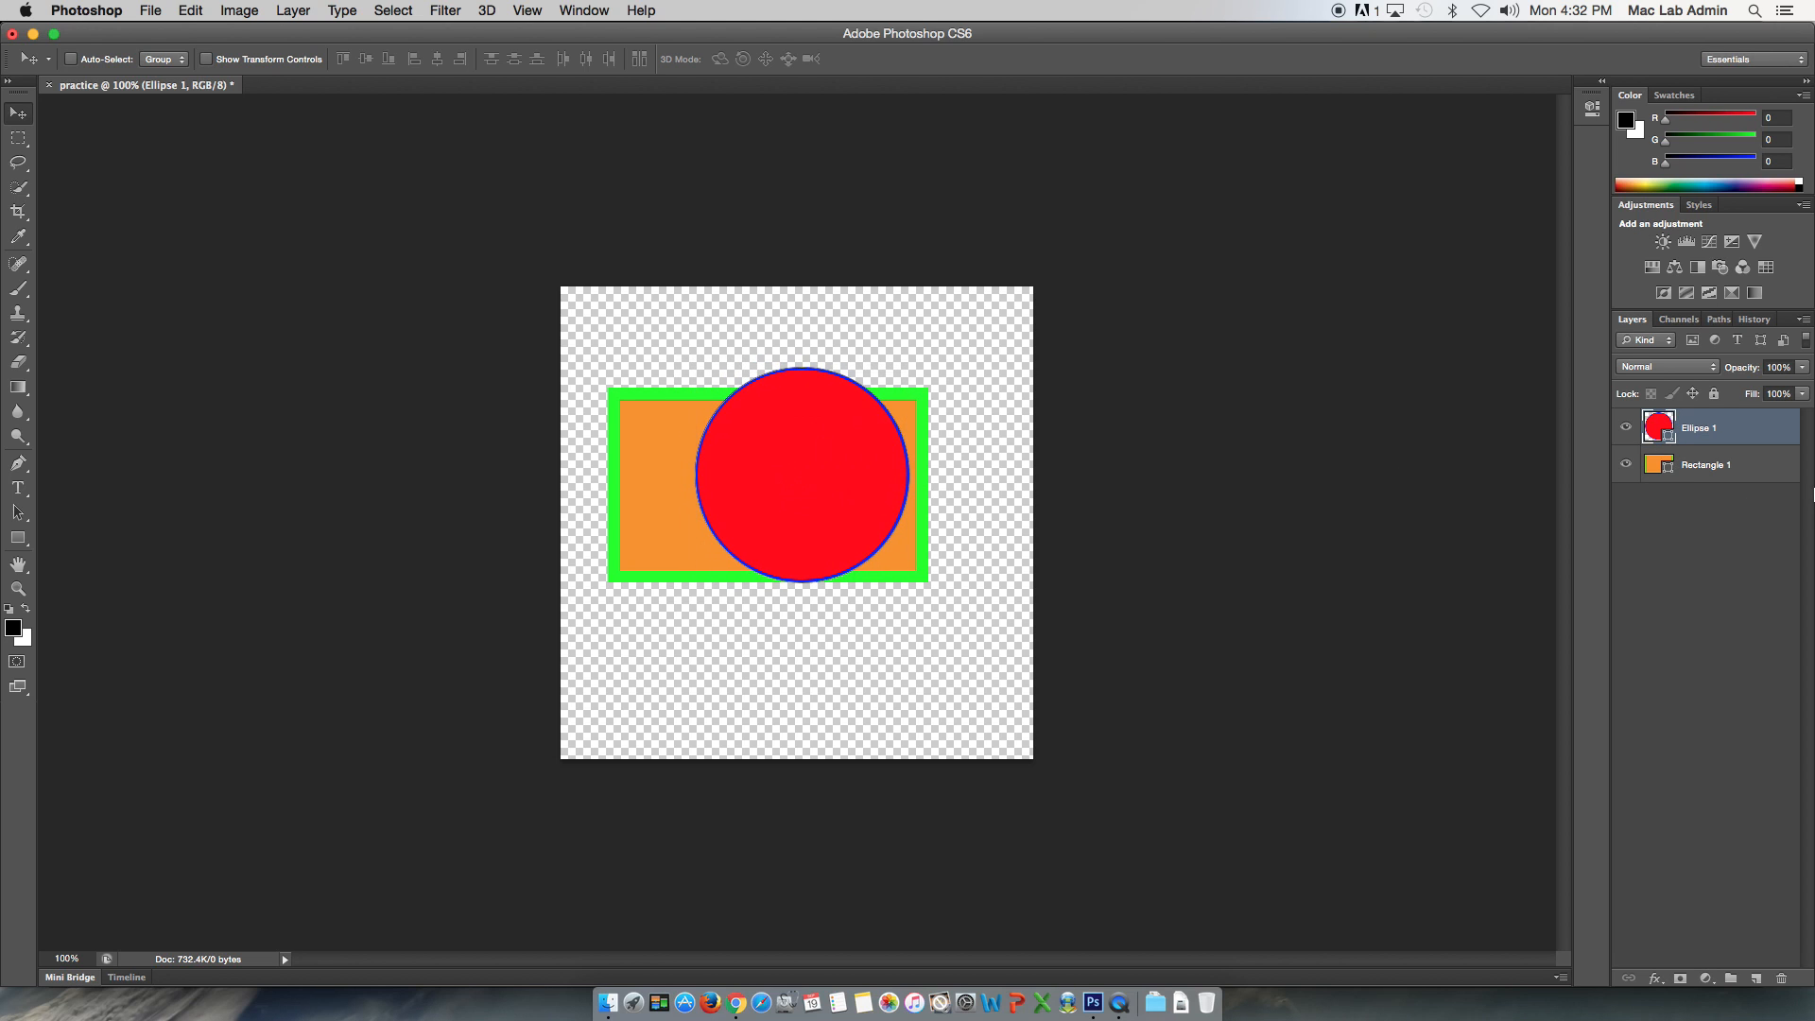
{"action": "left_click", "coordinate": [1755, 480]}
{"action": "left_click_drag", "start_coordinate": [922, 560], "coordinate": [932, 596]}
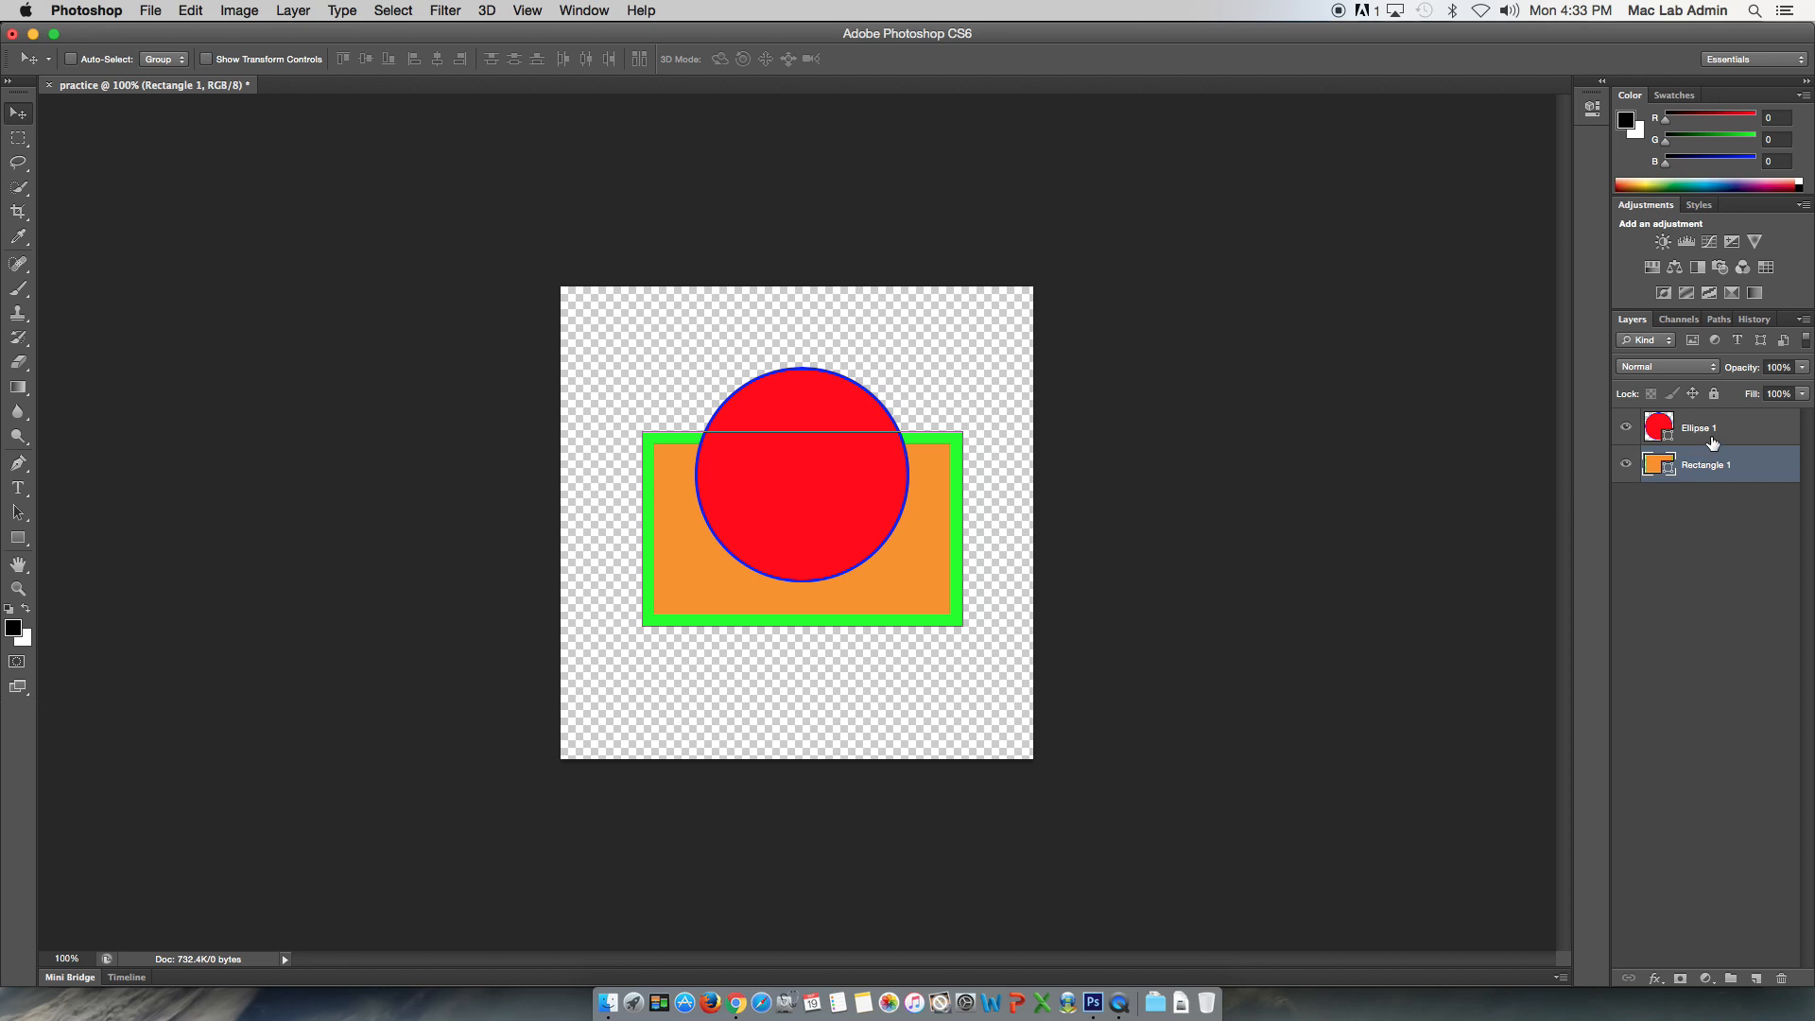
Move the circle behind the rectangle and to the canvas's upper-left corner, and return it to the rectangle's centre with Ellipse 1 on top
{"action": "left_click_drag", "start_coordinate": [1715, 433], "coordinate": [1702, 482]}
{"action": "left_click_drag", "start_coordinate": [811, 400], "coordinate": [659, 304]}
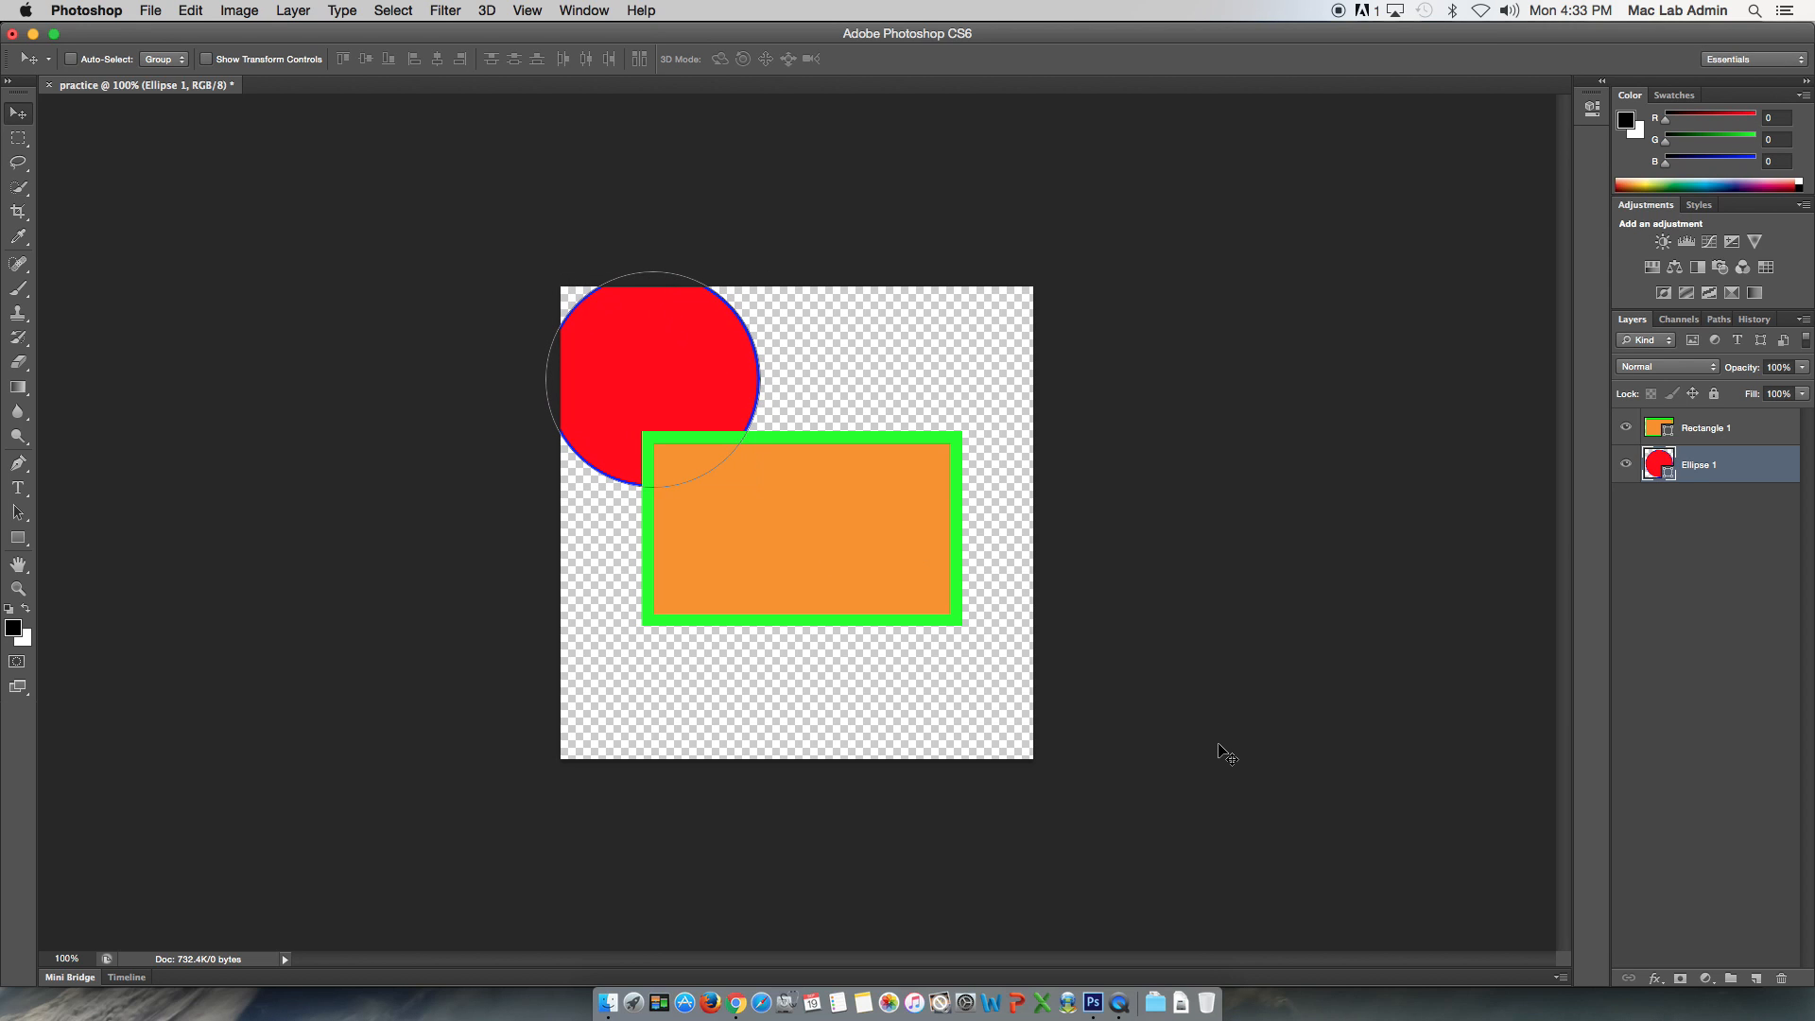
{"action": "left_click_drag", "start_coordinate": [670, 379], "coordinate": [829, 532]}
{"action": "left_click_drag", "start_coordinate": [1713, 468], "coordinate": [1699, 430]}
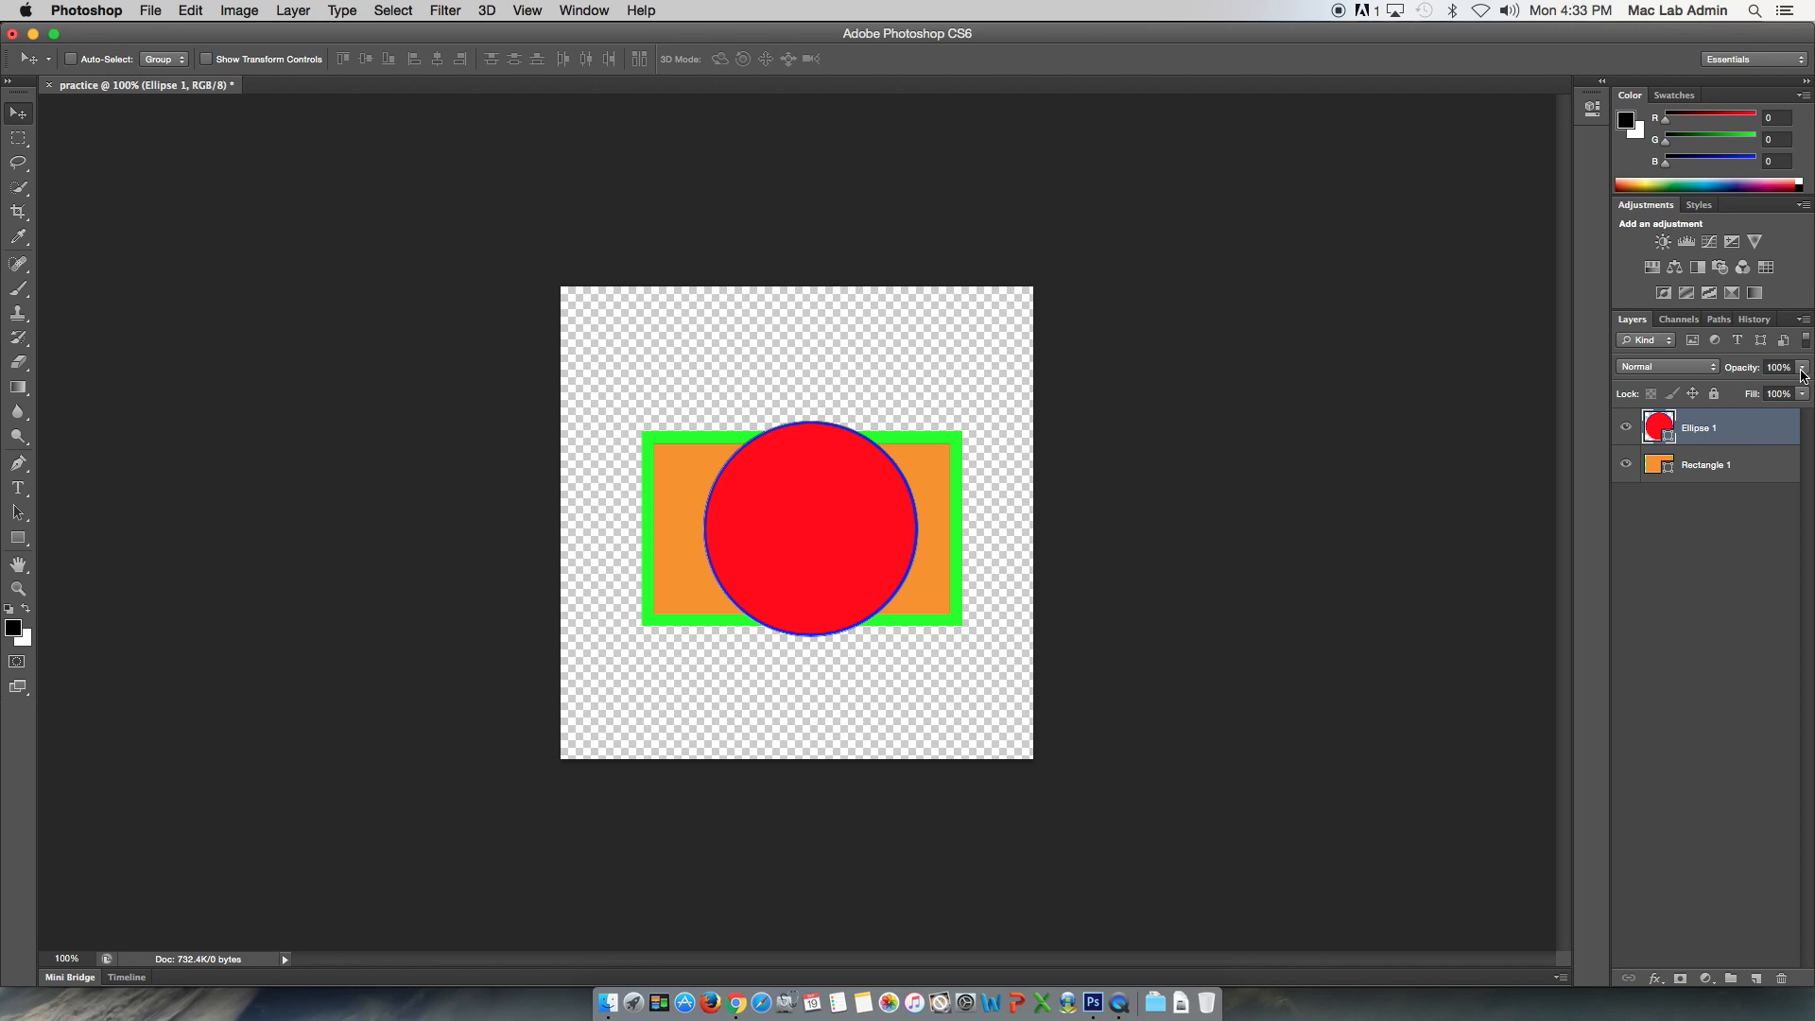
Lower the Ellipse 1 layer's opacity through 61% to 17% and restore it to 100%
{"action": "left_click", "coordinate": [1803, 368]}
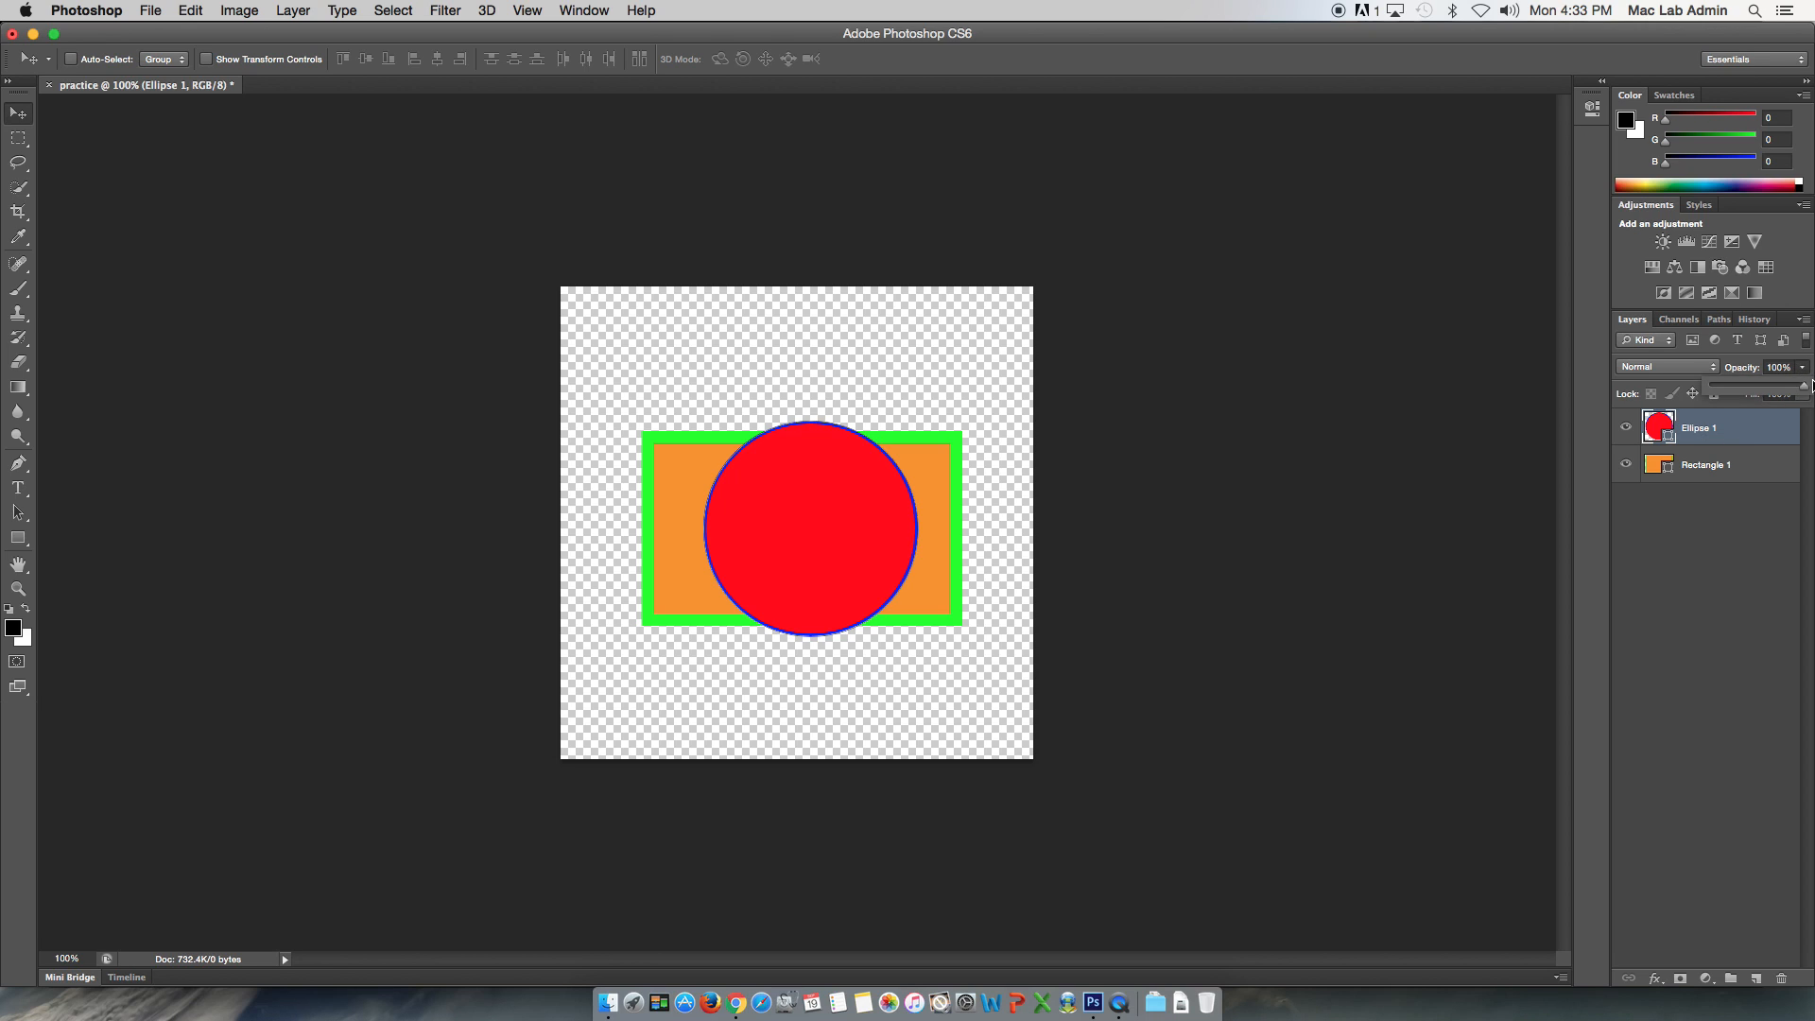
{"action": "left_click_drag", "start_coordinate": [1805, 391], "coordinate": [1783, 396]}
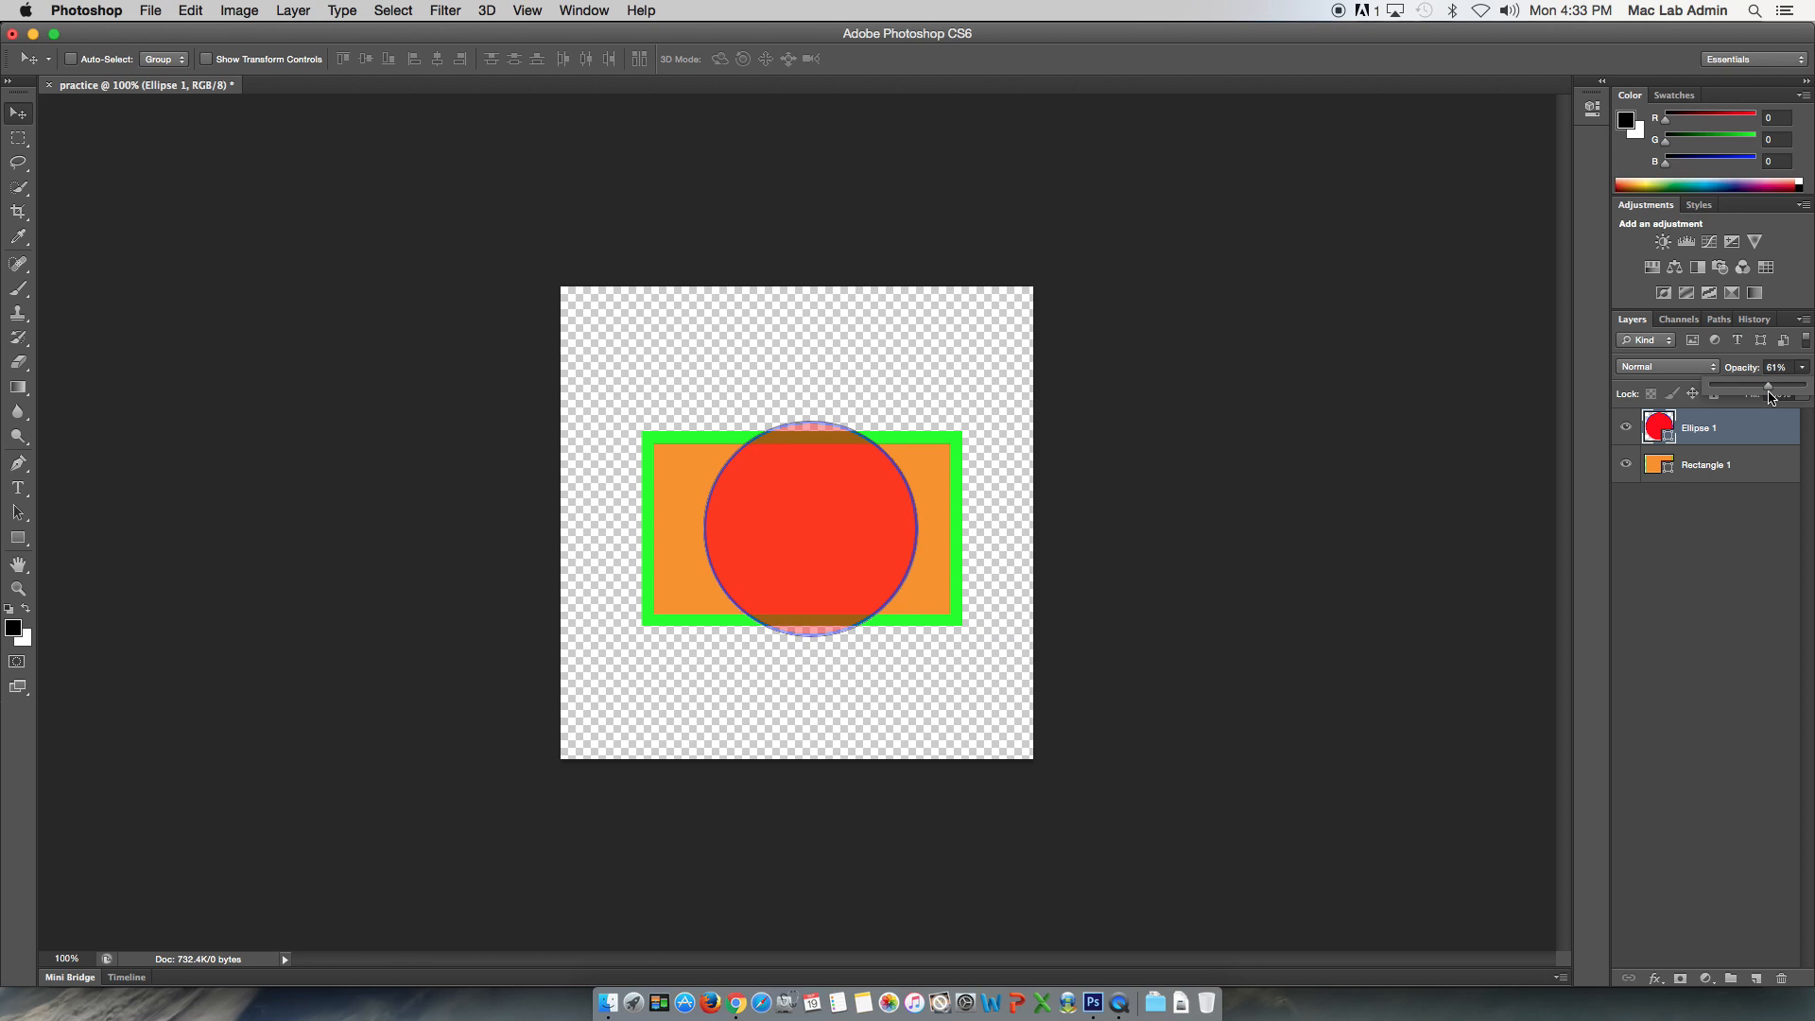
{"action": "left_click_drag", "start_coordinate": [1759, 397], "coordinate": [1744, 398]}
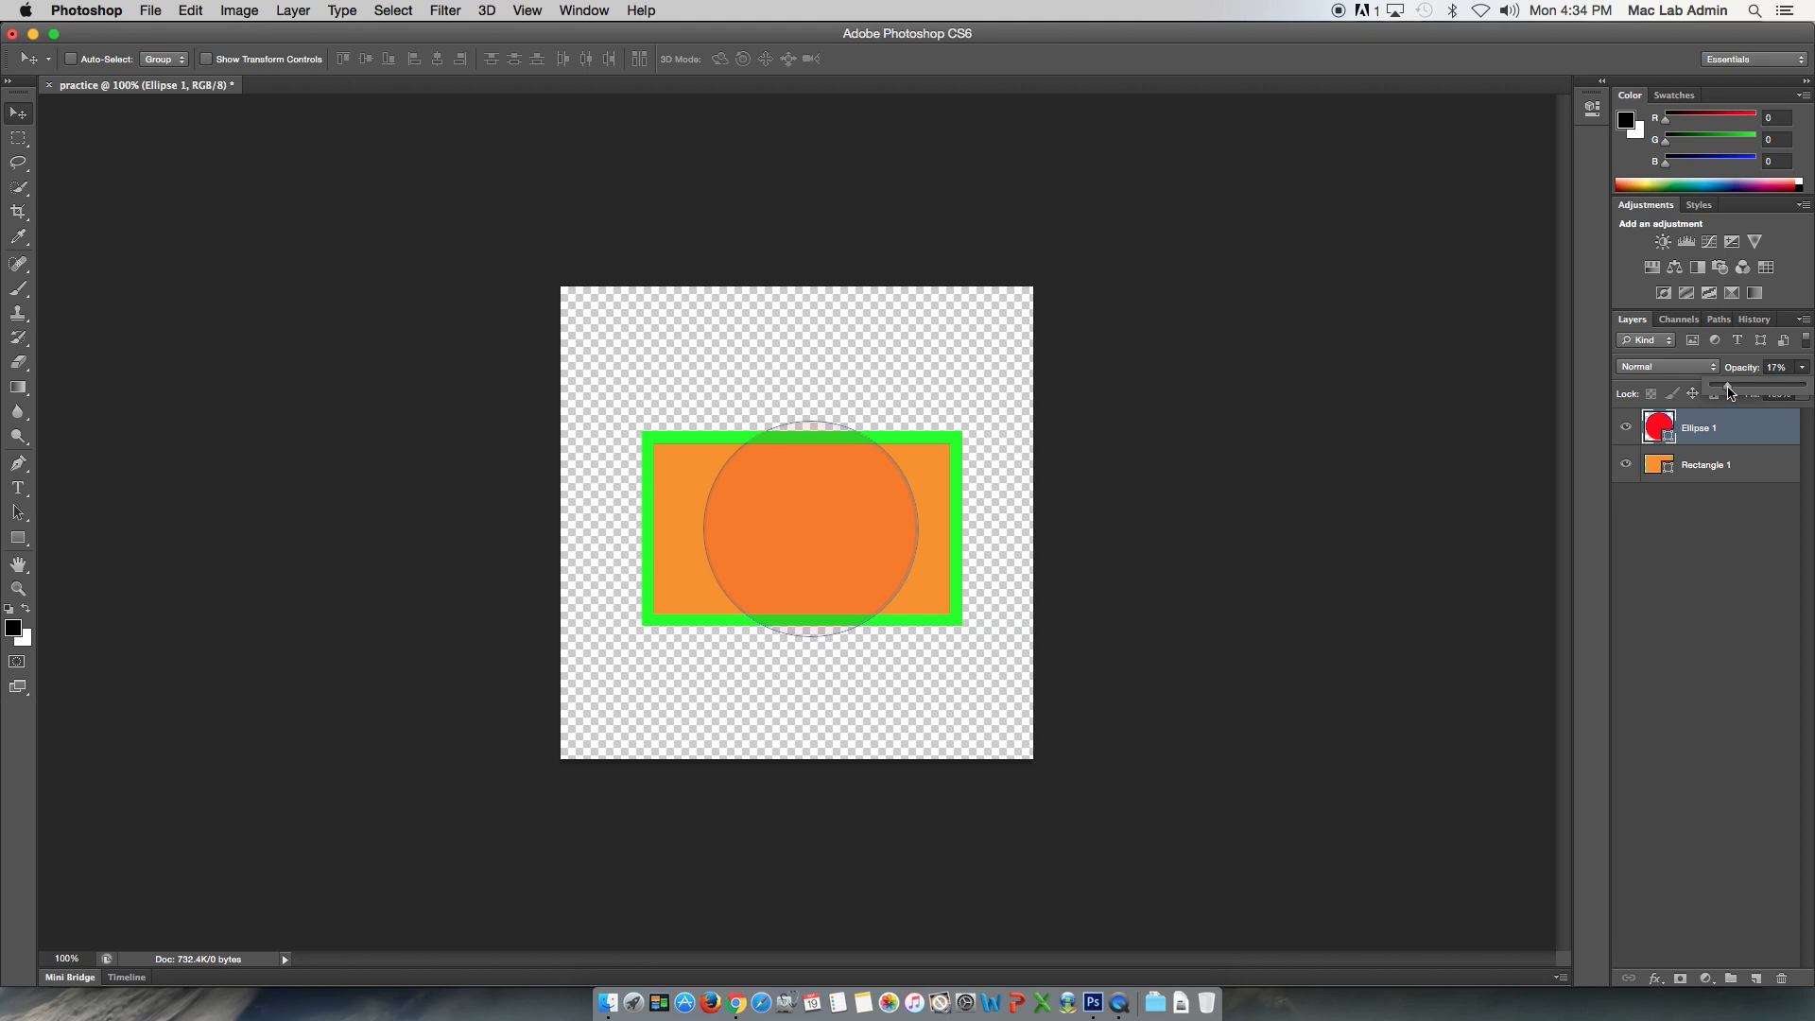
{"action": "left_click_drag", "start_coordinate": [1740, 391], "coordinate": [1801, 391]}
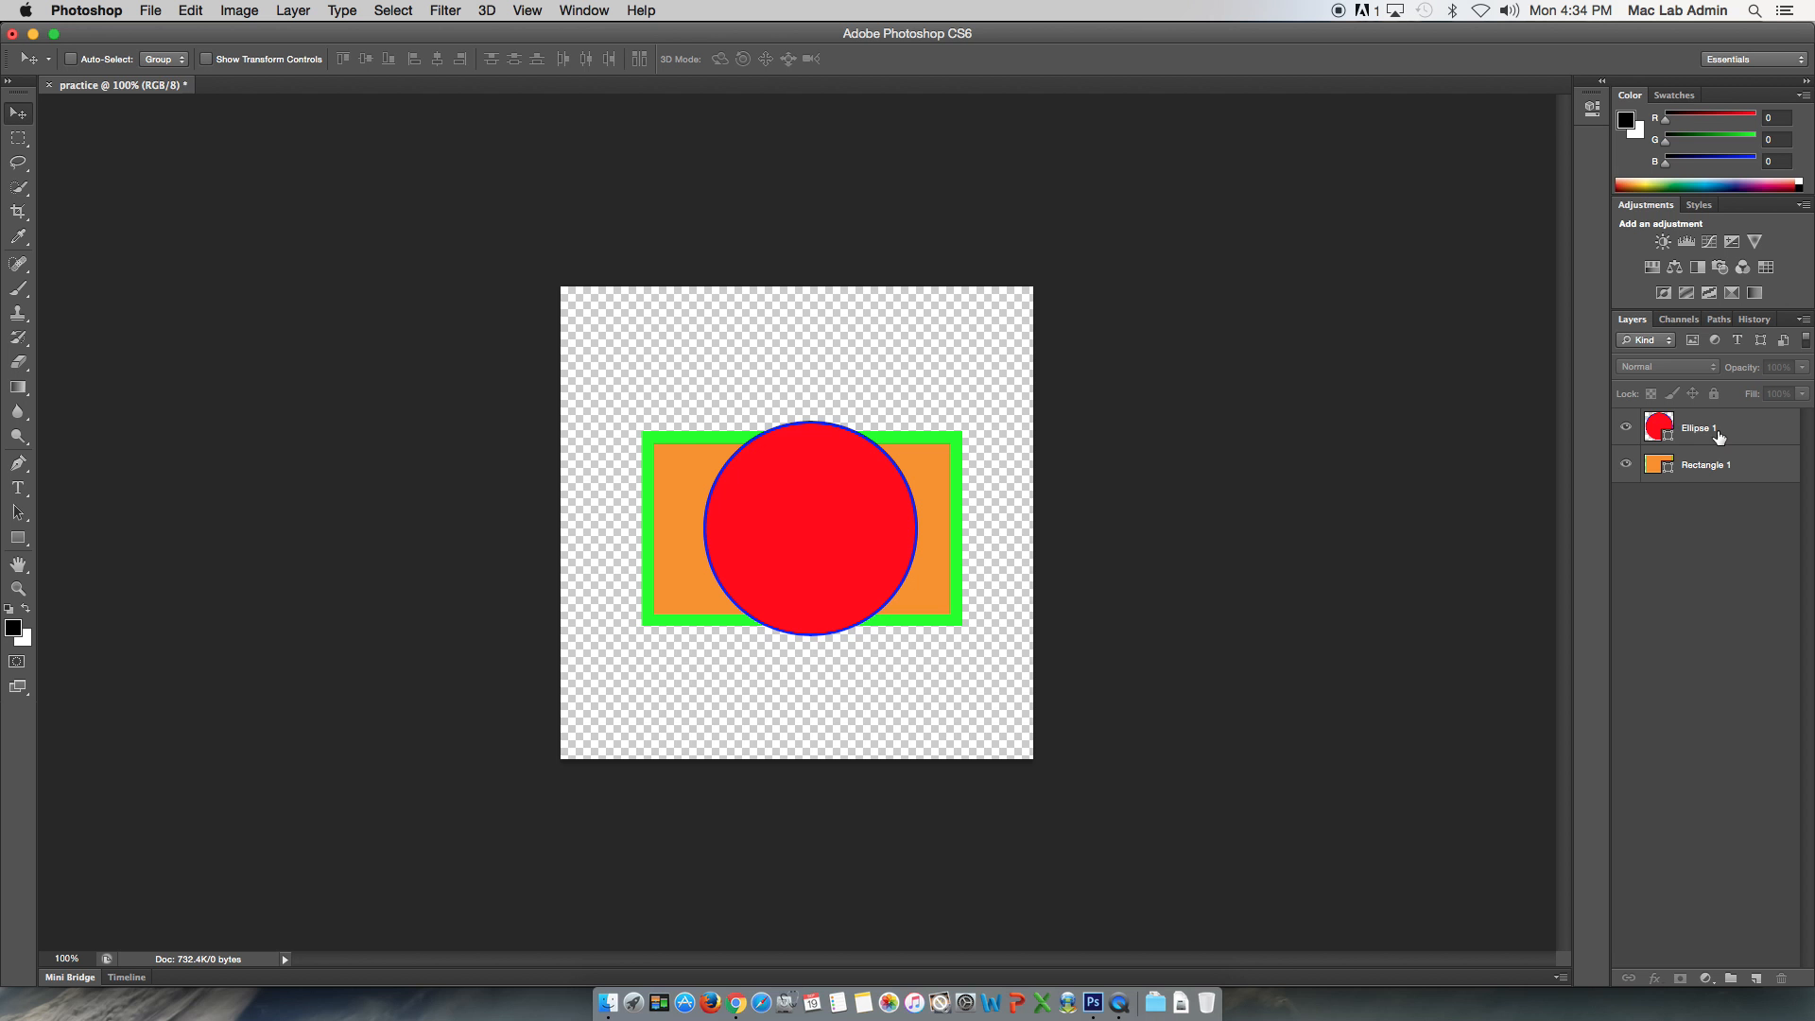
Switch the selection between the Ellipse 1 and Rectangle 1 layers, leaving Ellipse 1 selected
{"action": "left_click", "coordinate": [1712, 433]}
{"action": "left_click", "coordinate": [1709, 468]}
{"action": "left_click", "coordinate": [1709, 432]}
{"action": "left_click", "coordinate": [1708, 461]}
{"action": "left_click", "coordinate": [1706, 433]}
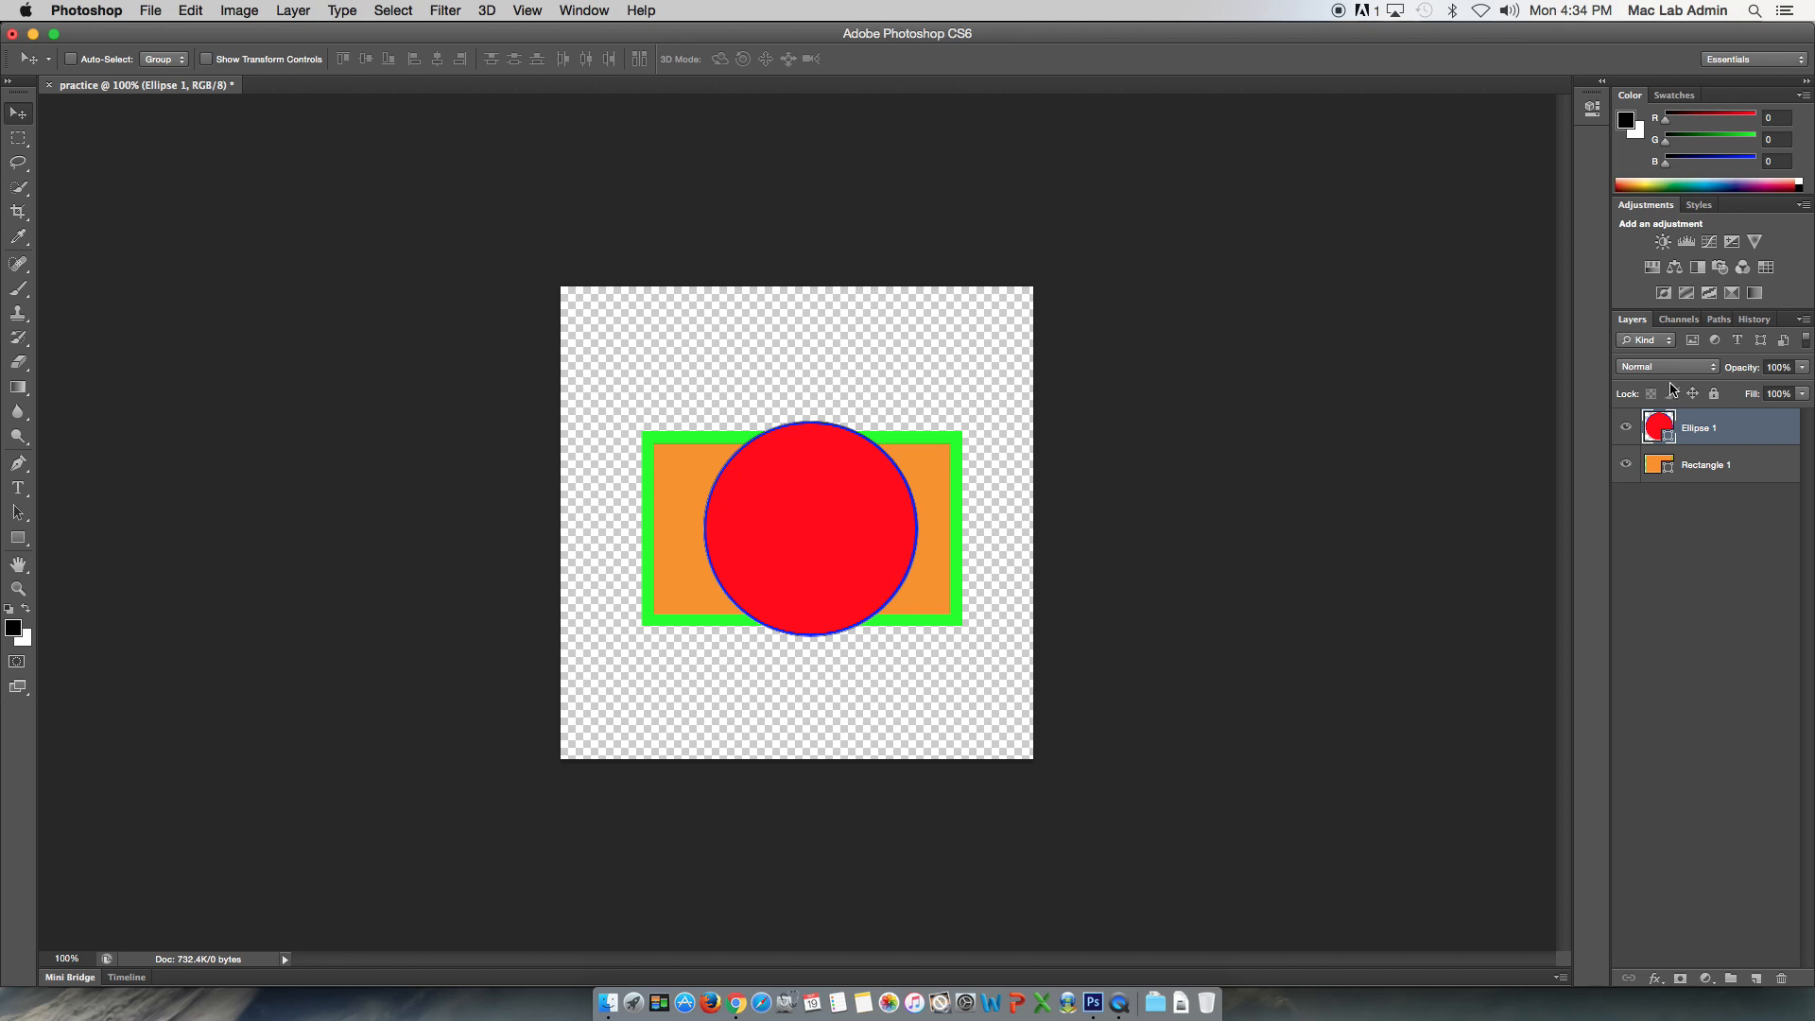
Try the Darken, Color Burn and Soft Light blend modes on the Ellipse 1 layer
{"action": "left_click", "coordinate": [1713, 369]}
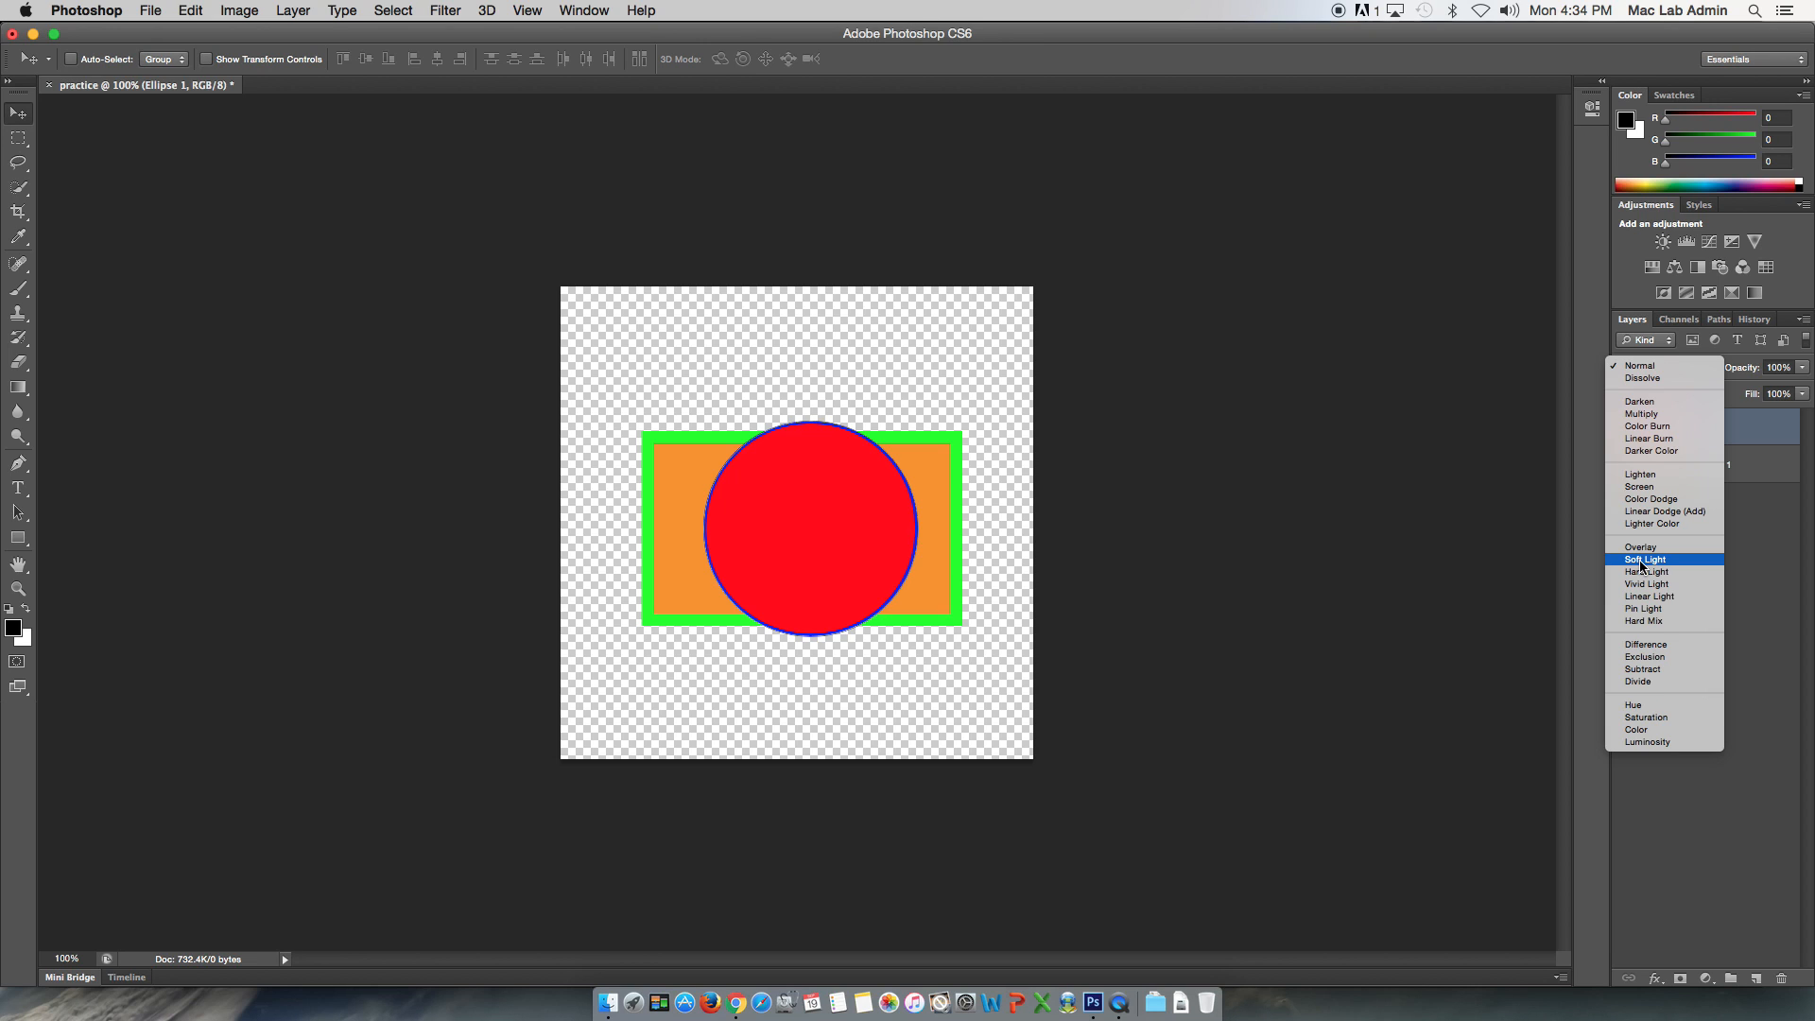
{"action": "left_click", "coordinate": [1646, 407]}
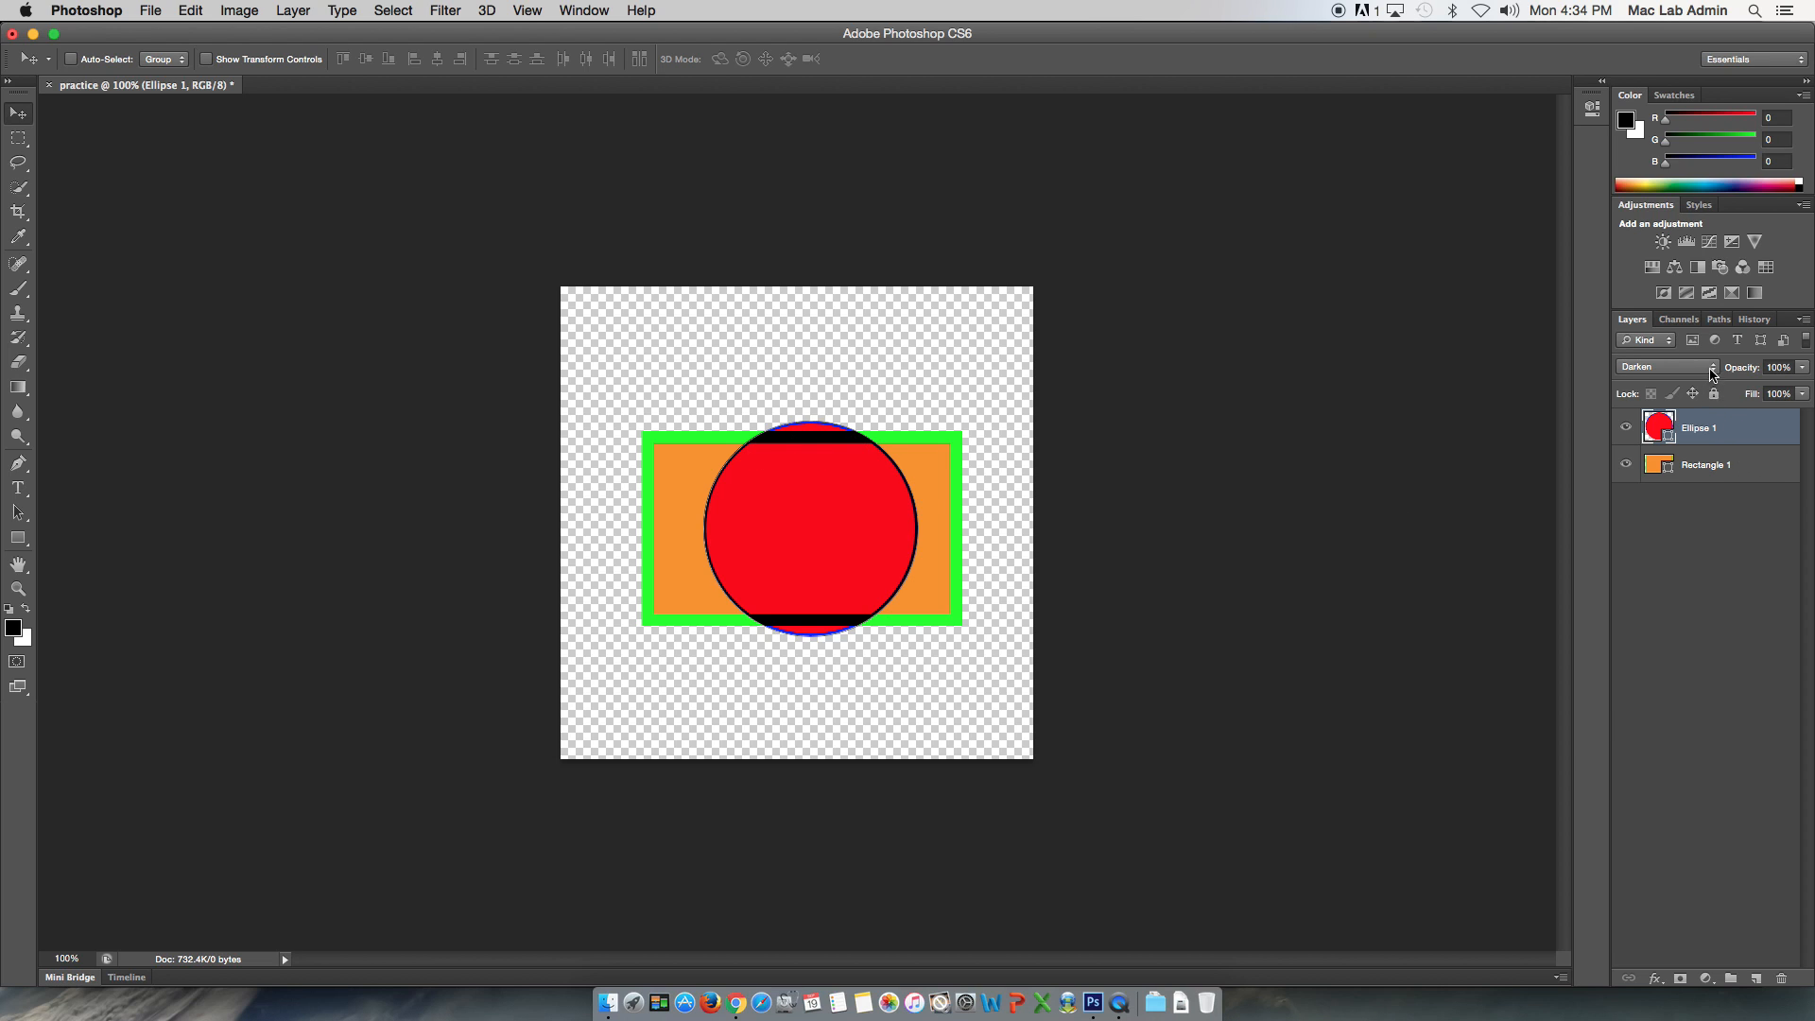
{"action": "left_click", "coordinate": [1714, 368]}
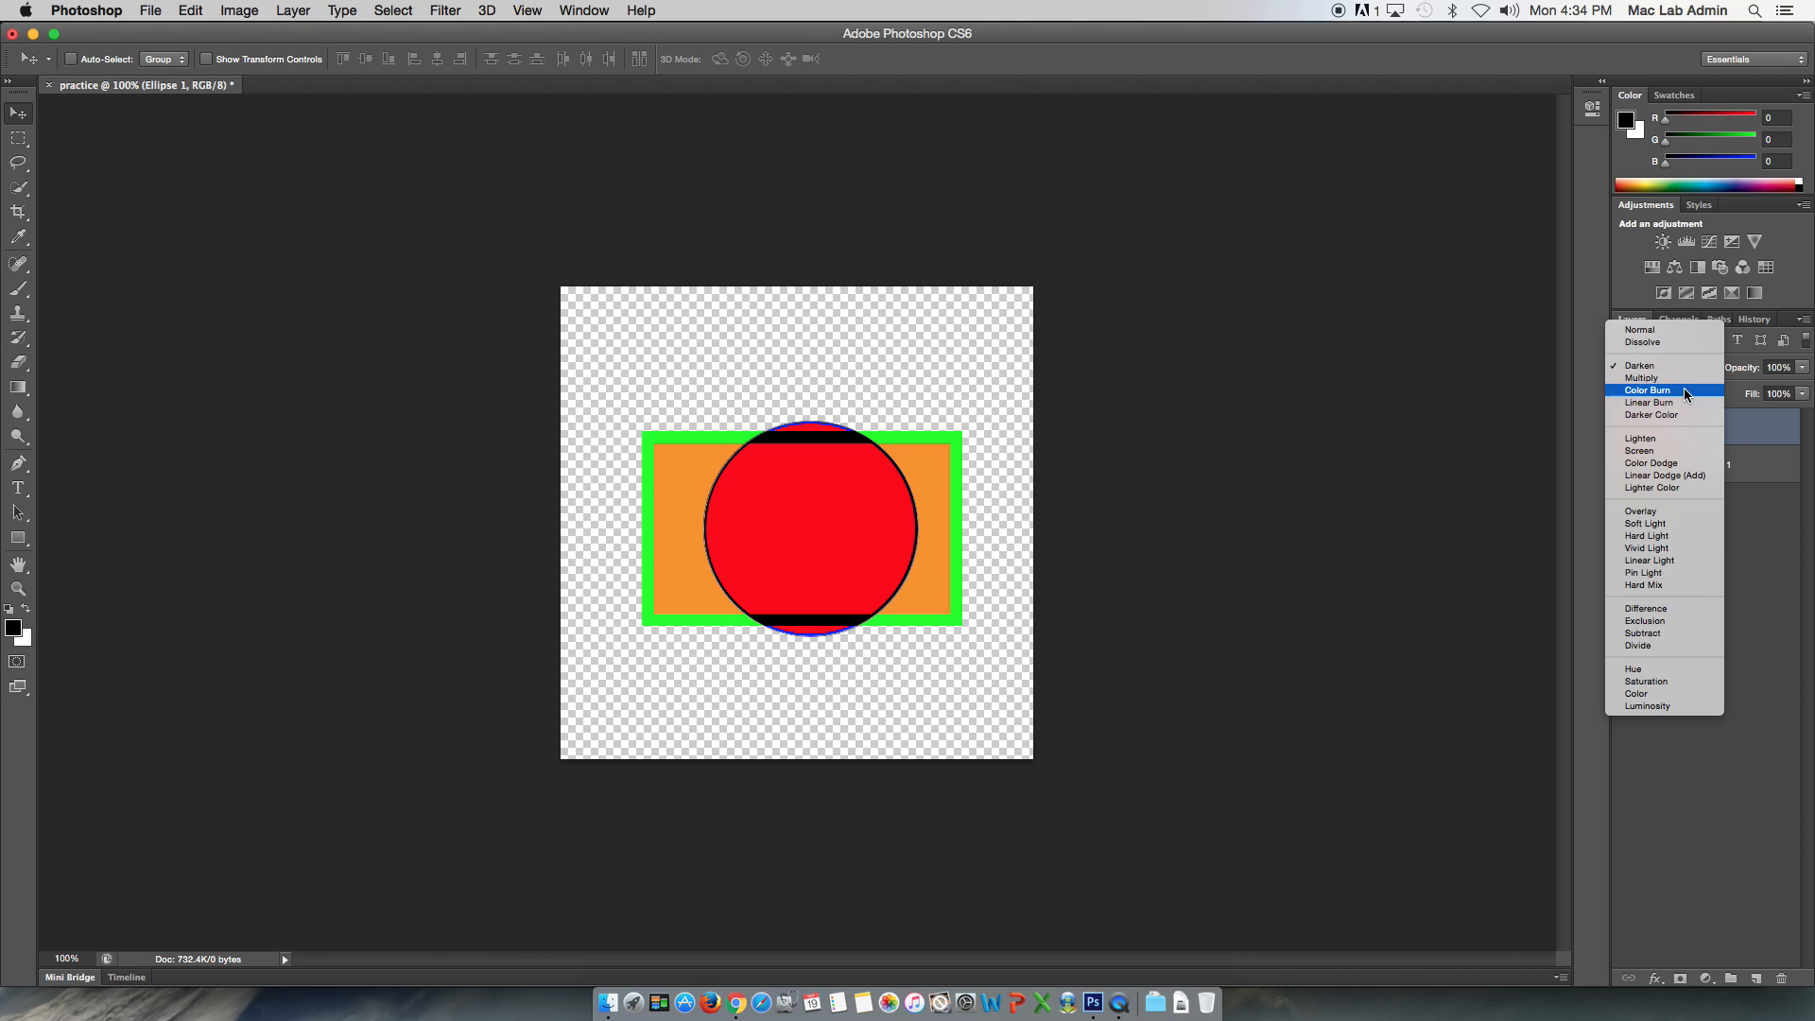
{"action": "left_click", "coordinate": [1690, 390]}
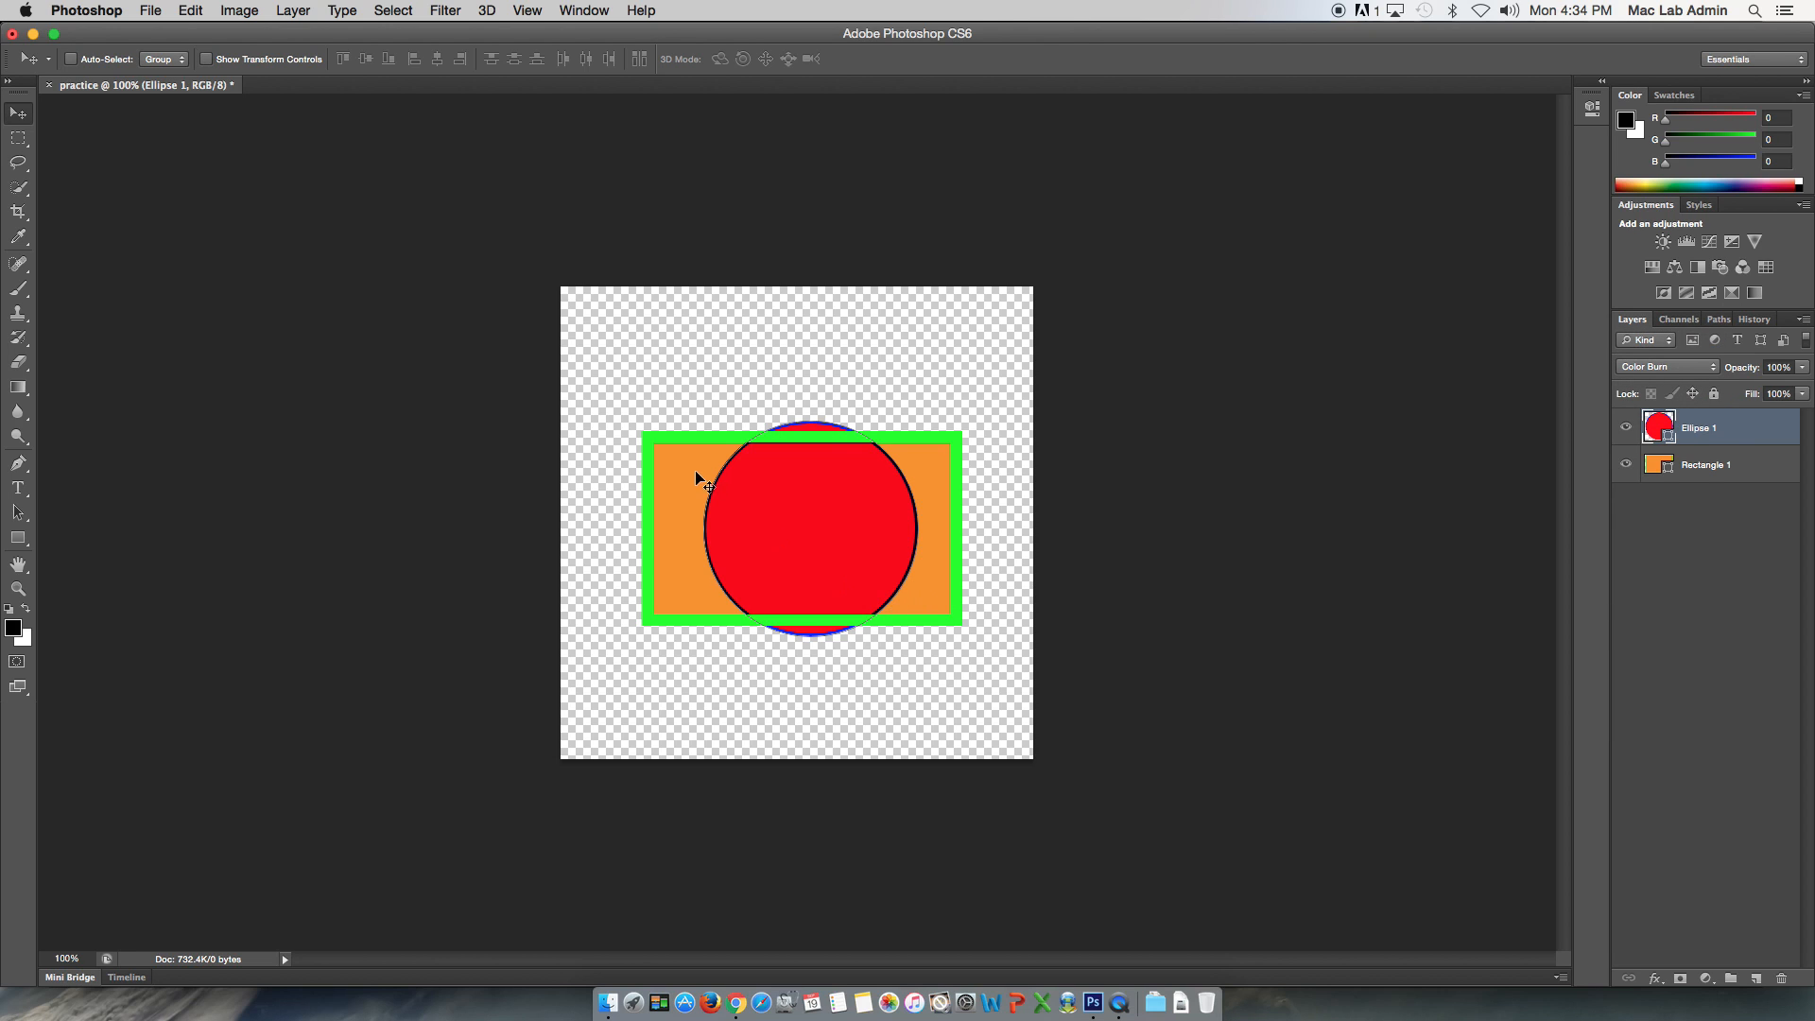
{"action": "left_click", "coordinate": [1716, 369]}
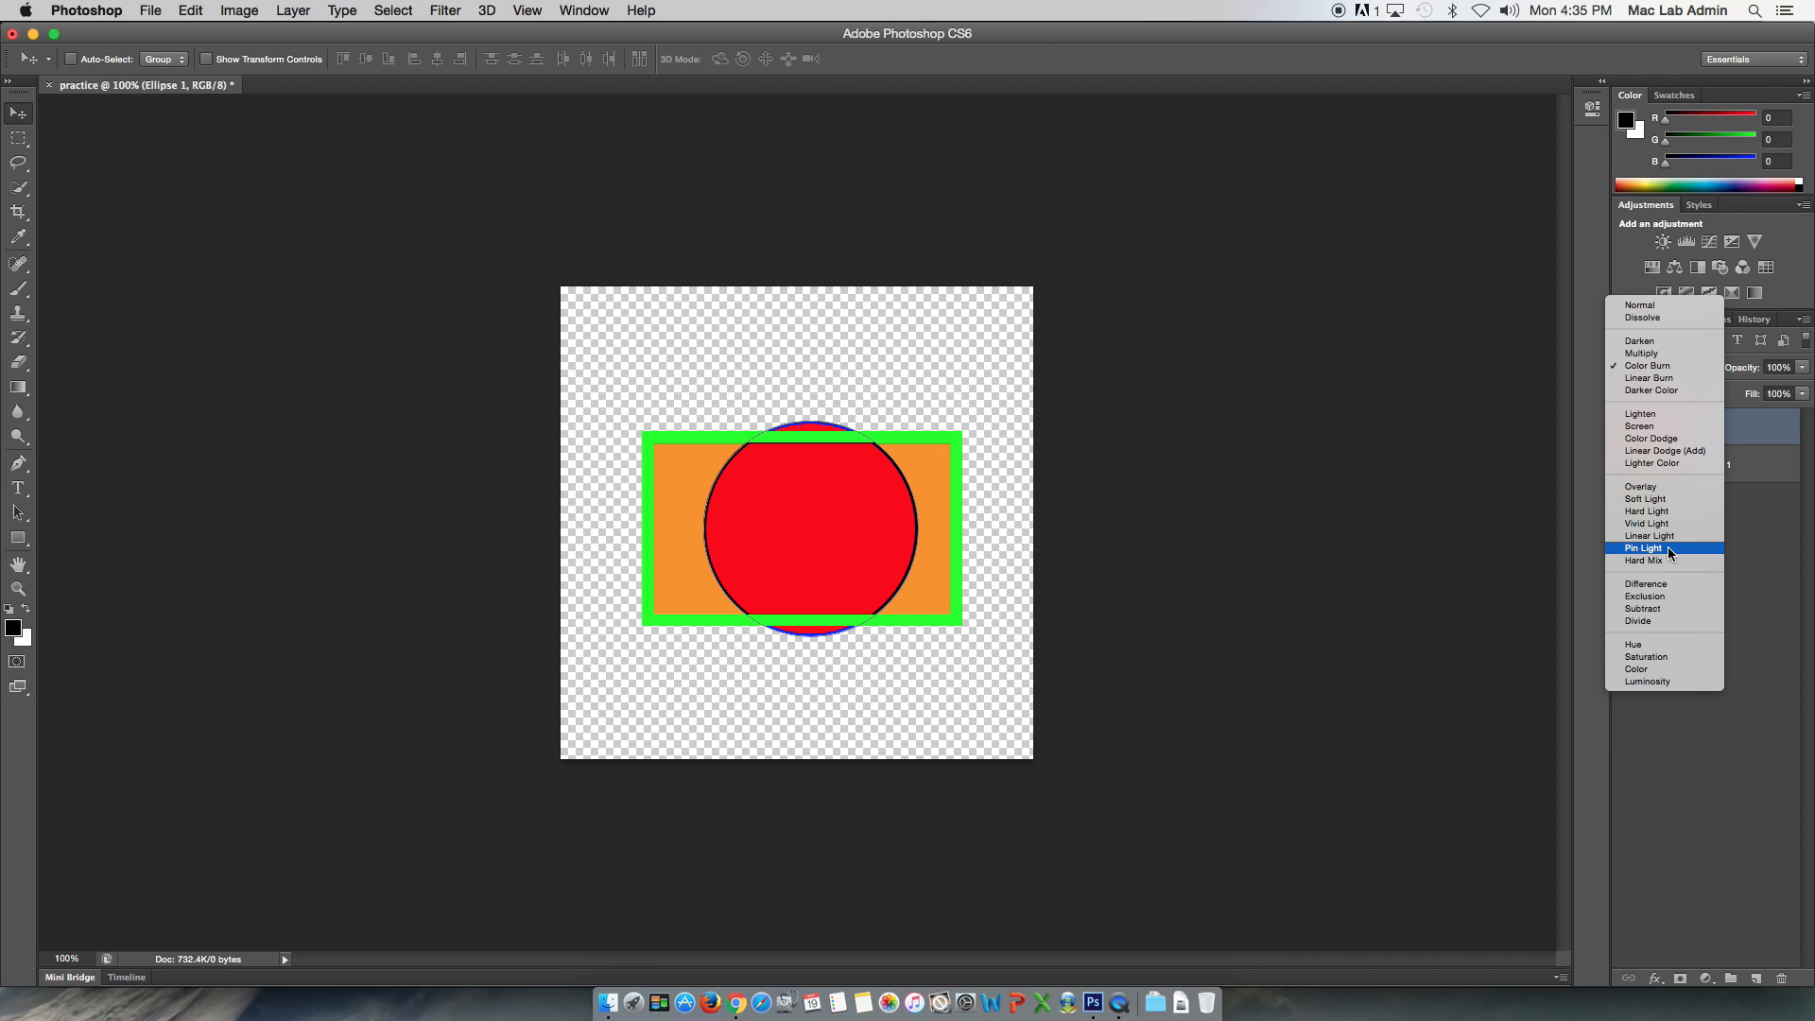
{"action": "left_click", "coordinate": [1654, 501]}
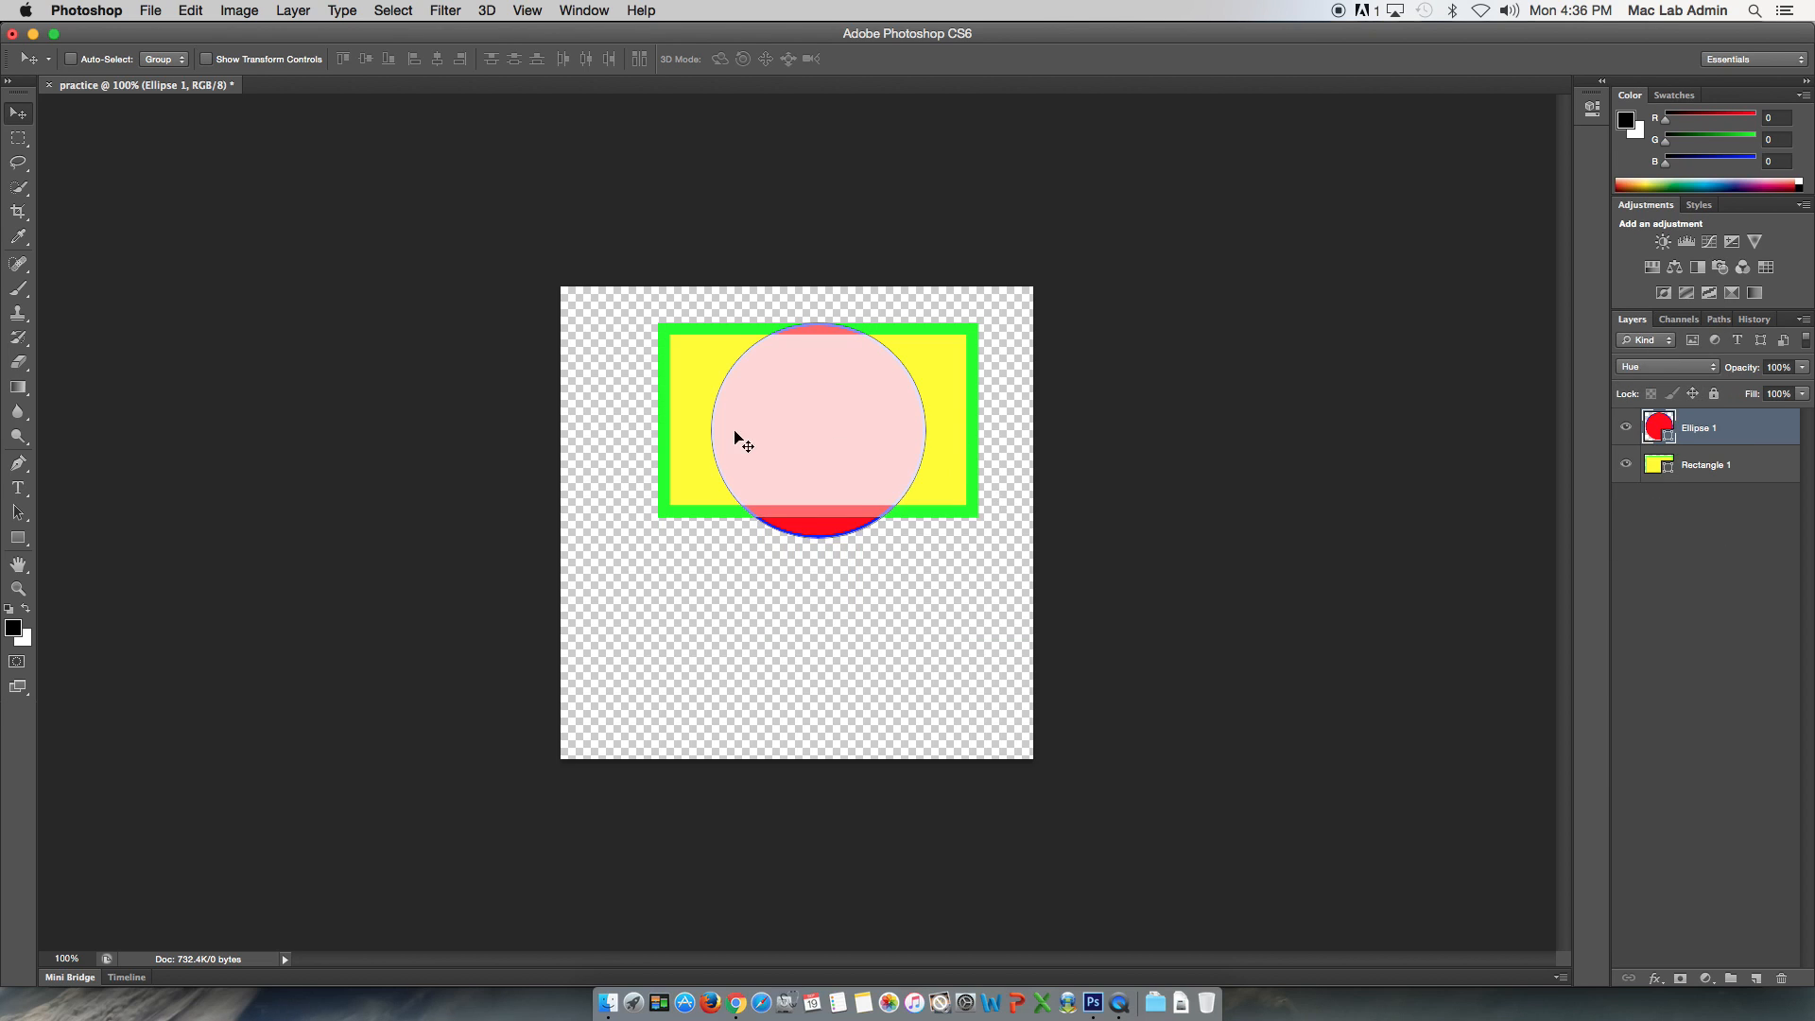
Try the Luminosity, Subtract, Pin Light and Overlay blend modes on the Ellipse 1 layer, ending on Difference
{"action": "left_click", "coordinate": [1692, 367]}
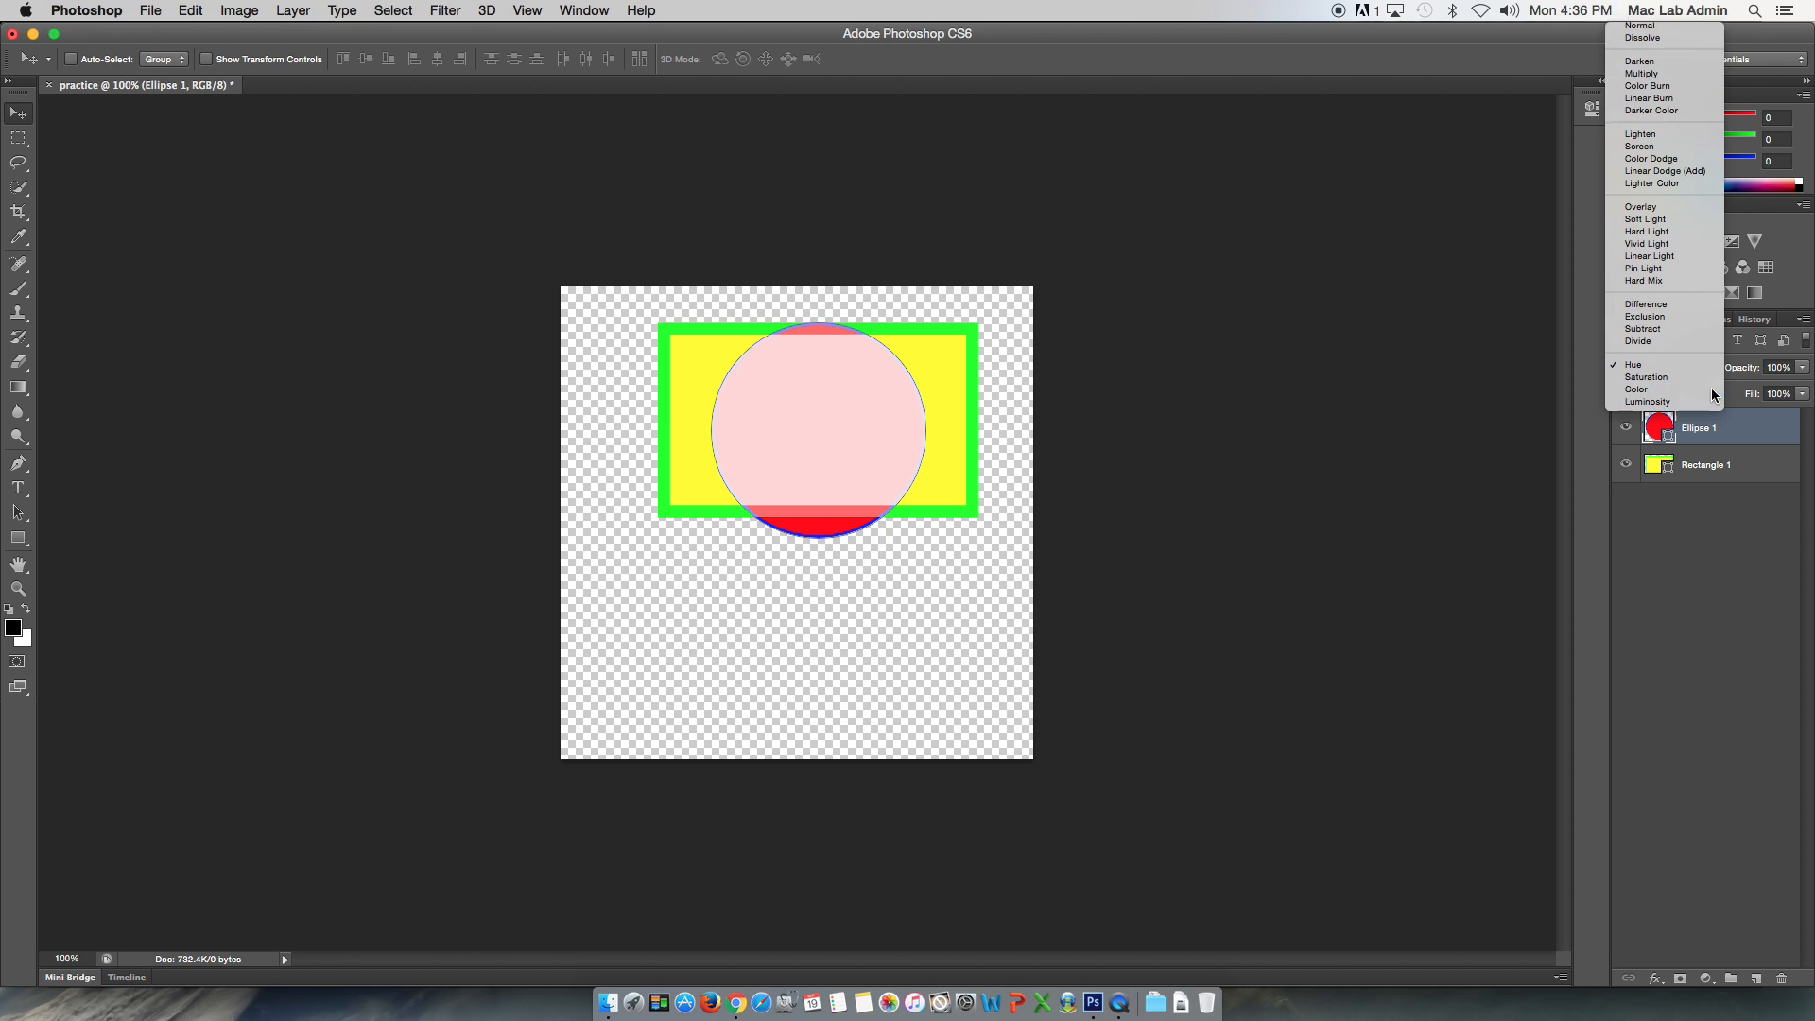
{"action": "left_click", "coordinate": [1716, 398]}
{"action": "left_click", "coordinate": [1716, 374]}
{"action": "left_click", "coordinate": [1716, 380]}
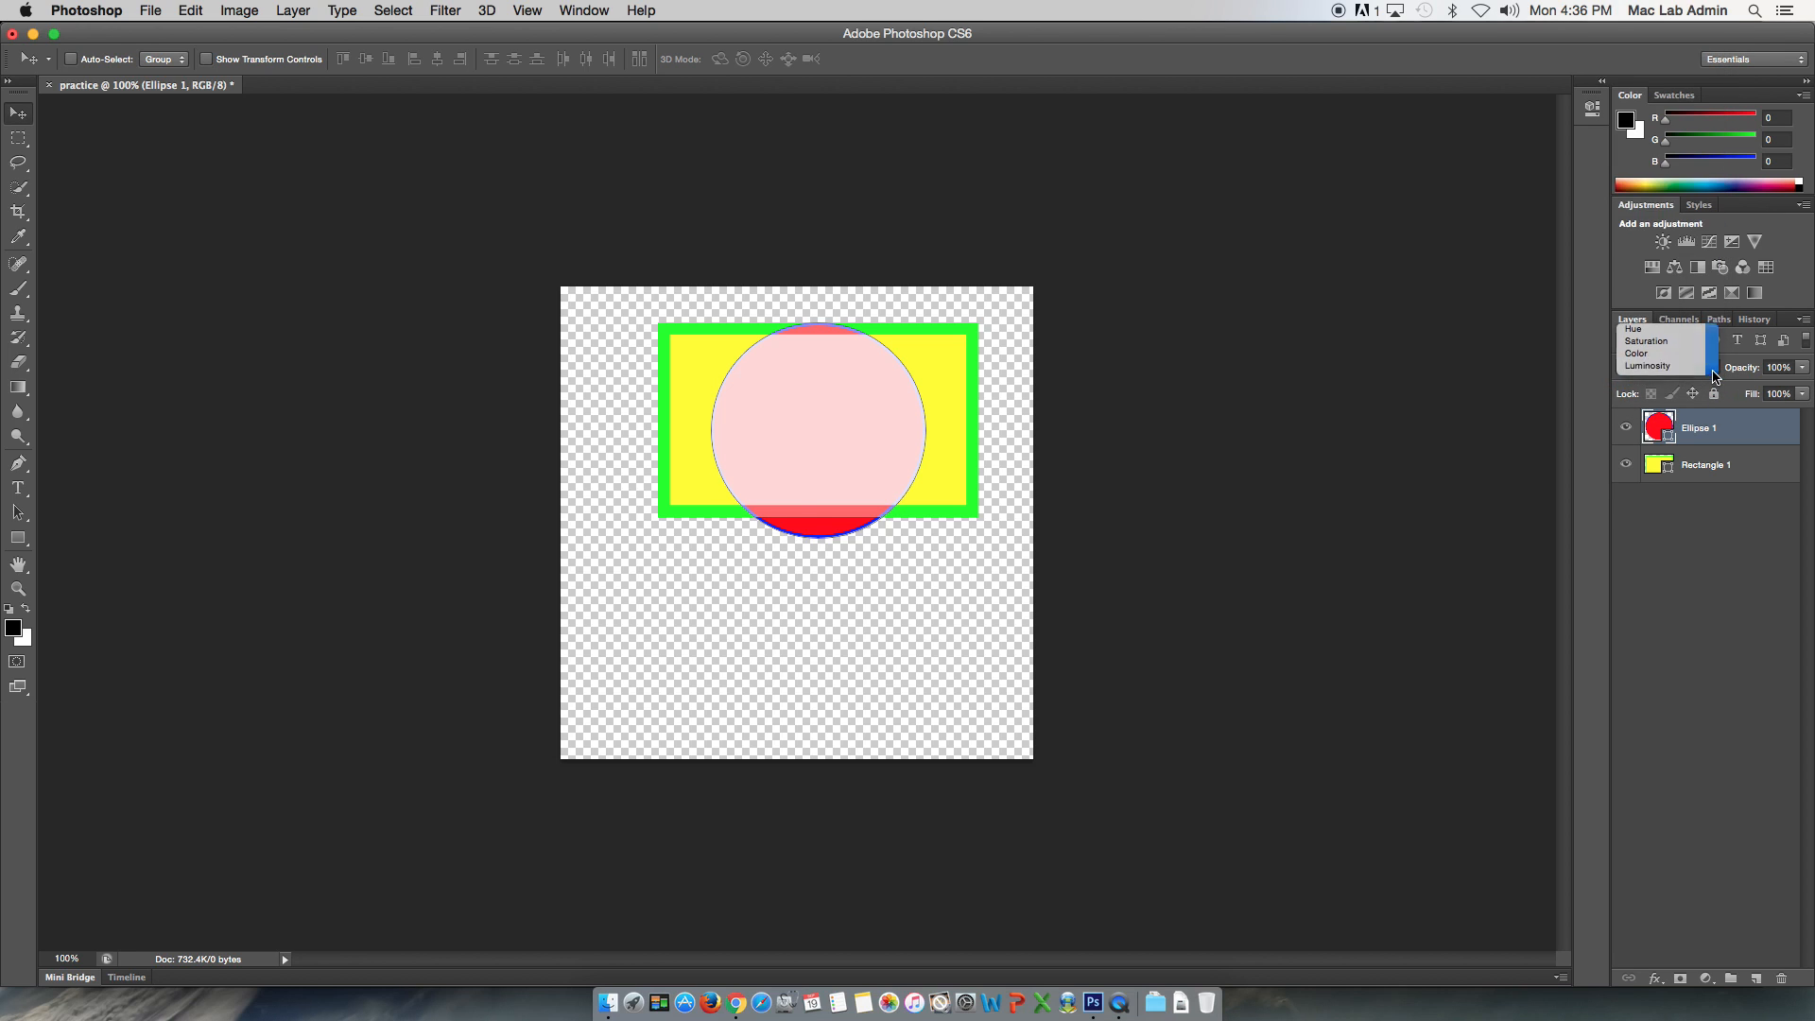
{"action": "left_click", "coordinate": [1716, 373]}
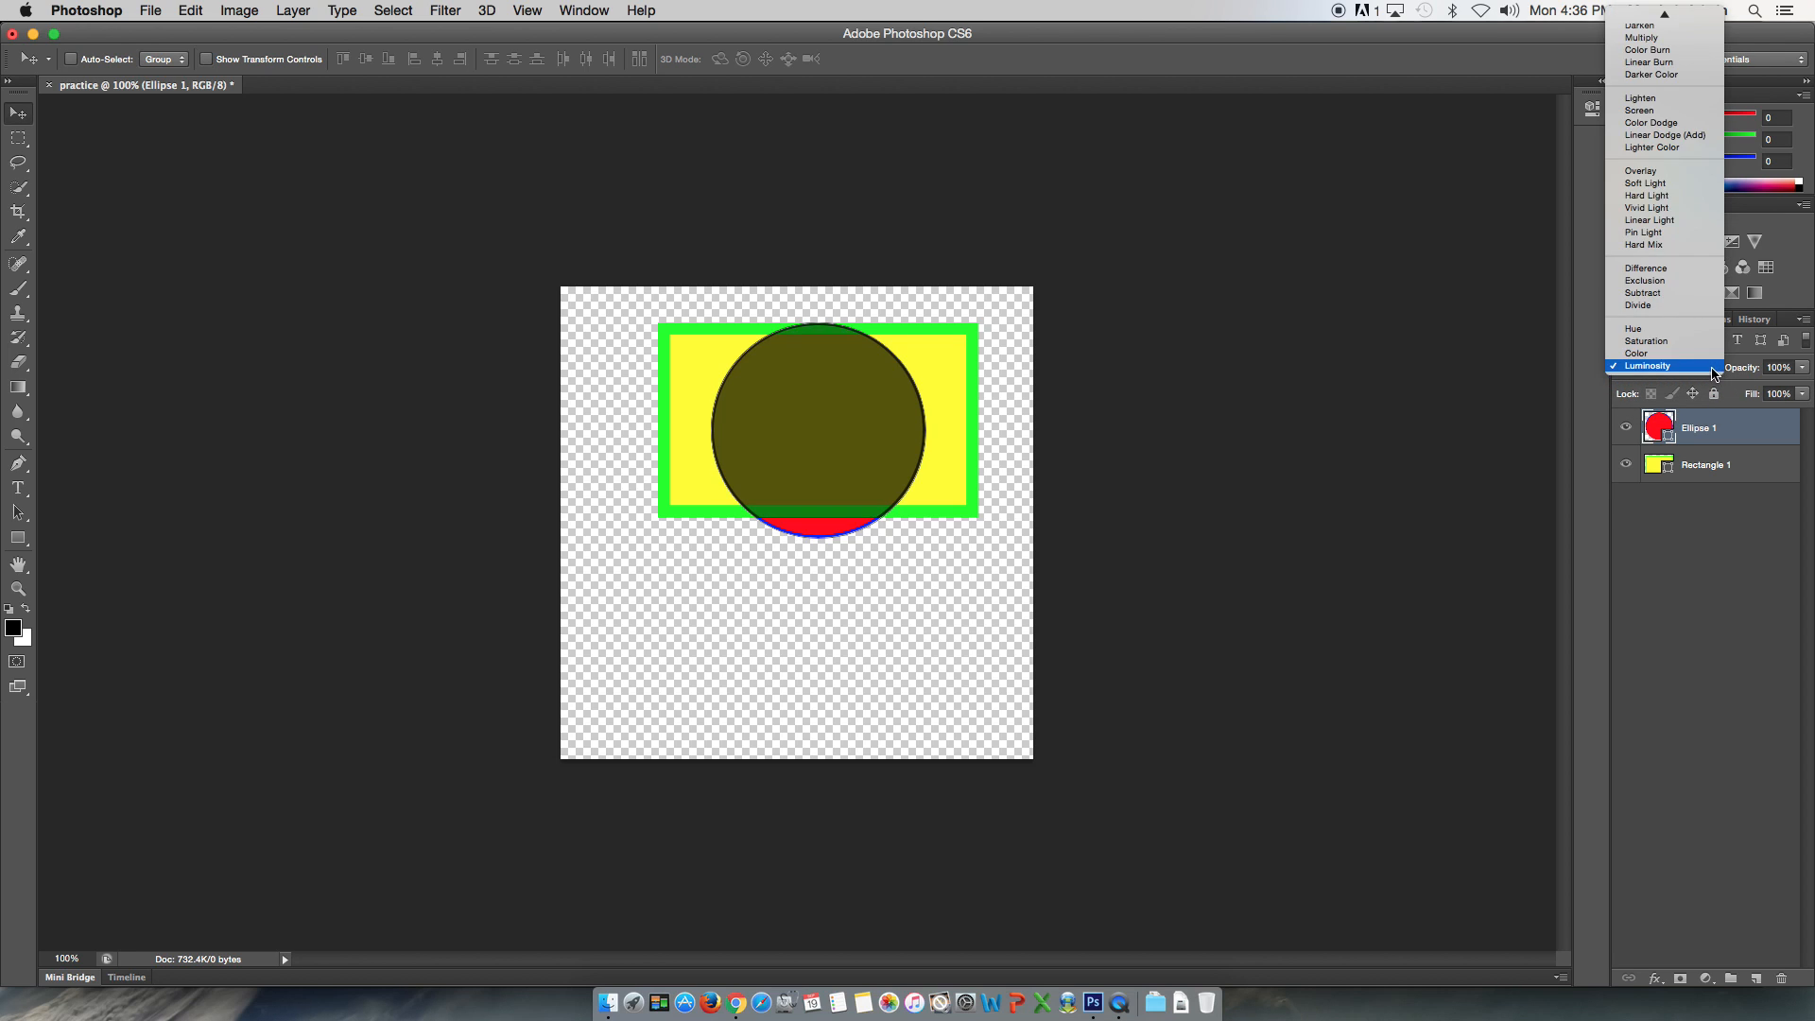
{"action": "left_click", "coordinate": [1669, 293]}
{"action": "left_click", "coordinate": [1714, 369]}
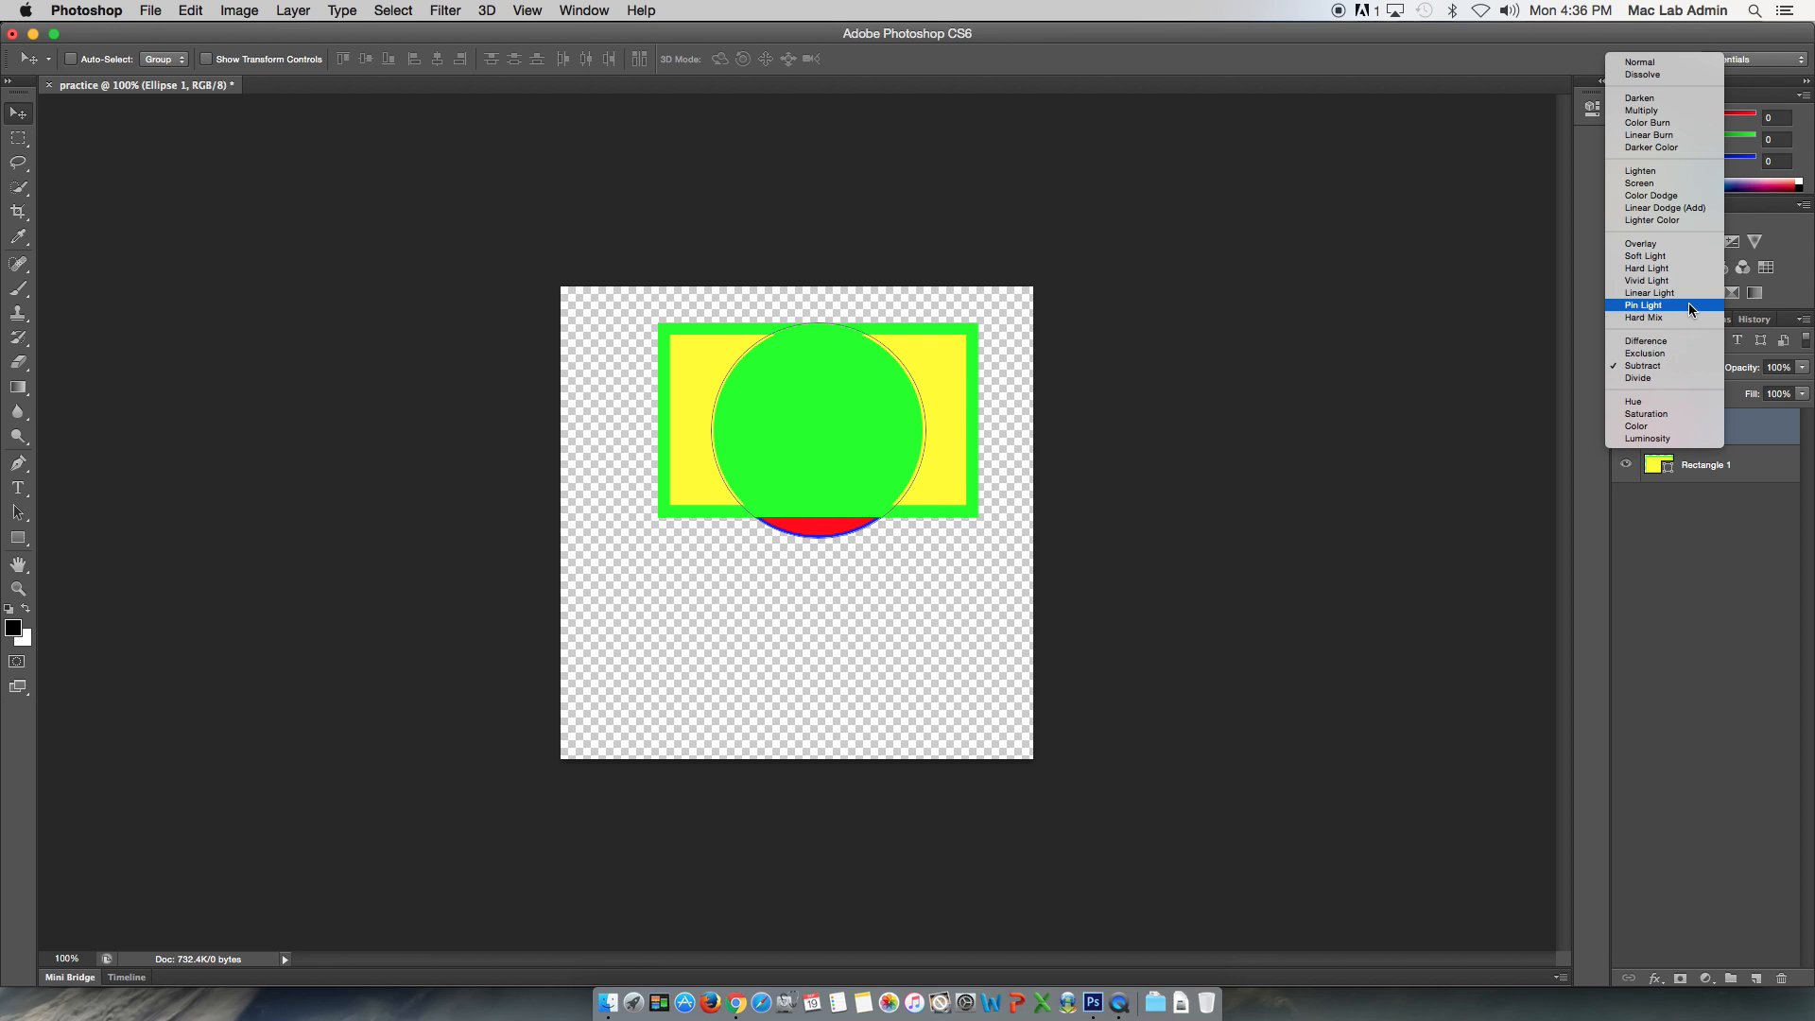
{"action": "left_click", "coordinate": [1688, 302]}
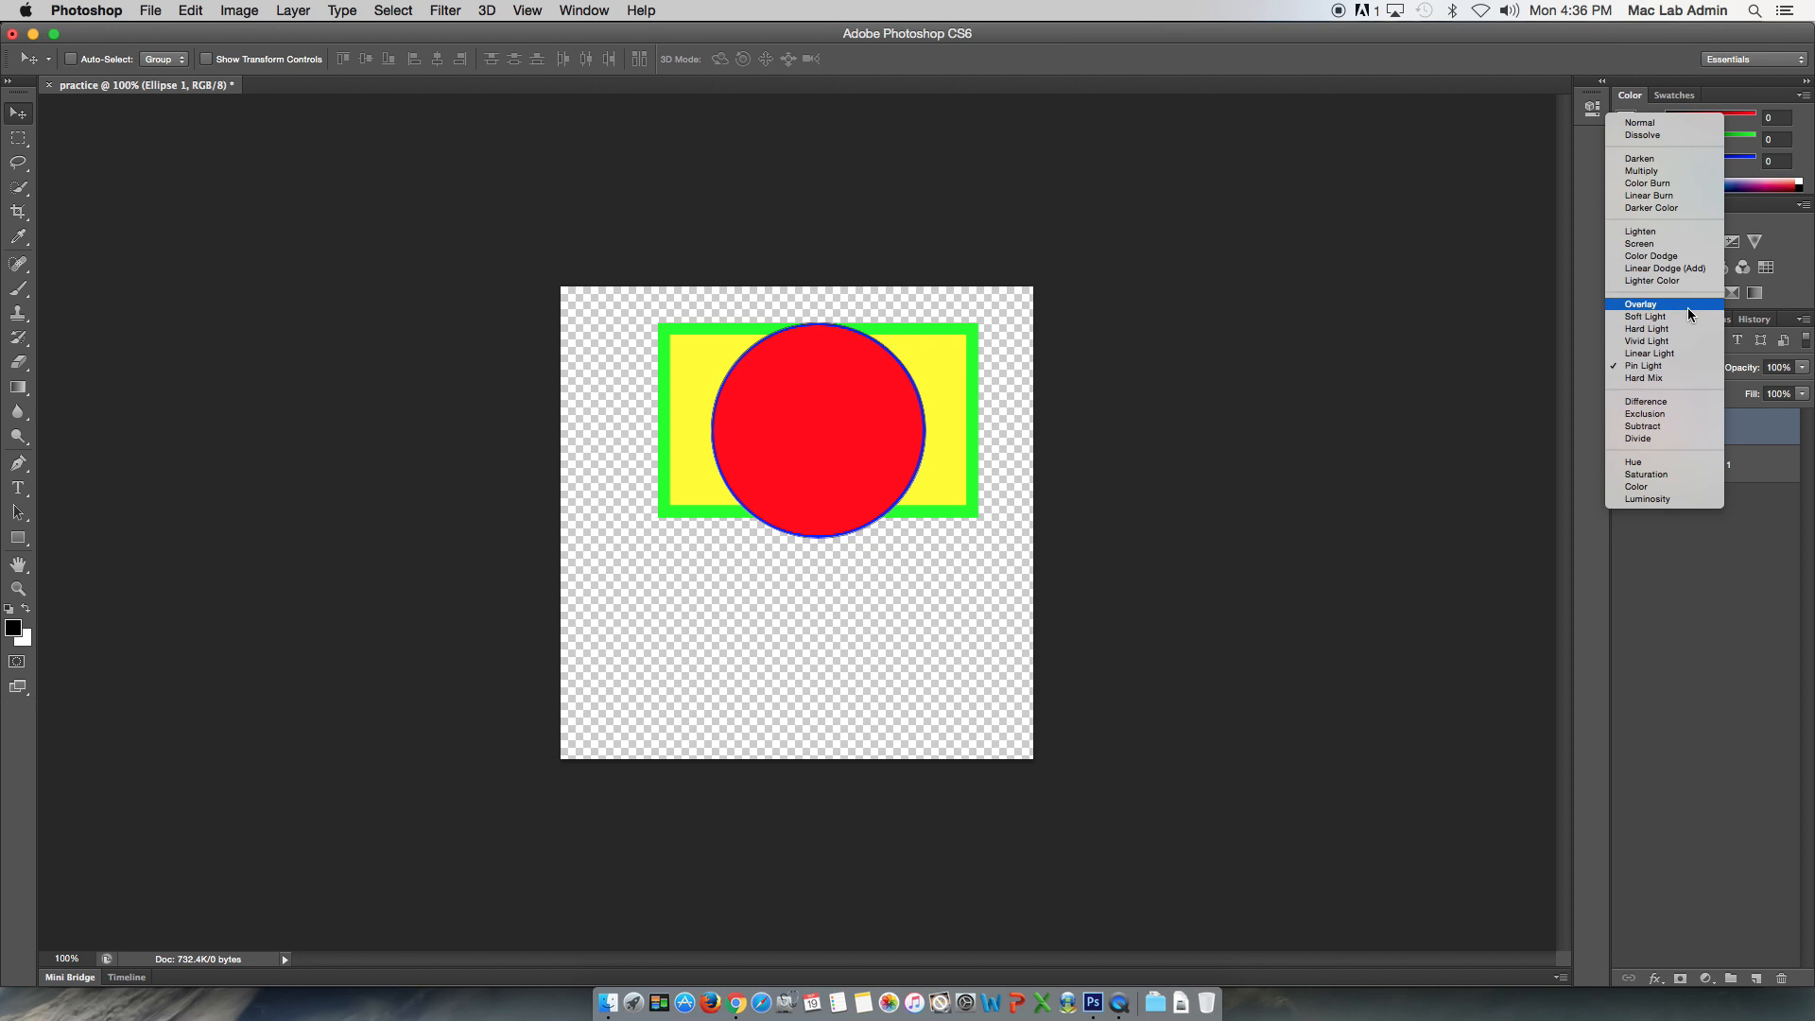
{"action": "left_click", "coordinate": [1687, 304]}
{"action": "left_click", "coordinate": [1697, 367]}
{"action": "left_click", "coordinate": [1650, 462]}
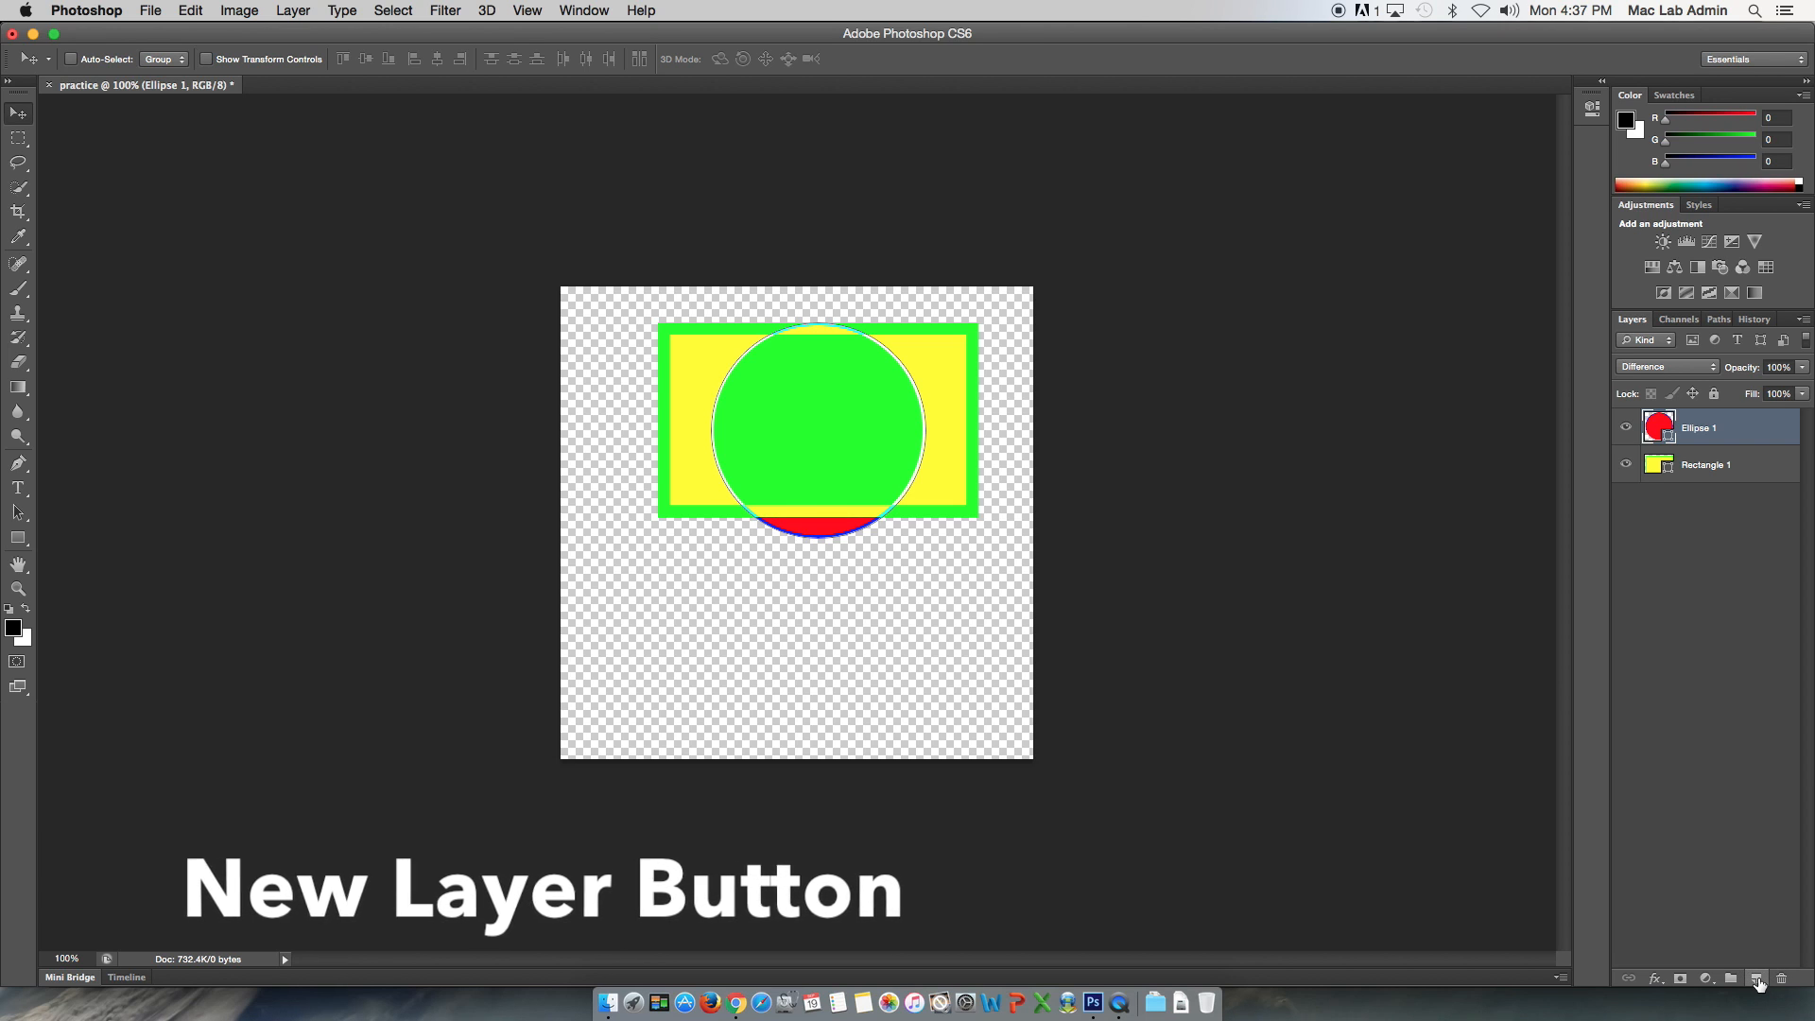
Add a new empty layer above Ellipse 1 and fill it with the black foreground color using the Paint Bucket tool
{"action": "left_click", "coordinate": [1752, 957]}
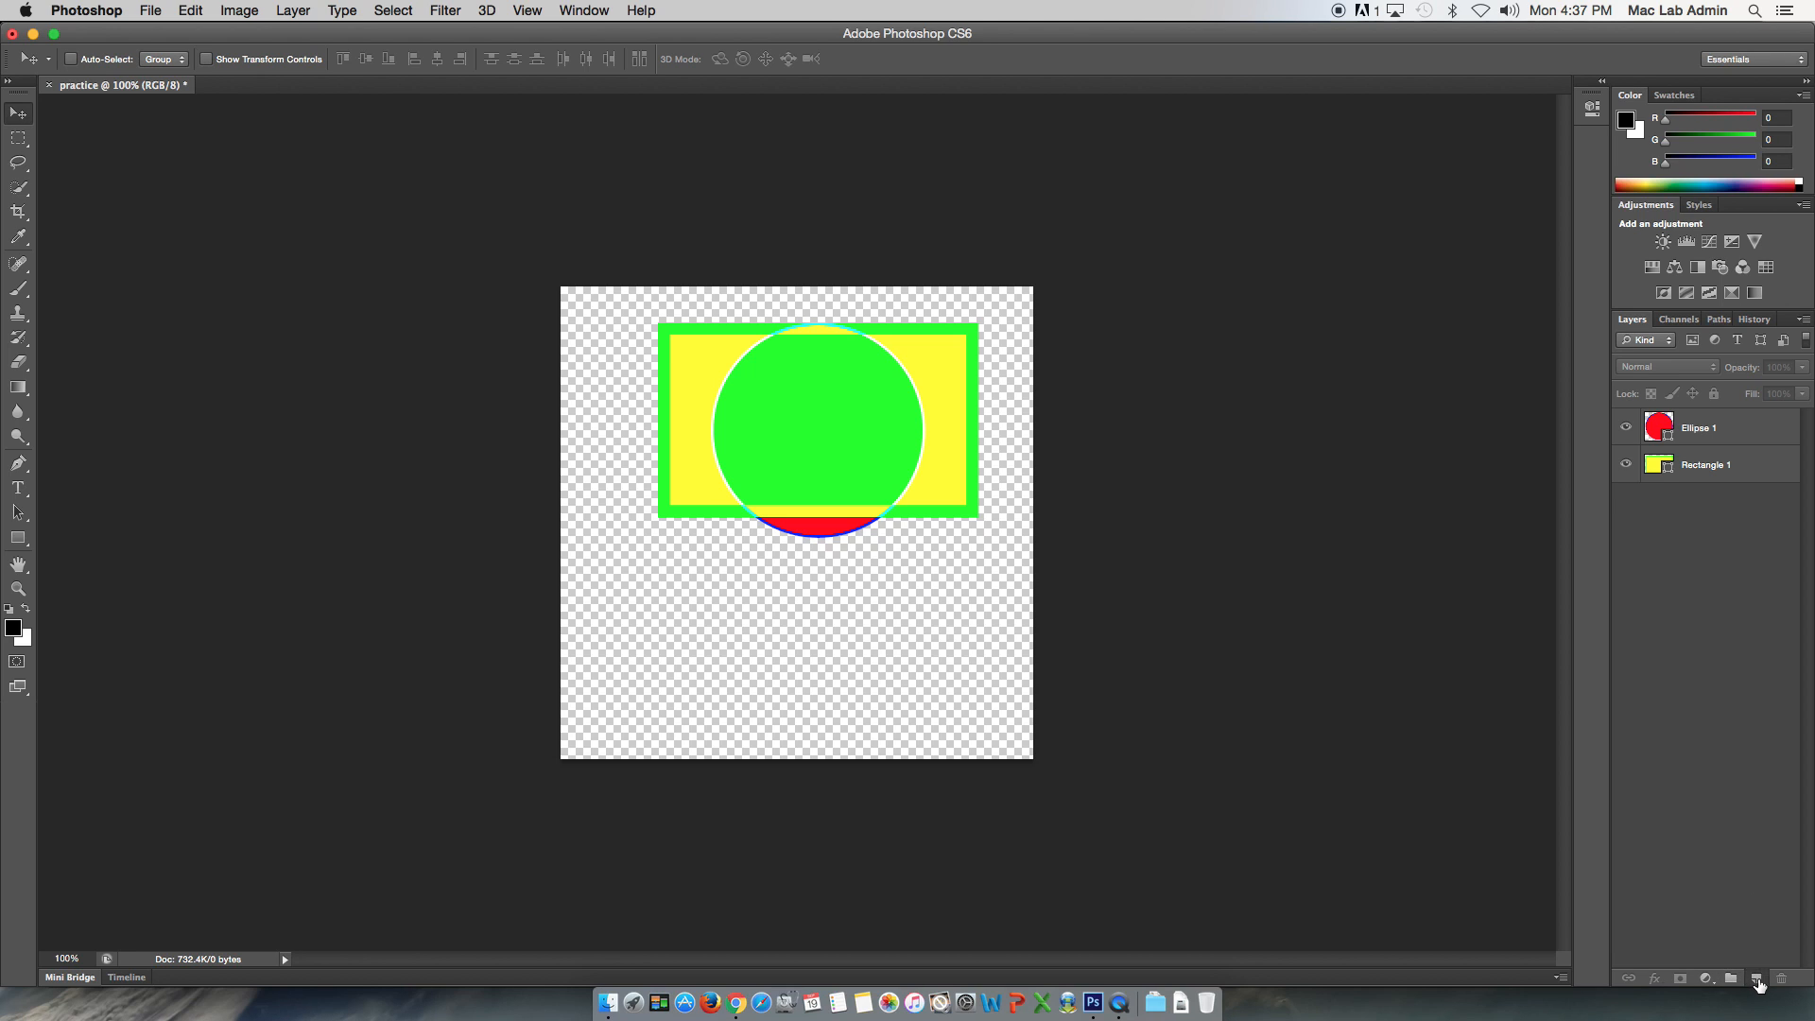
{"action": "left_click", "coordinate": [1758, 981]}
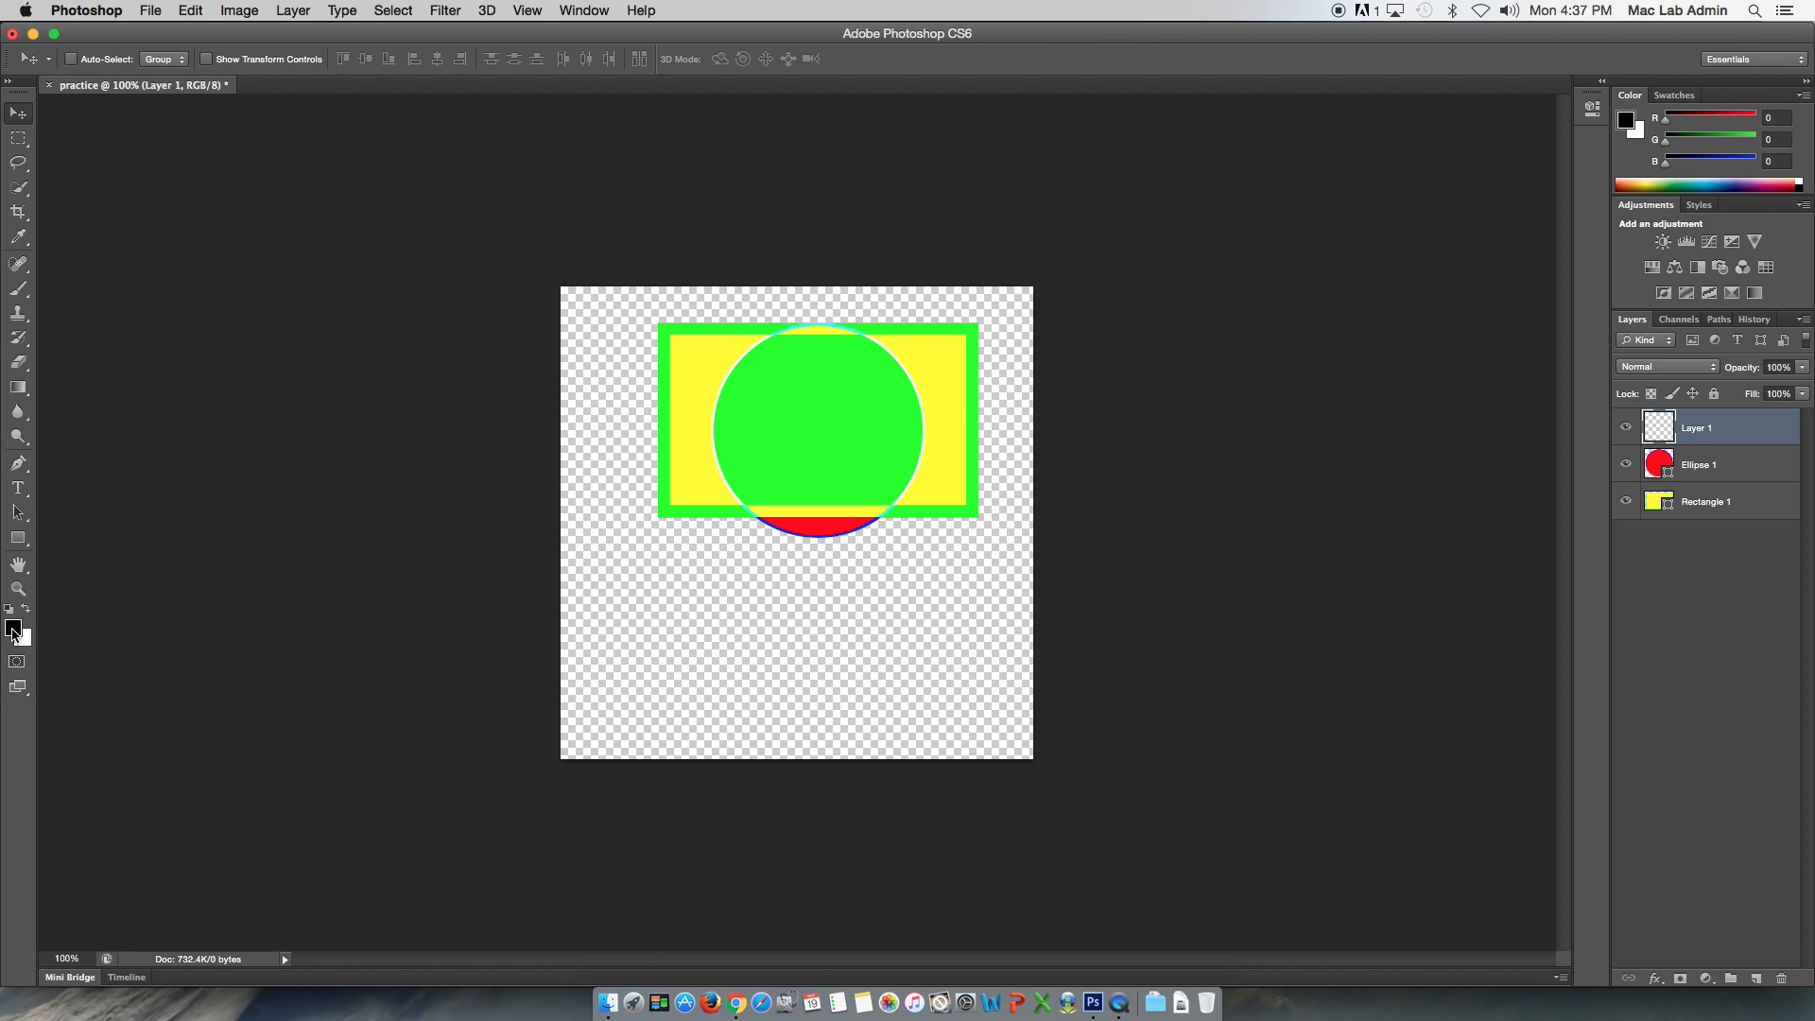
{"action": "left_click", "coordinate": [19, 391]}
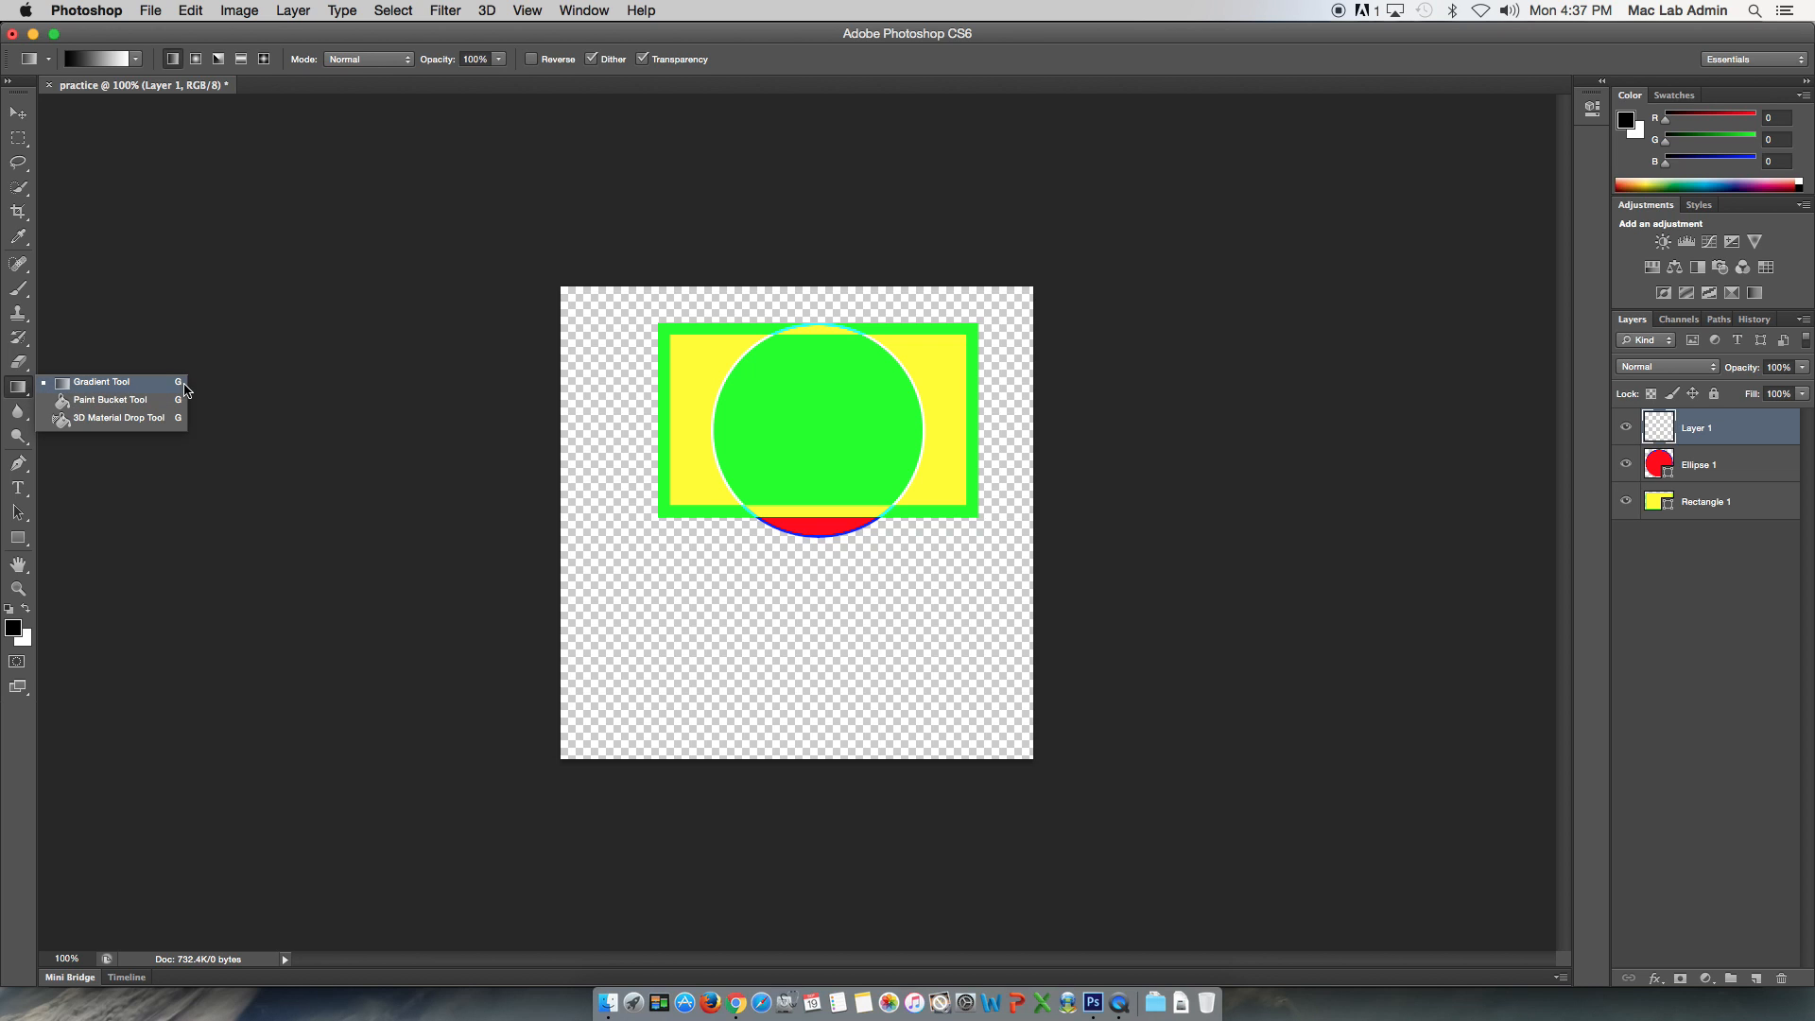
{"action": "left_click", "coordinate": [201, 520]}
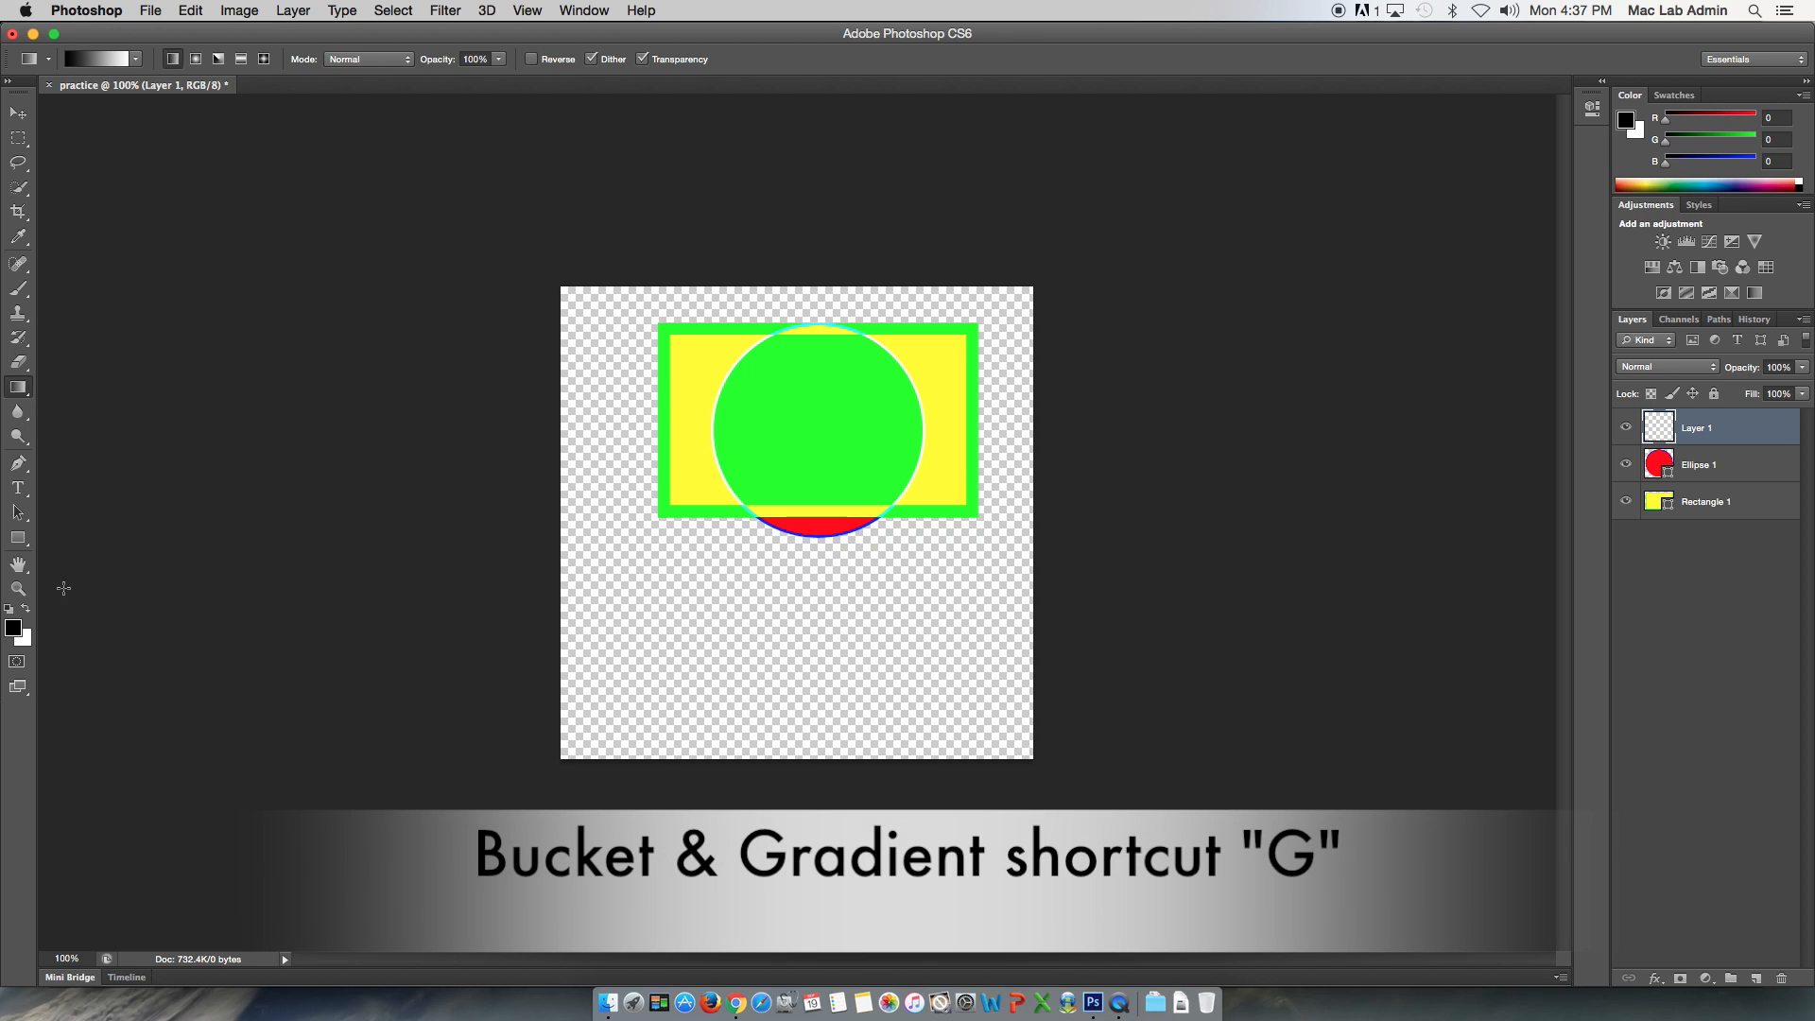
{"action": "left_click", "coordinate": [19, 539]}
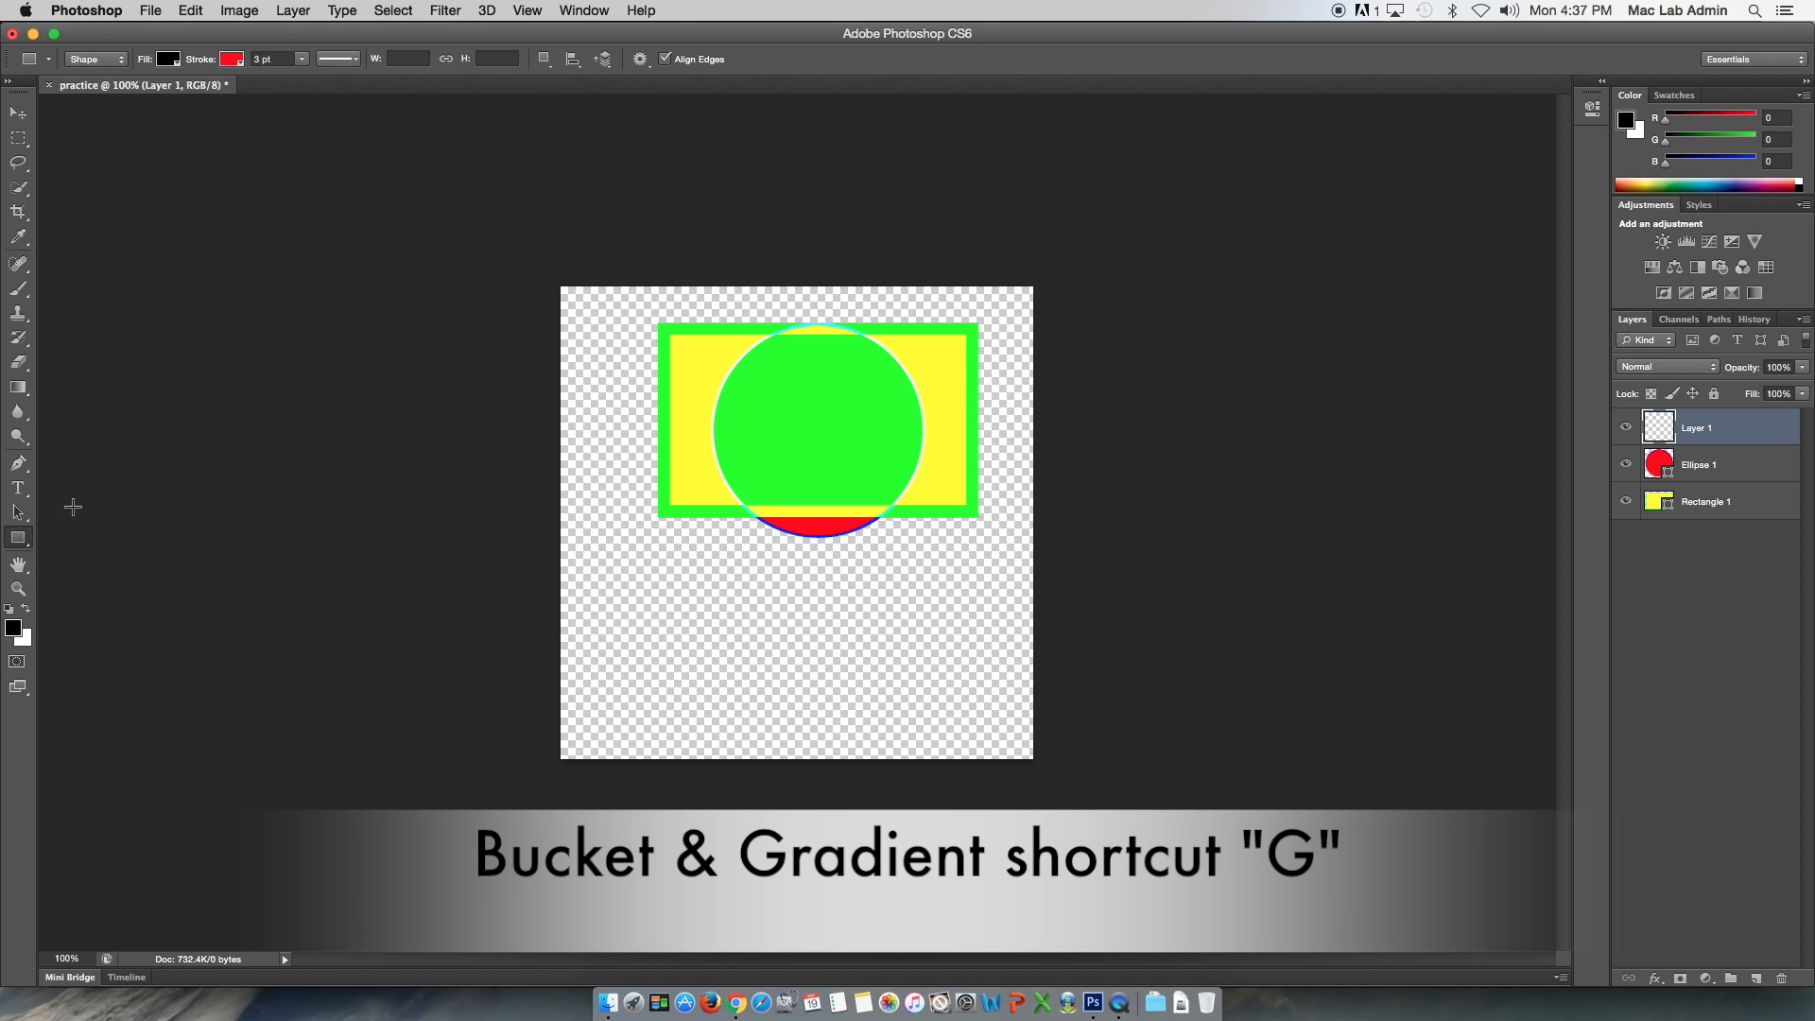
{"action": "key", "text": "g"}
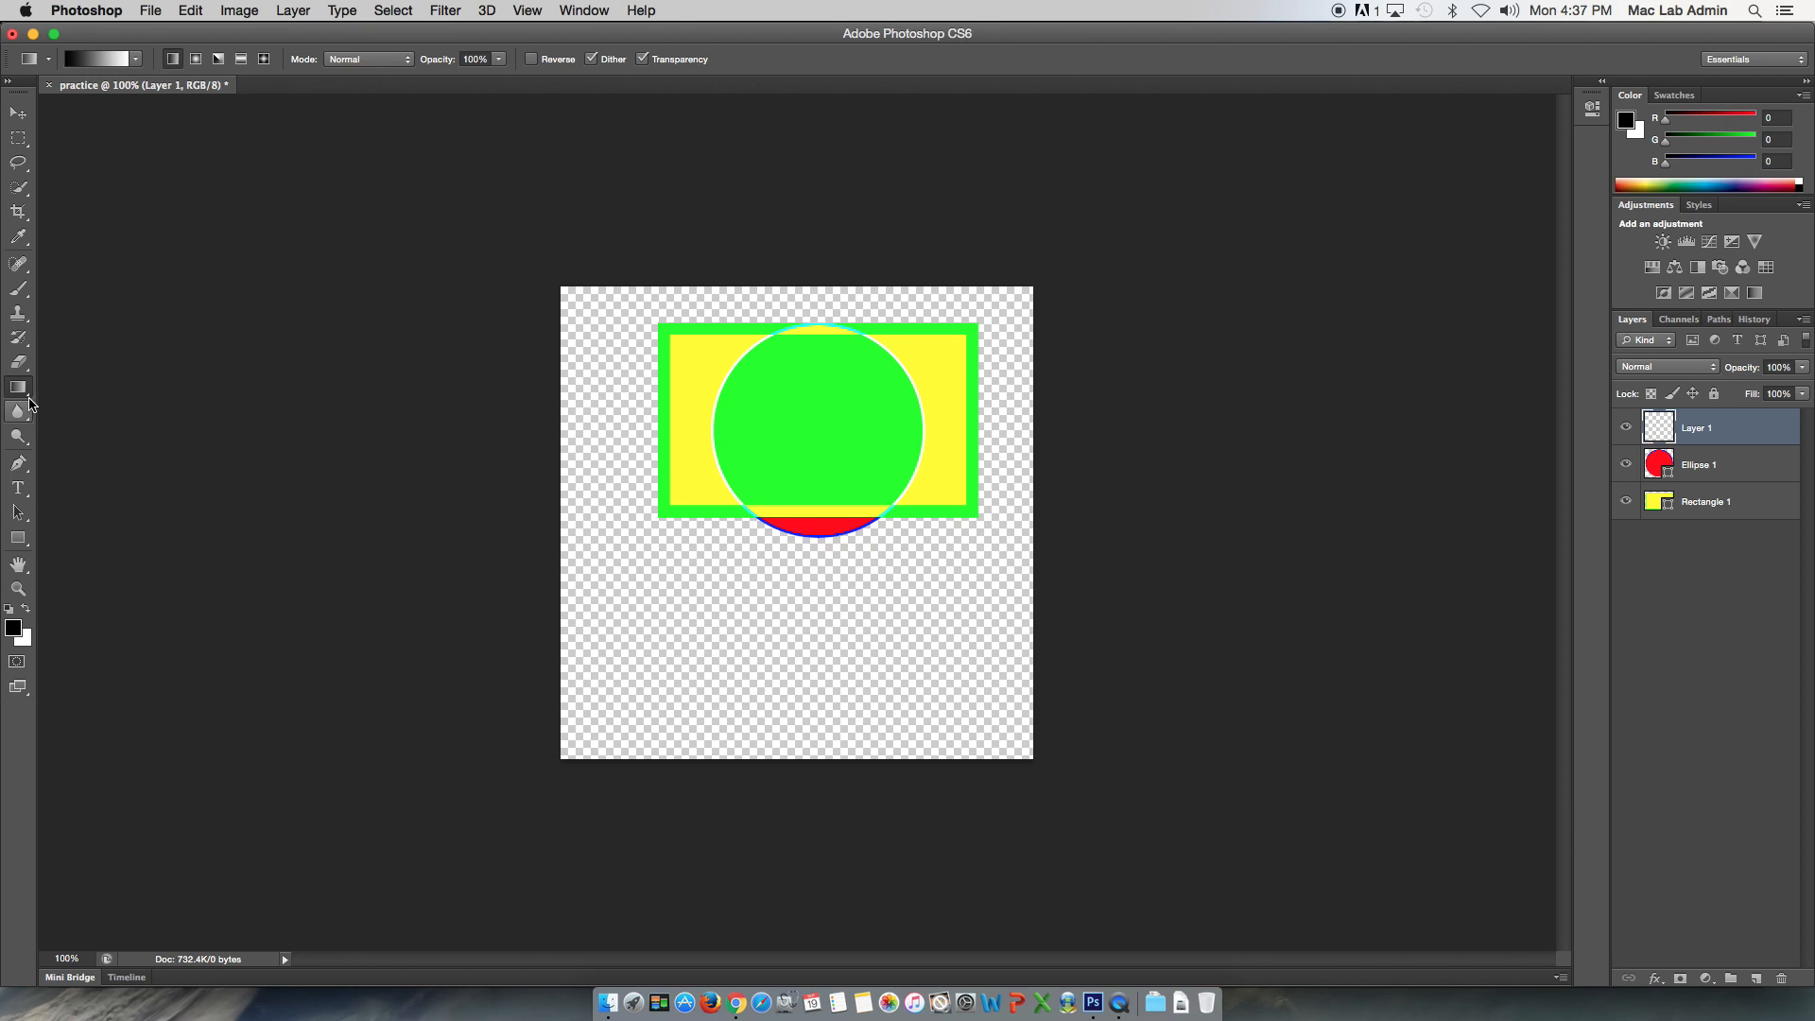
{"action": "left_click", "coordinate": [26, 395]}
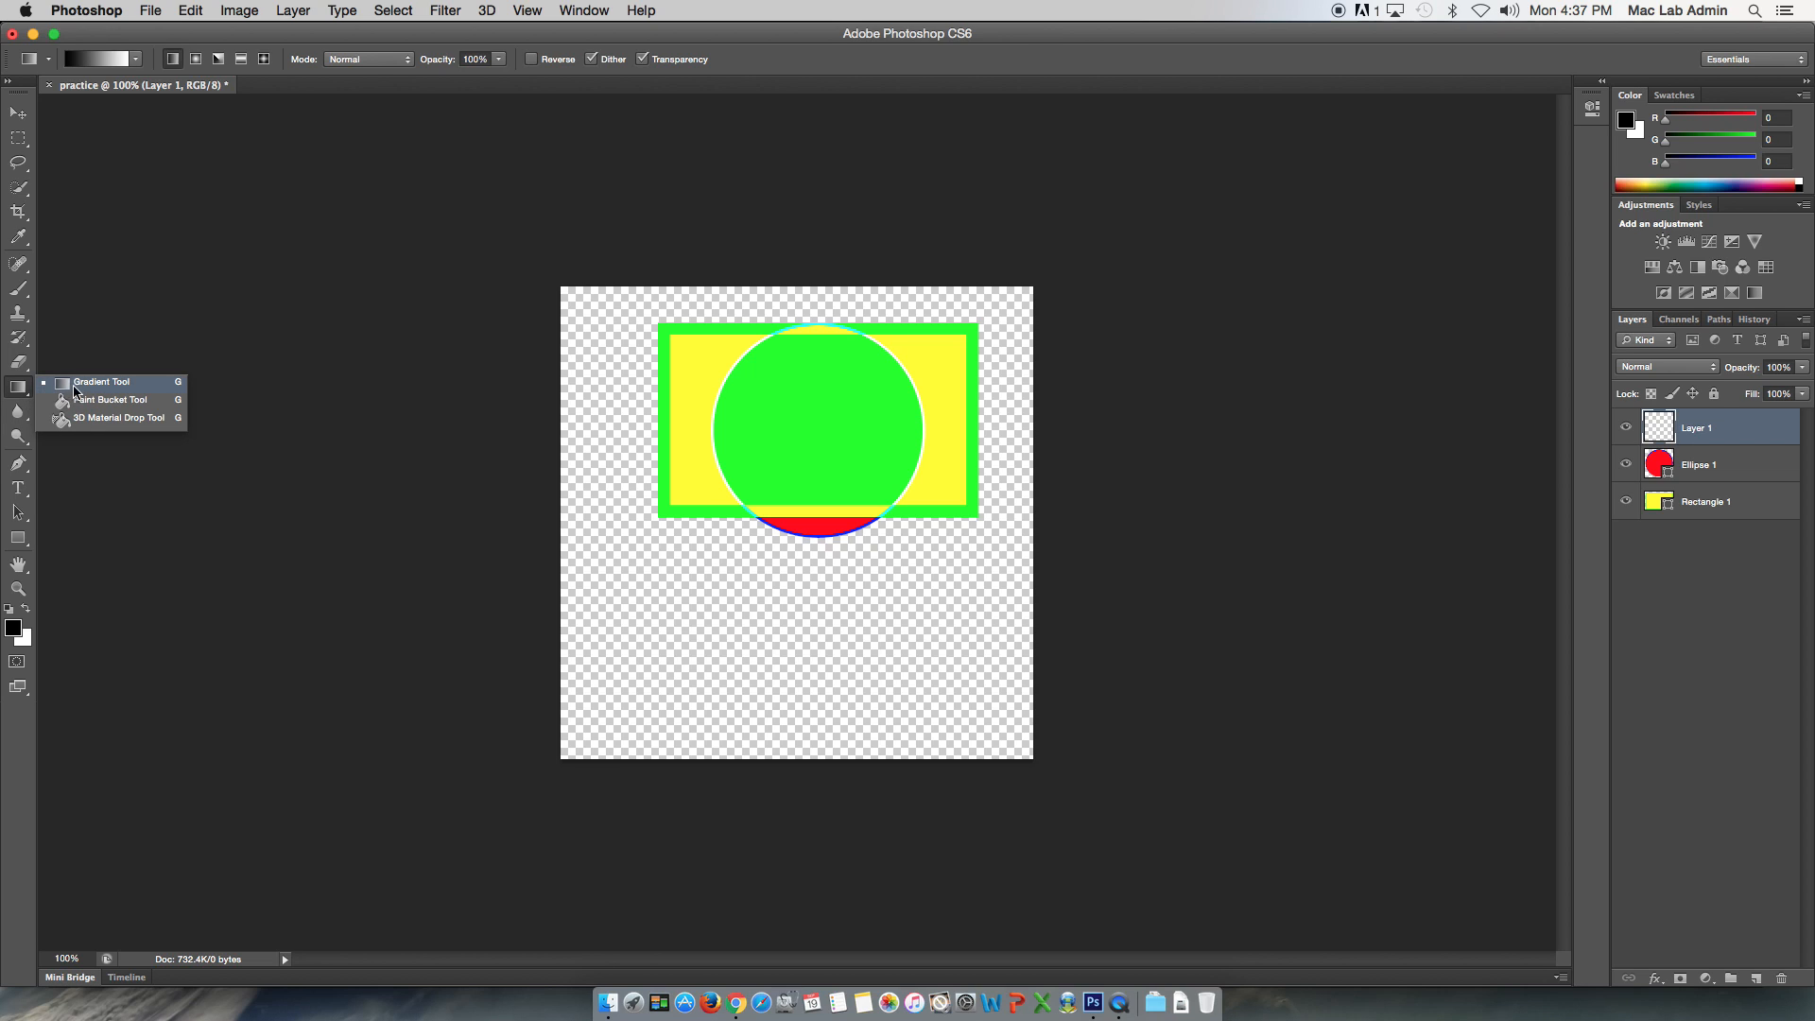
{"action": "left_click", "coordinate": [97, 399]}
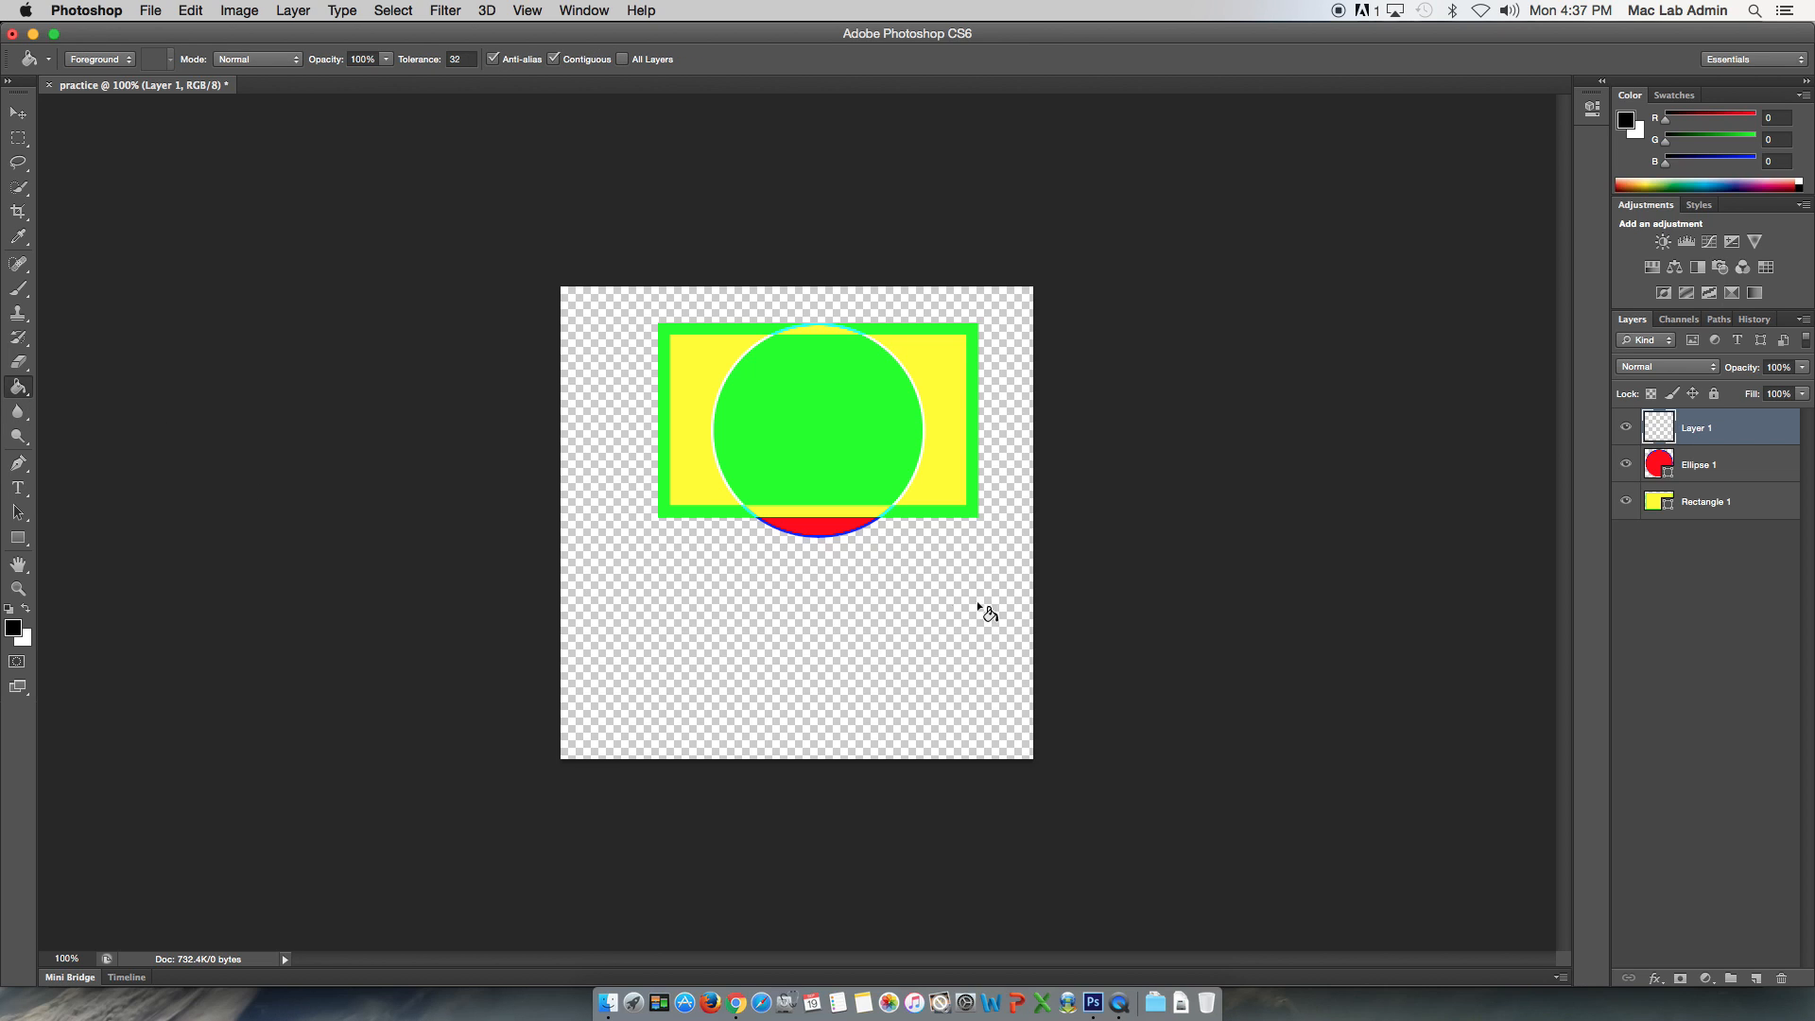
{"action": "left_click", "coordinate": [860, 567]}
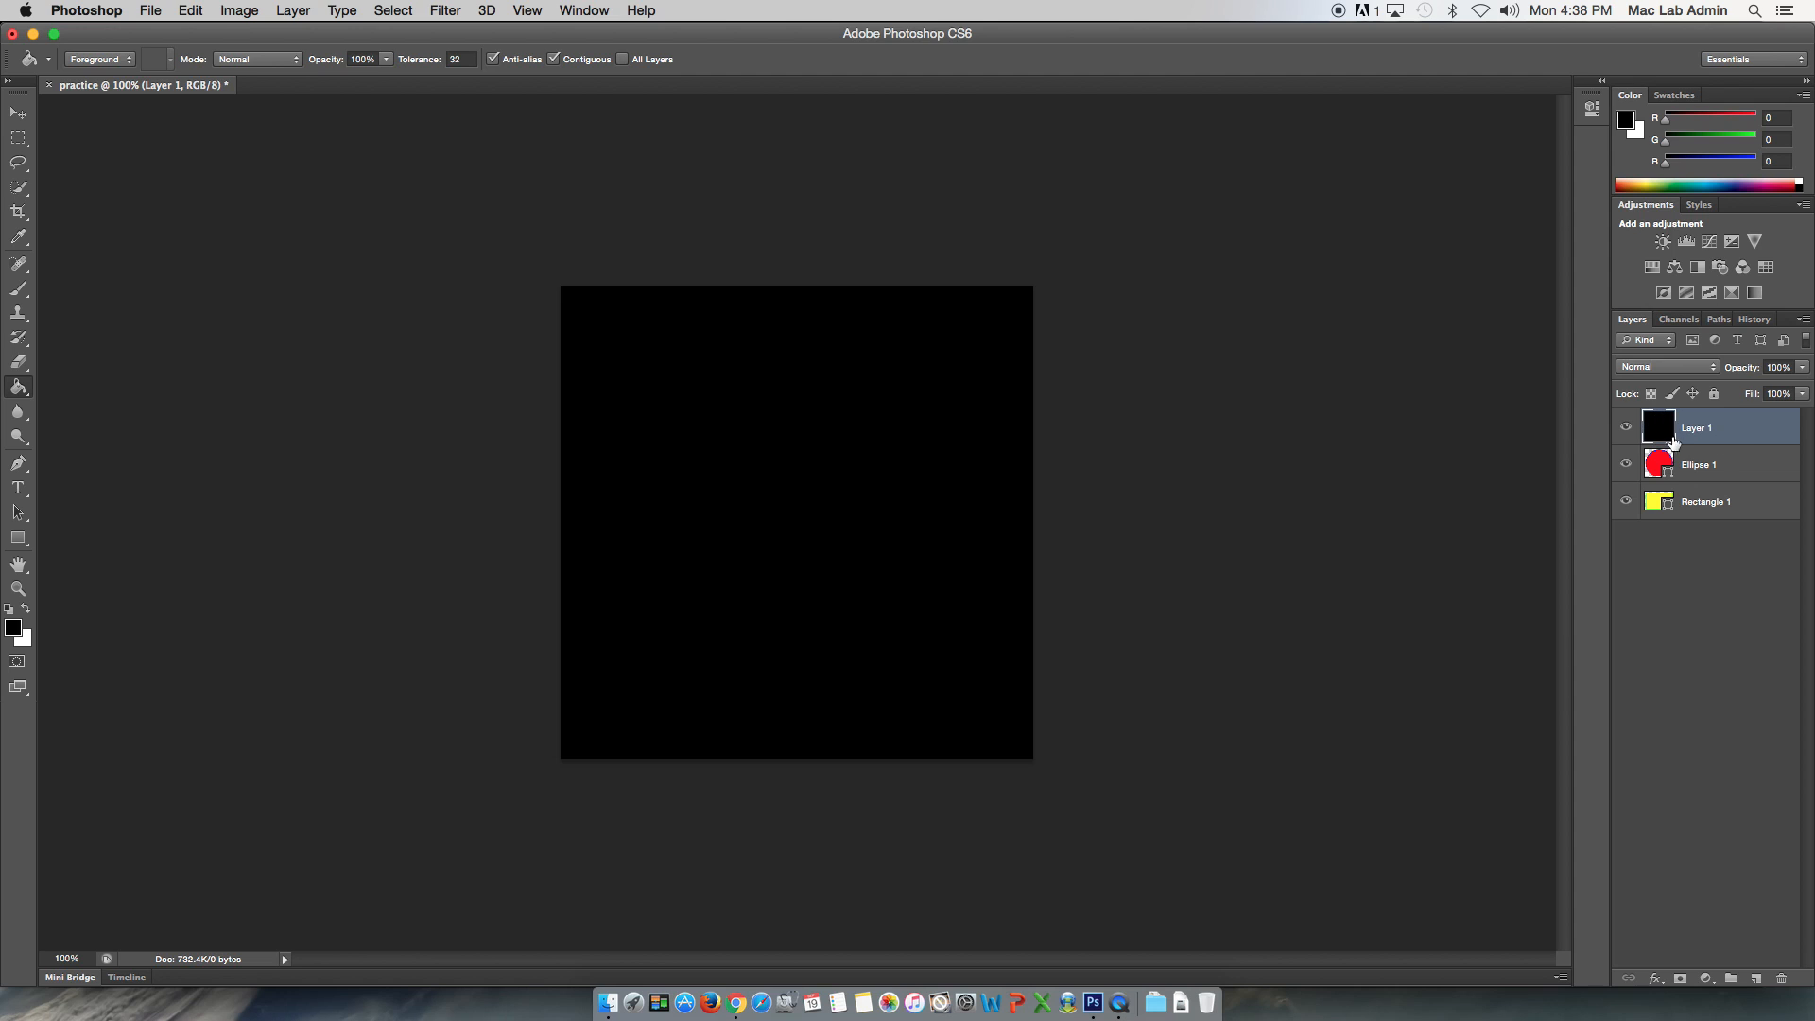
Move the black Layer 1 beneath Rectangle 1 in the layer stack
{"action": "left_click_drag", "start_coordinate": [1737, 426], "coordinate": [1750, 512]}
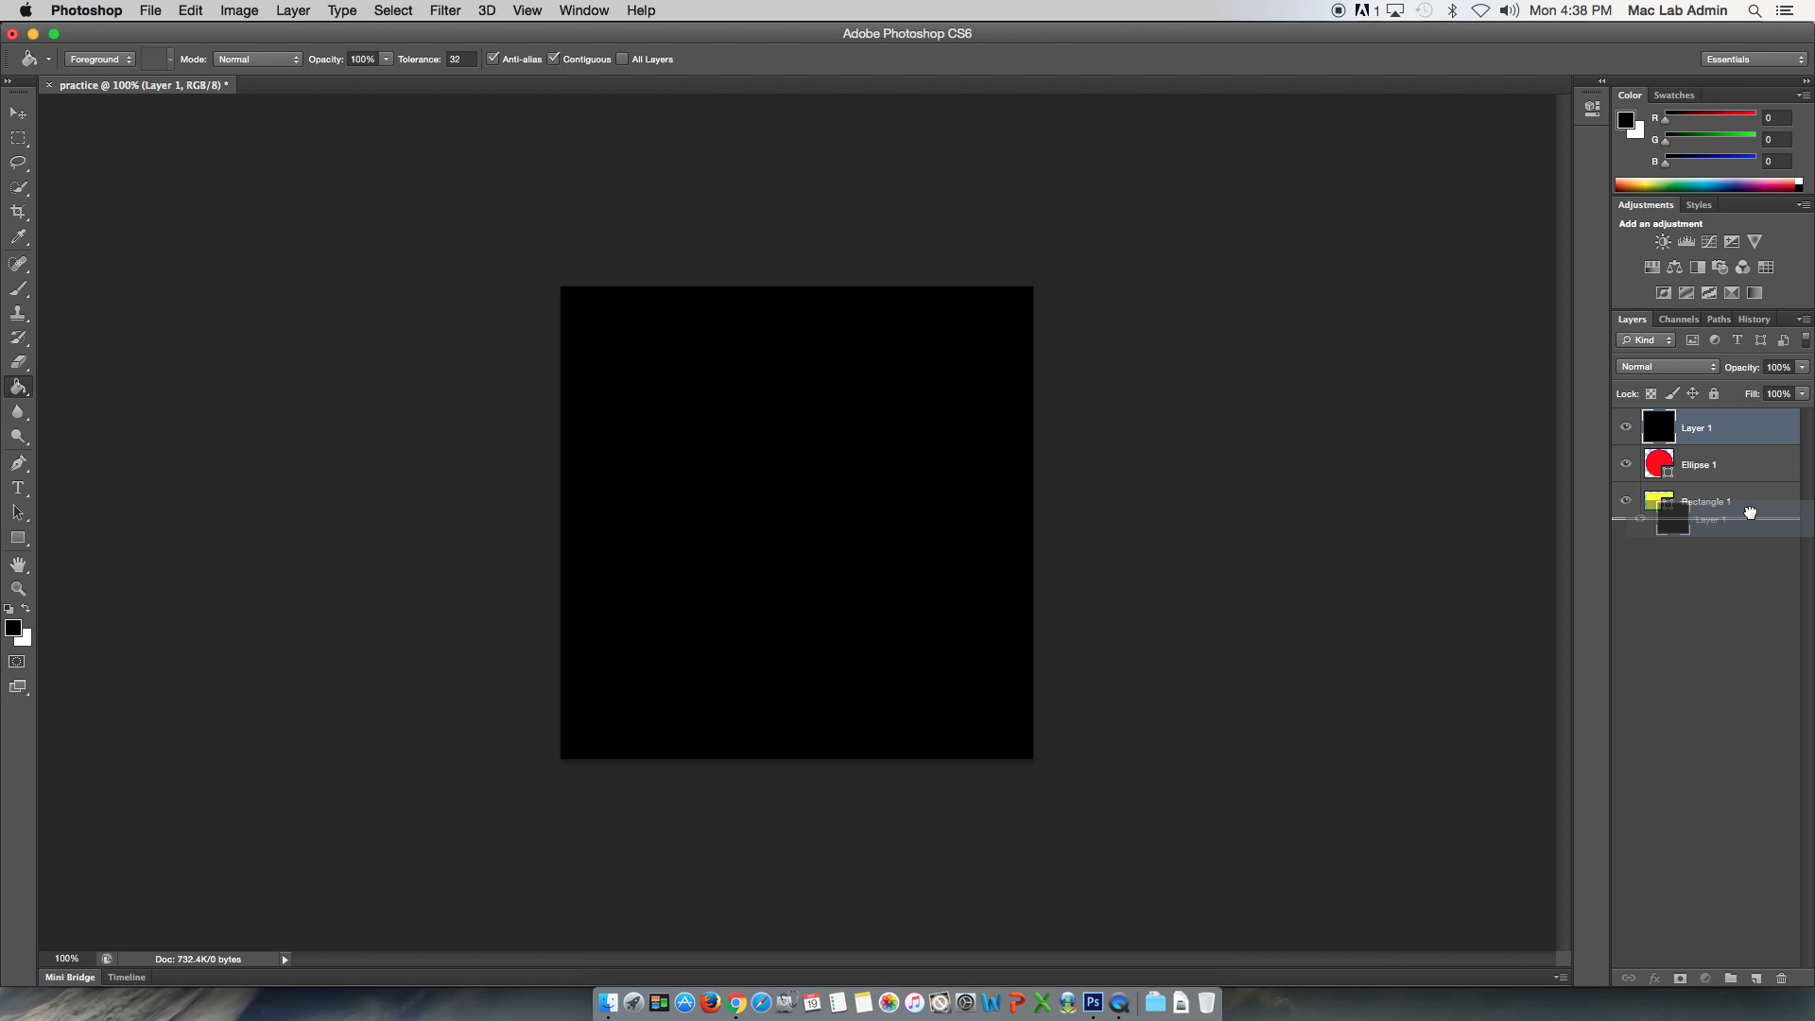
{"action": "left_click_drag", "start_coordinate": [1750, 513], "coordinate": [1748, 518]}
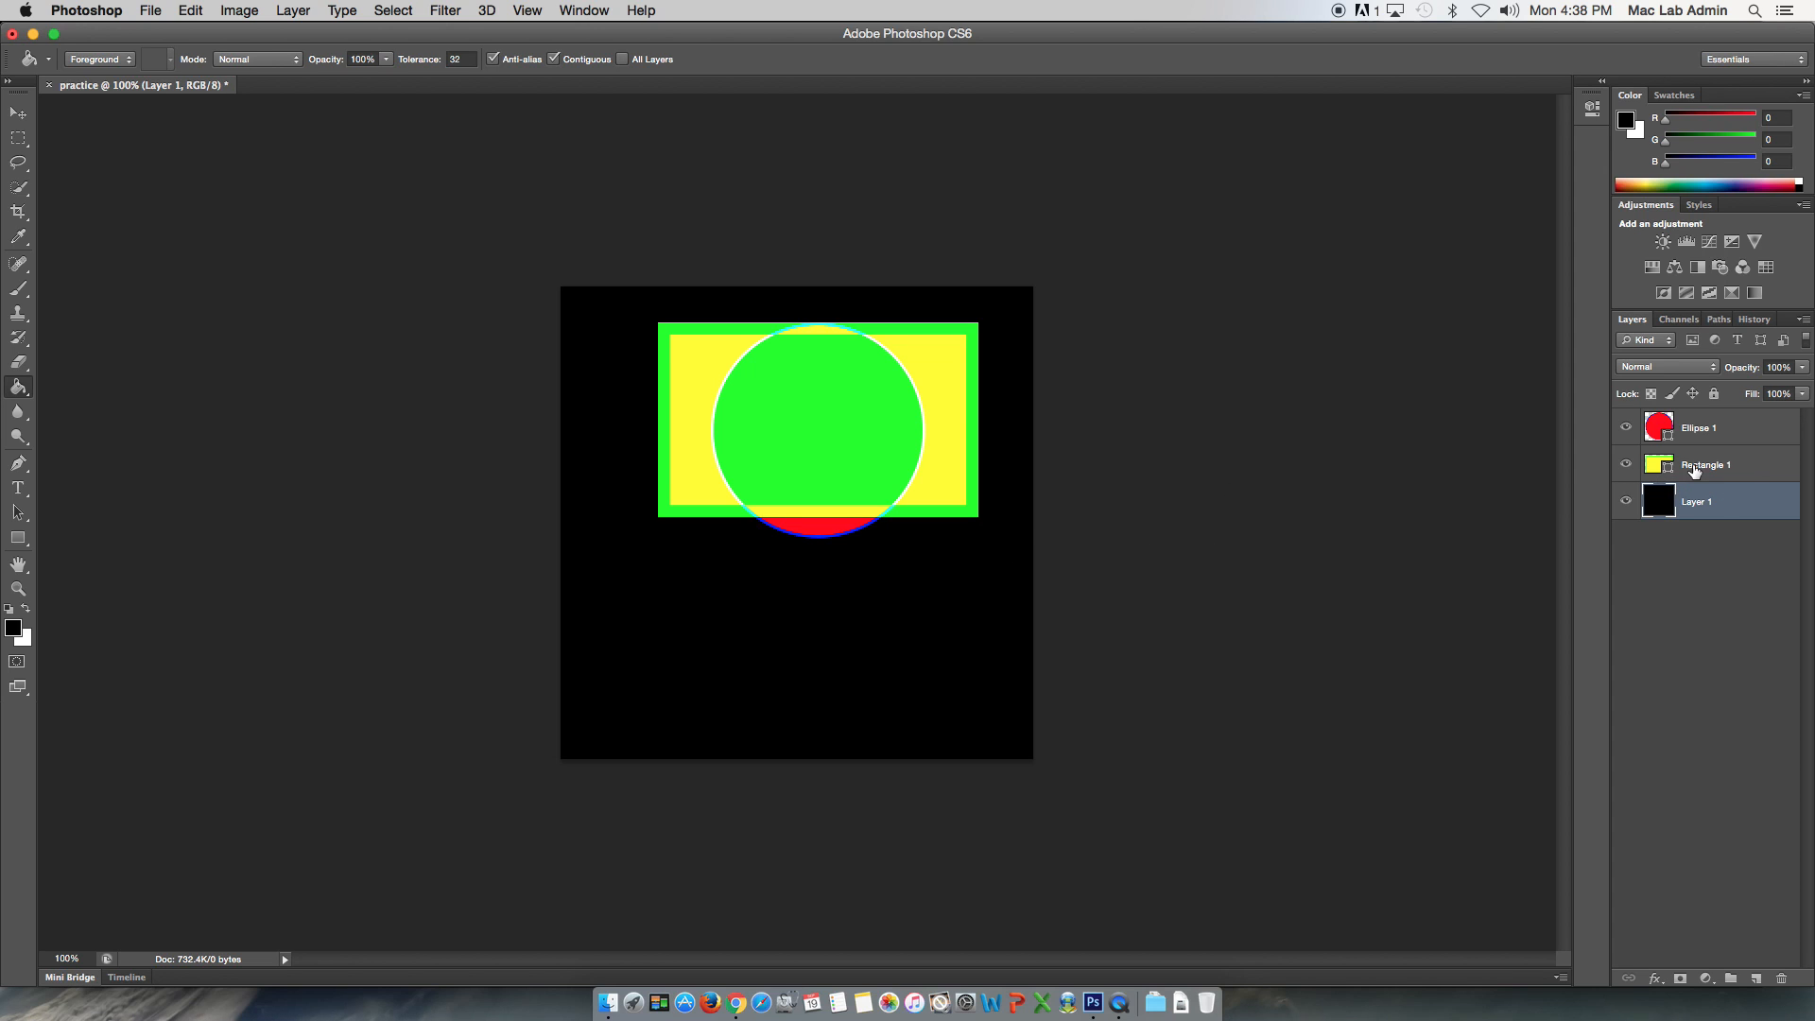
Delete the Rectangle 1 layer
{"action": "left_click", "coordinate": [1755, 467]}
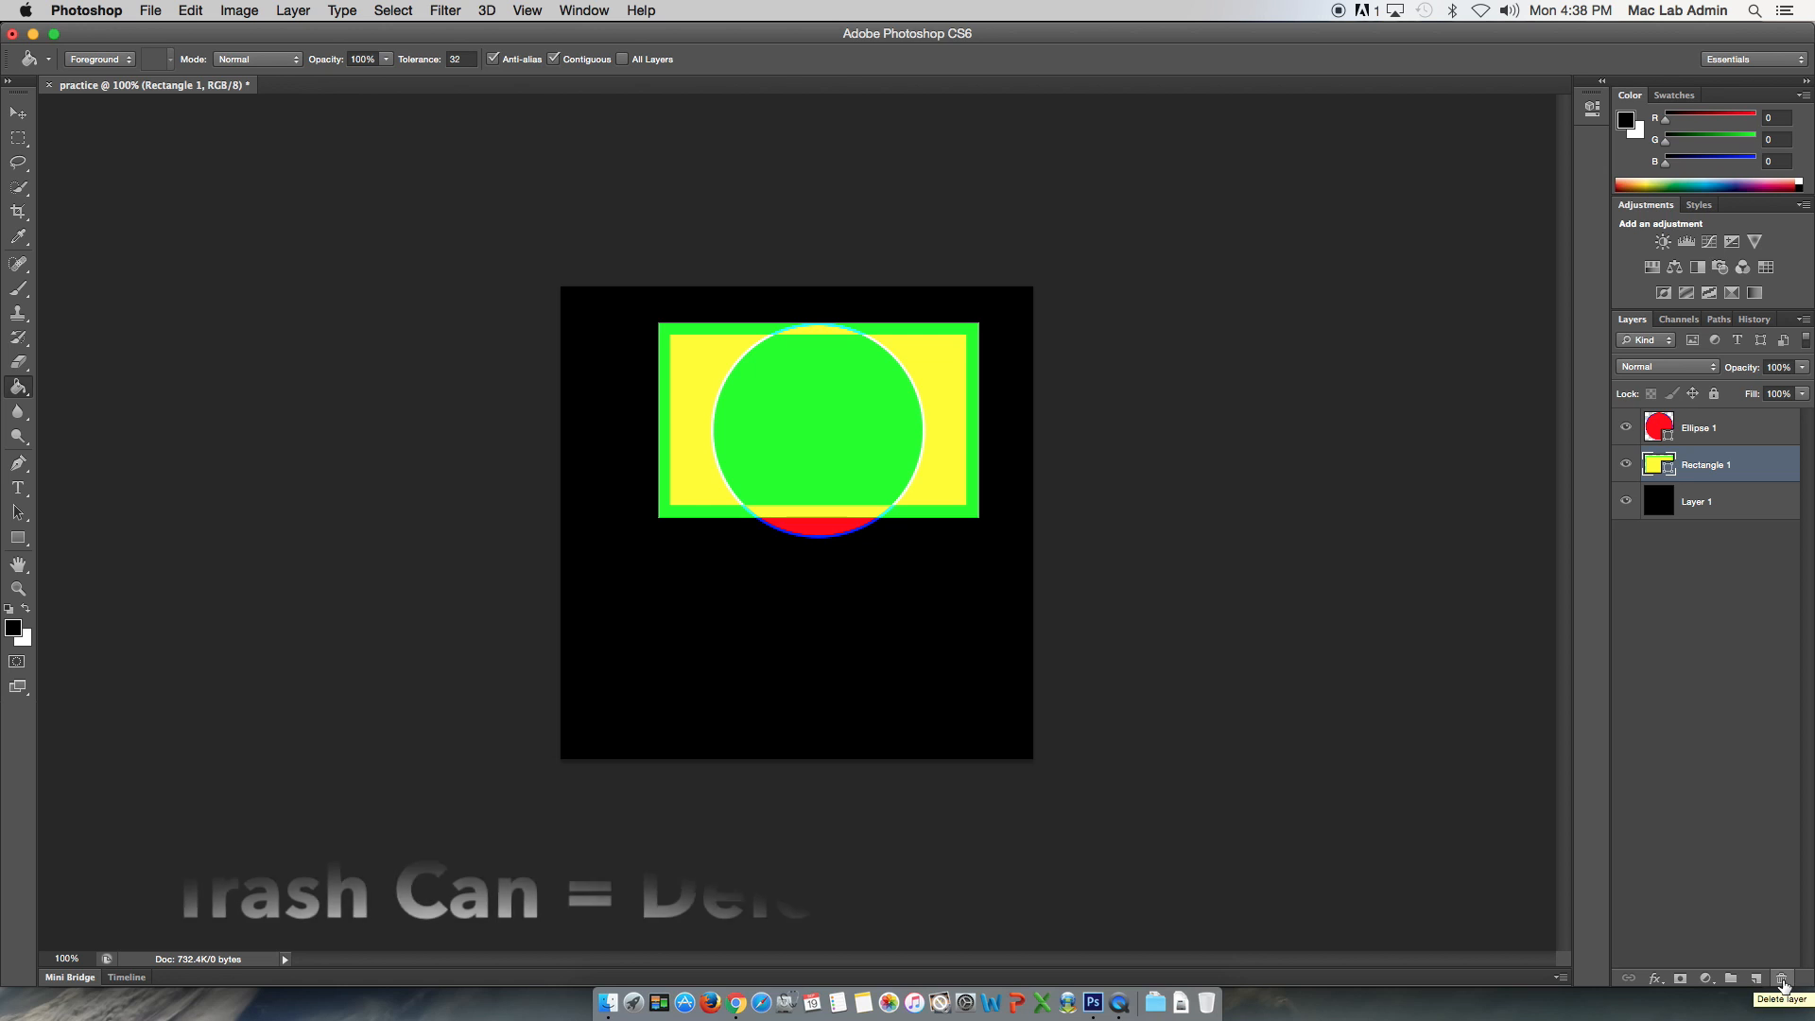
{"action": "left_click", "coordinate": [1782, 981]}
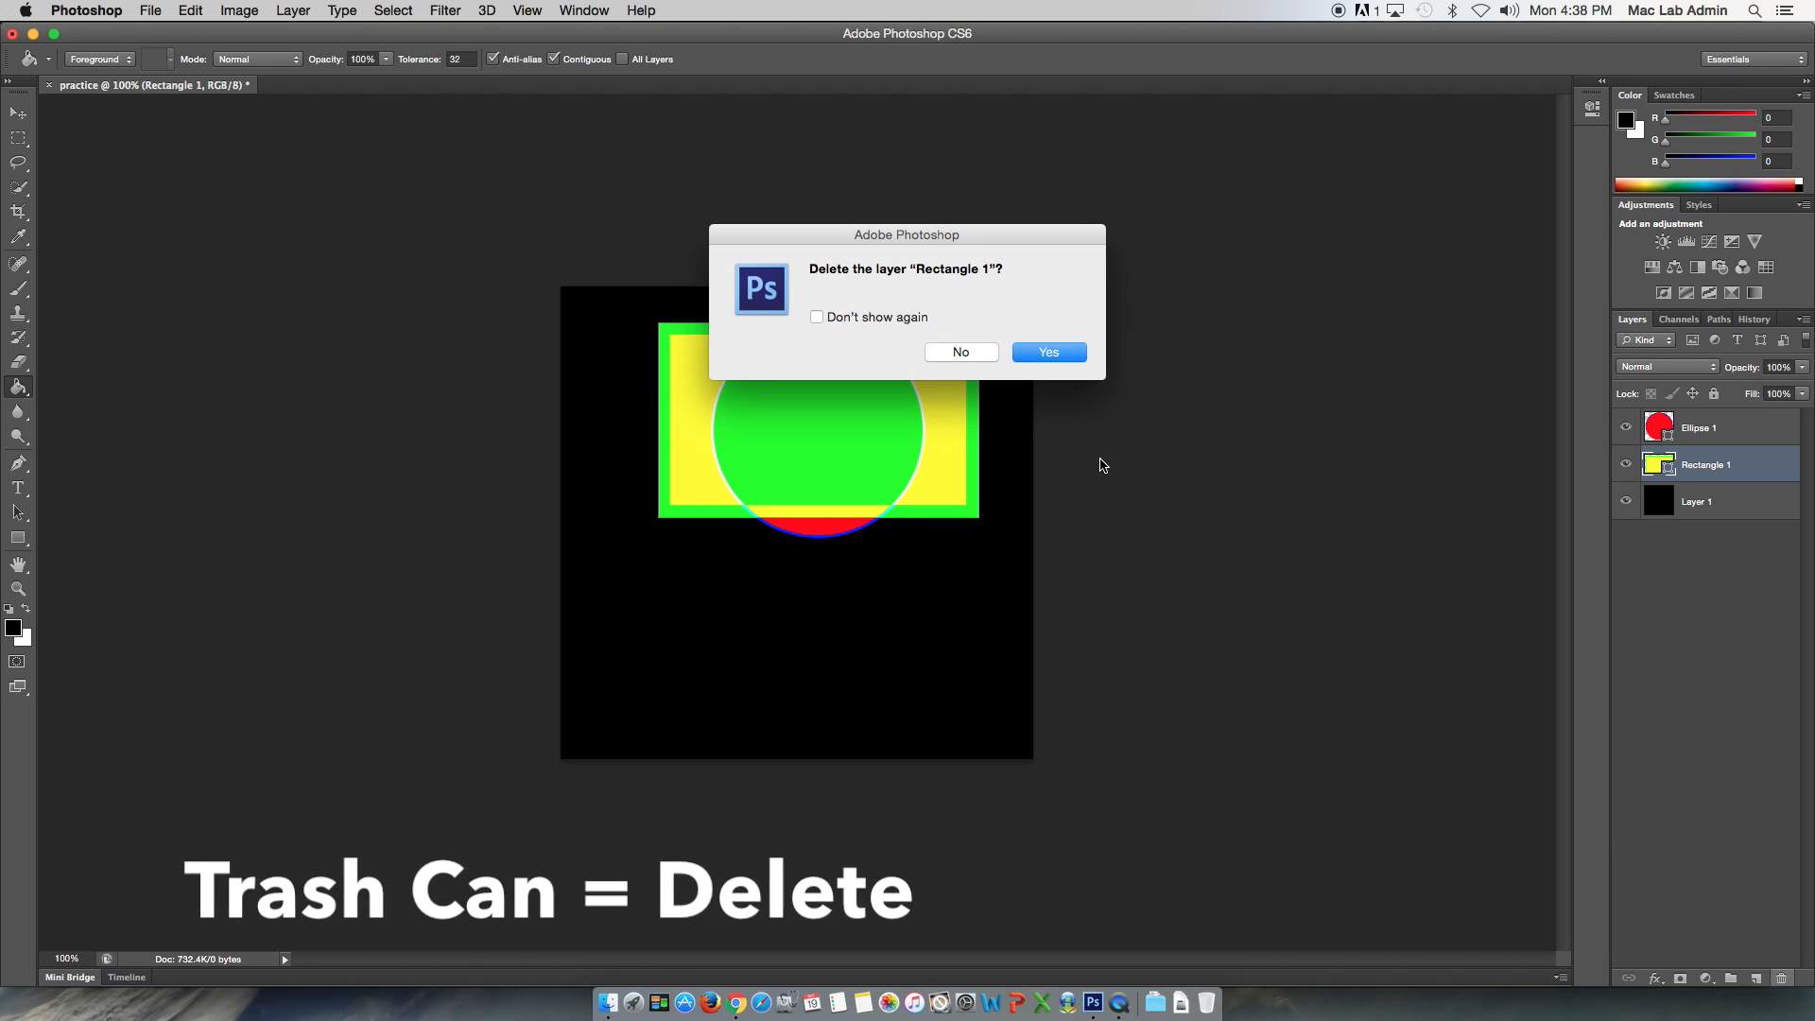
{"action": "left_click", "coordinate": [1044, 354]}
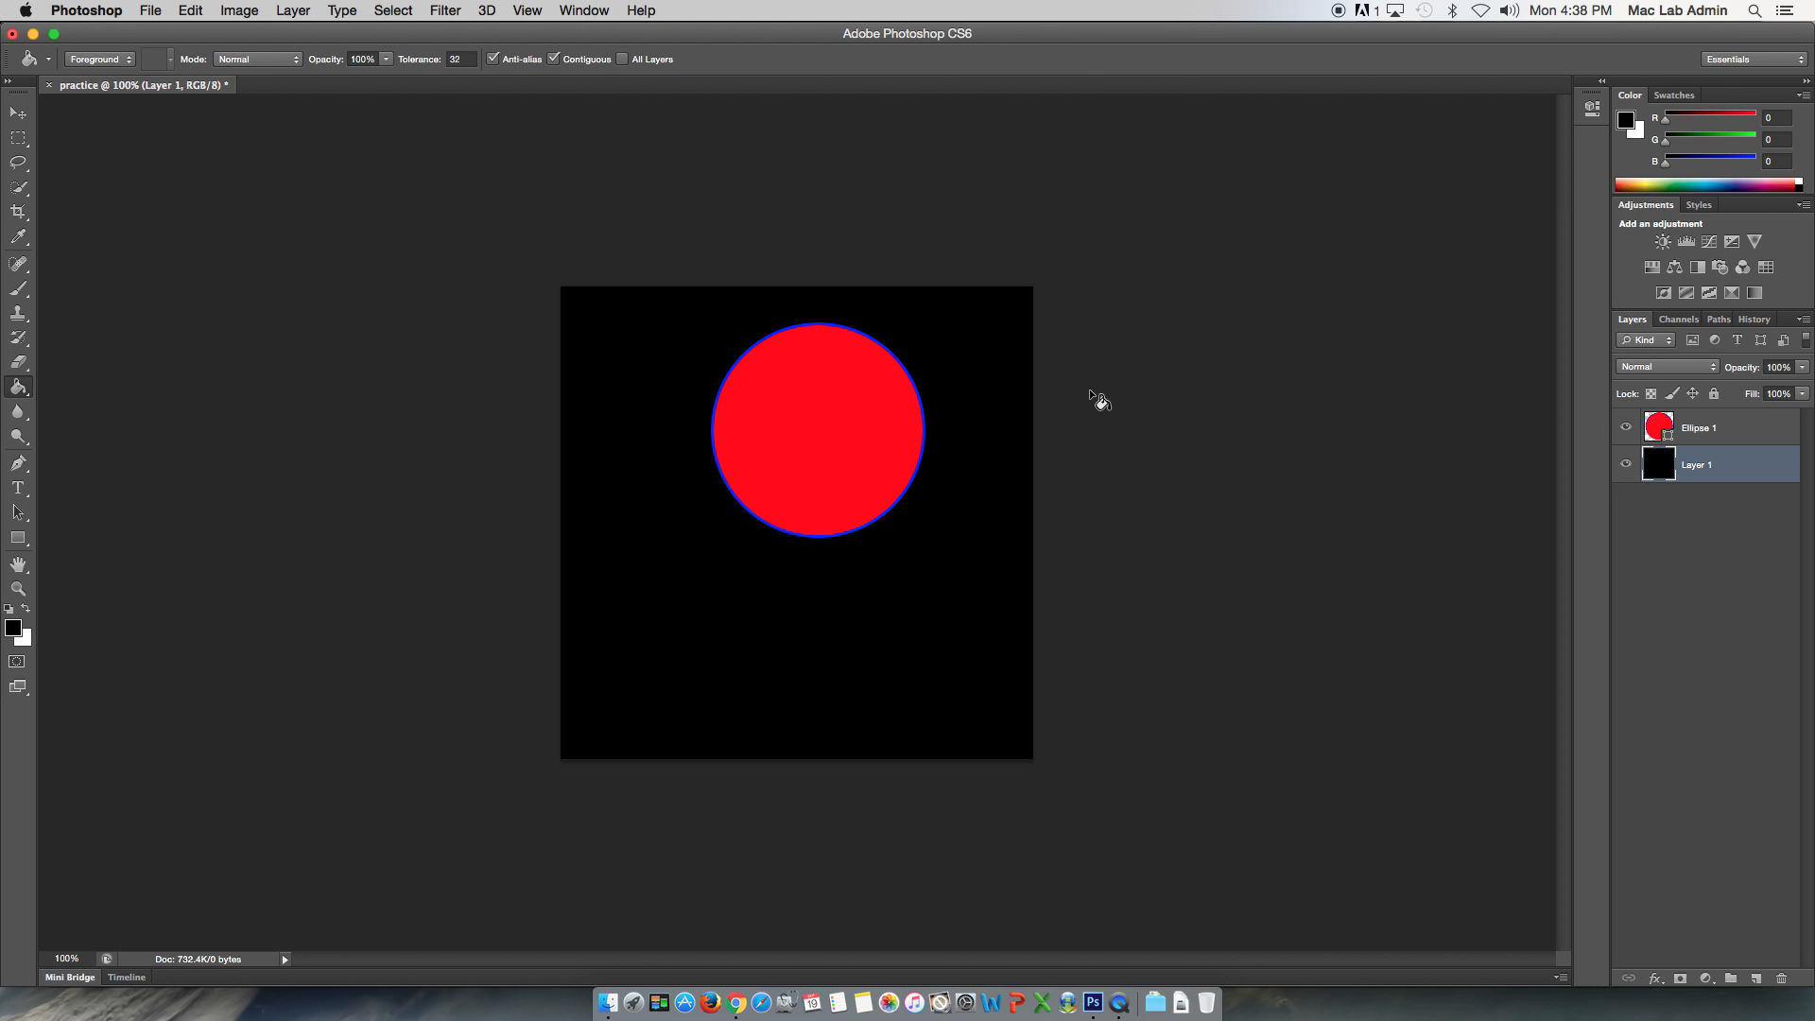
Move the black Layer 1 partly off the canvas and back to cover it, and move the Ellipse 1 circle to the canvas's centre
{"action": "left_click", "coordinate": [19, 114]}
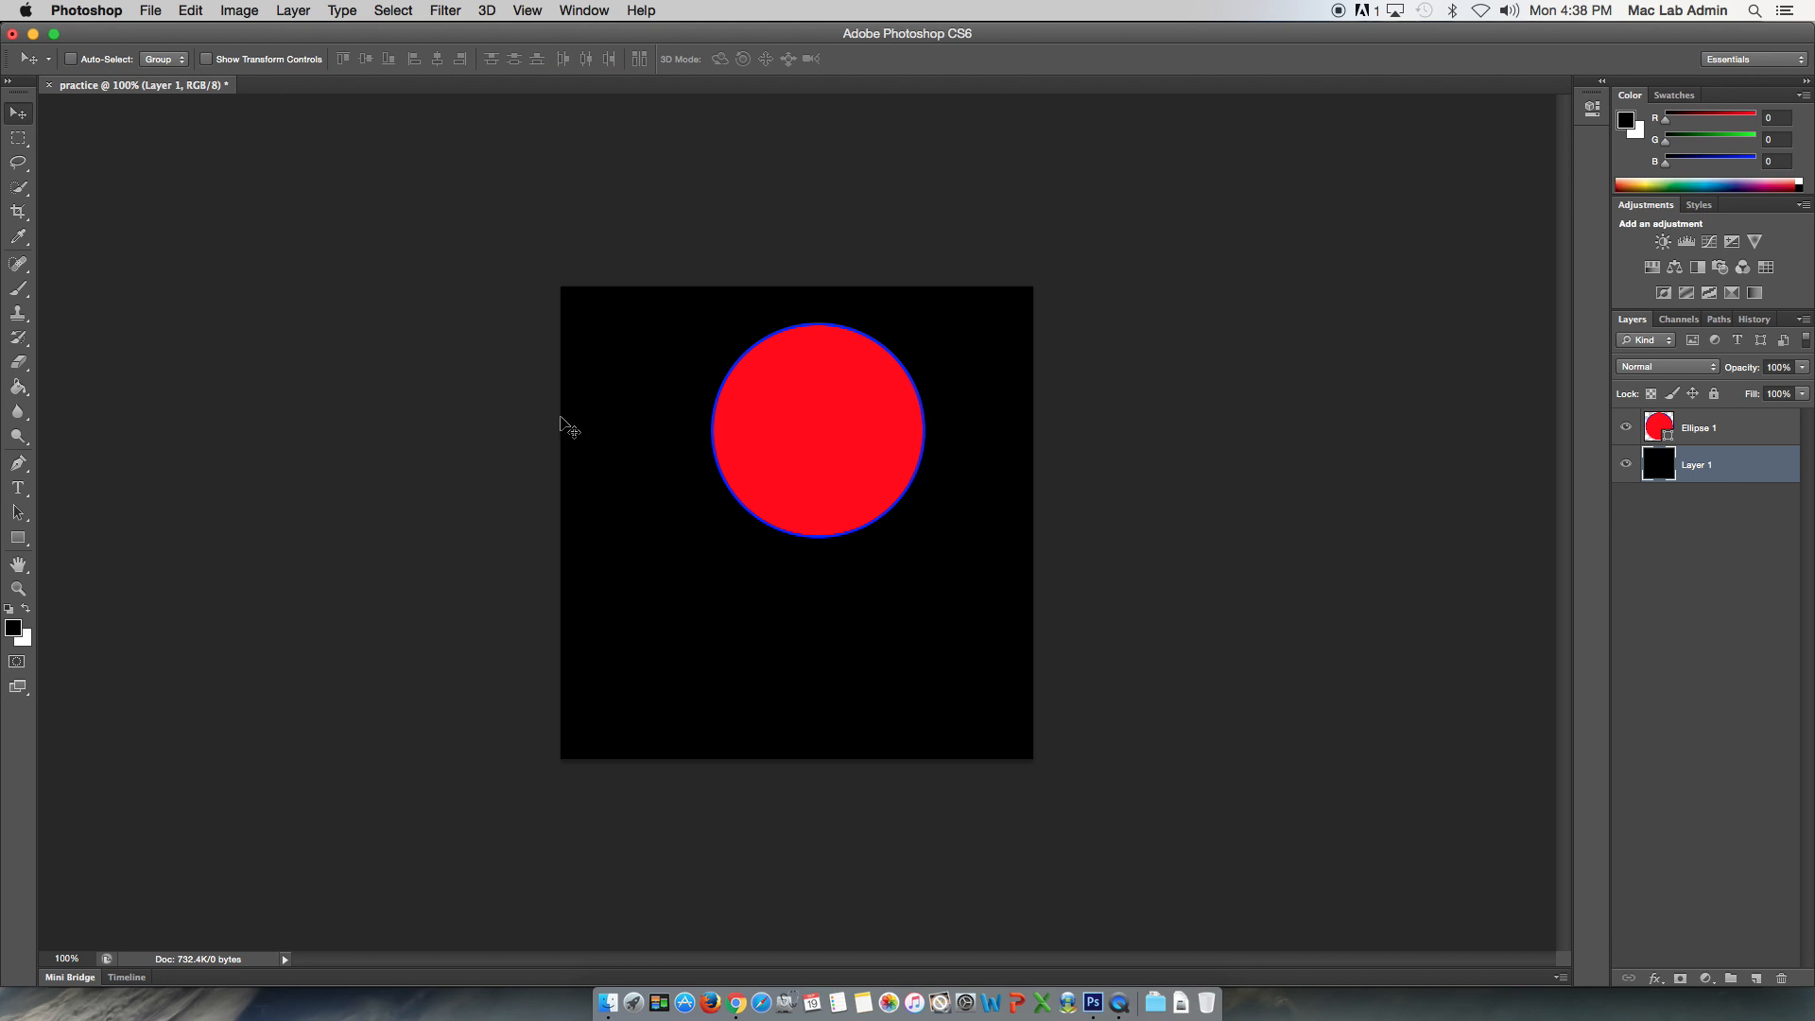
{"action": "left_click_drag", "start_coordinate": [803, 539], "coordinate": [746, 638]}
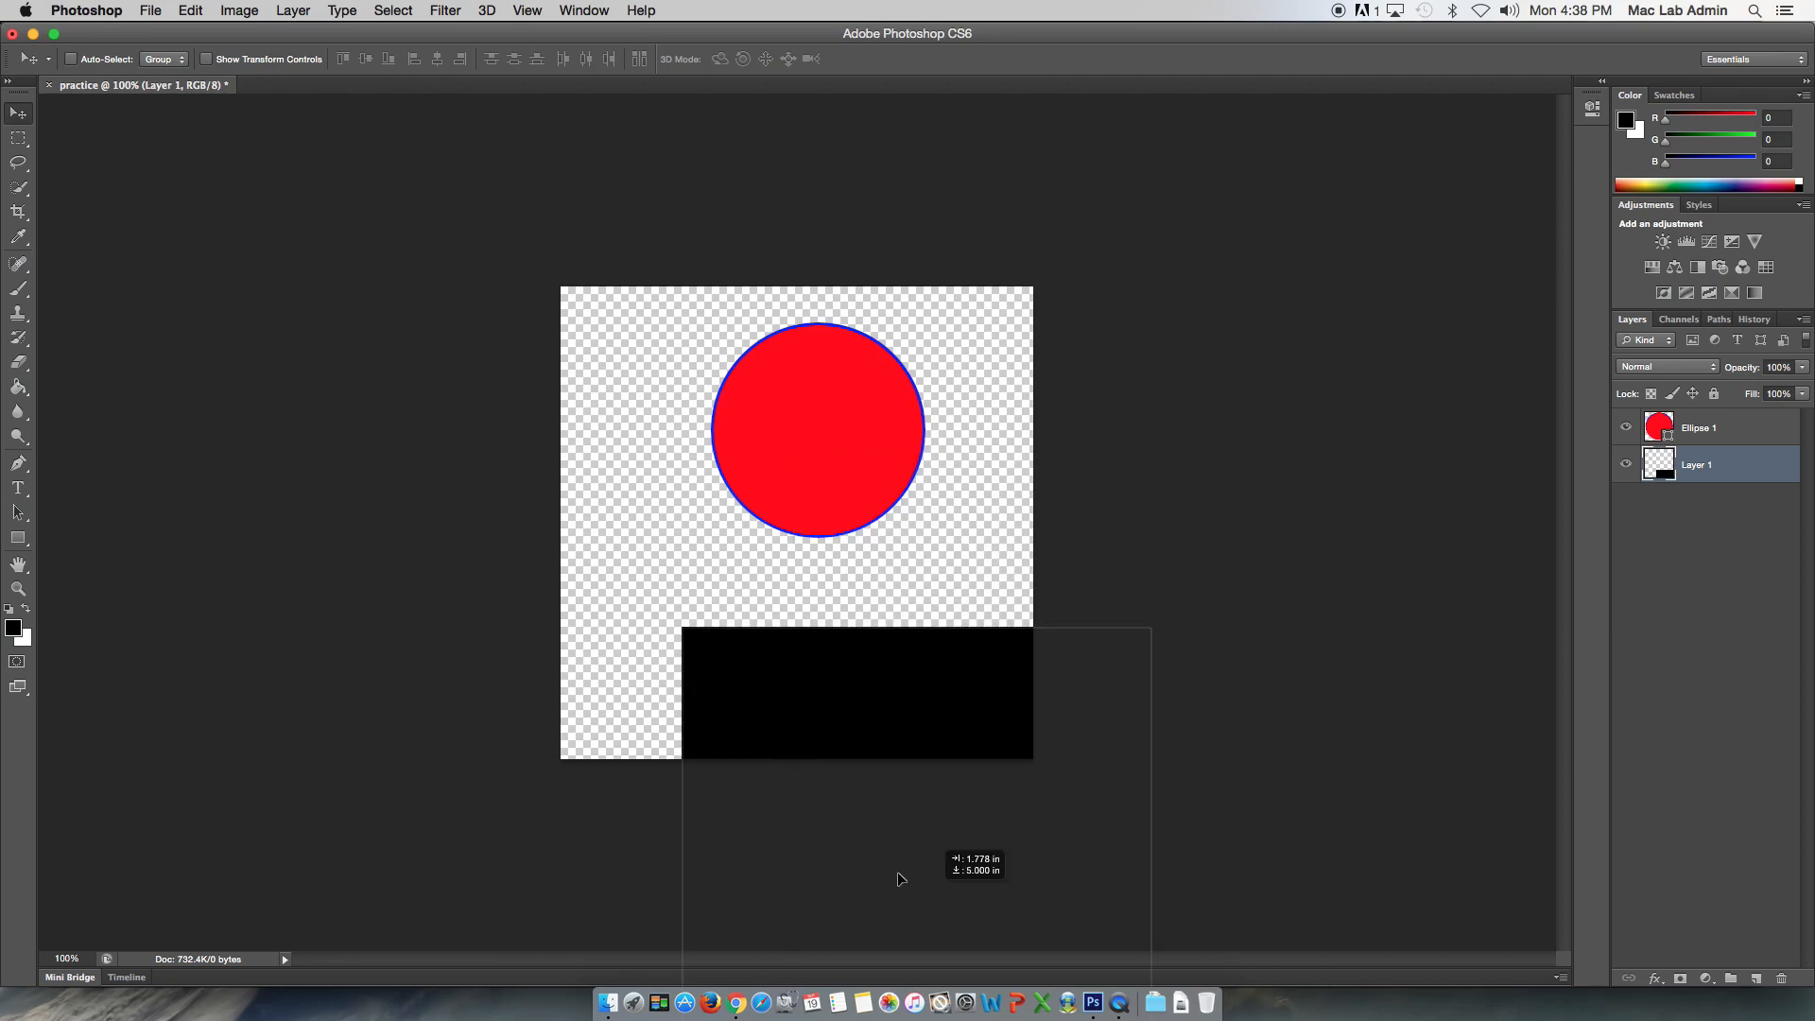
{"action": "left_click_drag", "start_coordinate": [899, 875], "coordinate": [811, 558]}
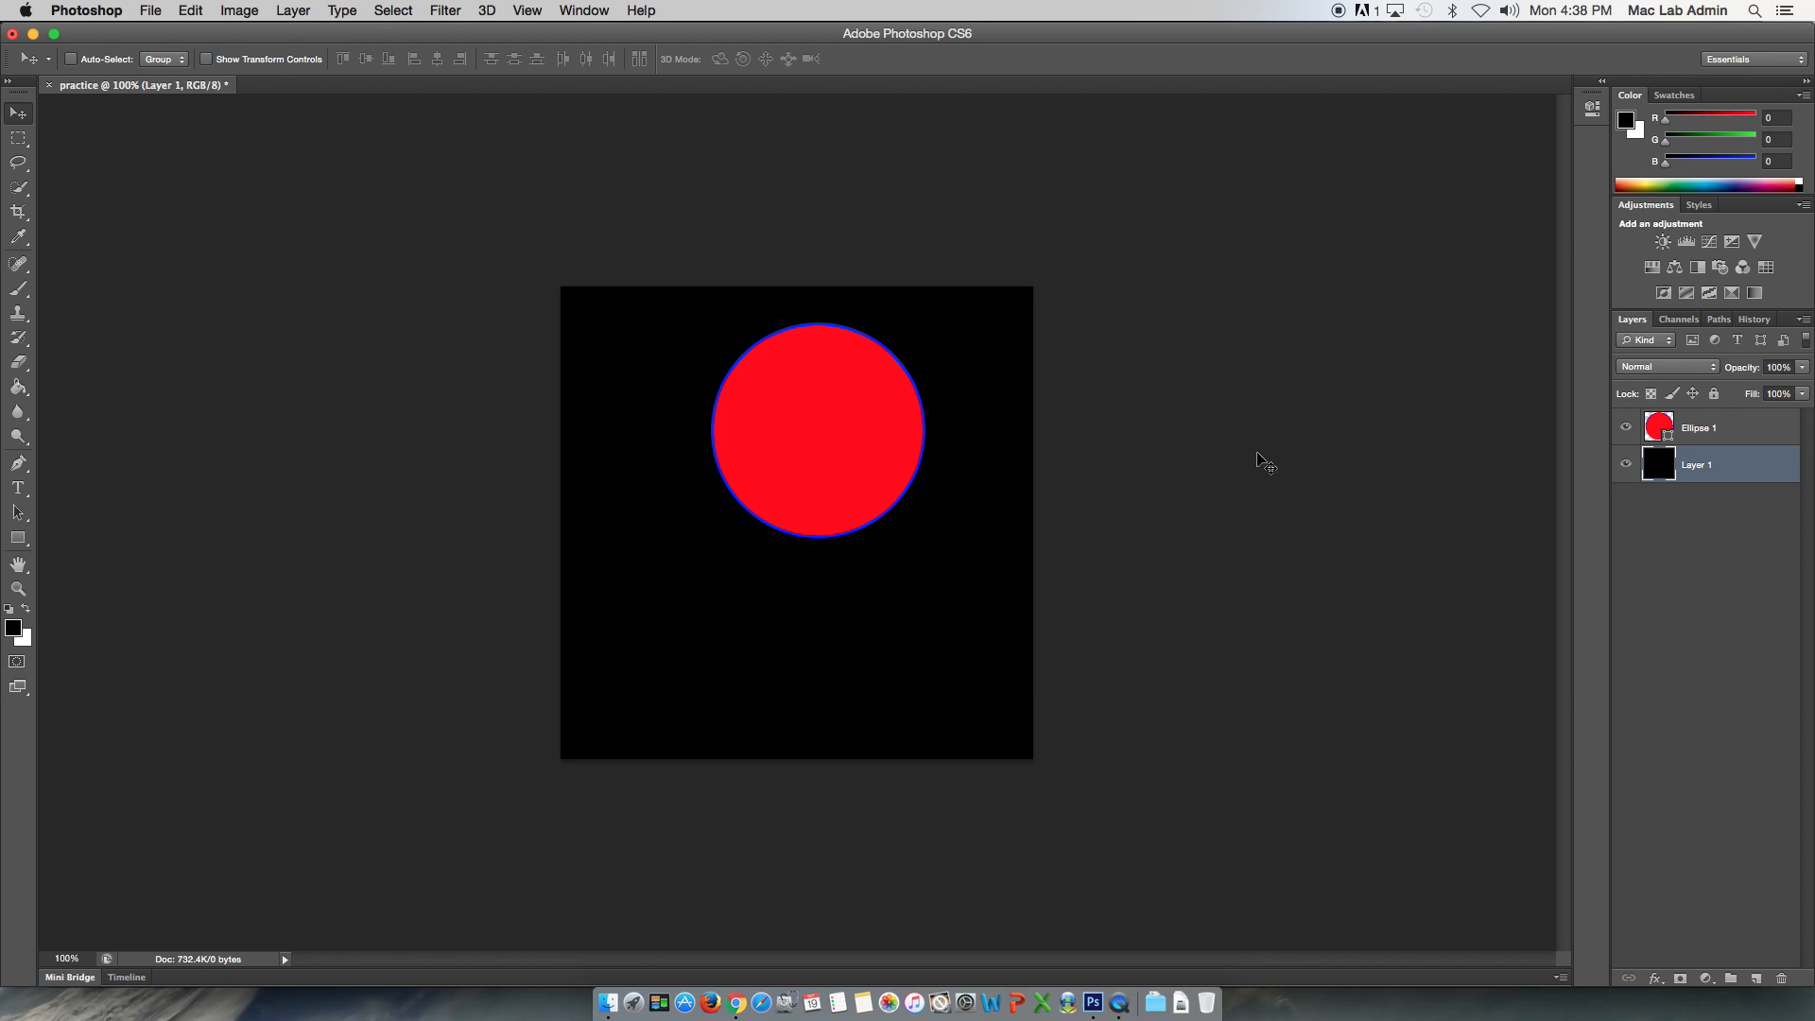
{"action": "left_click", "coordinate": [1696, 437]}
{"action": "left_click_drag", "start_coordinate": [842, 437], "coordinate": [818, 501]}
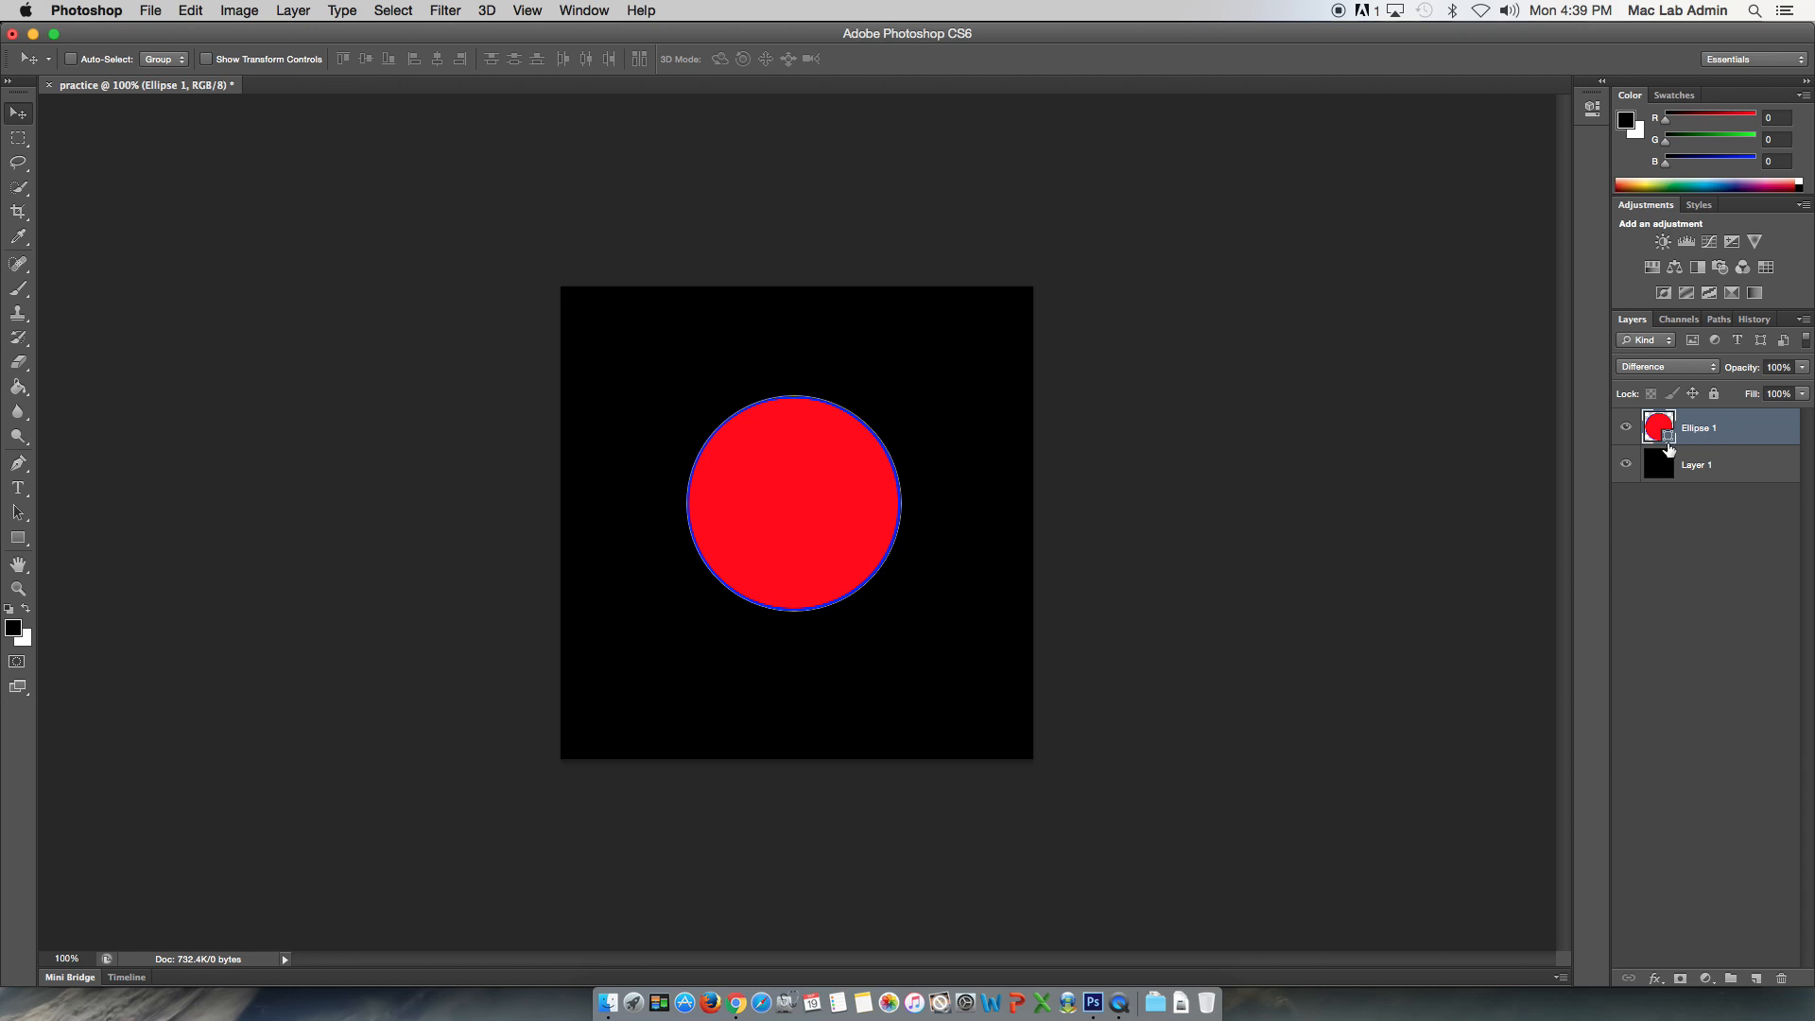
{"action": "left_click", "coordinate": [292, 11]}
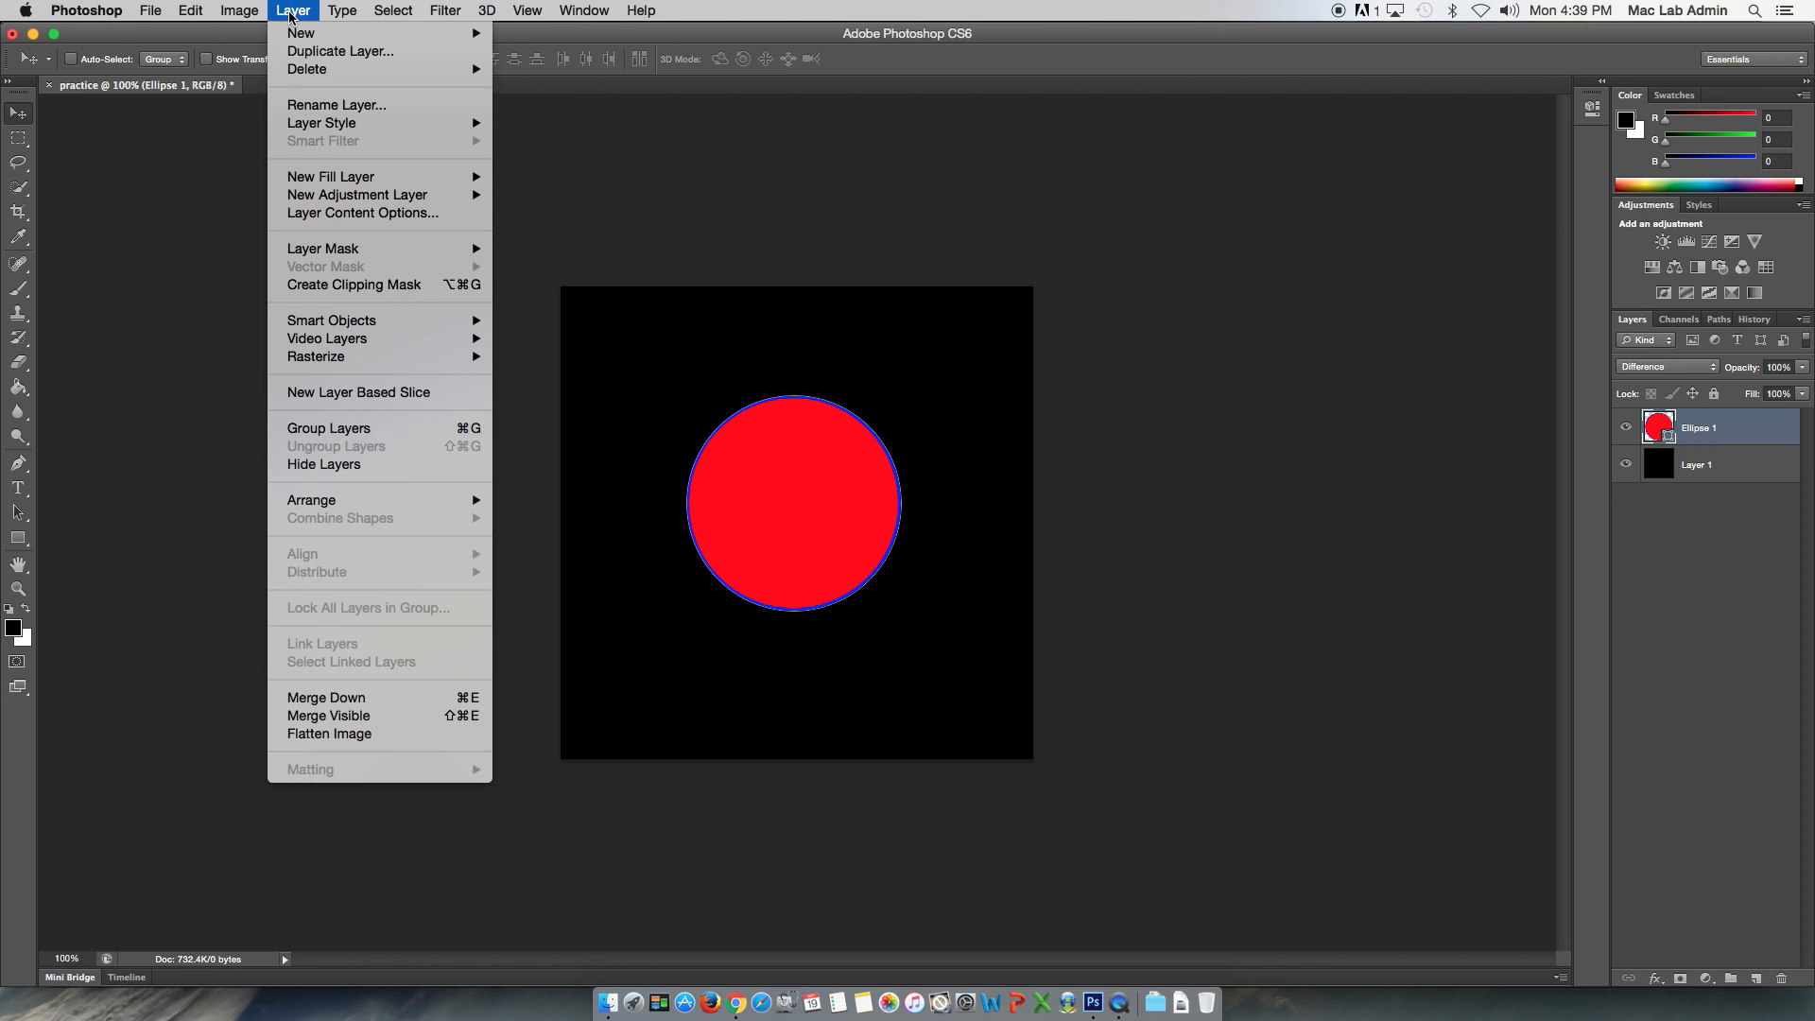
{"action": "mouse_move", "coordinate": [360, 128]}
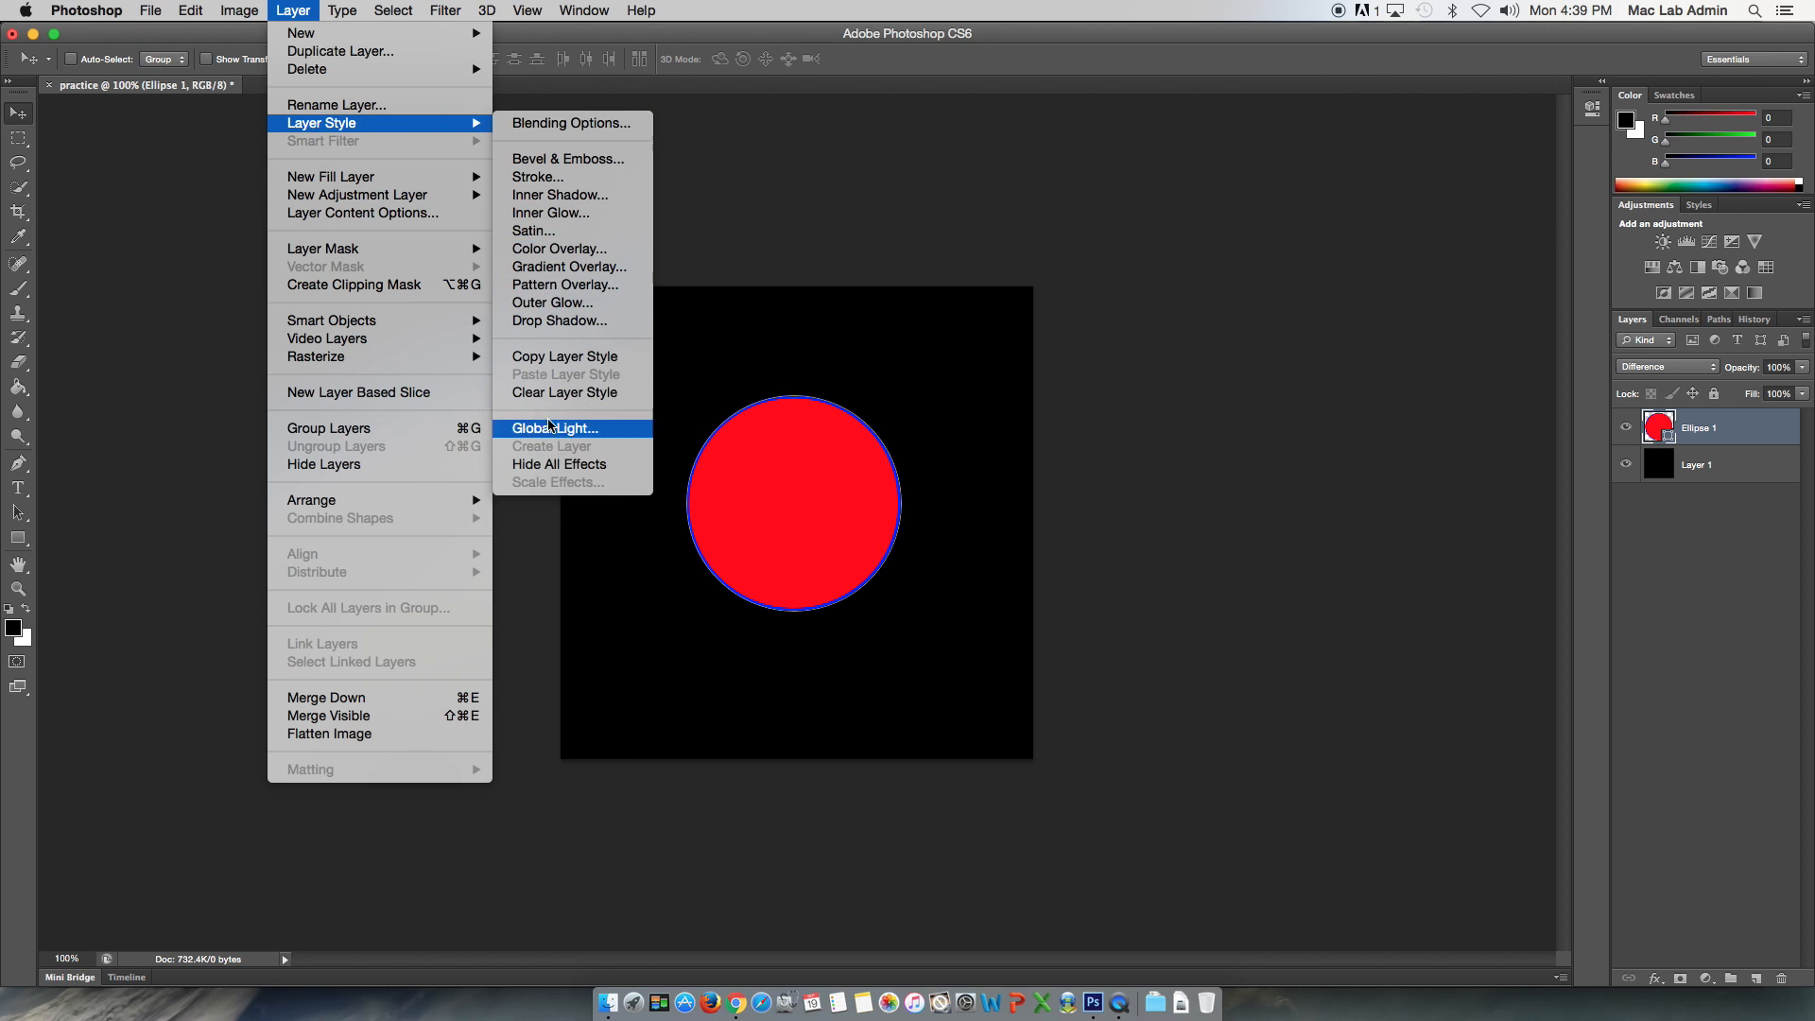
{"action": "left_click", "coordinate": [1286, 409]}
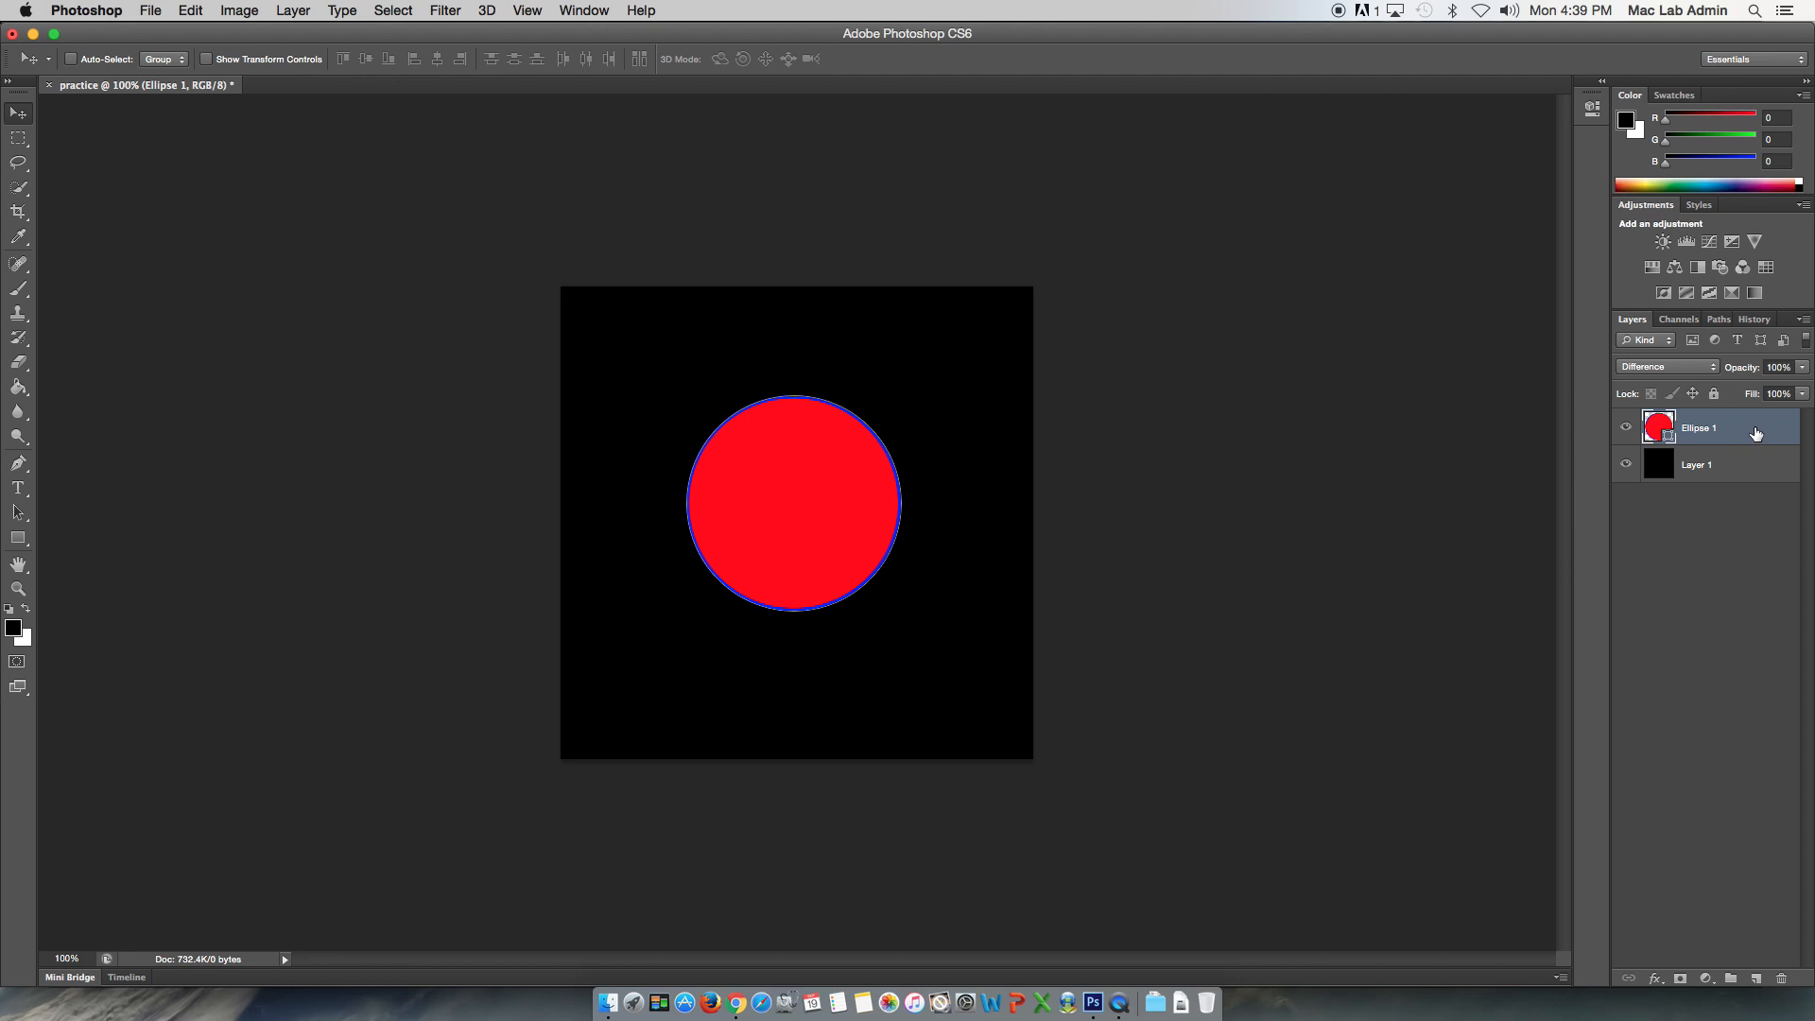
Rename the Ellipse 1 layer as circle
{"action": "double_click", "coordinate": [1698, 429]}
{"action": "type", "text": "circle"}
{"action": "key", "text": "Return"}
Open the circle layer's Layer Style dialog, place it clear of the artwork, and enable Bevel & Emboss with its settings displayed
{"action": "double_click", "coordinate": [1751, 432]}
{"action": "left_click_drag", "start_coordinate": [993, 246], "coordinate": [866, 259]}
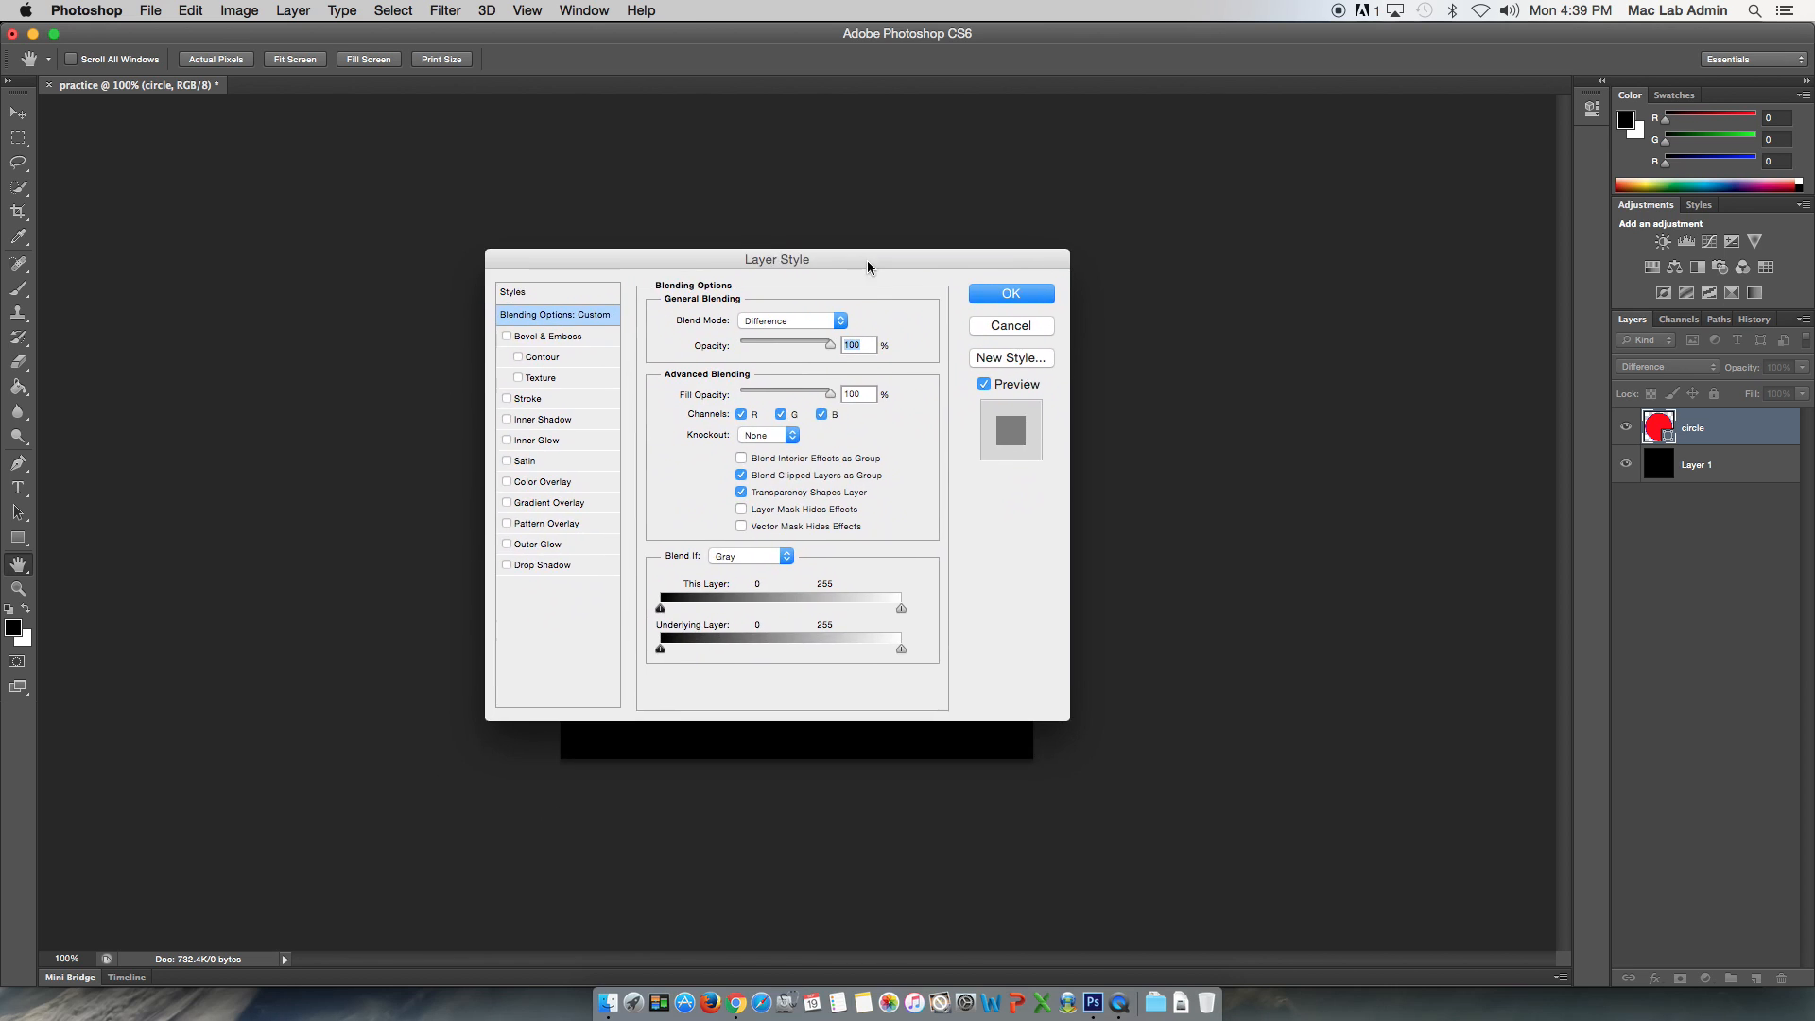
{"action": "left_click_drag", "start_coordinate": [580, 268], "coordinate": [143, 253]}
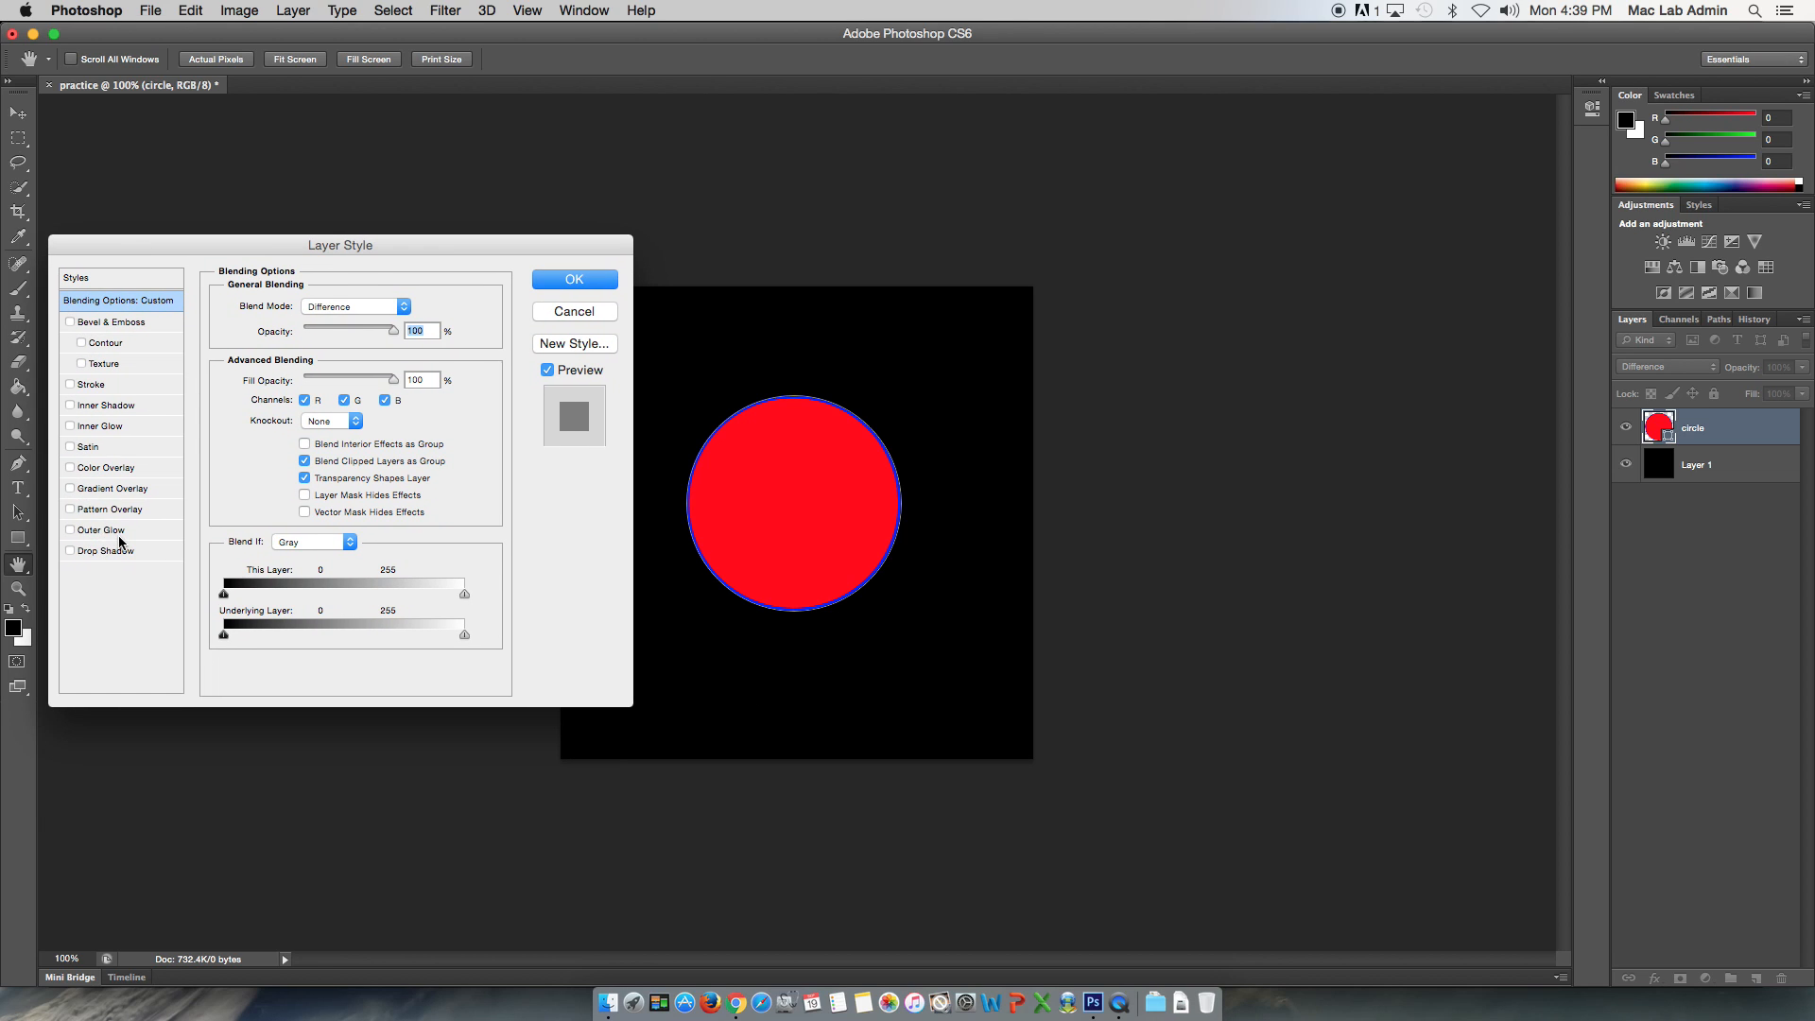
{"action": "left_click", "coordinate": [70, 322]}
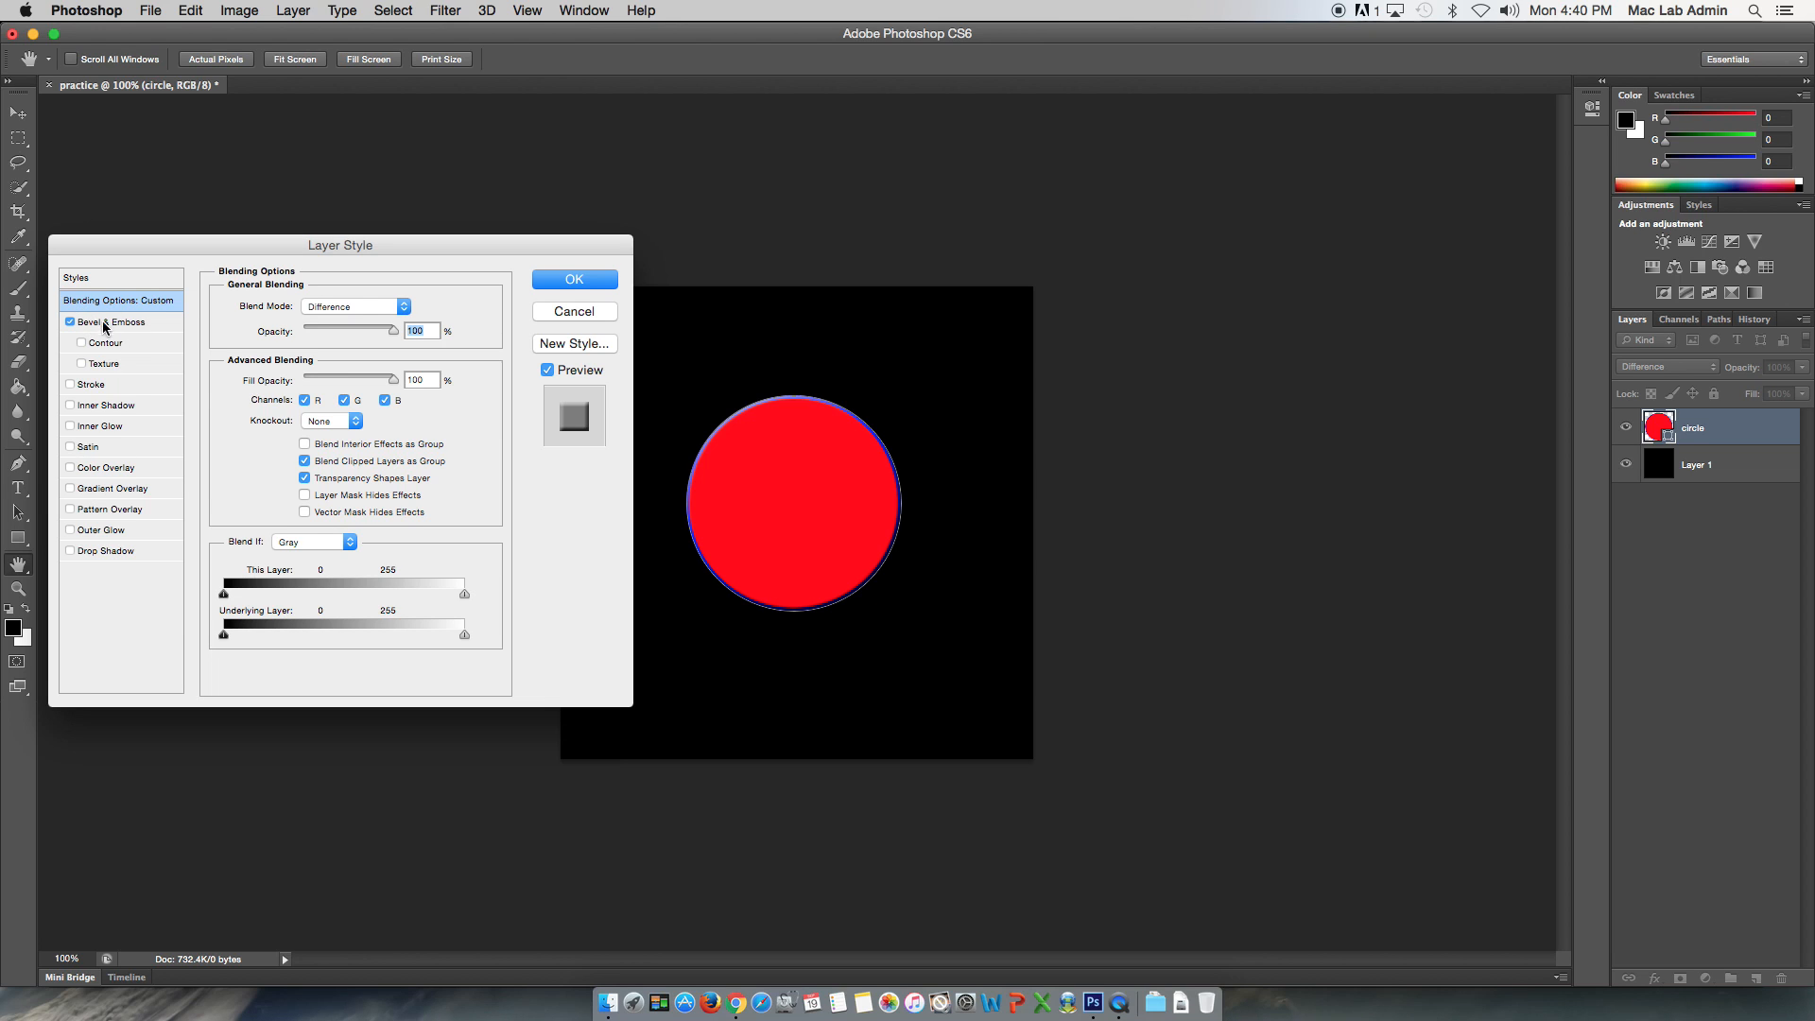
{"action": "left_click", "coordinate": [151, 321]}
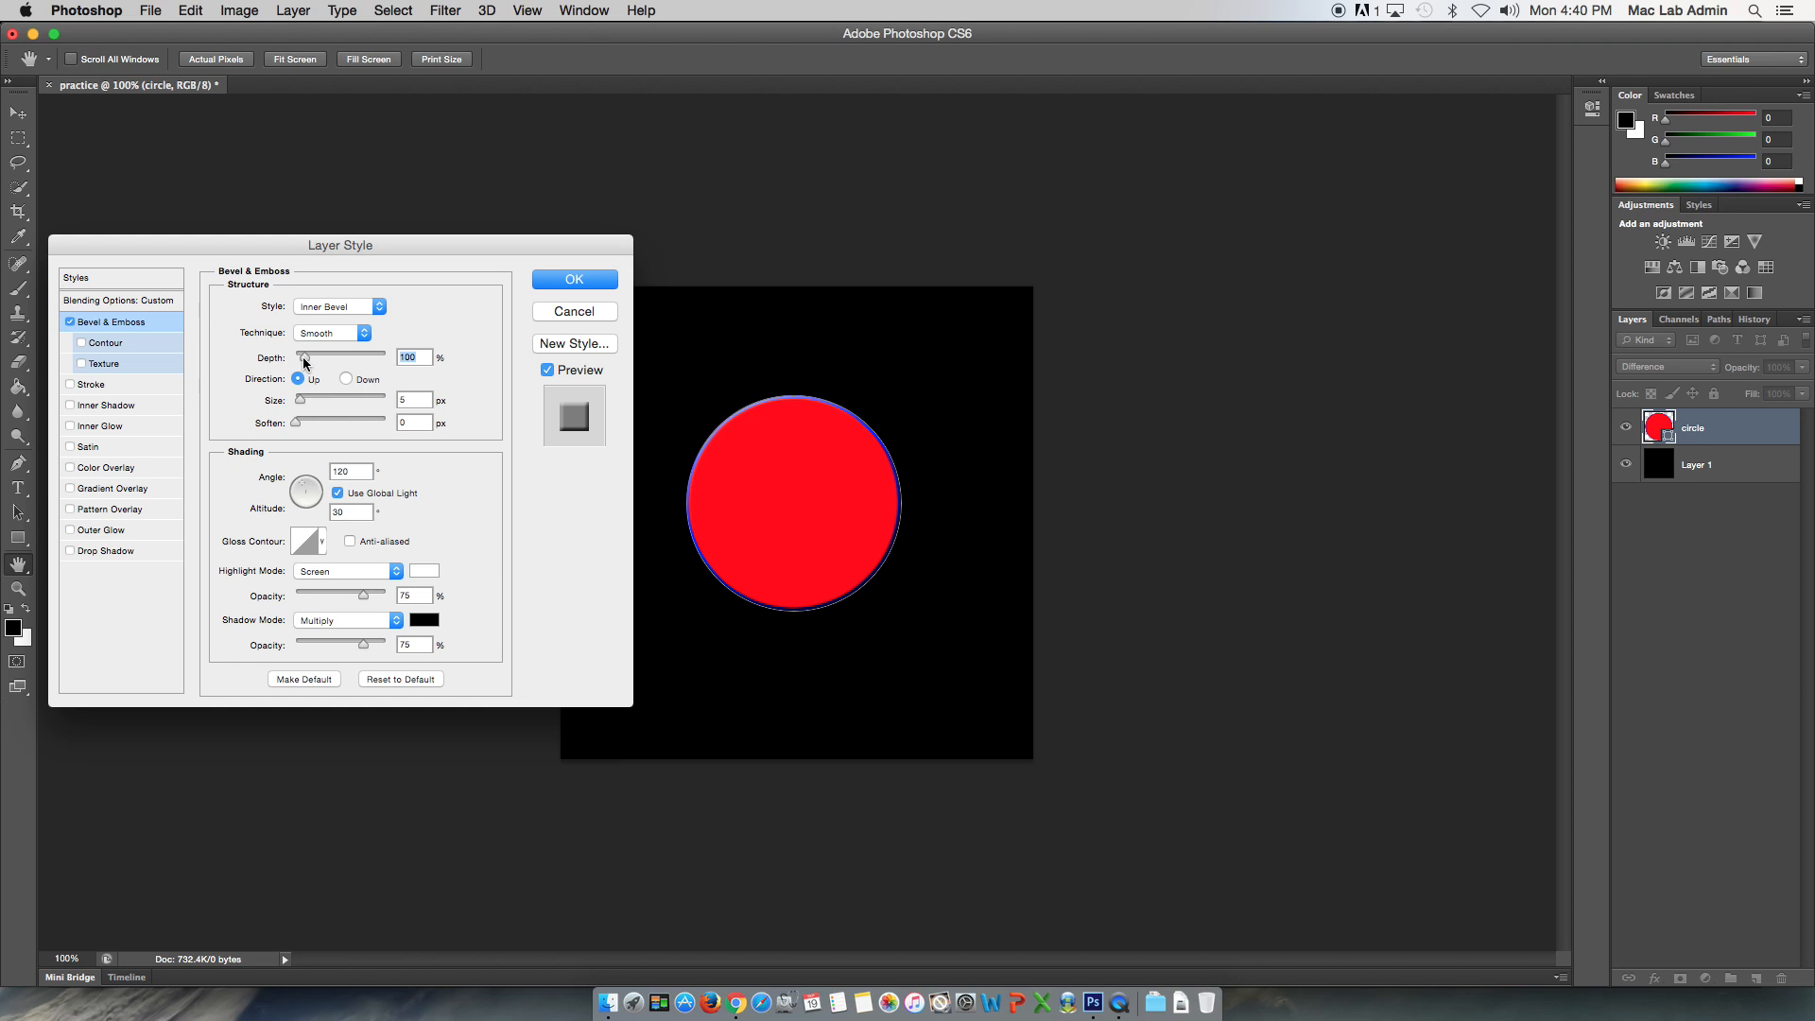
Set the circle's bevel depth to 740% and size to 16 px, and try a 12 px soften before returning it to 0
{"action": "left_click_drag", "start_coordinate": [304, 363], "coordinate": [364, 365]}
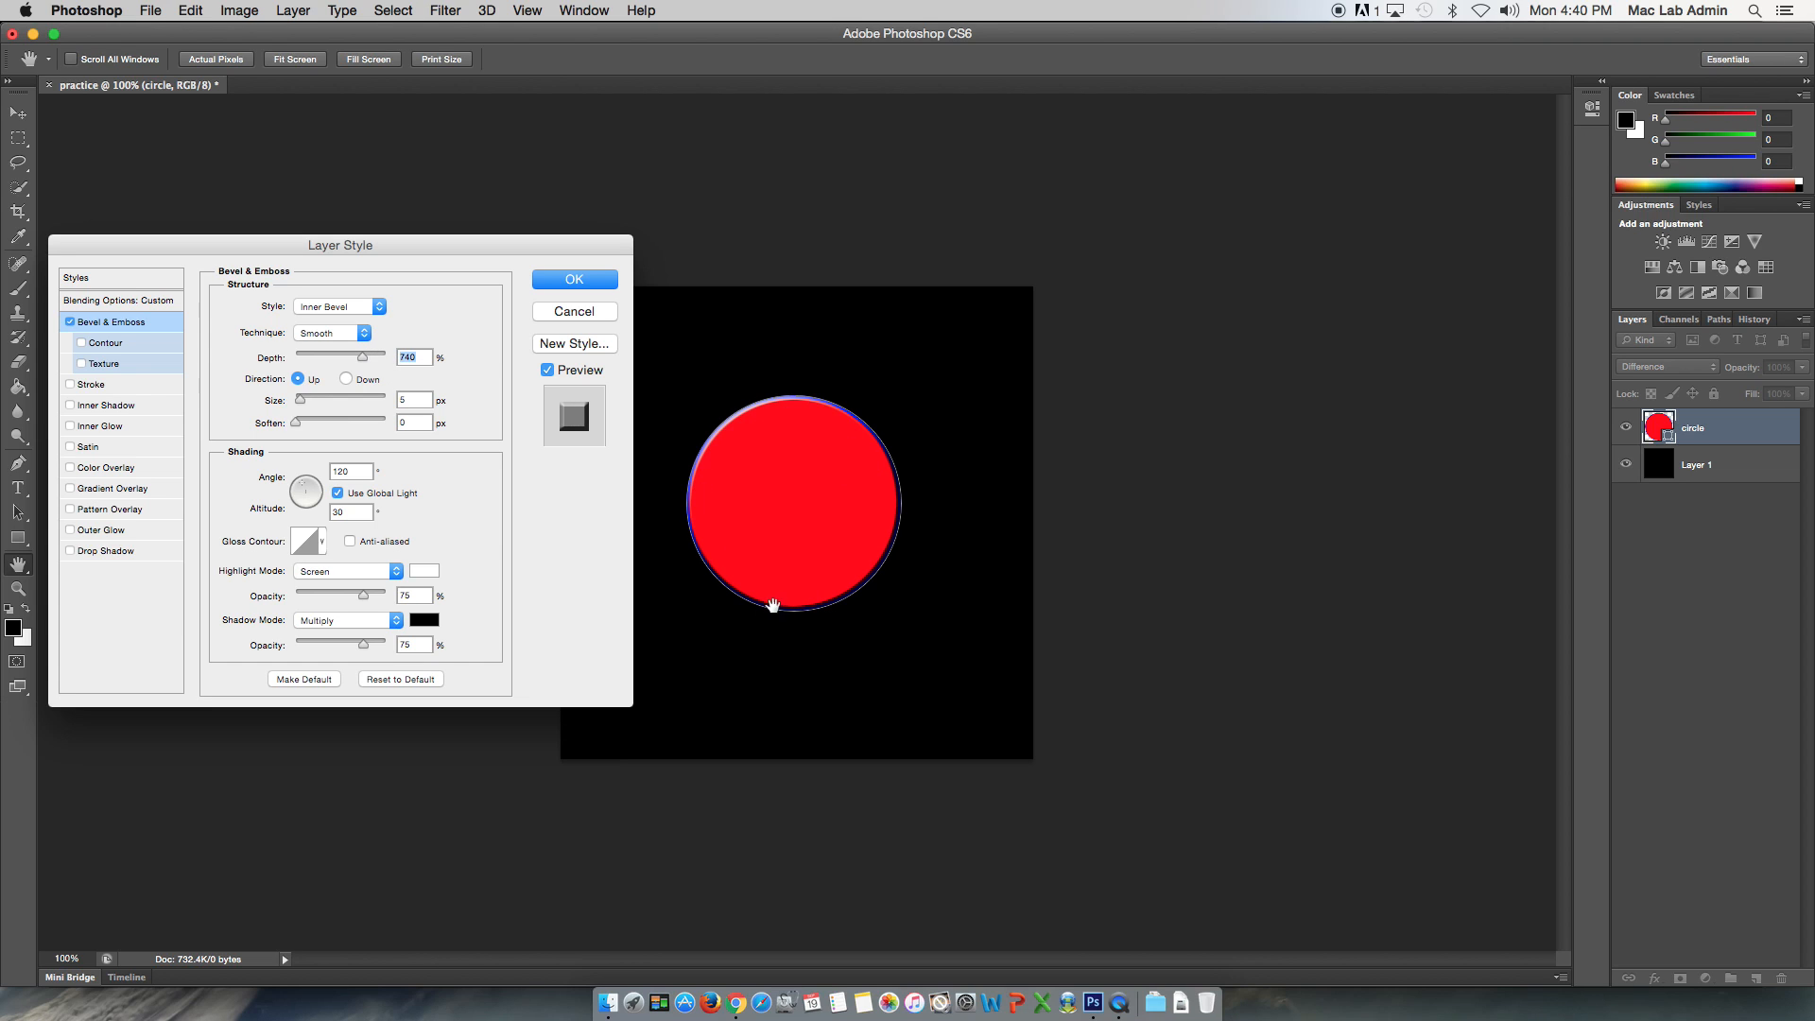
{"action": "mouse_move", "coordinate": [302, 402]}
{"action": "left_mouse_down"}
{"action": "mouse_move", "coordinate": [395, 427]}
{"action": "mouse_move", "coordinate": [305, 402]}
{"action": "left_mouse_up"}
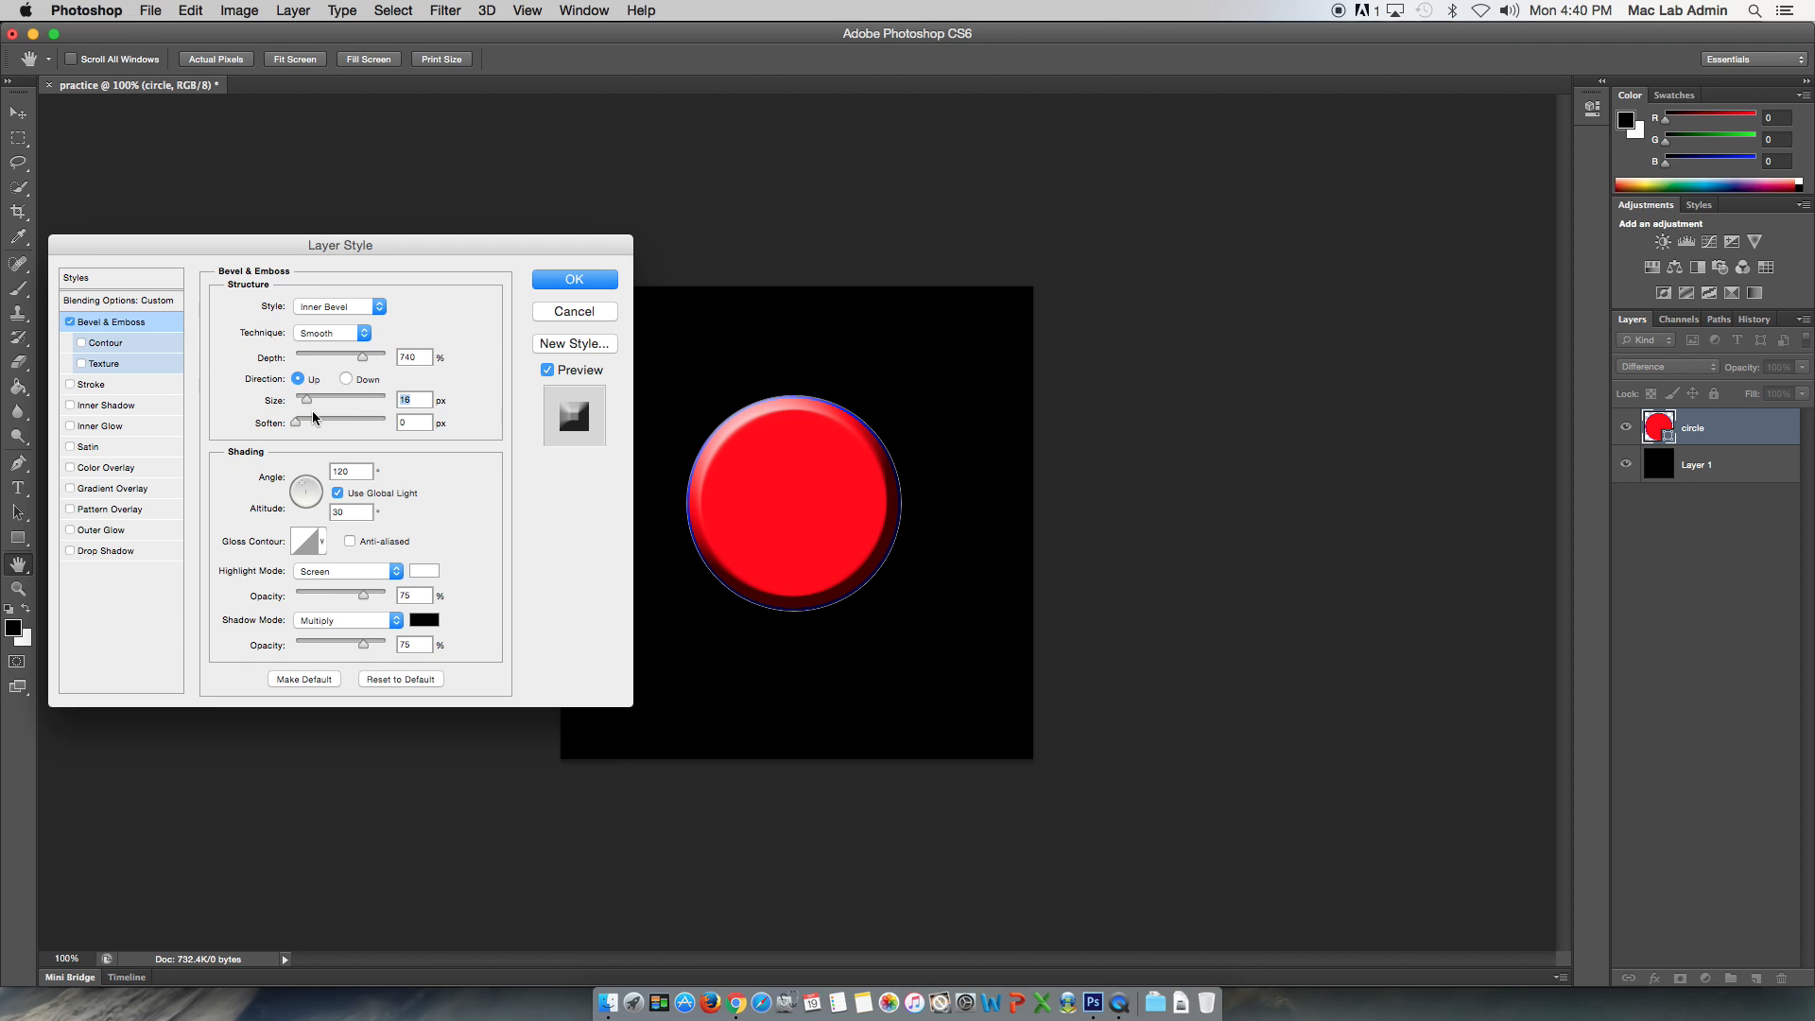
{"action": "left_click_drag", "start_coordinate": [303, 428], "coordinate": [356, 426]}
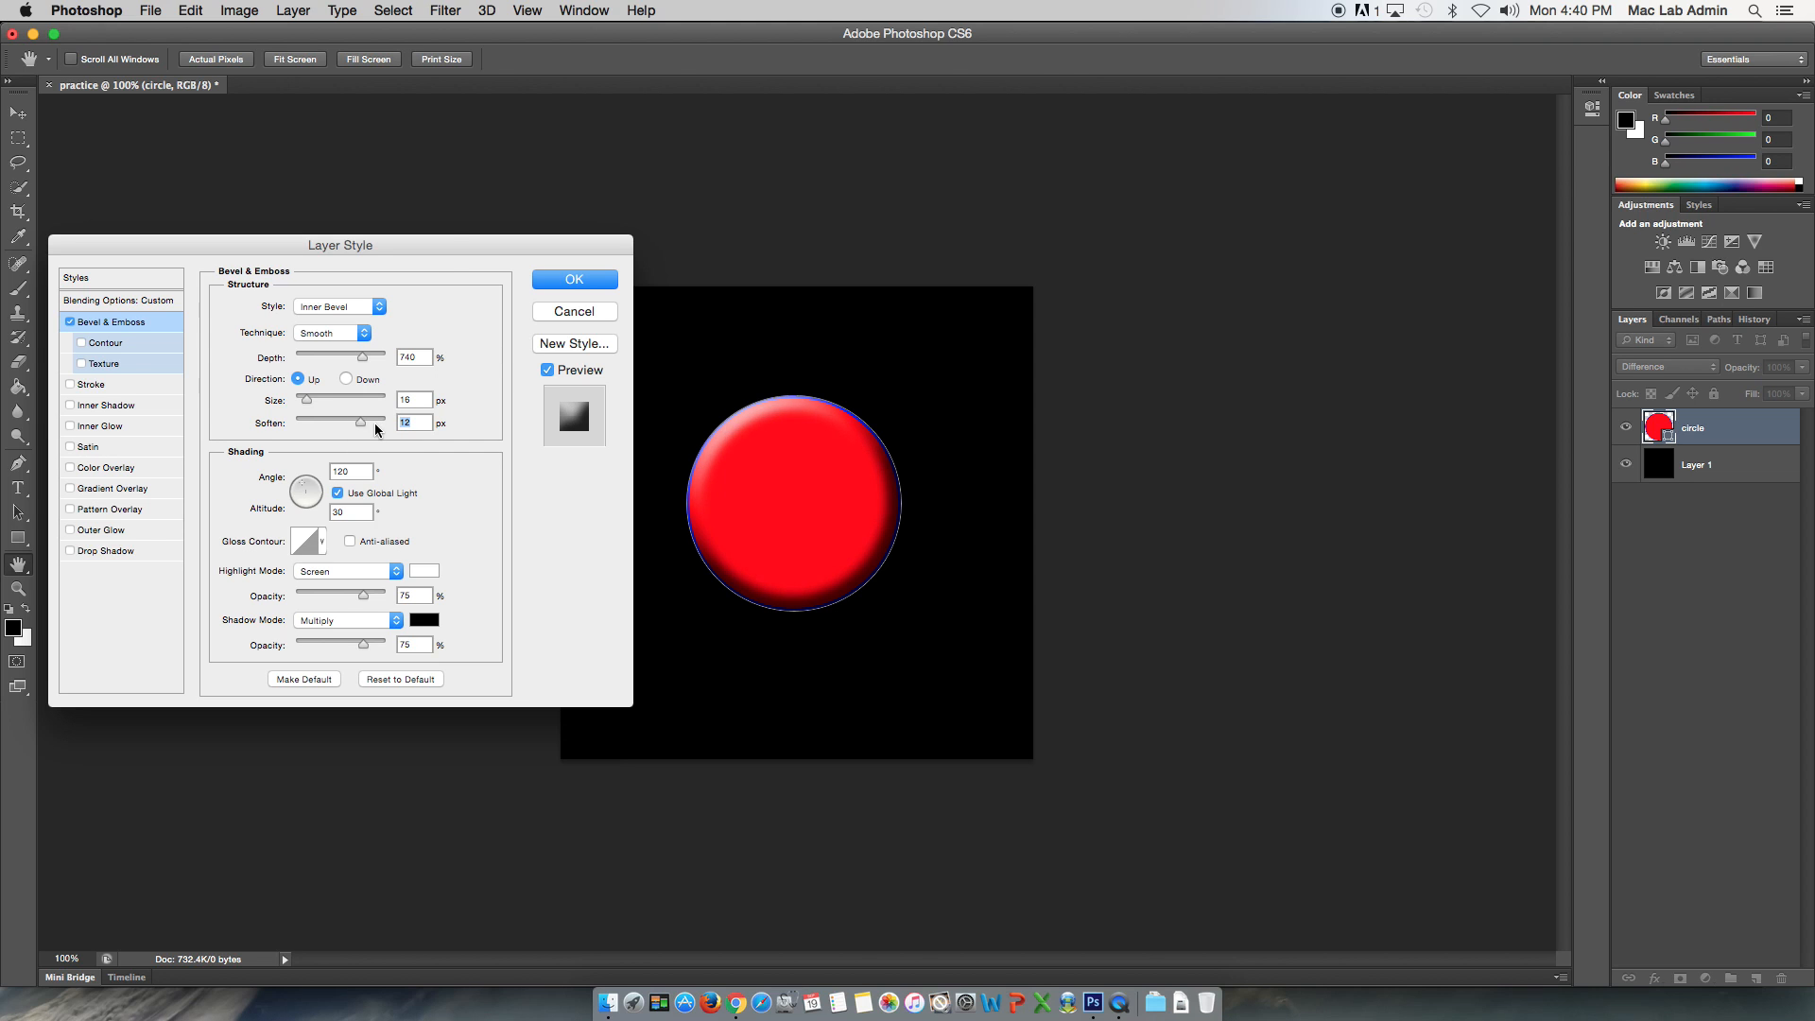
{"action": "left_click_drag", "start_coordinate": [352, 424], "coordinate": [291, 427]}
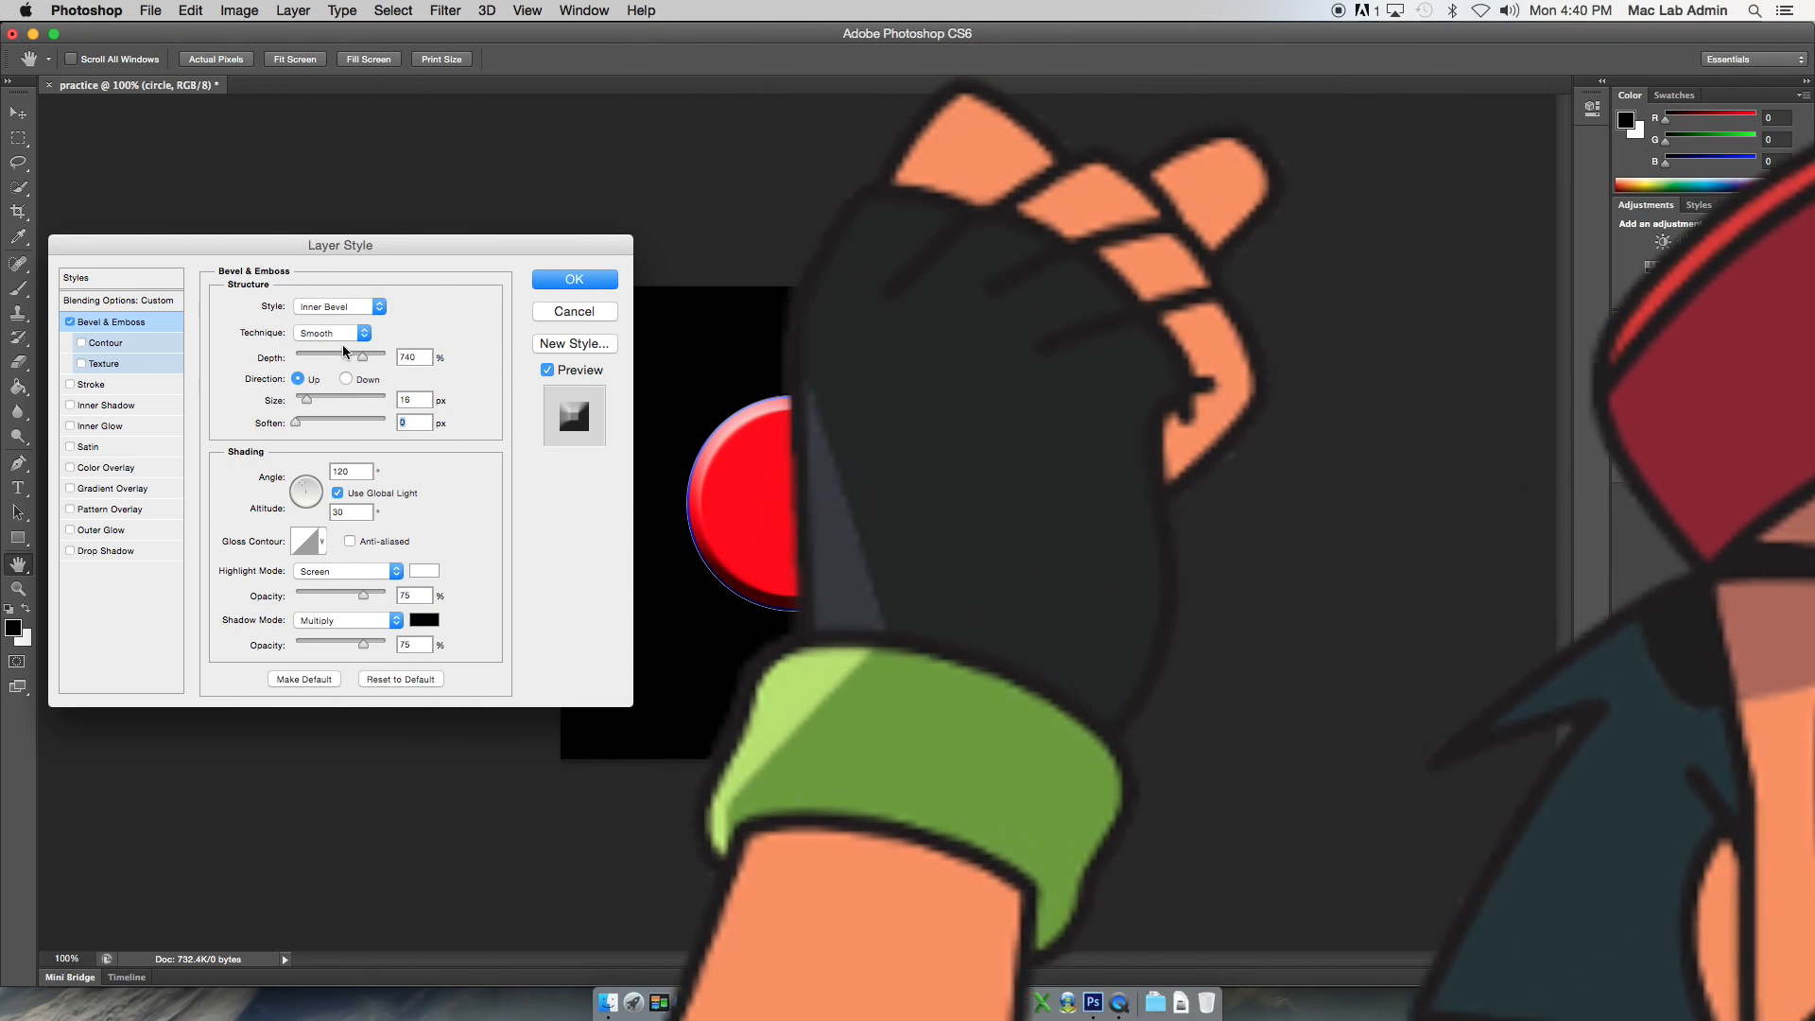
Try a white Stroke 5 px in size outside the circle
{"action": "left_click", "coordinate": [363, 308]}
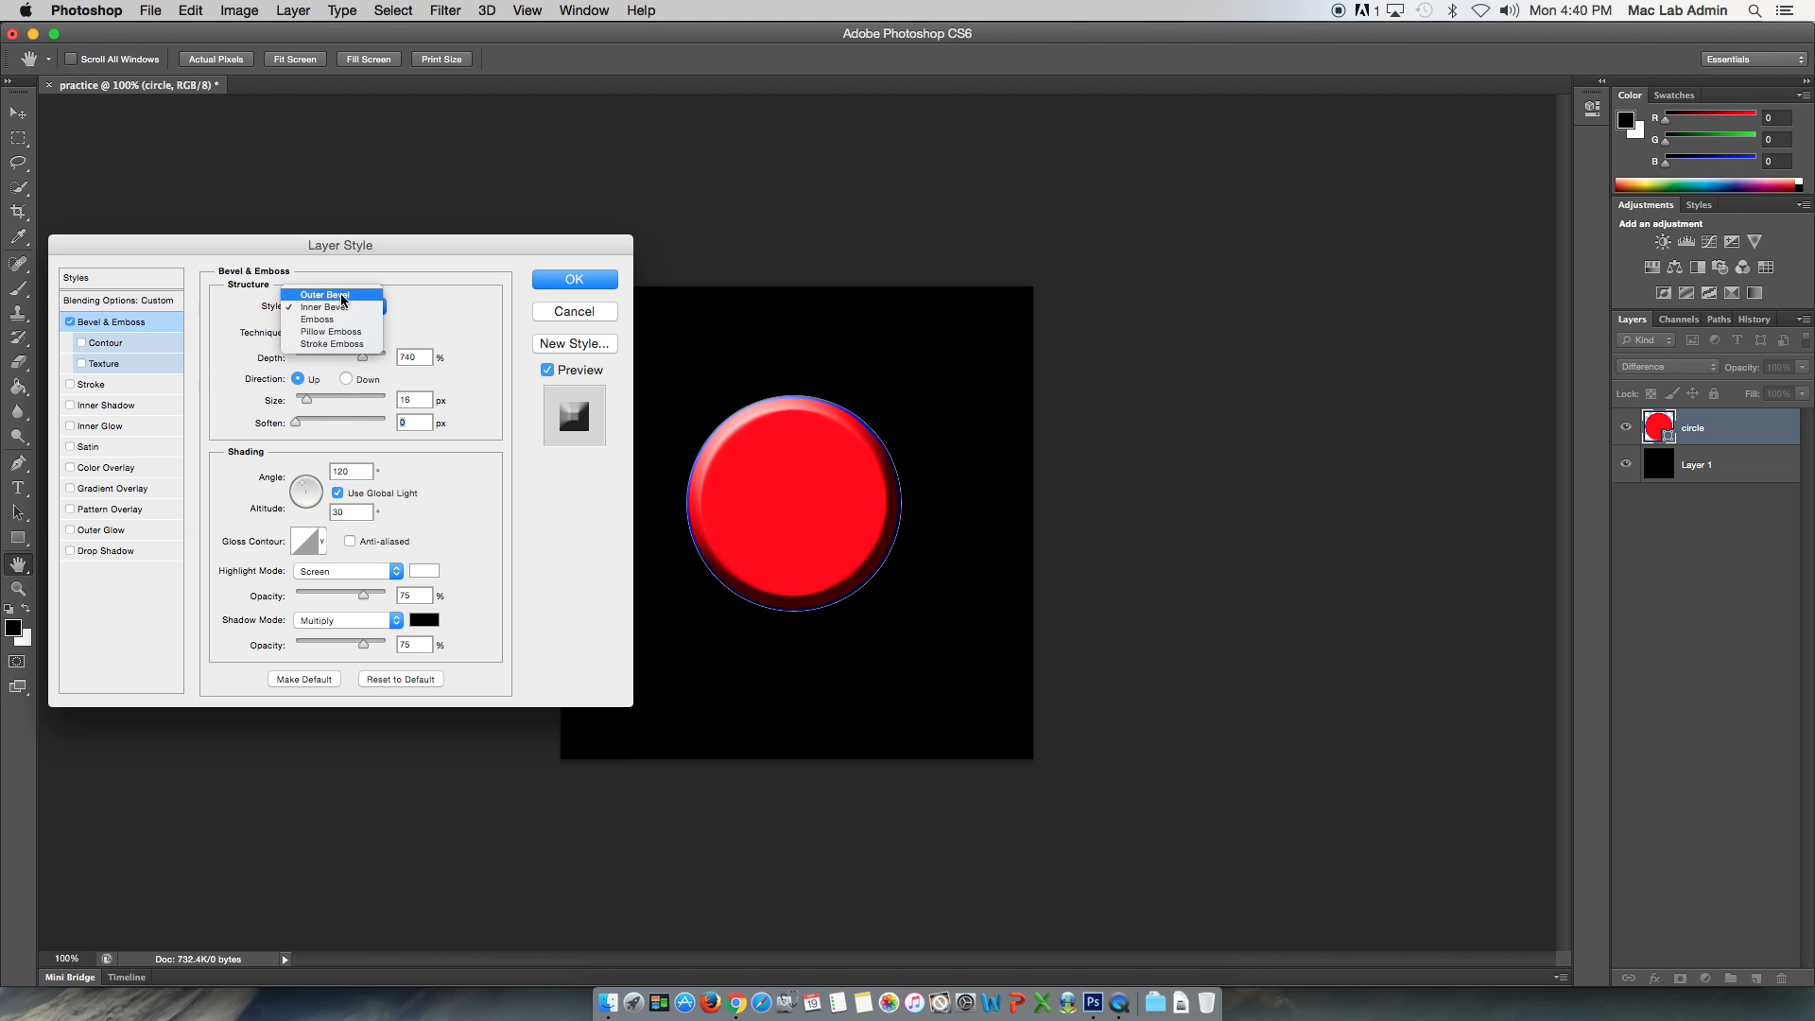
{"action": "left_click", "coordinate": [414, 309]}
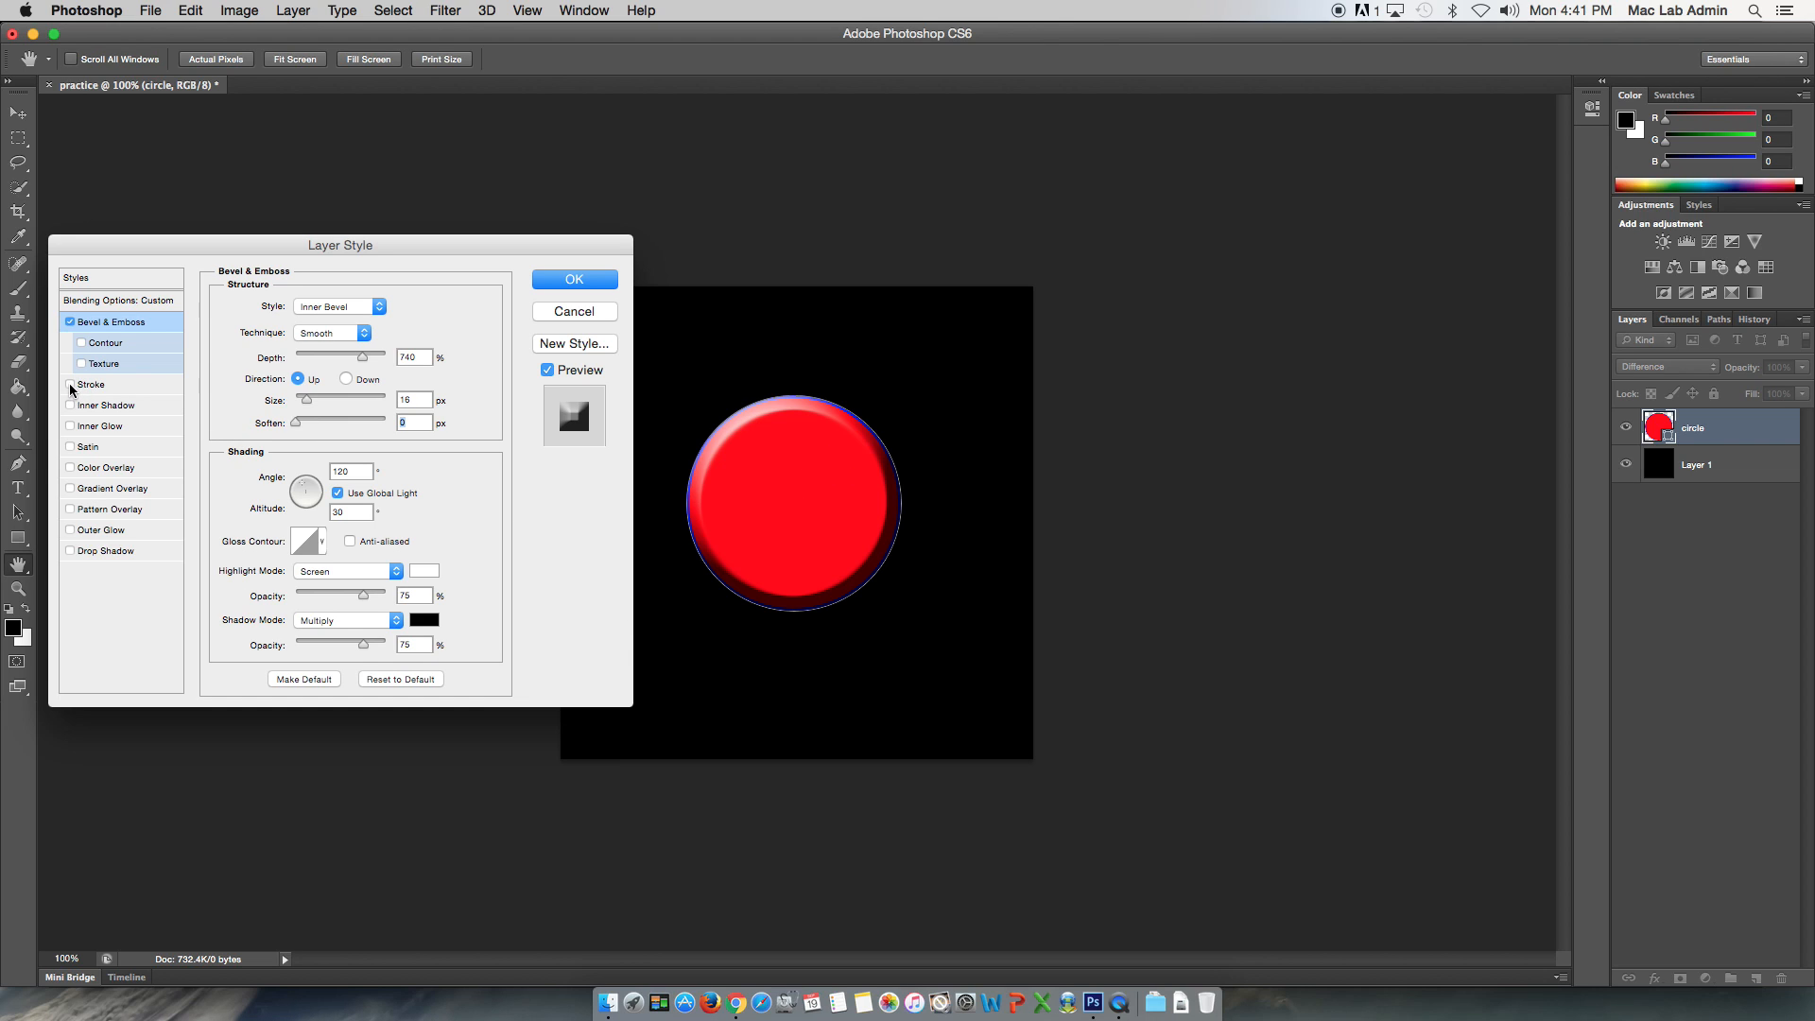
{"action": "left_click", "coordinate": [104, 384]}
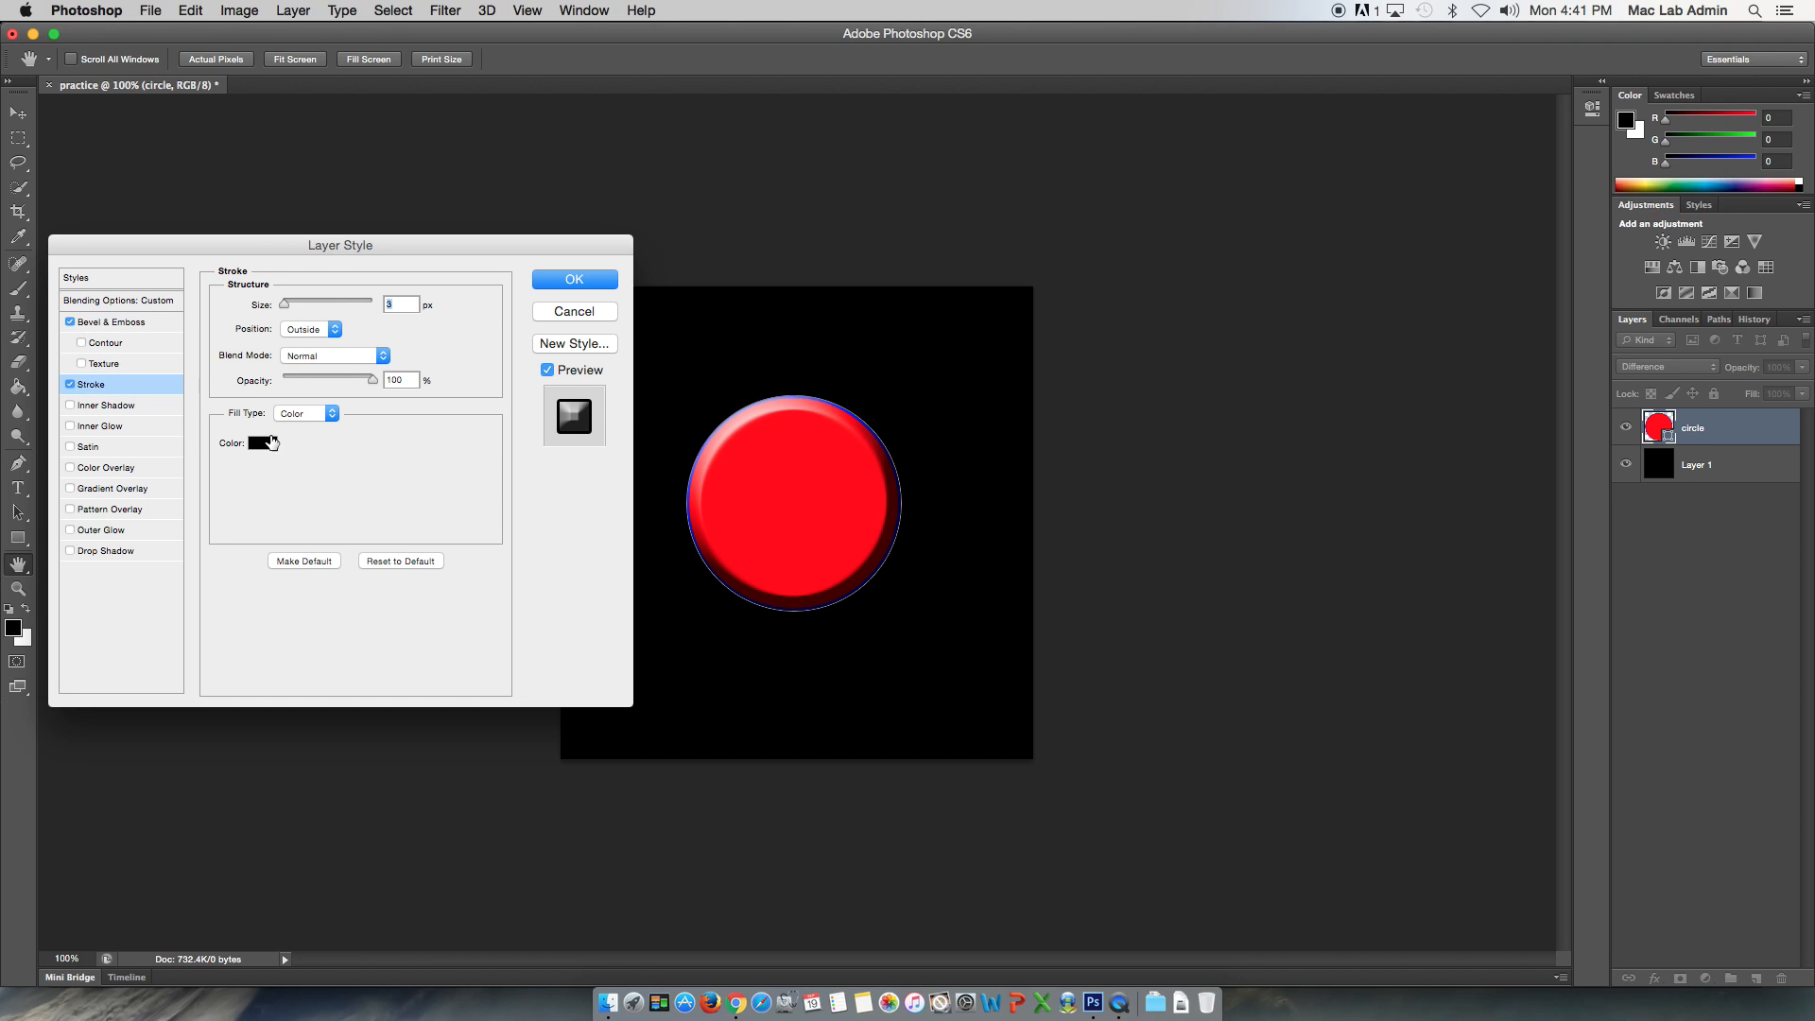
{"action": "left_click", "coordinate": [263, 443]}
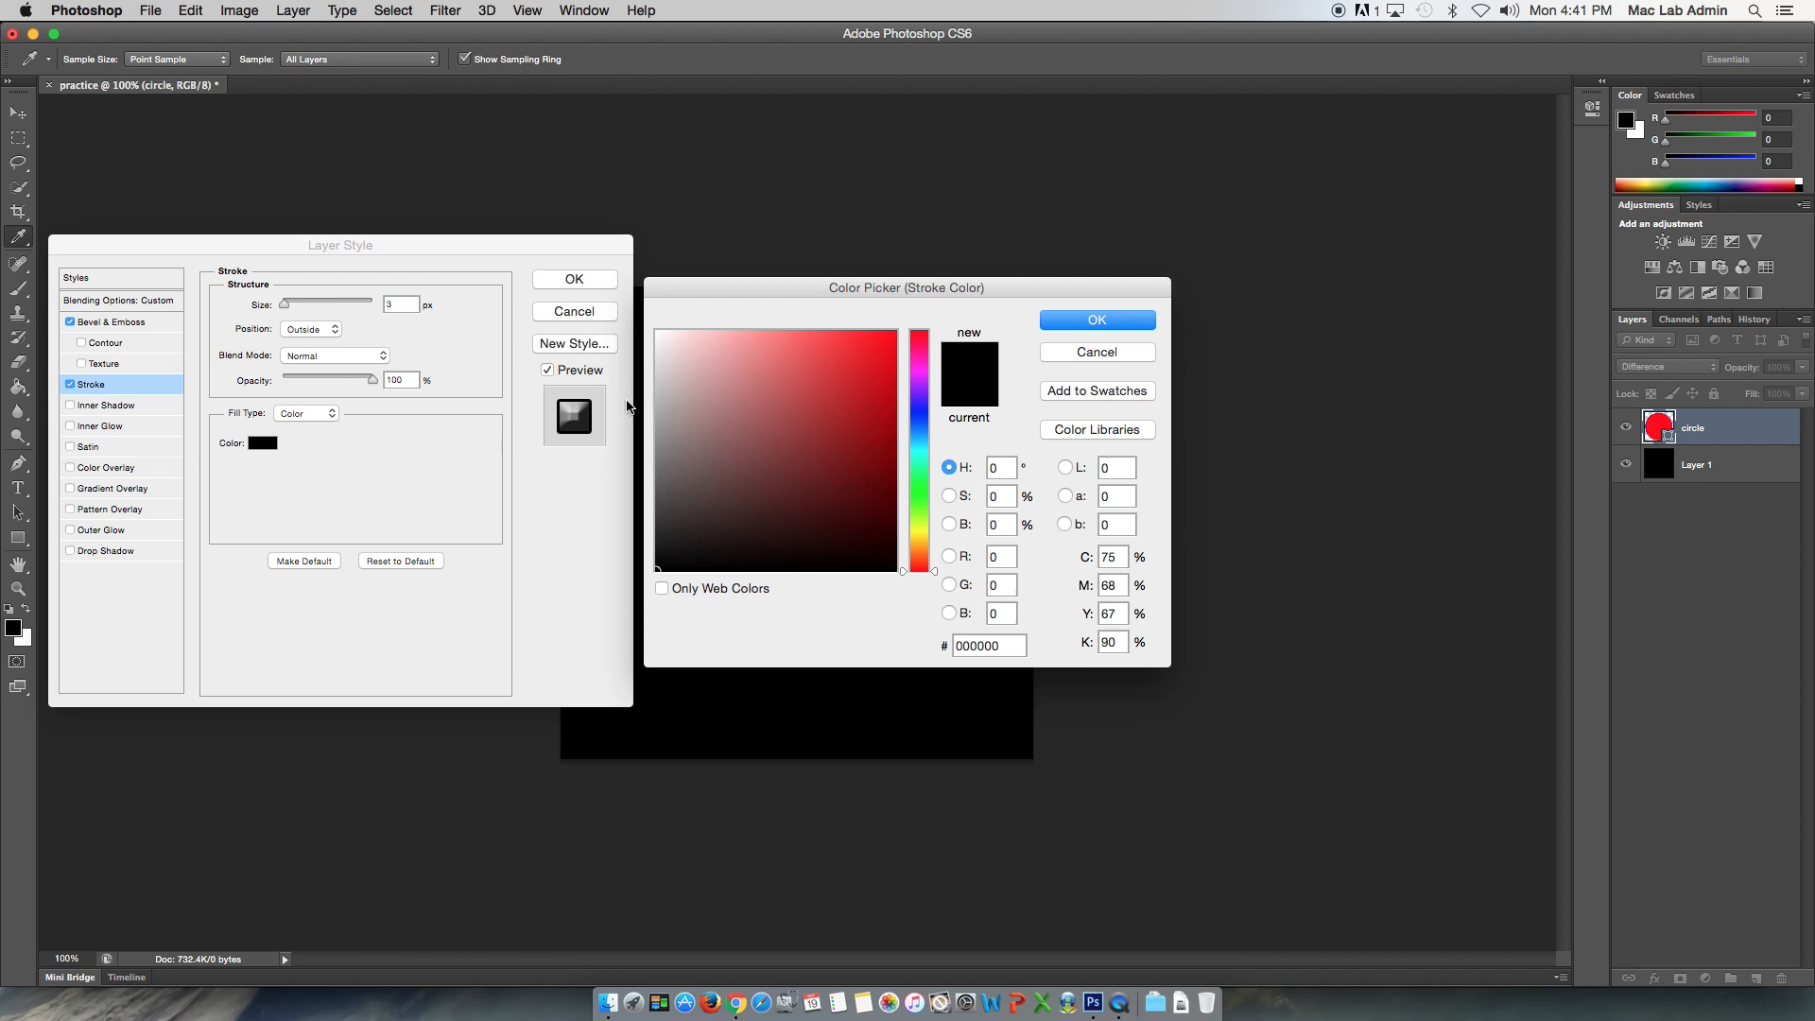
{"action": "left_click", "coordinate": [666, 331]}
{"action": "left_click", "coordinate": [1096, 320]}
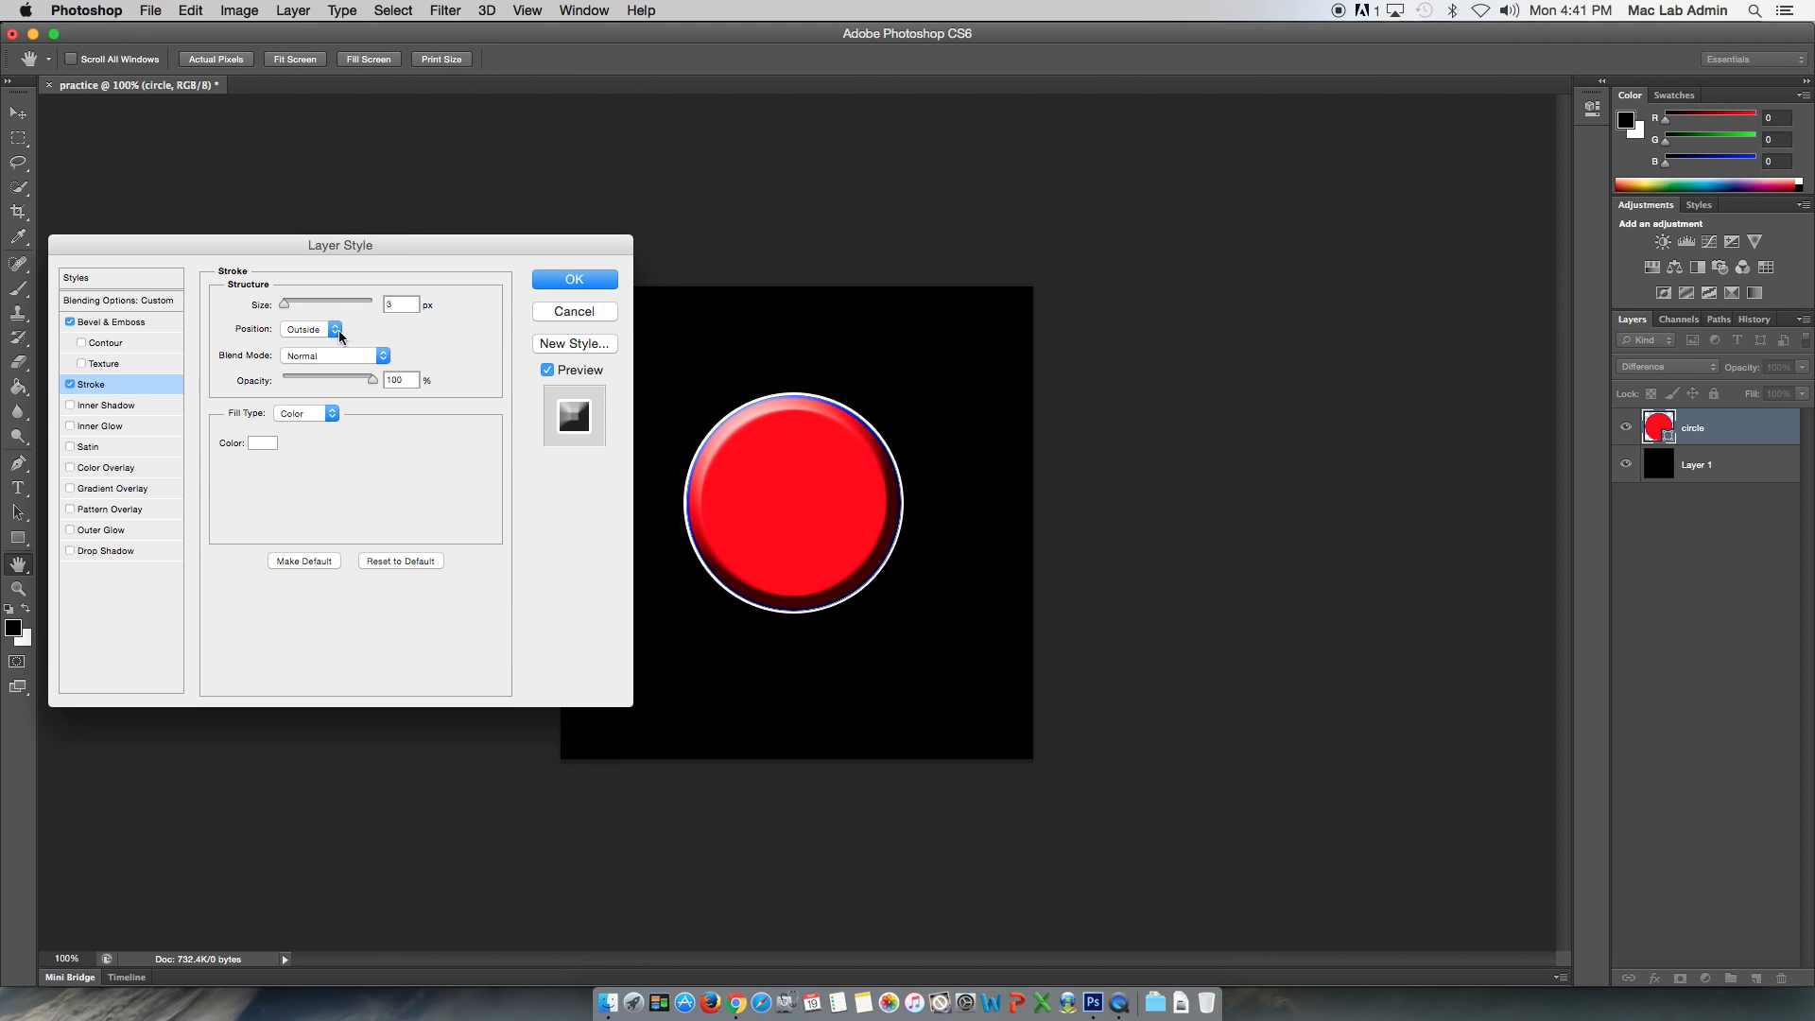
{"action": "mouse_move", "coordinate": [285, 304]}
{"action": "left_mouse_down"}
{"action": "mouse_move", "coordinate": [321, 305]}
{"action": "mouse_move", "coordinate": [292, 310]}
{"action": "left_mouse_up"}
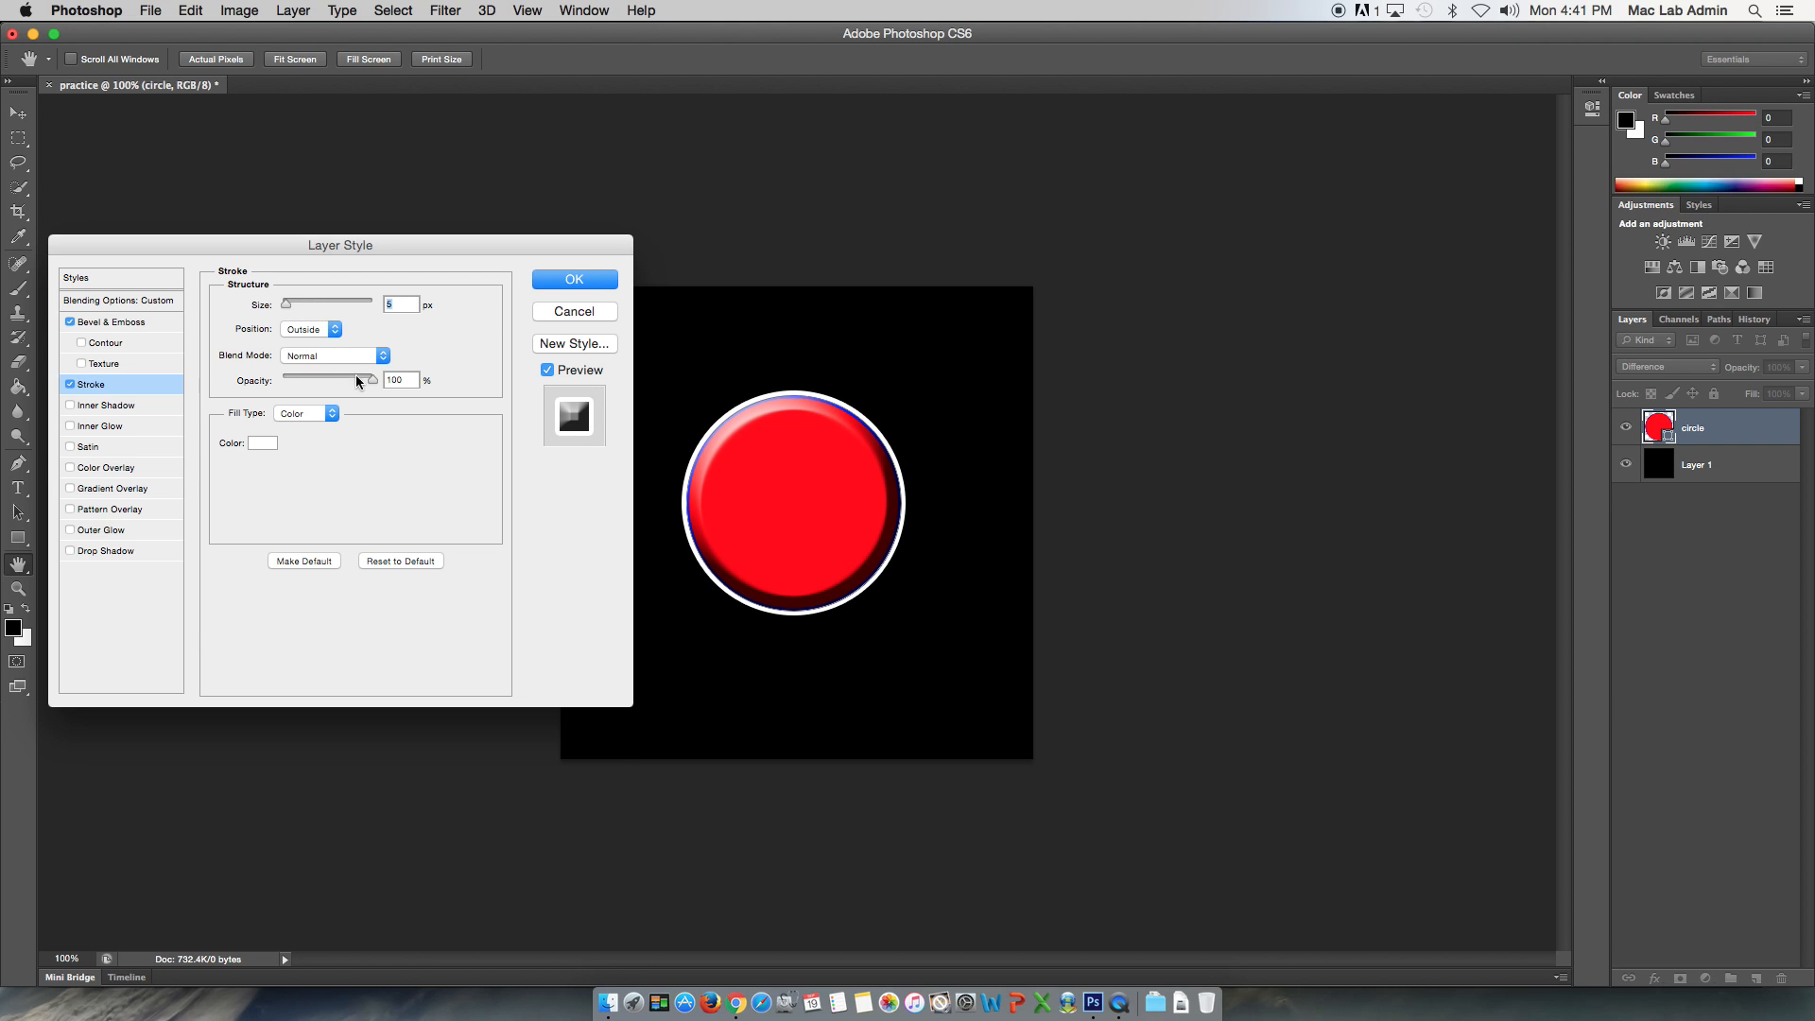
Compare the circle with Stroke and Bevel & Emboss switched off and on, leaving both effects disabled
{"action": "left_click", "coordinate": [69, 384]}
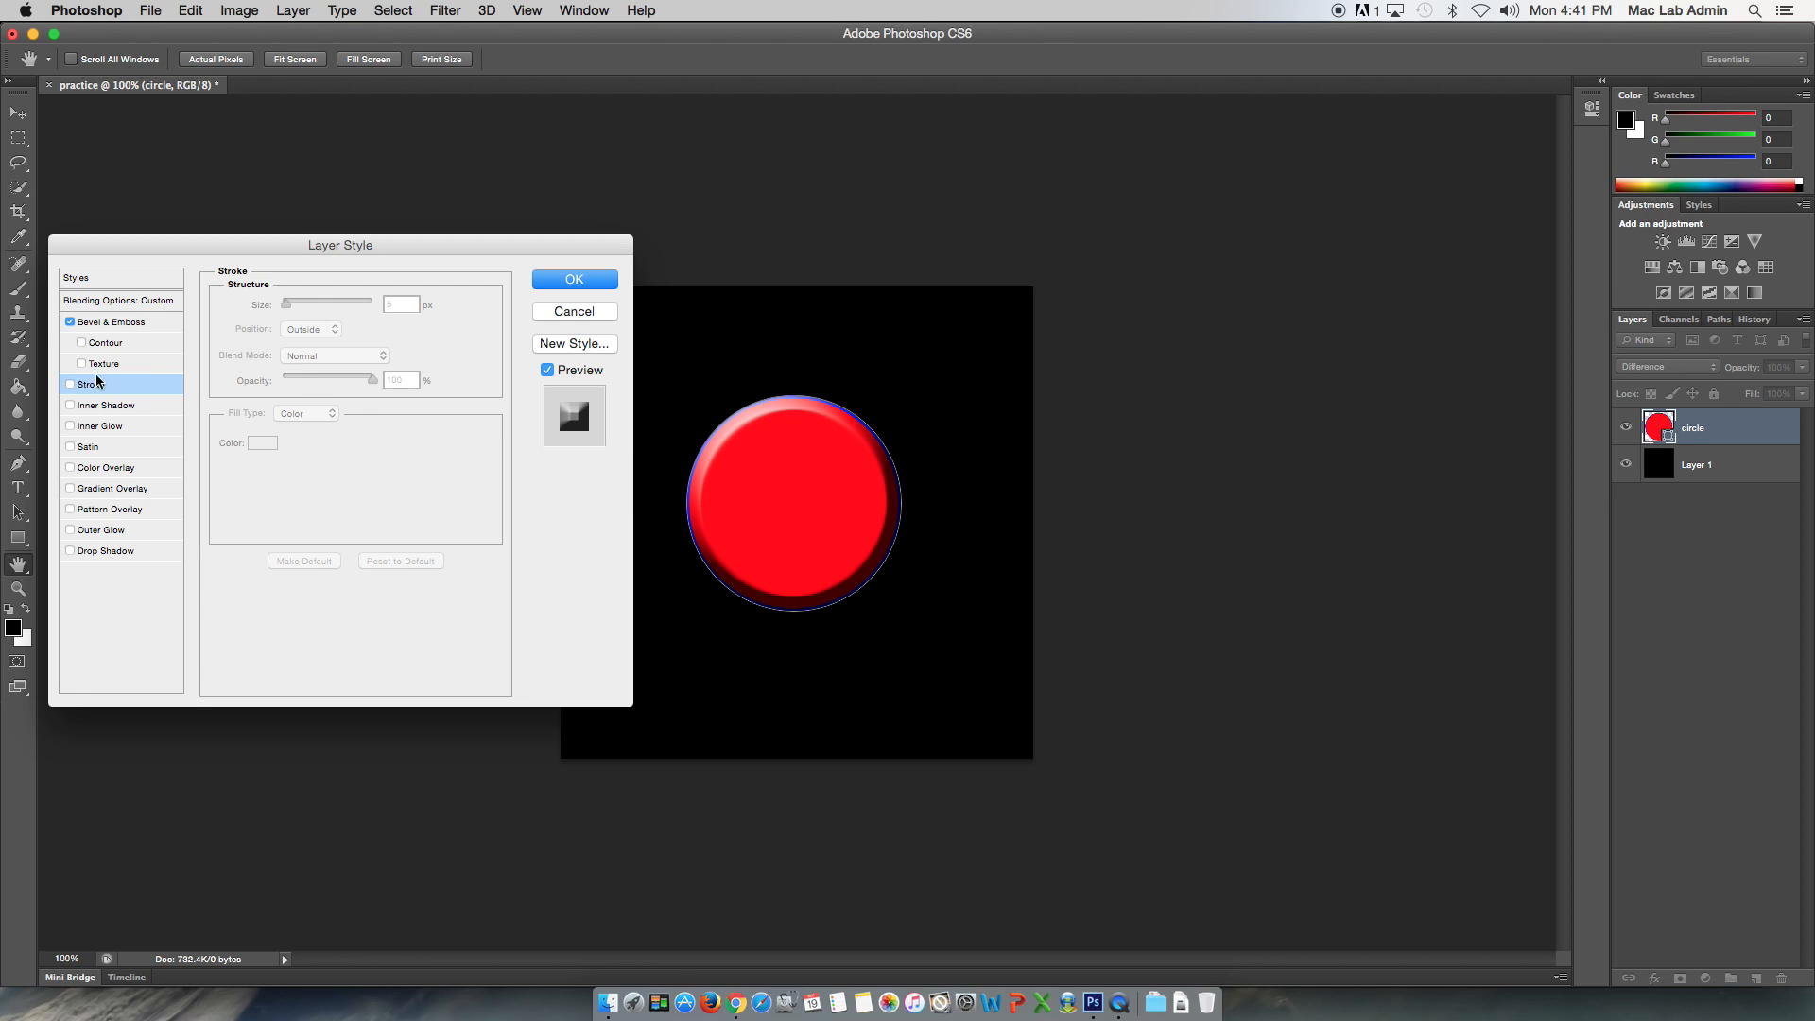
{"action": "left_click", "coordinate": [70, 323]}
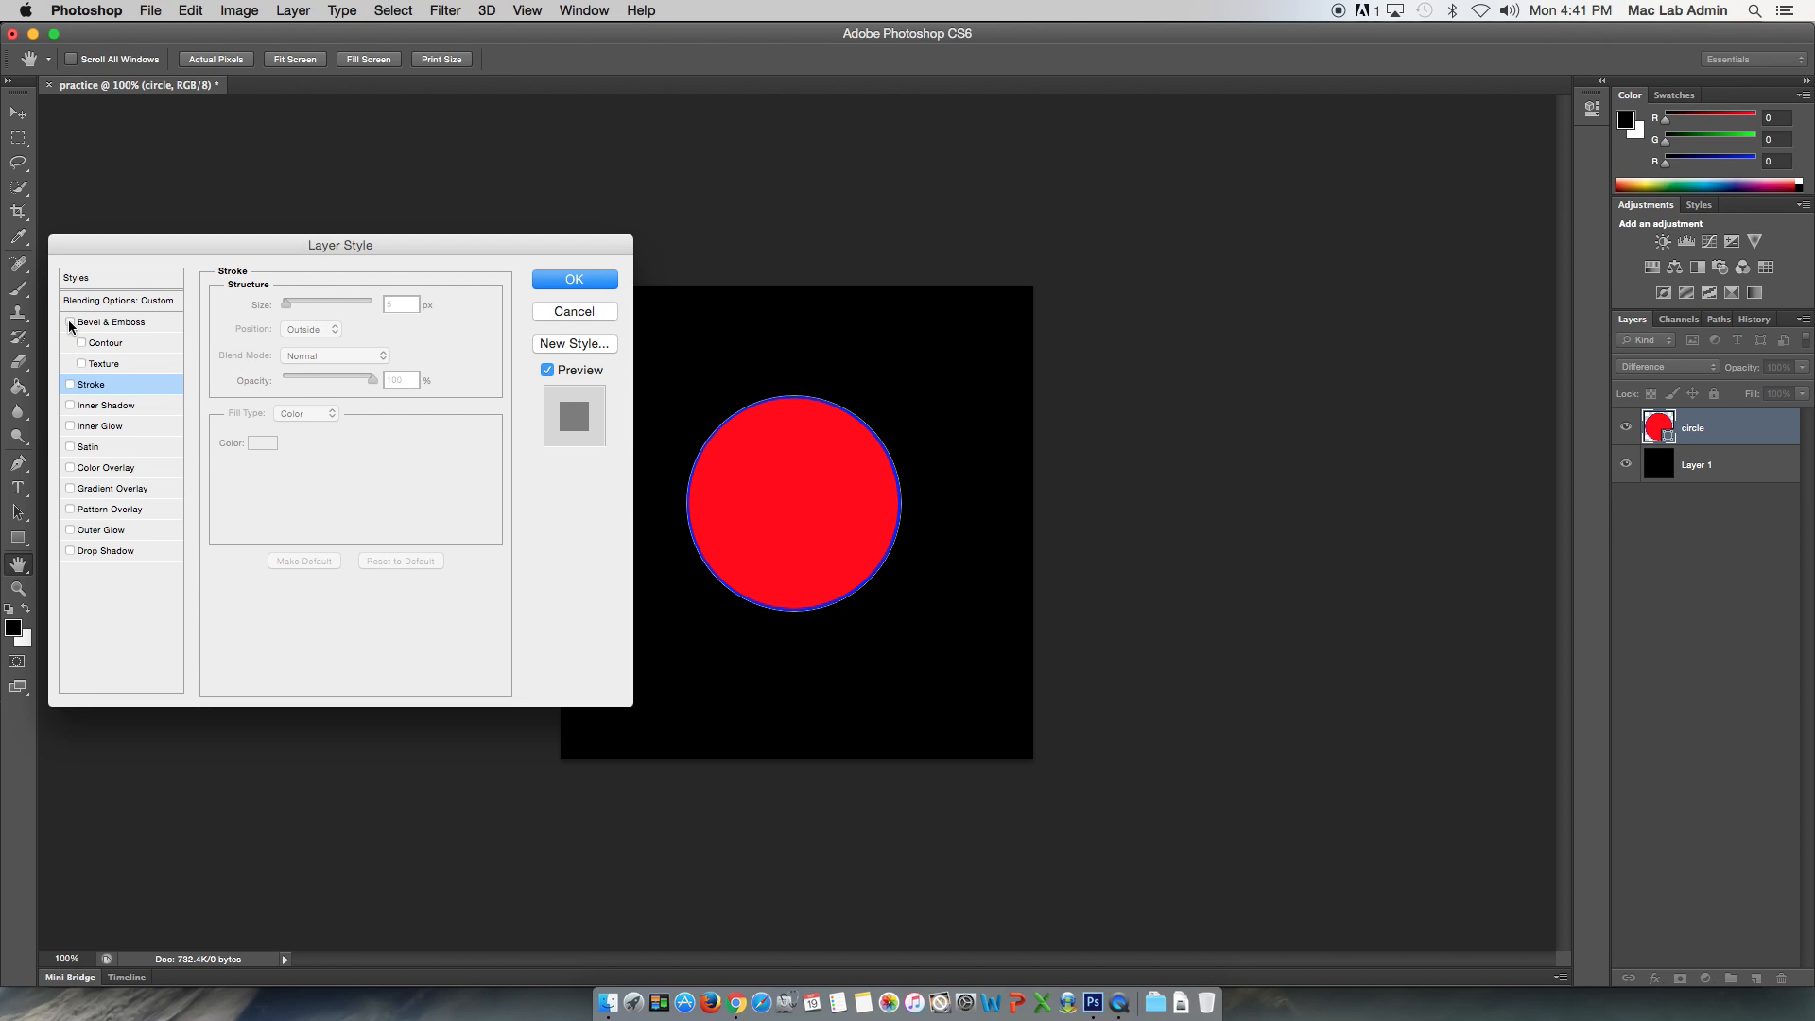
{"action": "left_click", "coordinate": [70, 322]}
{"action": "left_click", "coordinate": [70, 384]}
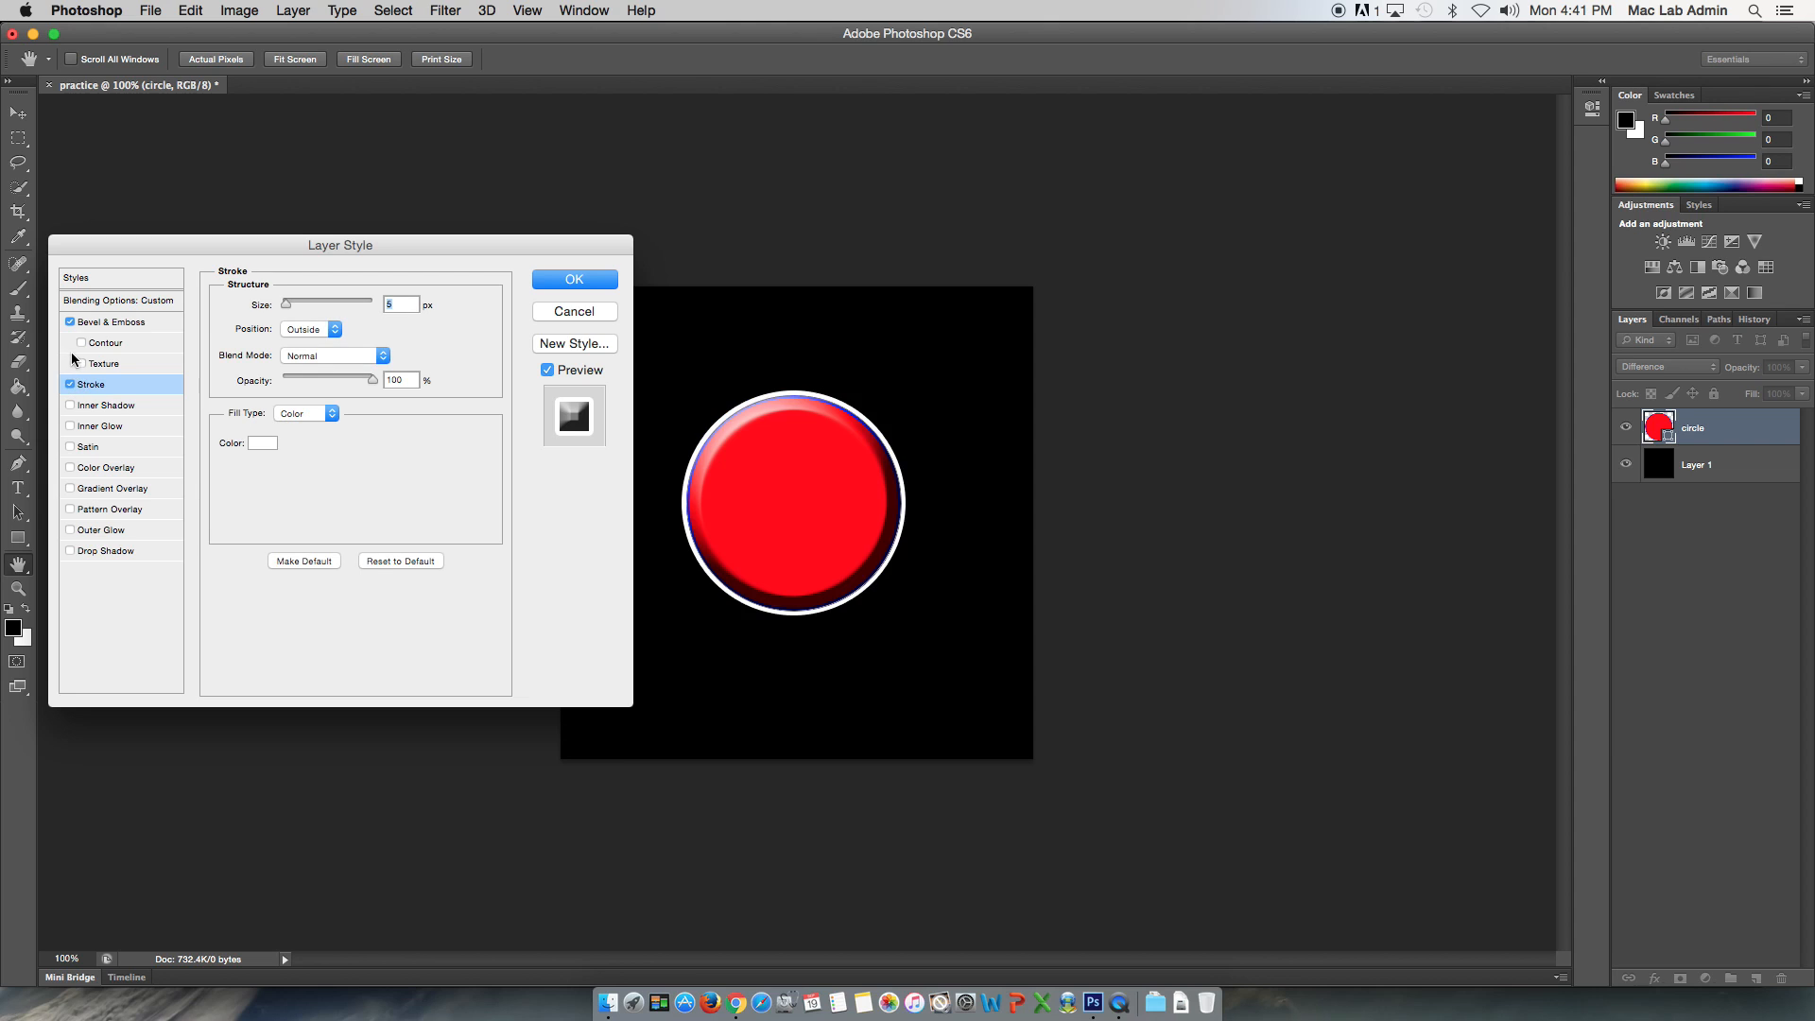
{"action": "left_click", "coordinate": [70, 322]}
{"action": "left_click", "coordinate": [70, 384]}
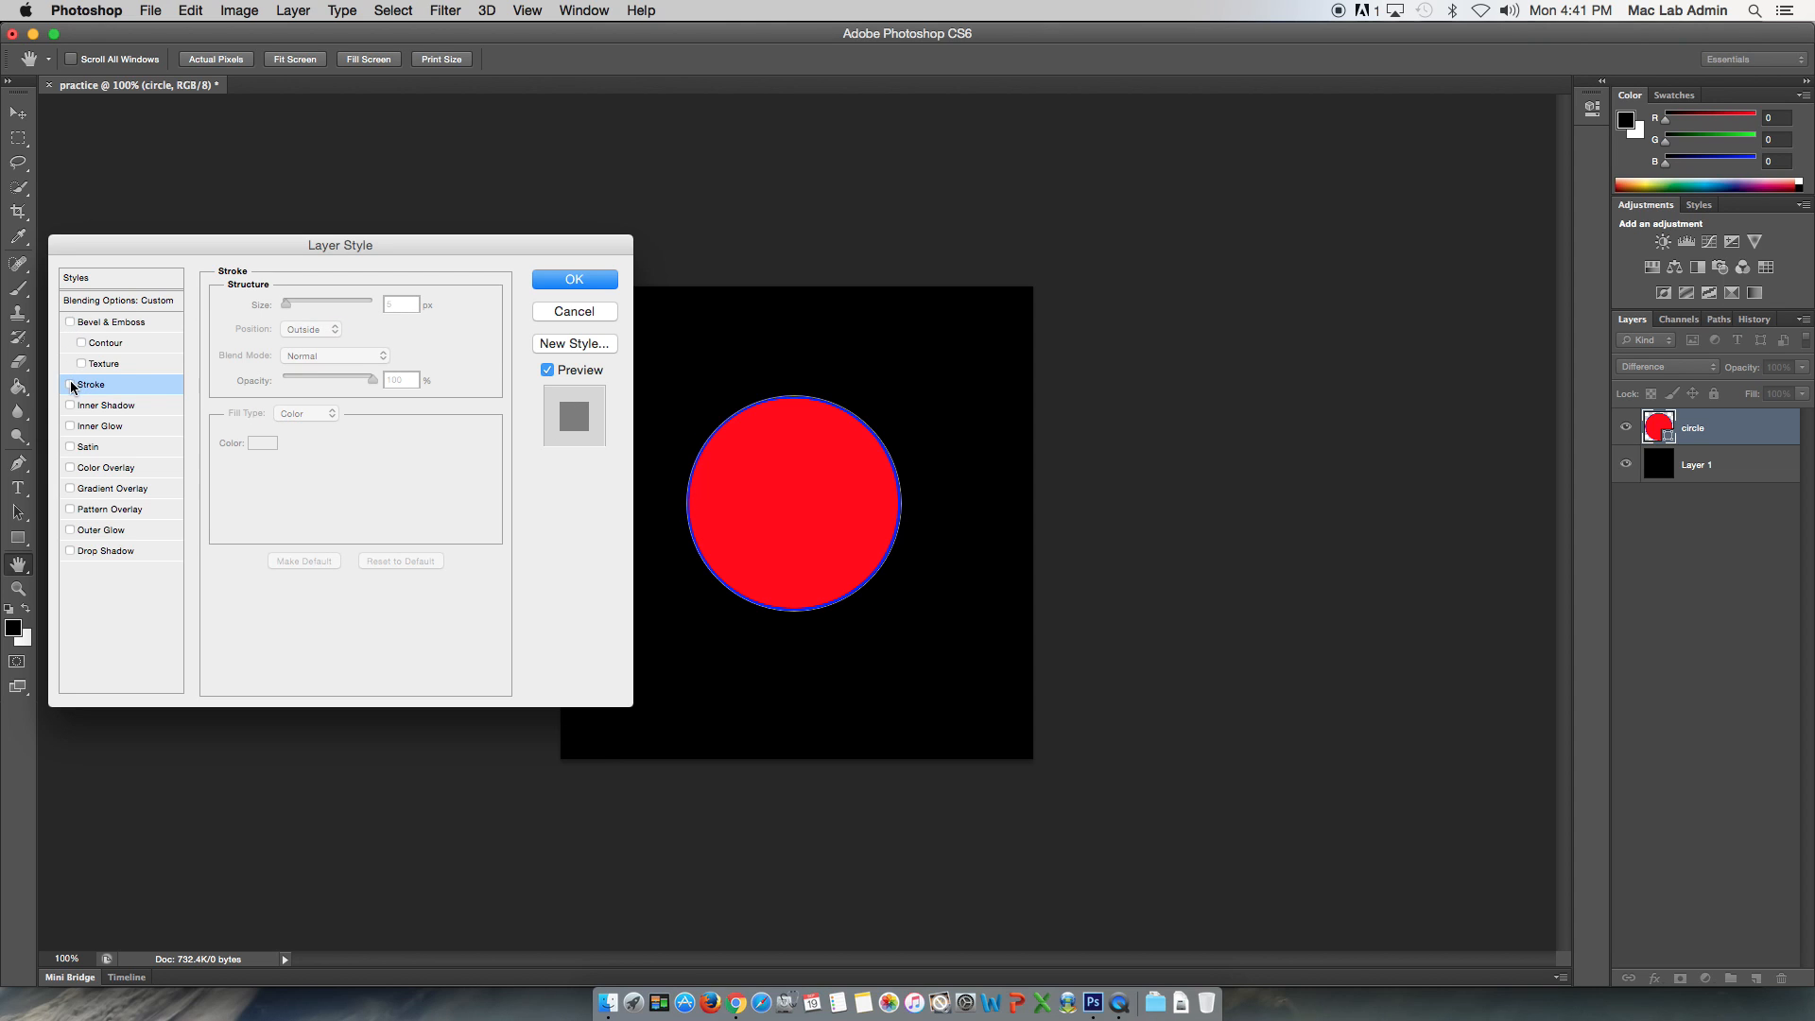
Try an Inner Shadow with an adjusted distance on the circle, and disable it again
{"action": "left_click", "coordinate": [111, 408]}
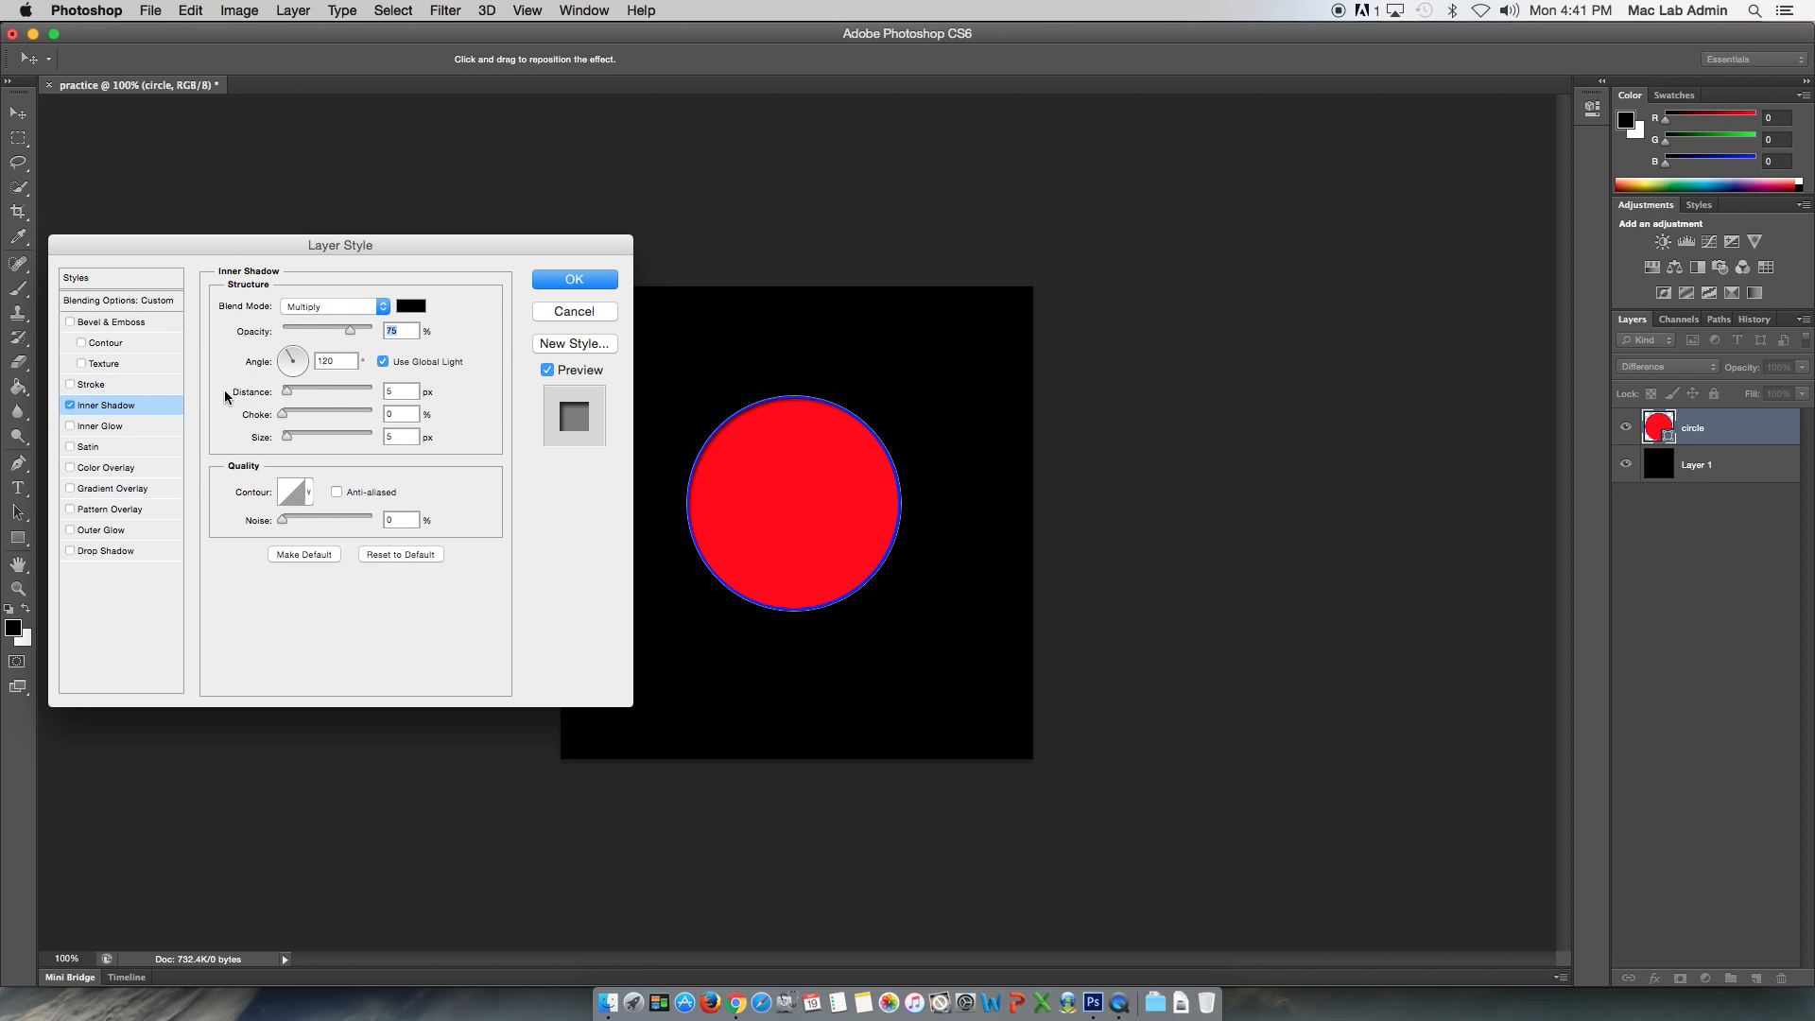
{"action": "mouse_move", "coordinate": [288, 395]}
{"action": "left_mouse_down"}
{"action": "mouse_move", "coordinate": [353, 396]}
{"action": "mouse_move", "coordinate": [296, 400]}
{"action": "mouse_move", "coordinate": [305, 437]}
{"action": "mouse_move", "coordinate": [329, 437]}
{"action": "mouse_move", "coordinate": [260, 439]}
{"action": "mouse_move", "coordinate": [290, 398]}
{"action": "mouse_move", "coordinate": [293, 416]}
{"action": "left_mouse_up"}
{"action": "left_click", "coordinate": [72, 406]}
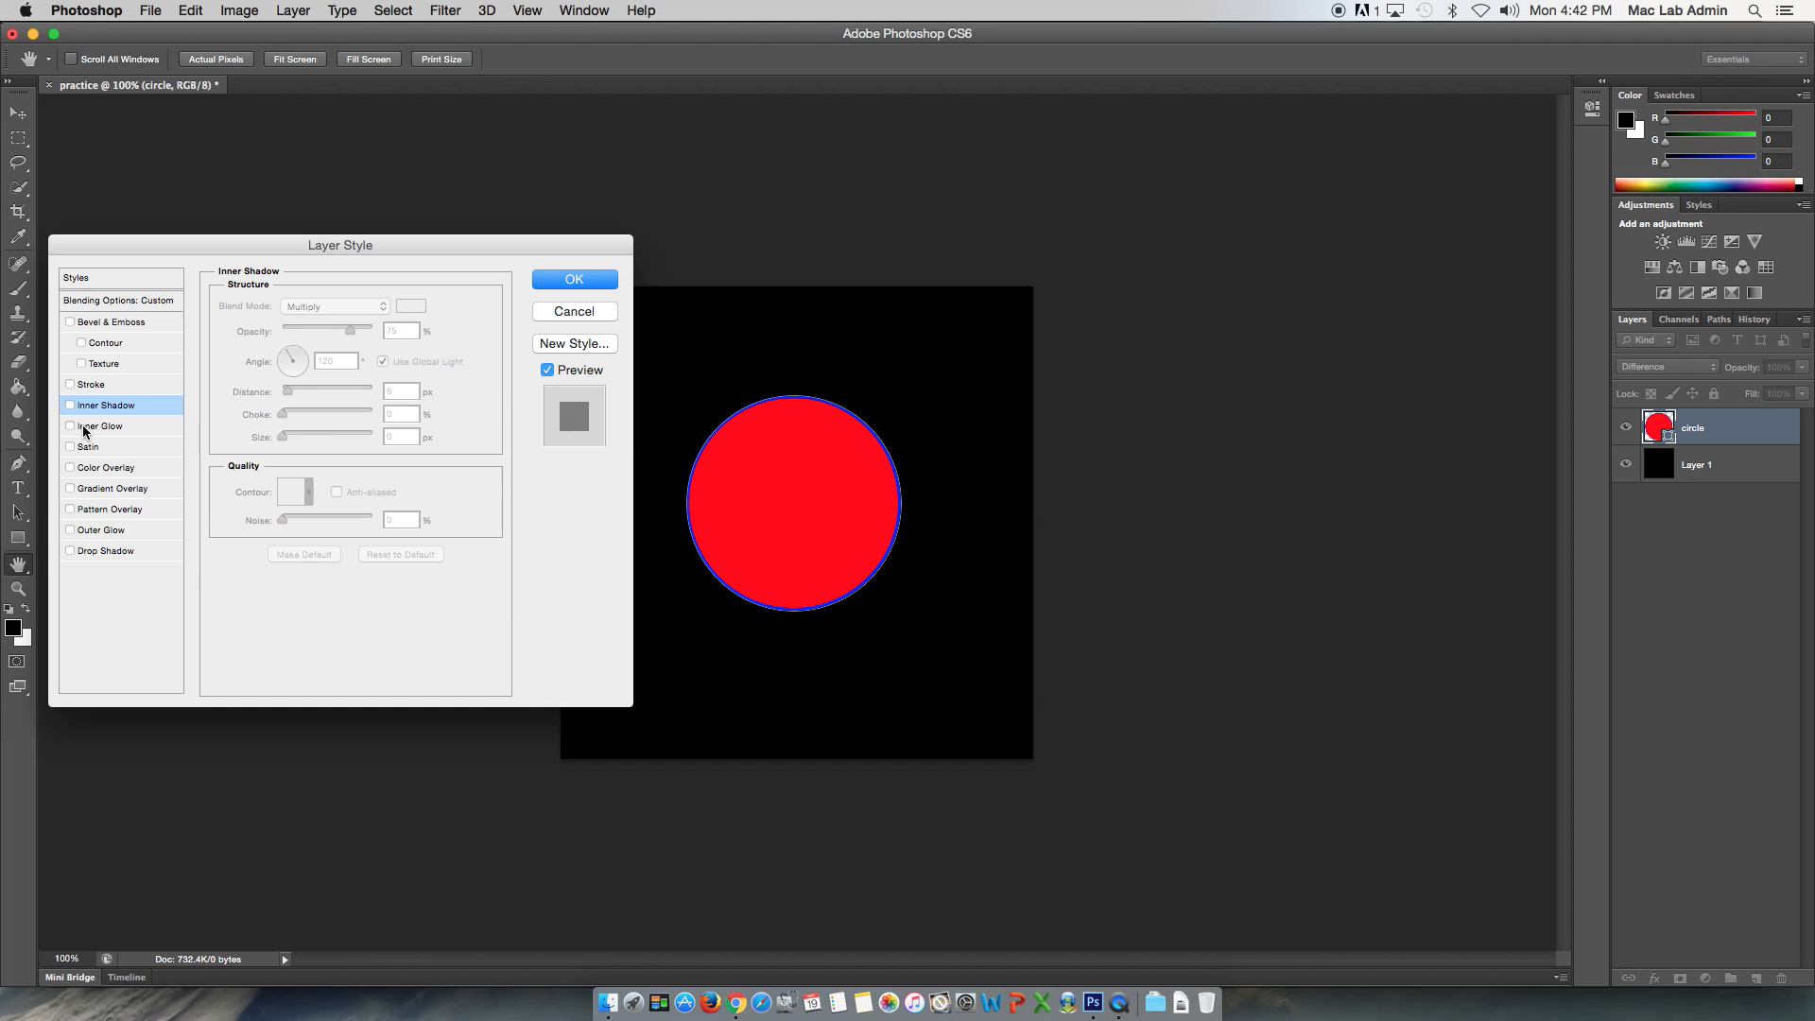
Try a white Inner Glow of about 29 px on the circle, and disable it again
{"action": "left_click", "coordinate": [85, 428]}
{"action": "left_click", "coordinate": [262, 380]}
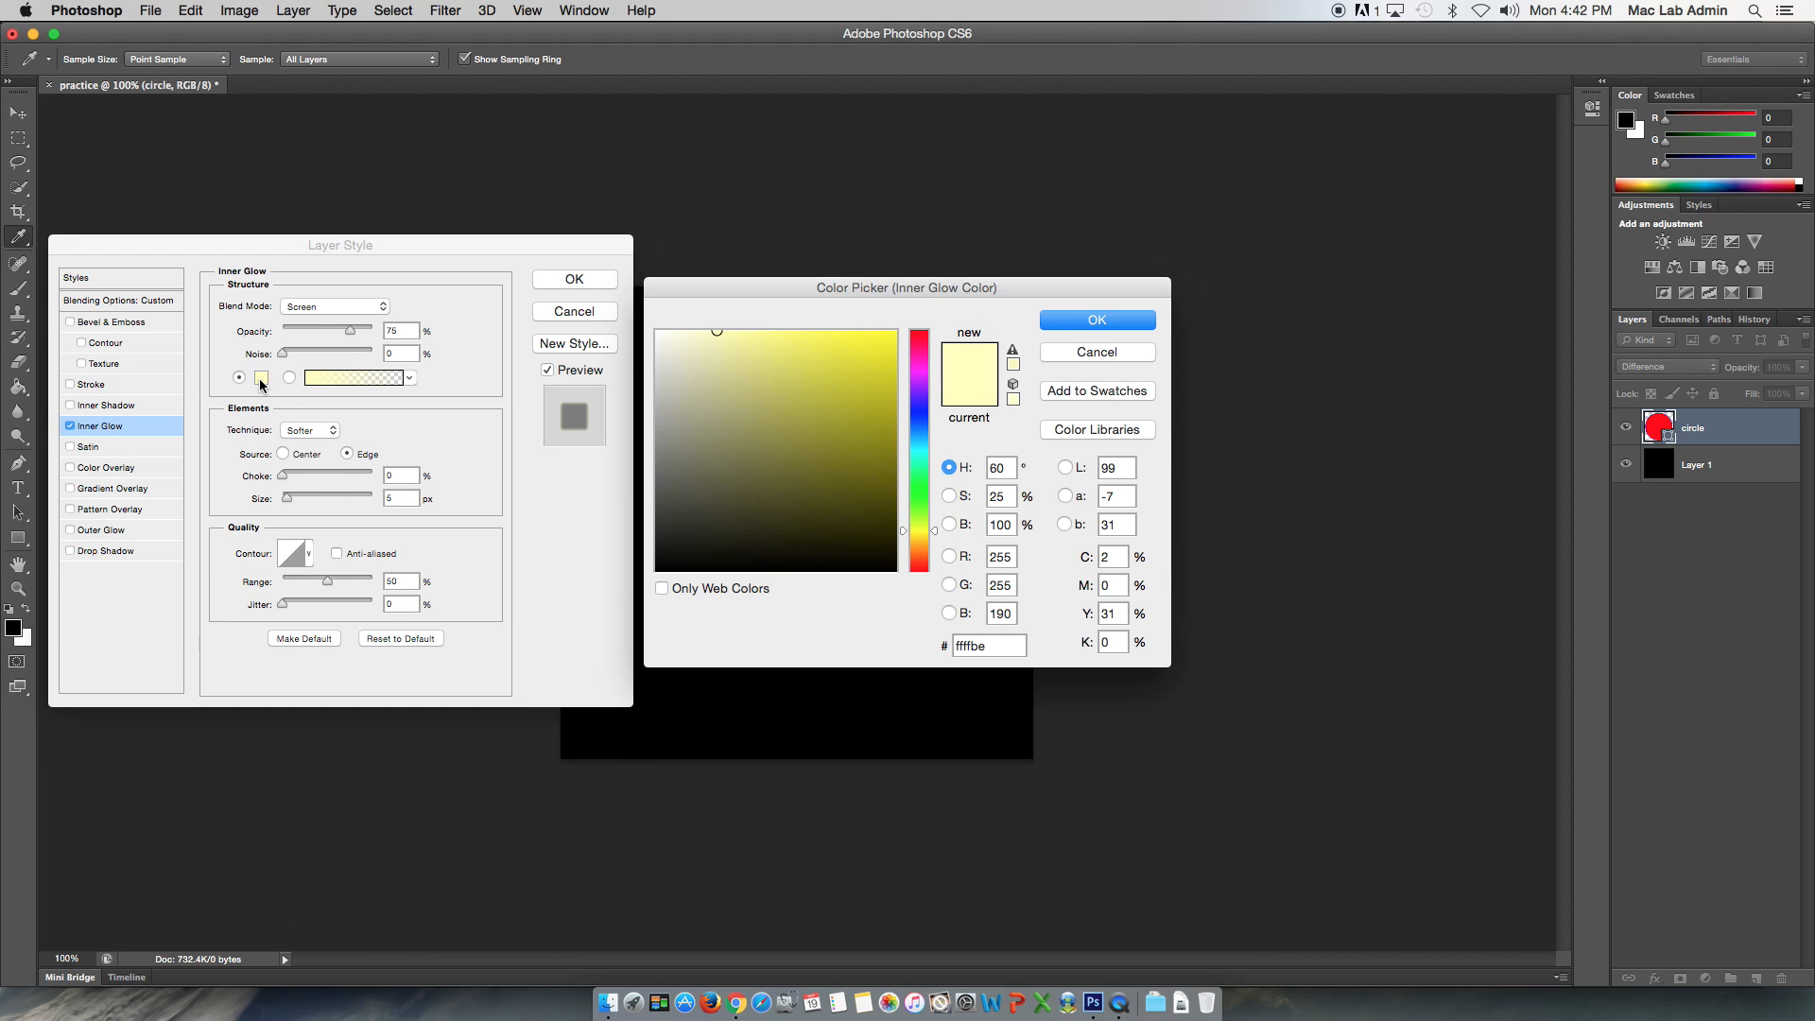
{"action": "left_click", "coordinate": [662, 331]}
{"action": "left_click", "coordinate": [1061, 326]}
{"action": "mouse_move", "coordinate": [290, 498]}
{"action": "left_mouse_down"}
{"action": "mouse_move", "coordinate": [353, 501]}
{"action": "mouse_move", "coordinate": [301, 501]}
{"action": "left_mouse_up"}
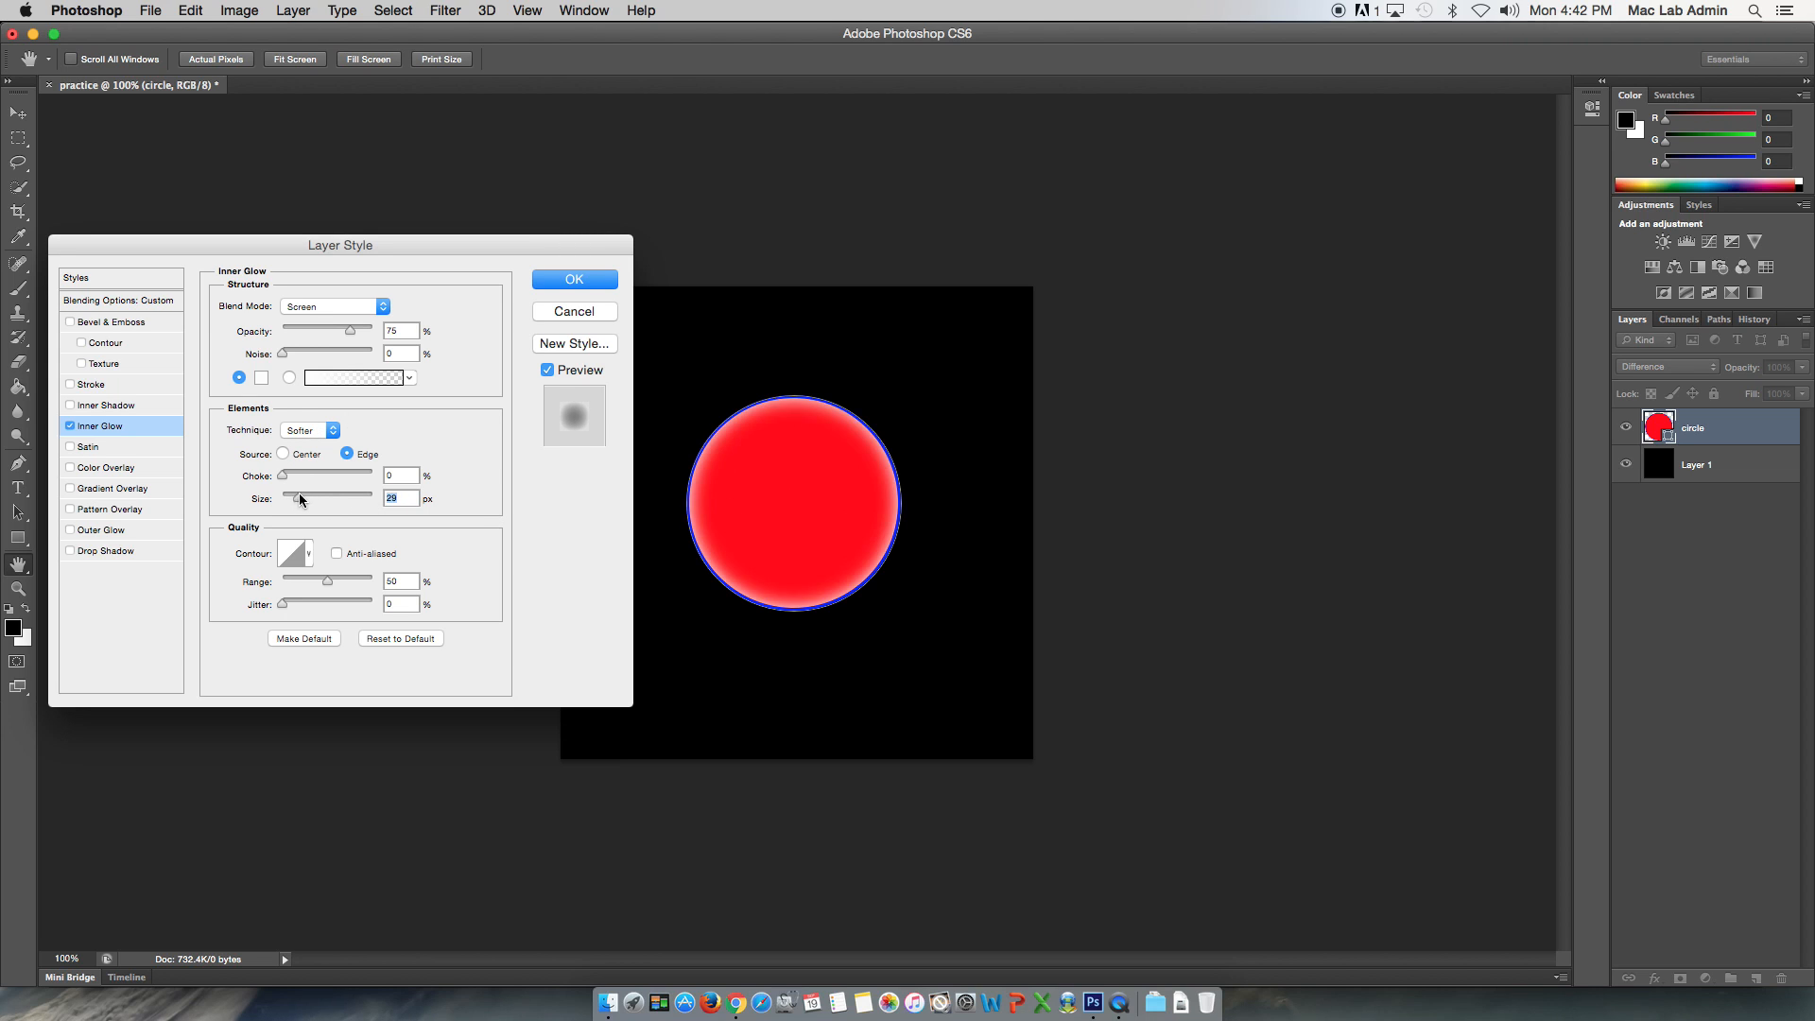
{"action": "left_click", "coordinate": [70, 427]}
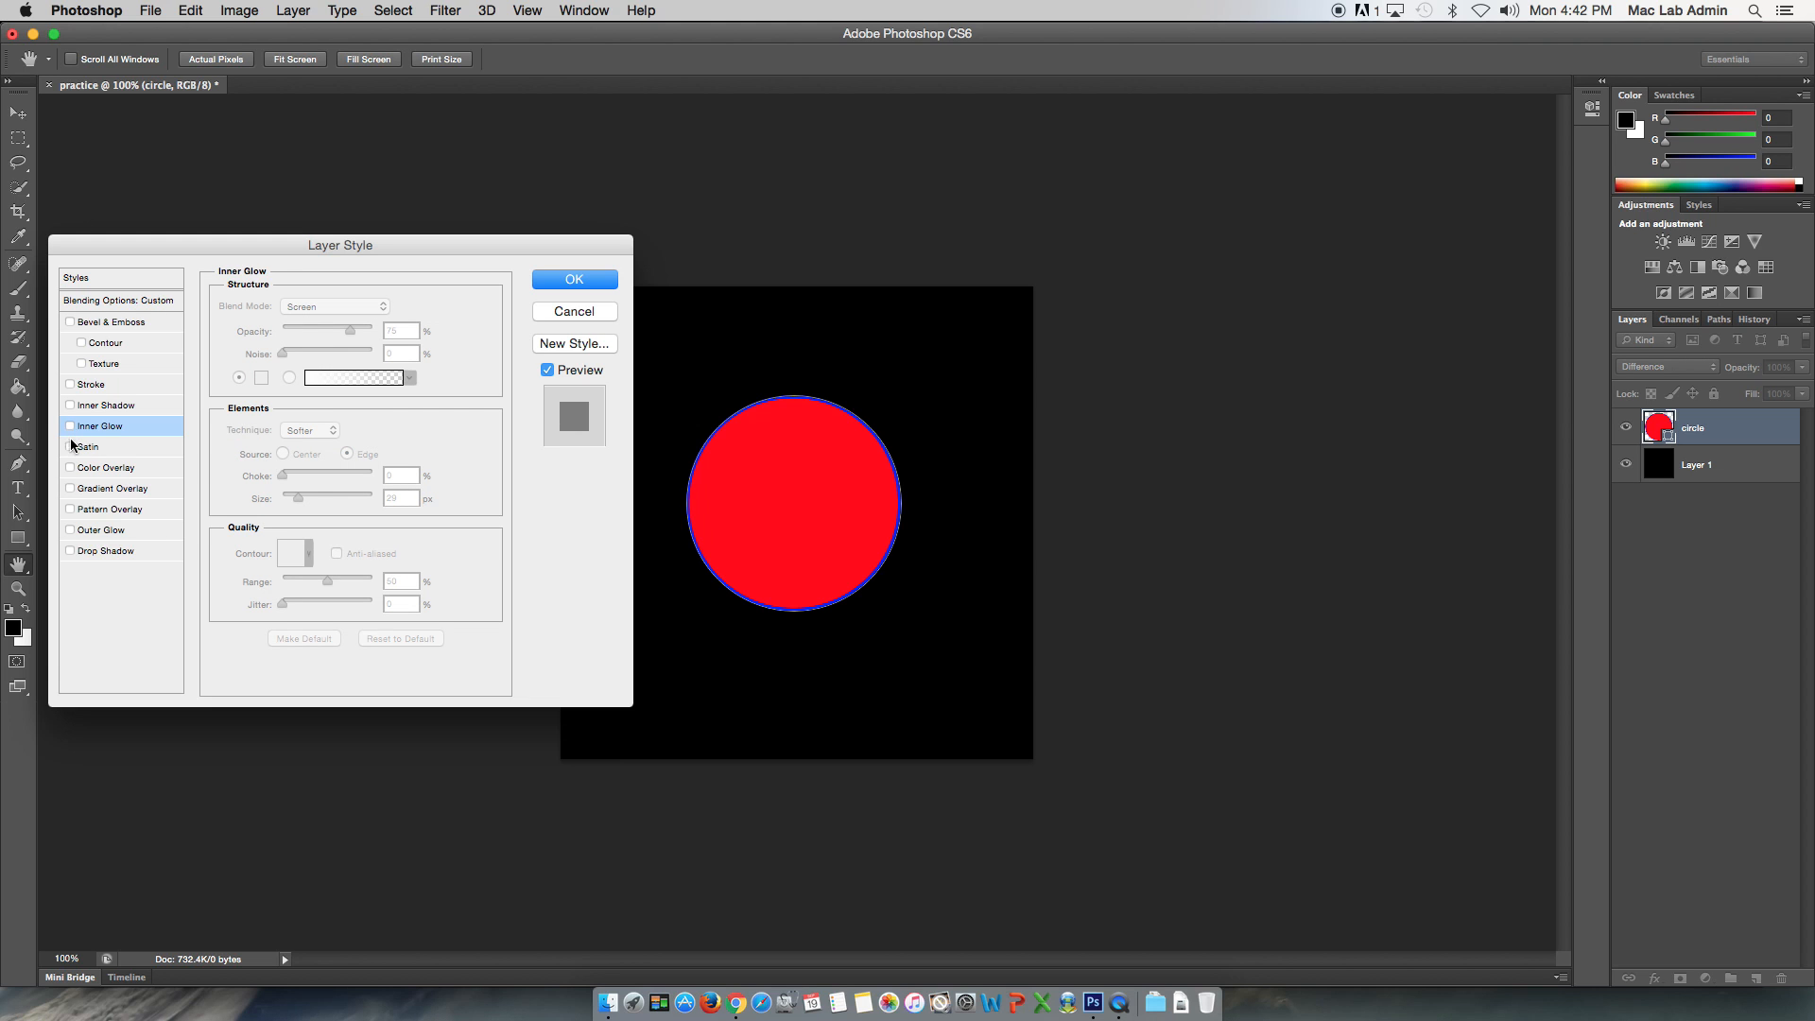
Enable Outer Glow on the circle with its settings displayed, and shift the glow colour's hue to purple
{"action": "left_click", "coordinate": [71, 530]}
{"action": "left_click", "coordinate": [117, 532]}
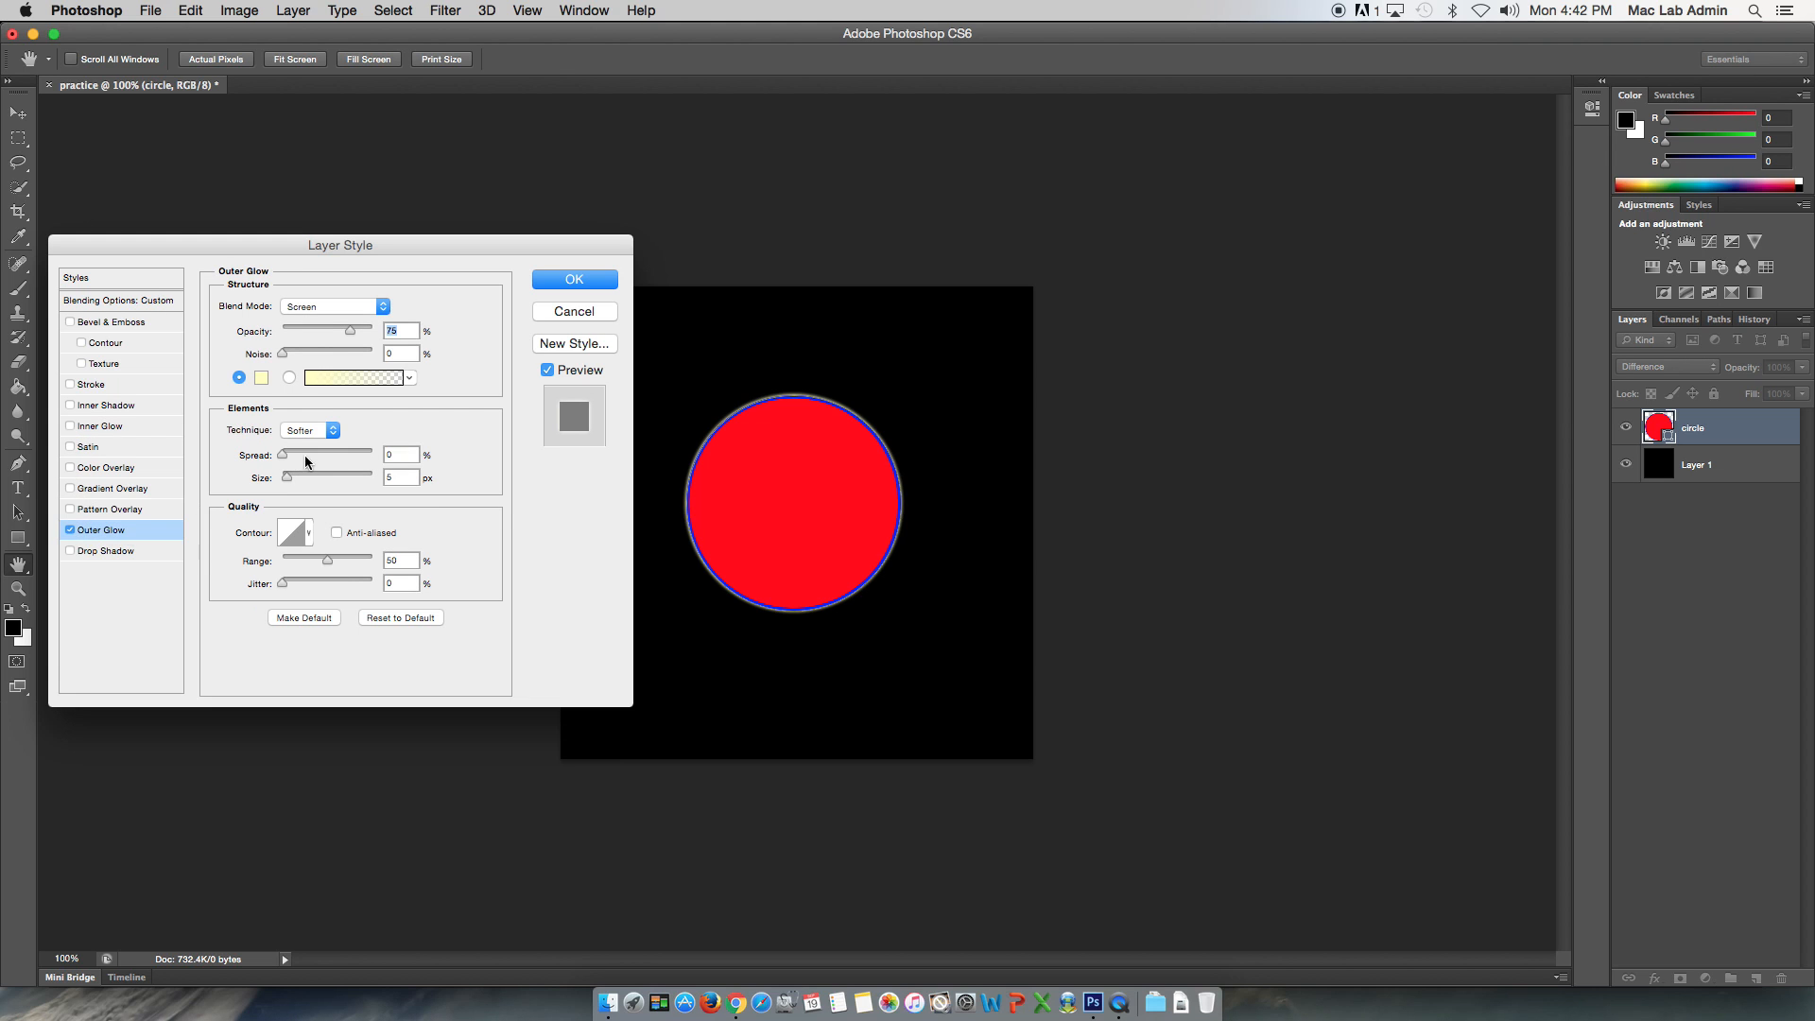
{"action": "left_click", "coordinate": [264, 379]}
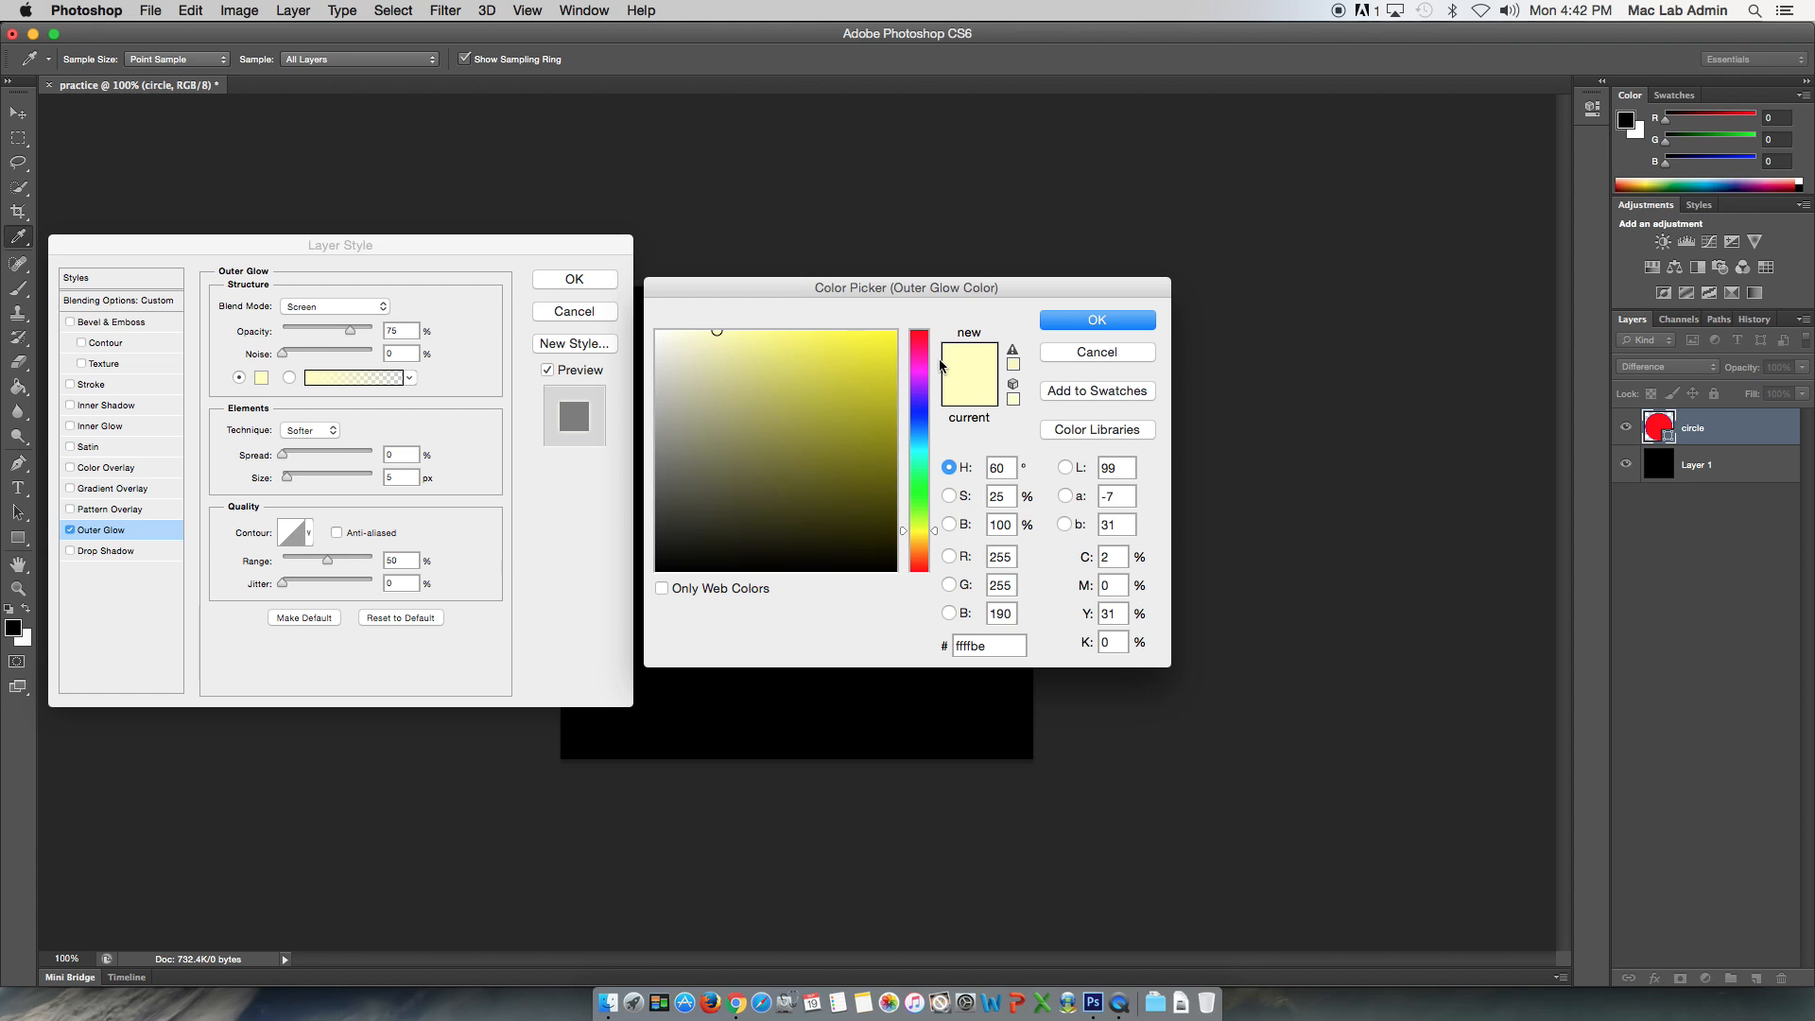
{"action": "left_click", "coordinate": [926, 383]}
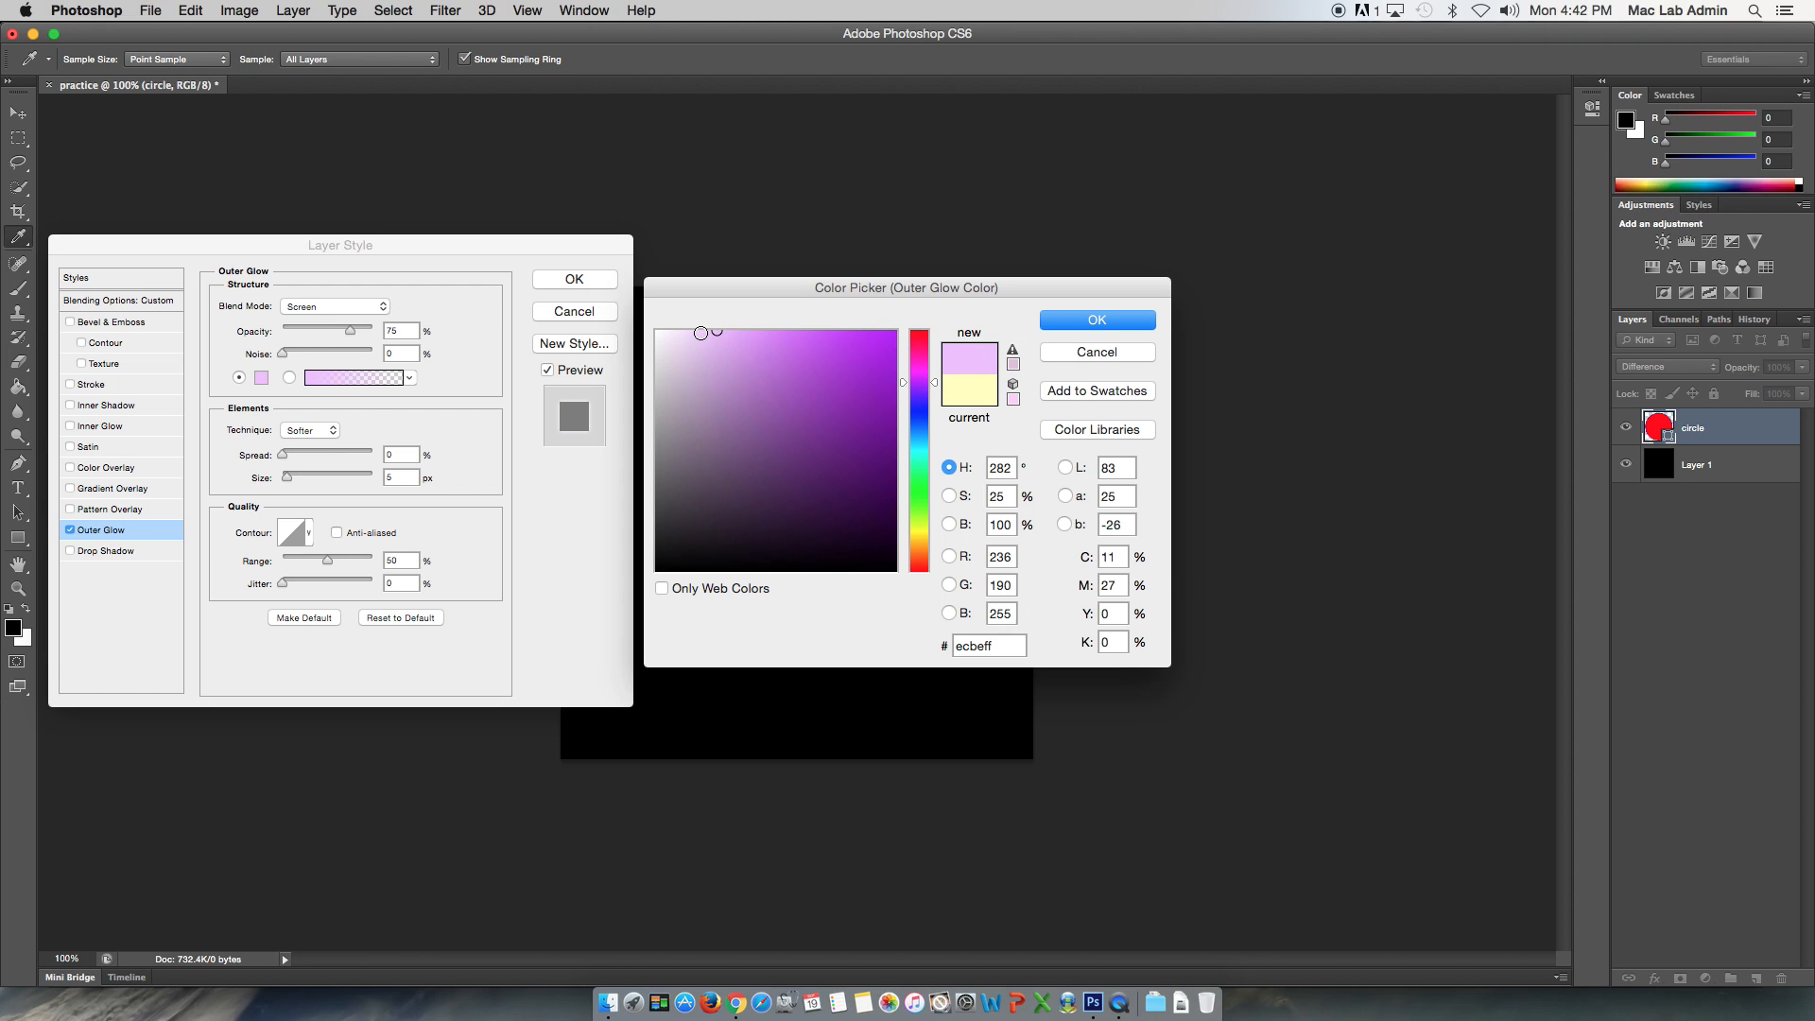
Try lighter and darker shades for the outer glow, moving the hue to red and picking e33049
{"action": "left_click", "coordinate": [700, 333]}
{"action": "left_click_drag", "start_coordinate": [917, 378], "coordinate": [931, 335]}
{"action": "left_click", "coordinate": [775, 366]}
{"action": "left_click", "coordinate": [734, 344]}
{"action": "left_click", "coordinate": [685, 340]}
{"action": "left_click", "coordinate": [845, 357]}
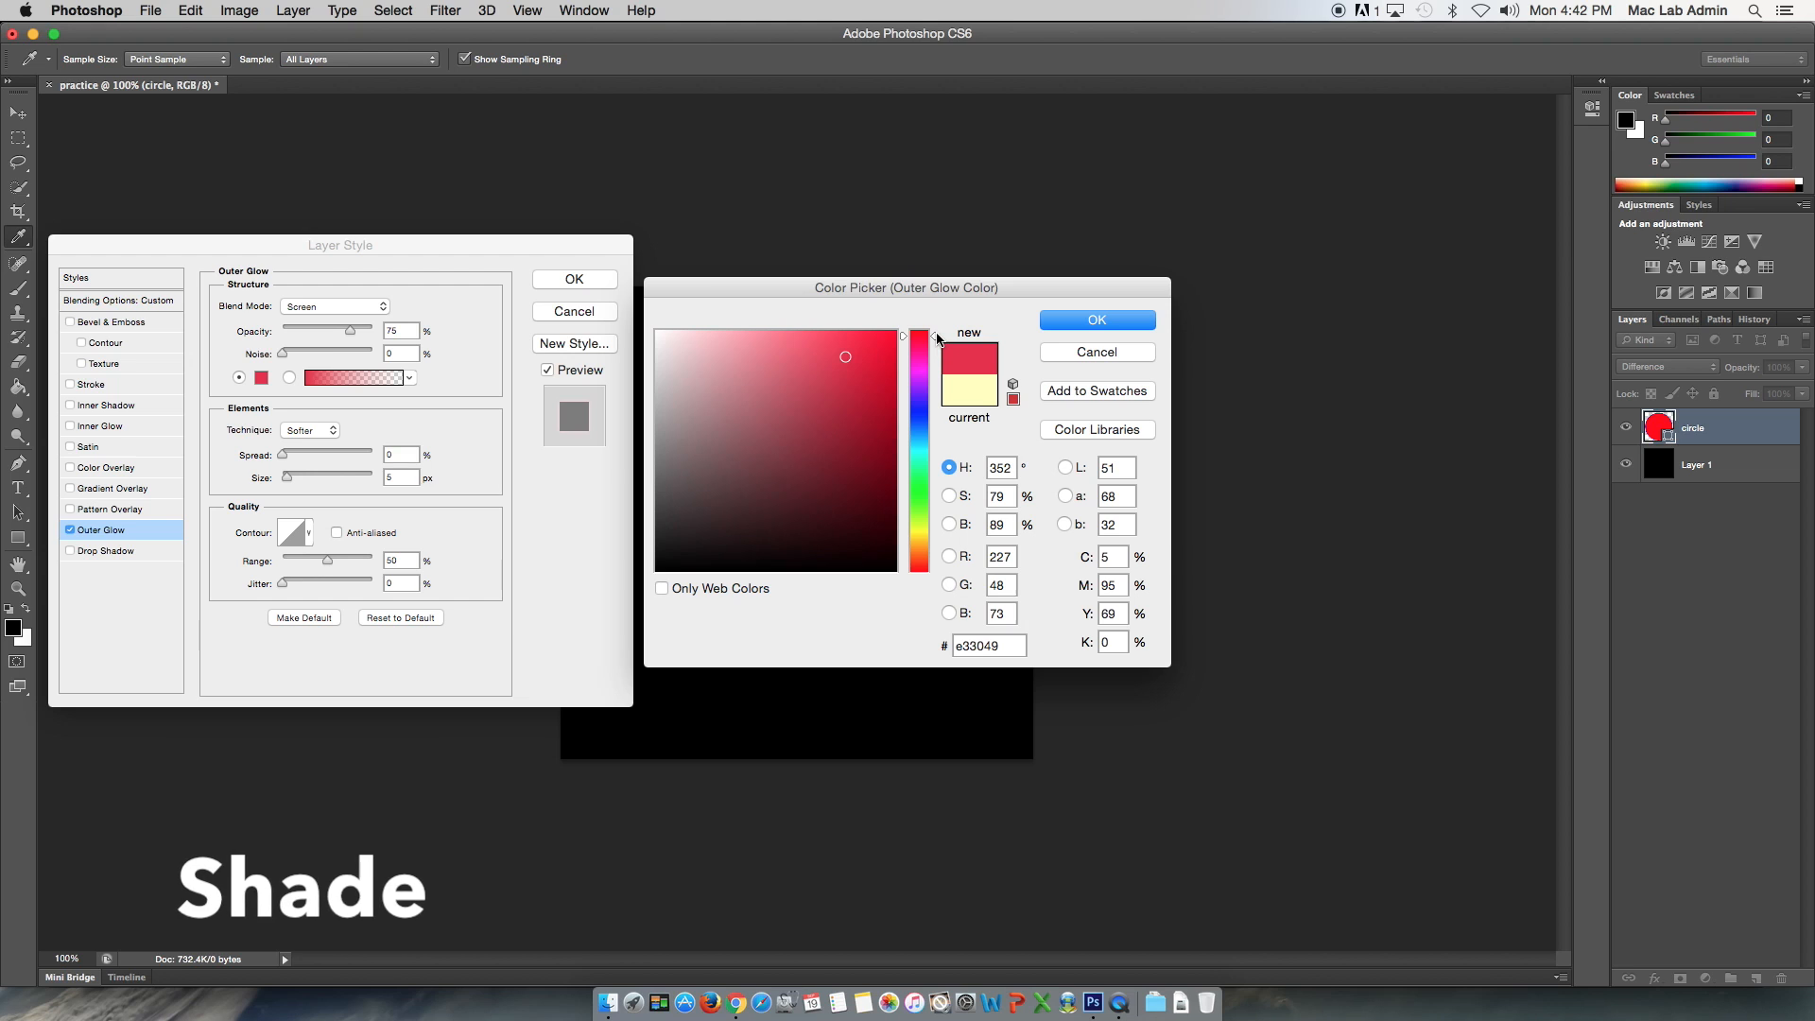
Shift the glow's hue to magenta, try dark and bright shades, and set the glow colour to pale pink fad4fe
{"action": "left_click_drag", "start_coordinate": [939, 338], "coordinate": [939, 378]}
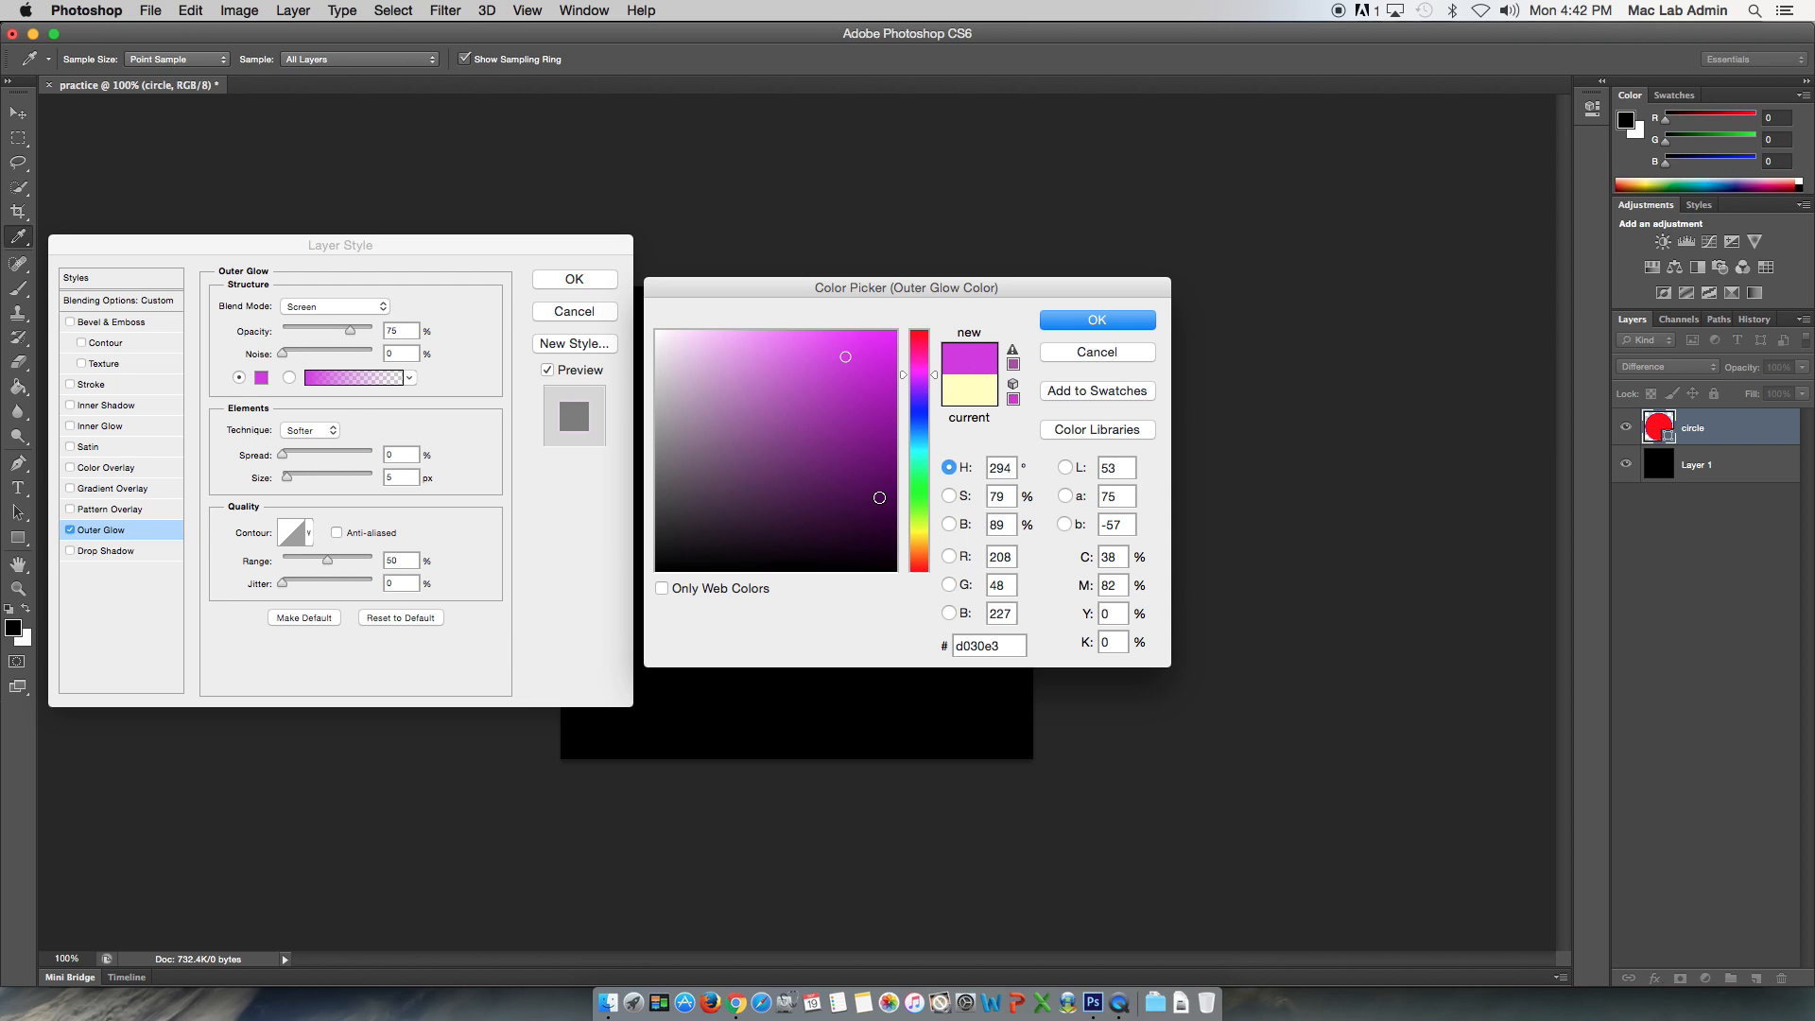
{"action": "left_click", "coordinate": [879, 497]}
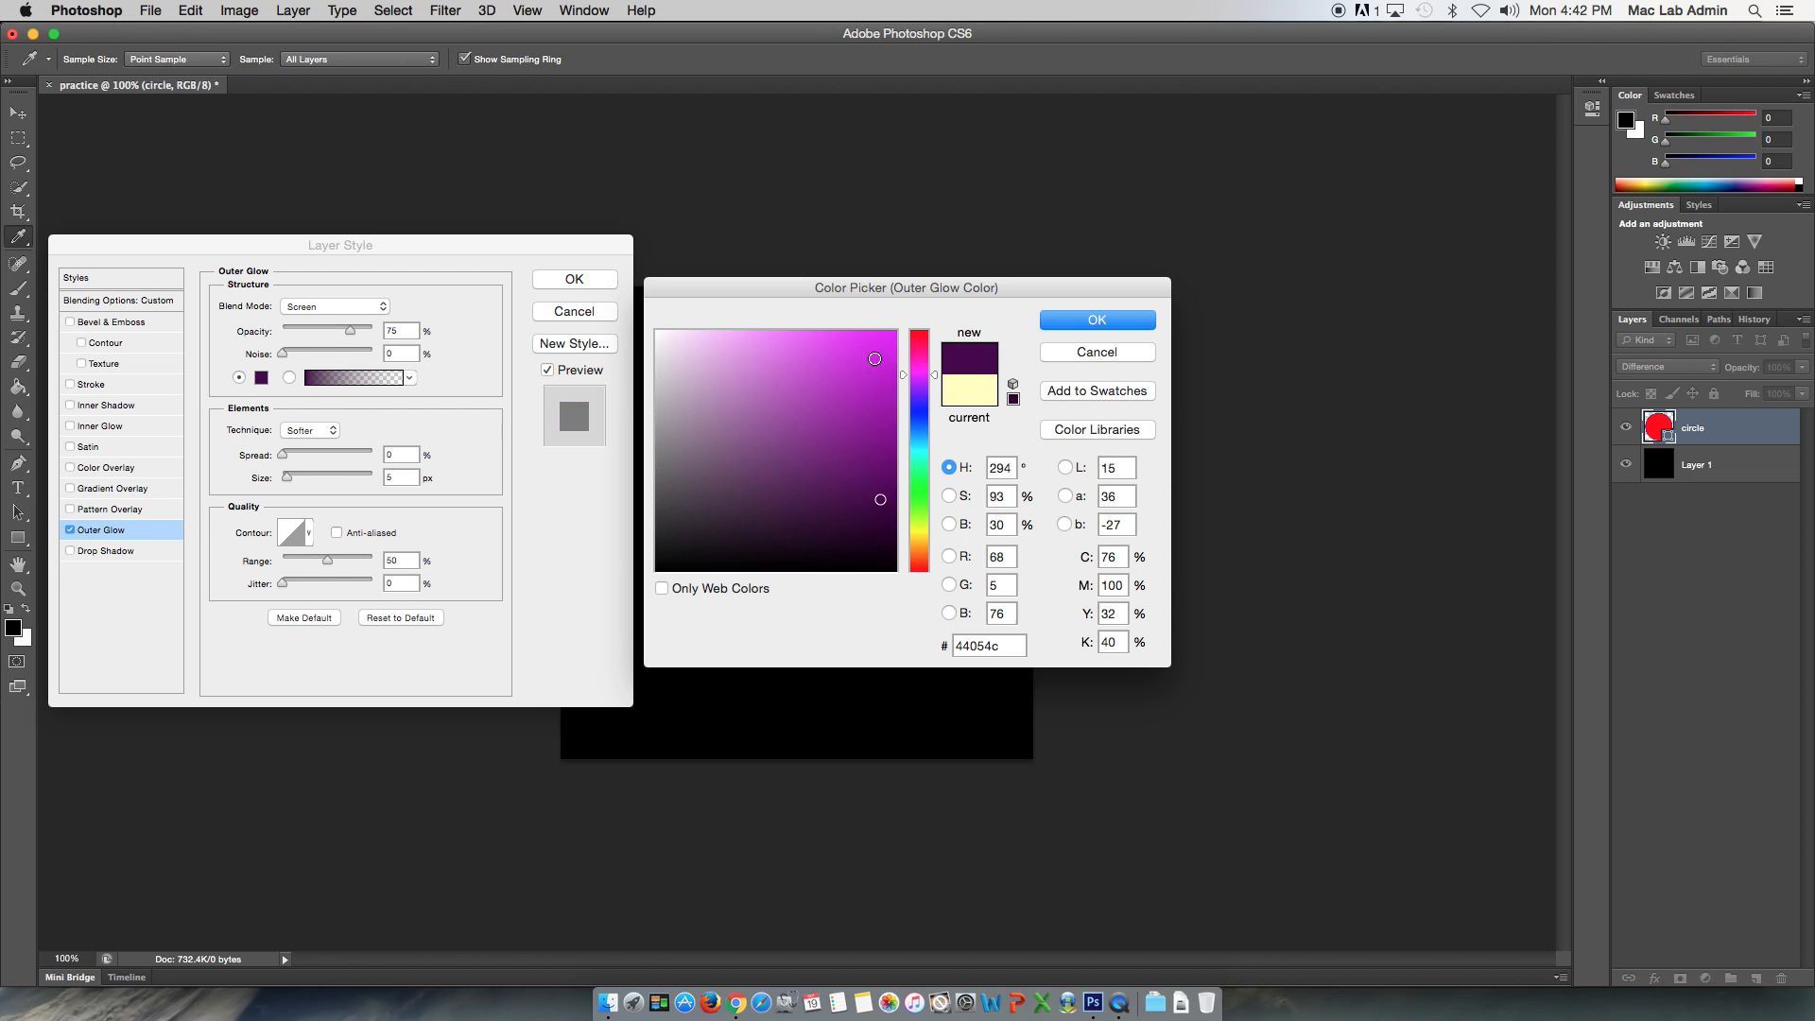
{"action": "left_click", "coordinate": [700, 332]}
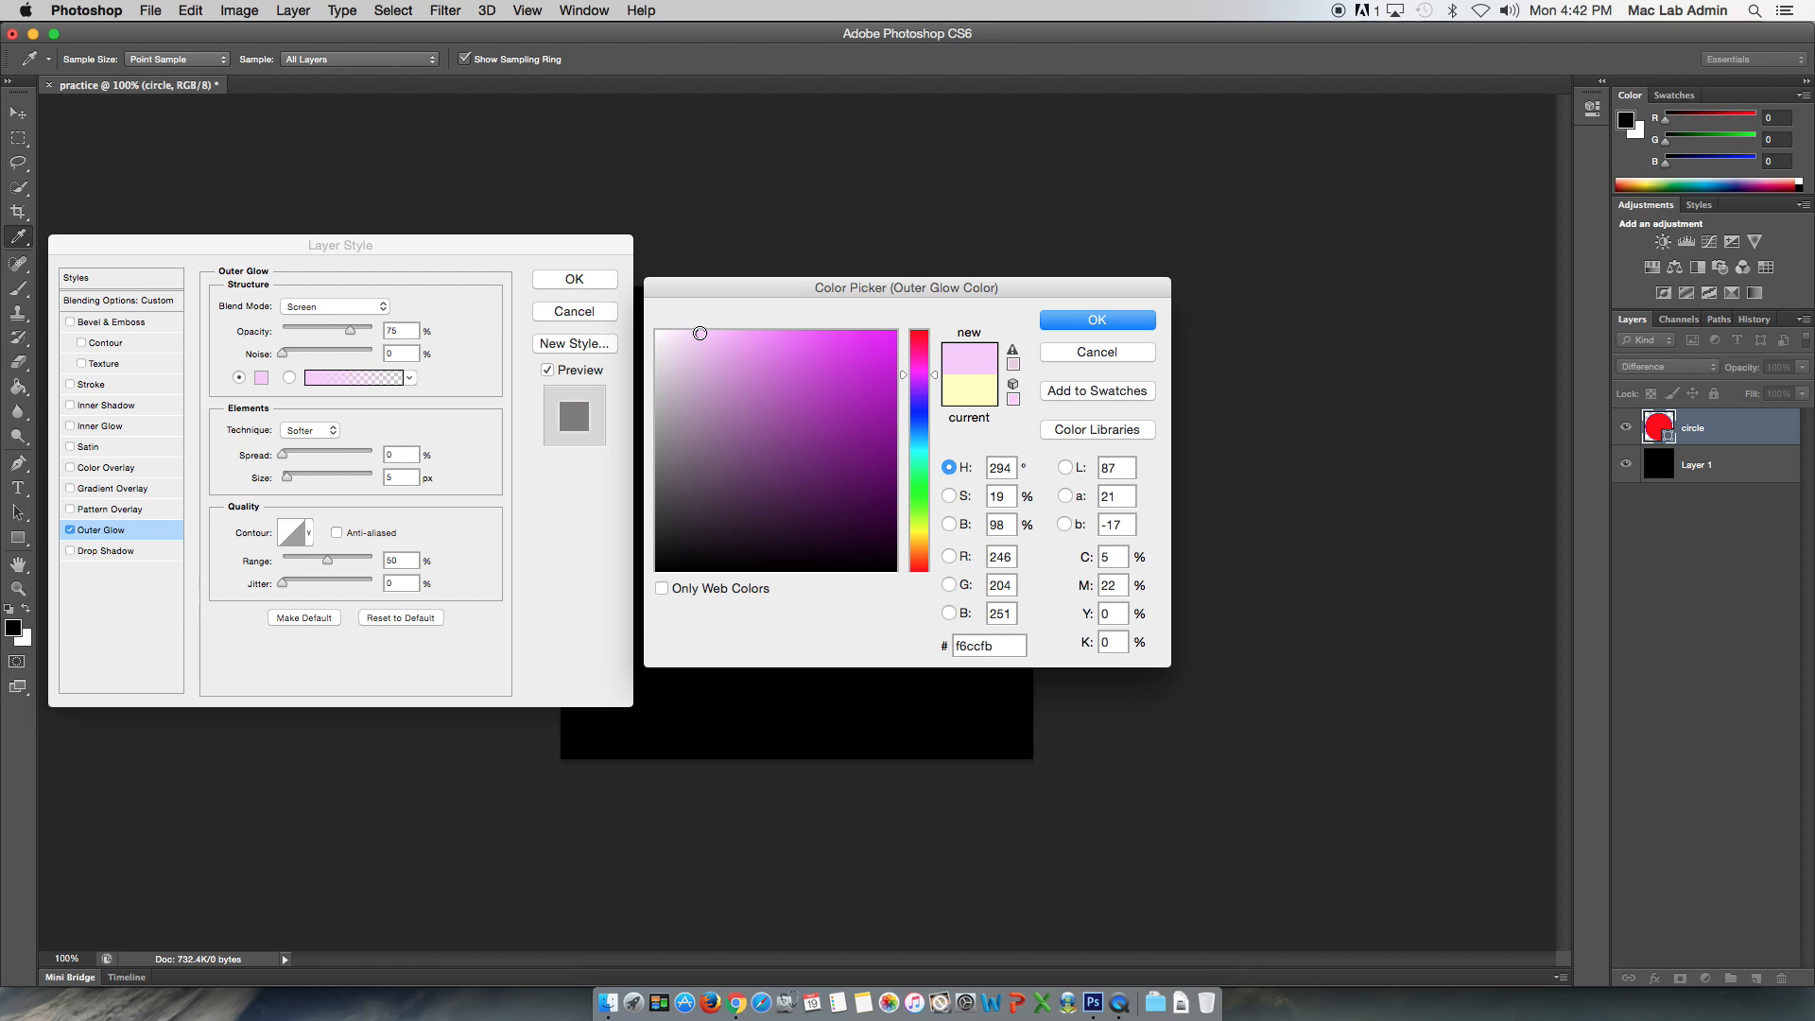
{"action": "left_click", "coordinate": [743, 336]}
{"action": "left_click", "coordinate": [848, 336]}
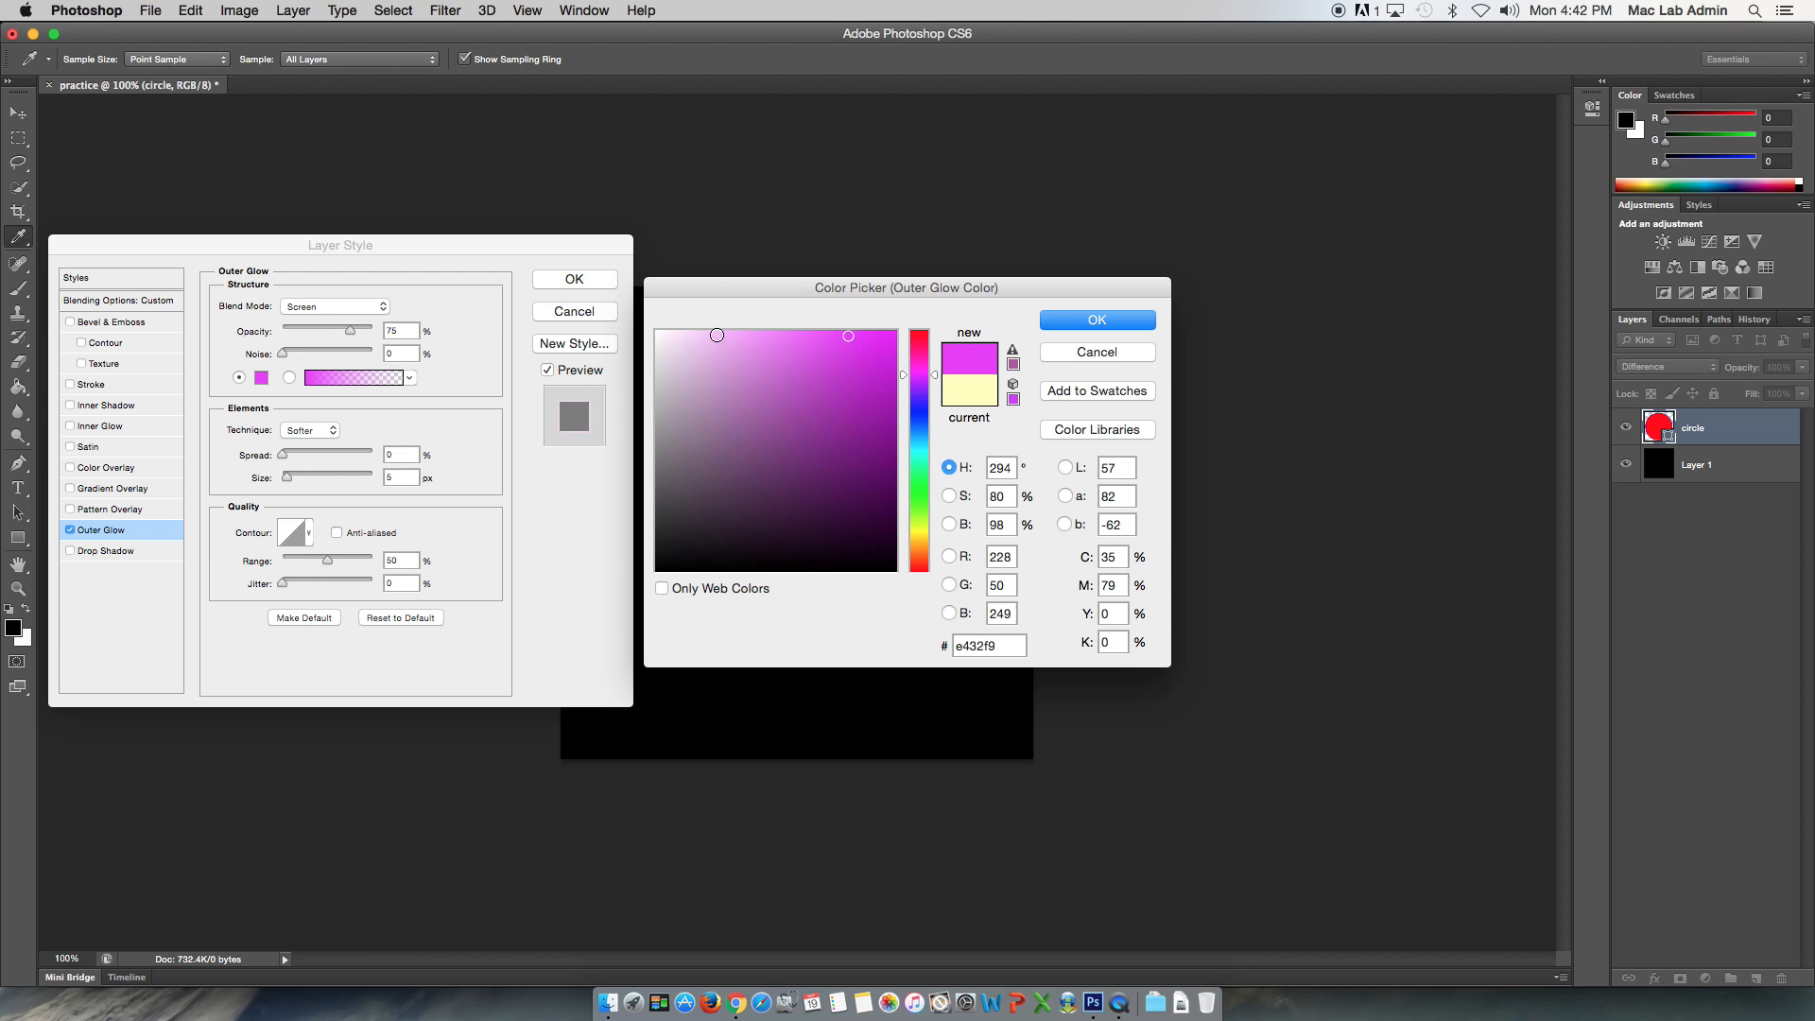
{"action": "left_click", "coordinate": [694, 331]}
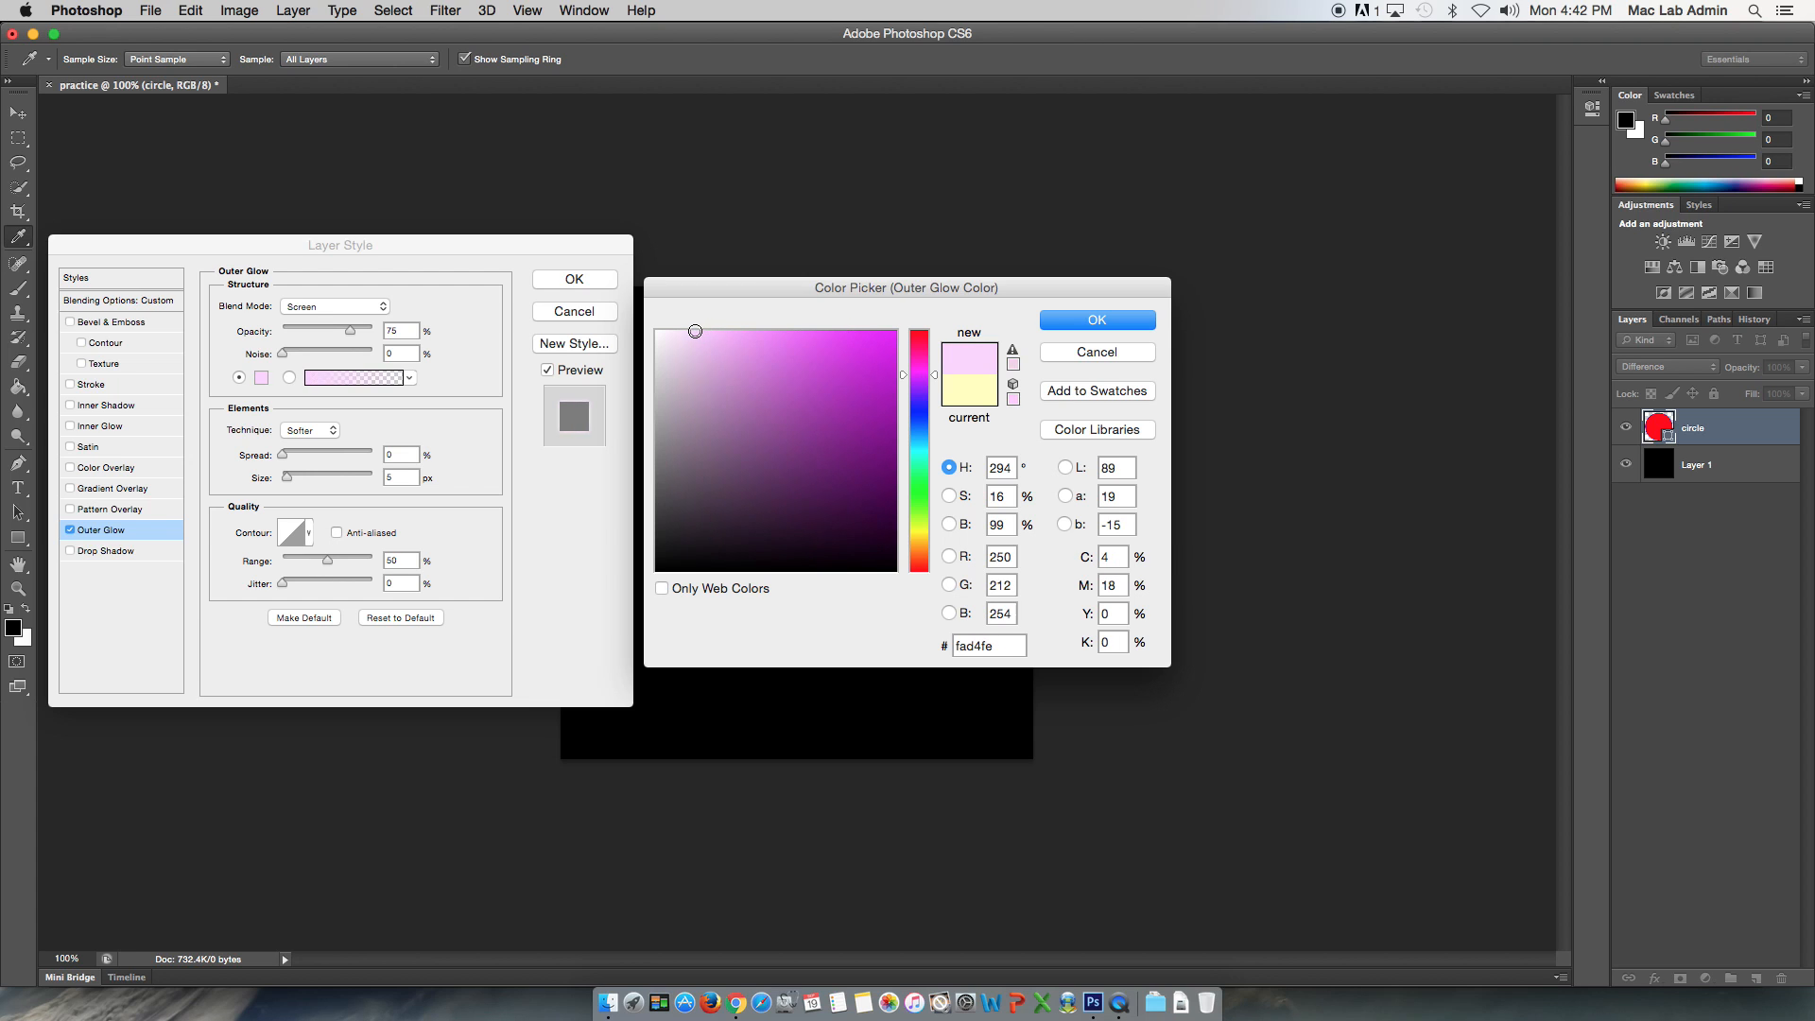
{"action": "left_click", "coordinate": [1077, 323]}
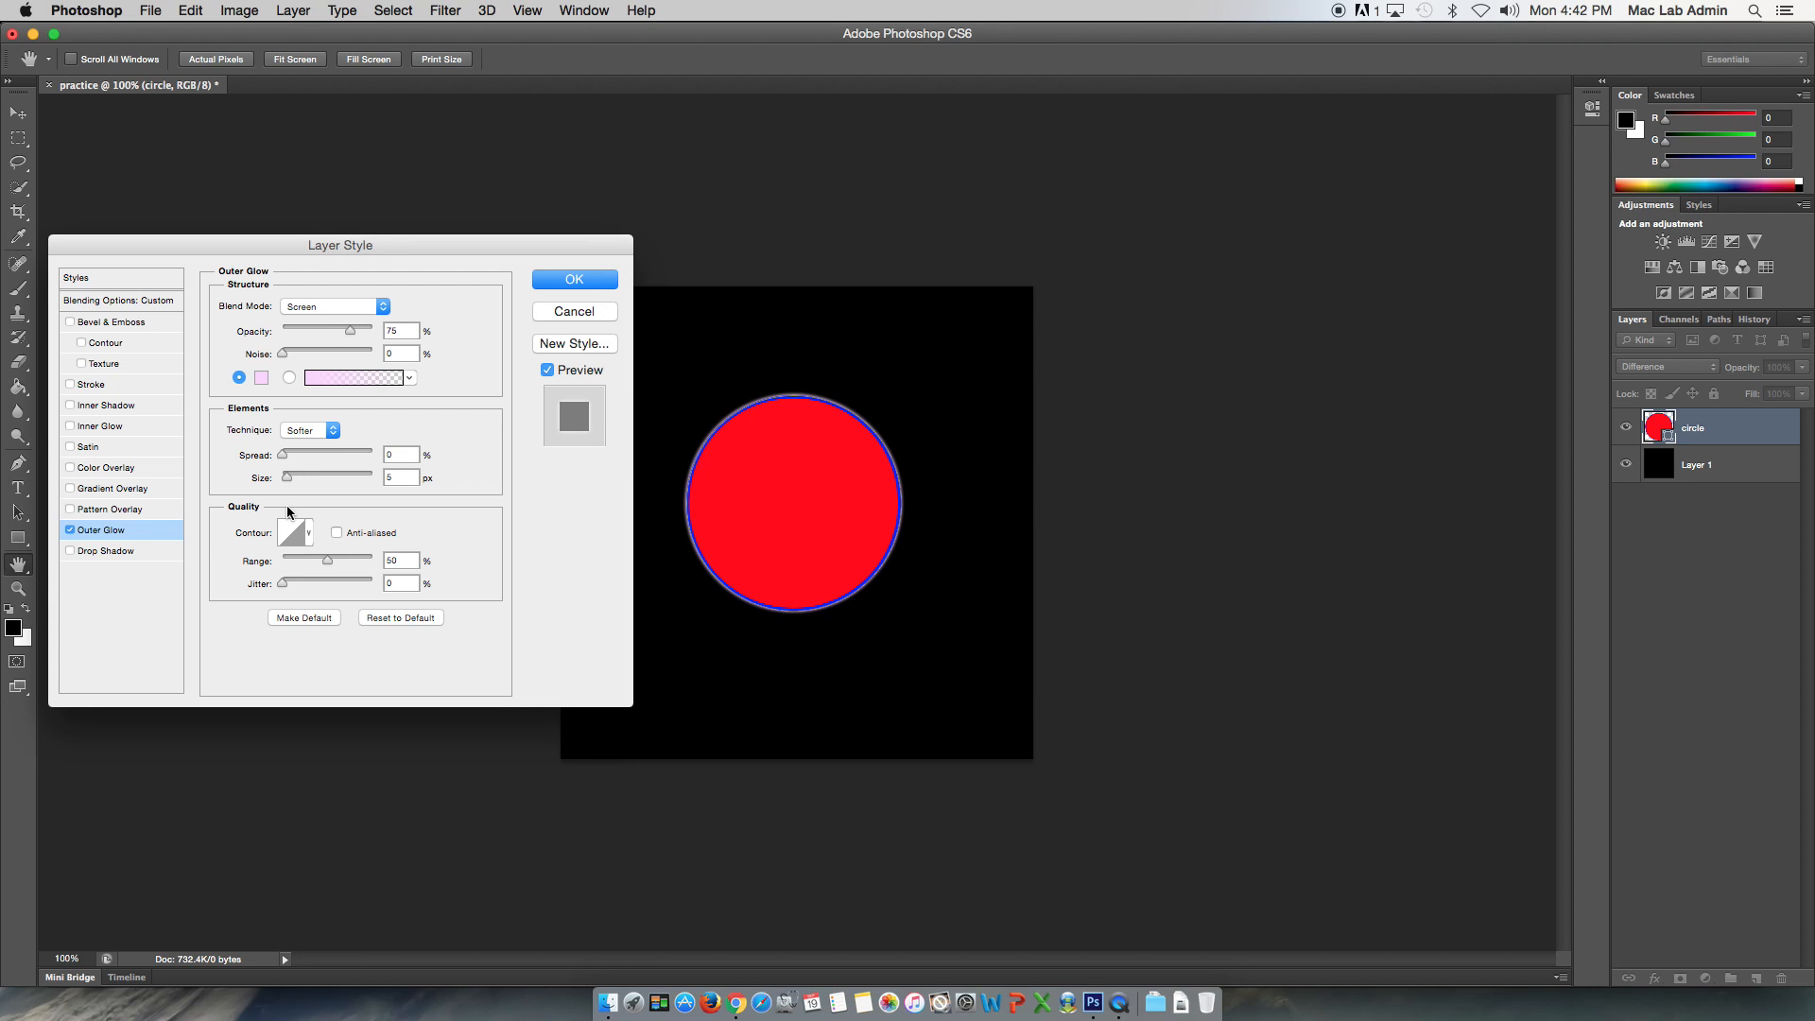
Set the outer glow's size to 79 px and its colour to pale green d4feeb, and apply the layer style
{"action": "left_click_drag", "start_coordinate": [287, 477], "coordinate": [315, 482]}
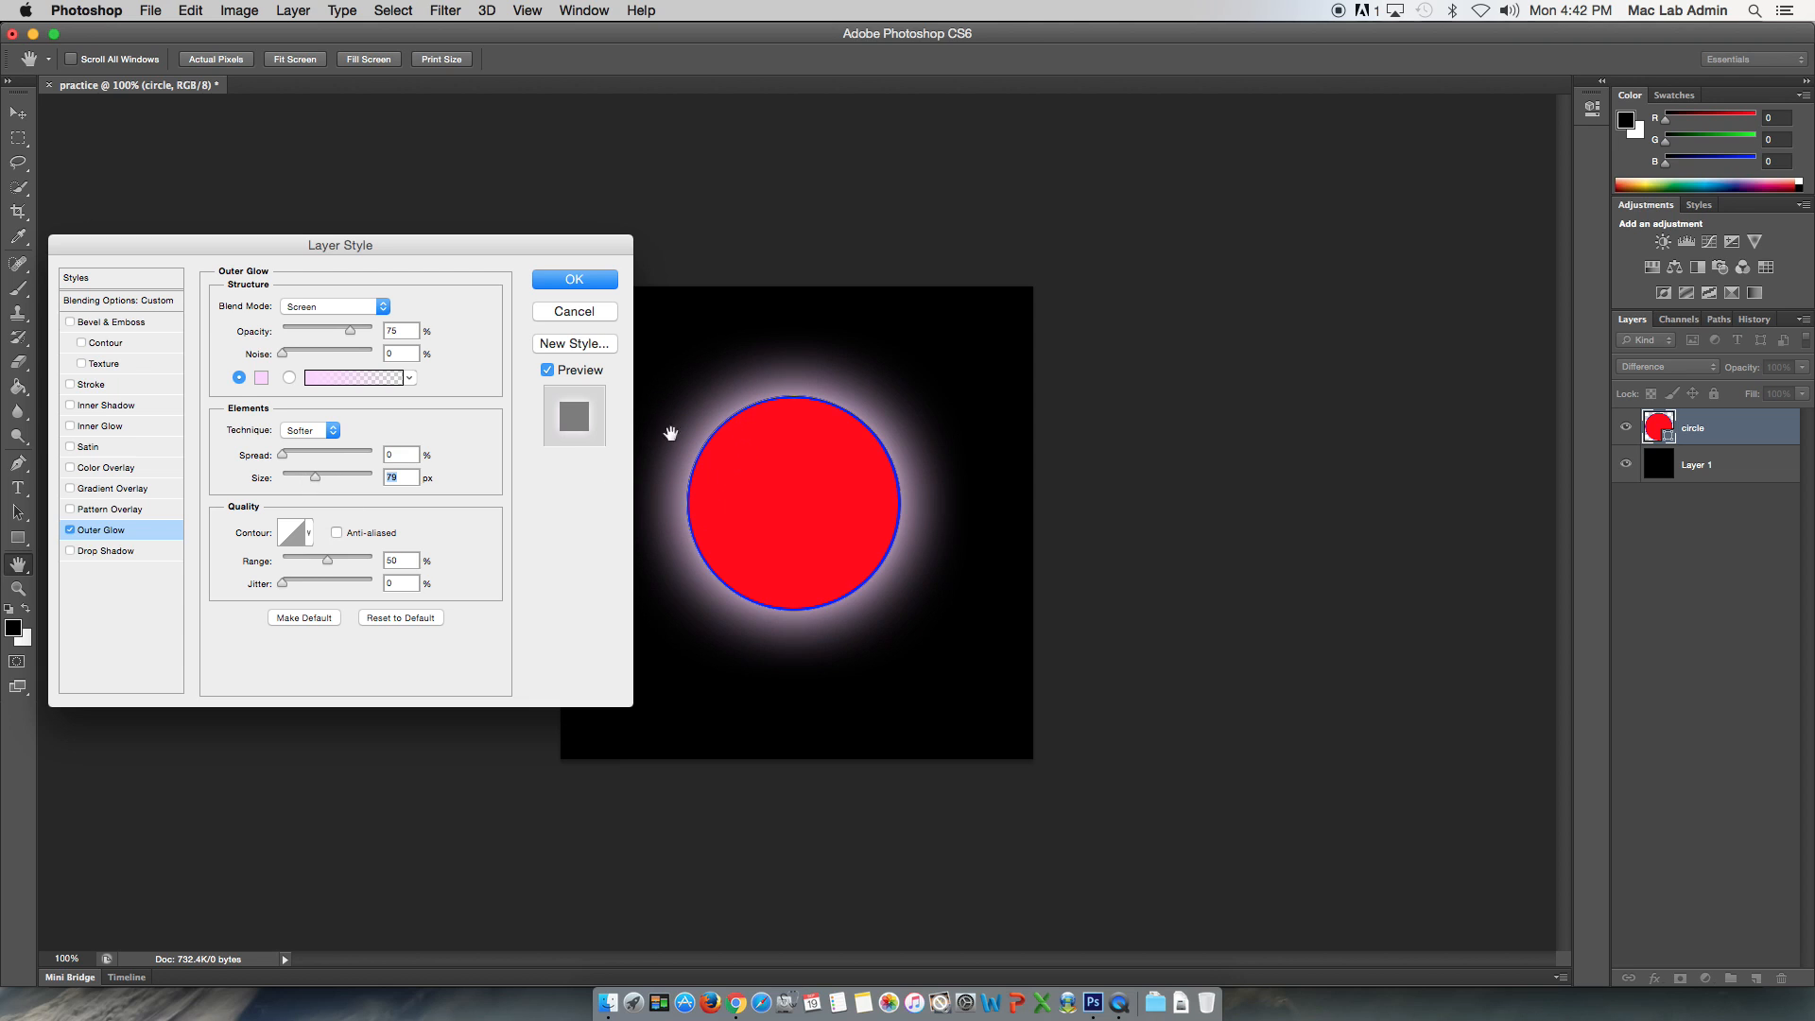
{"action": "left_click", "coordinate": [262, 379]}
{"action": "left_click", "coordinate": [920, 473]}
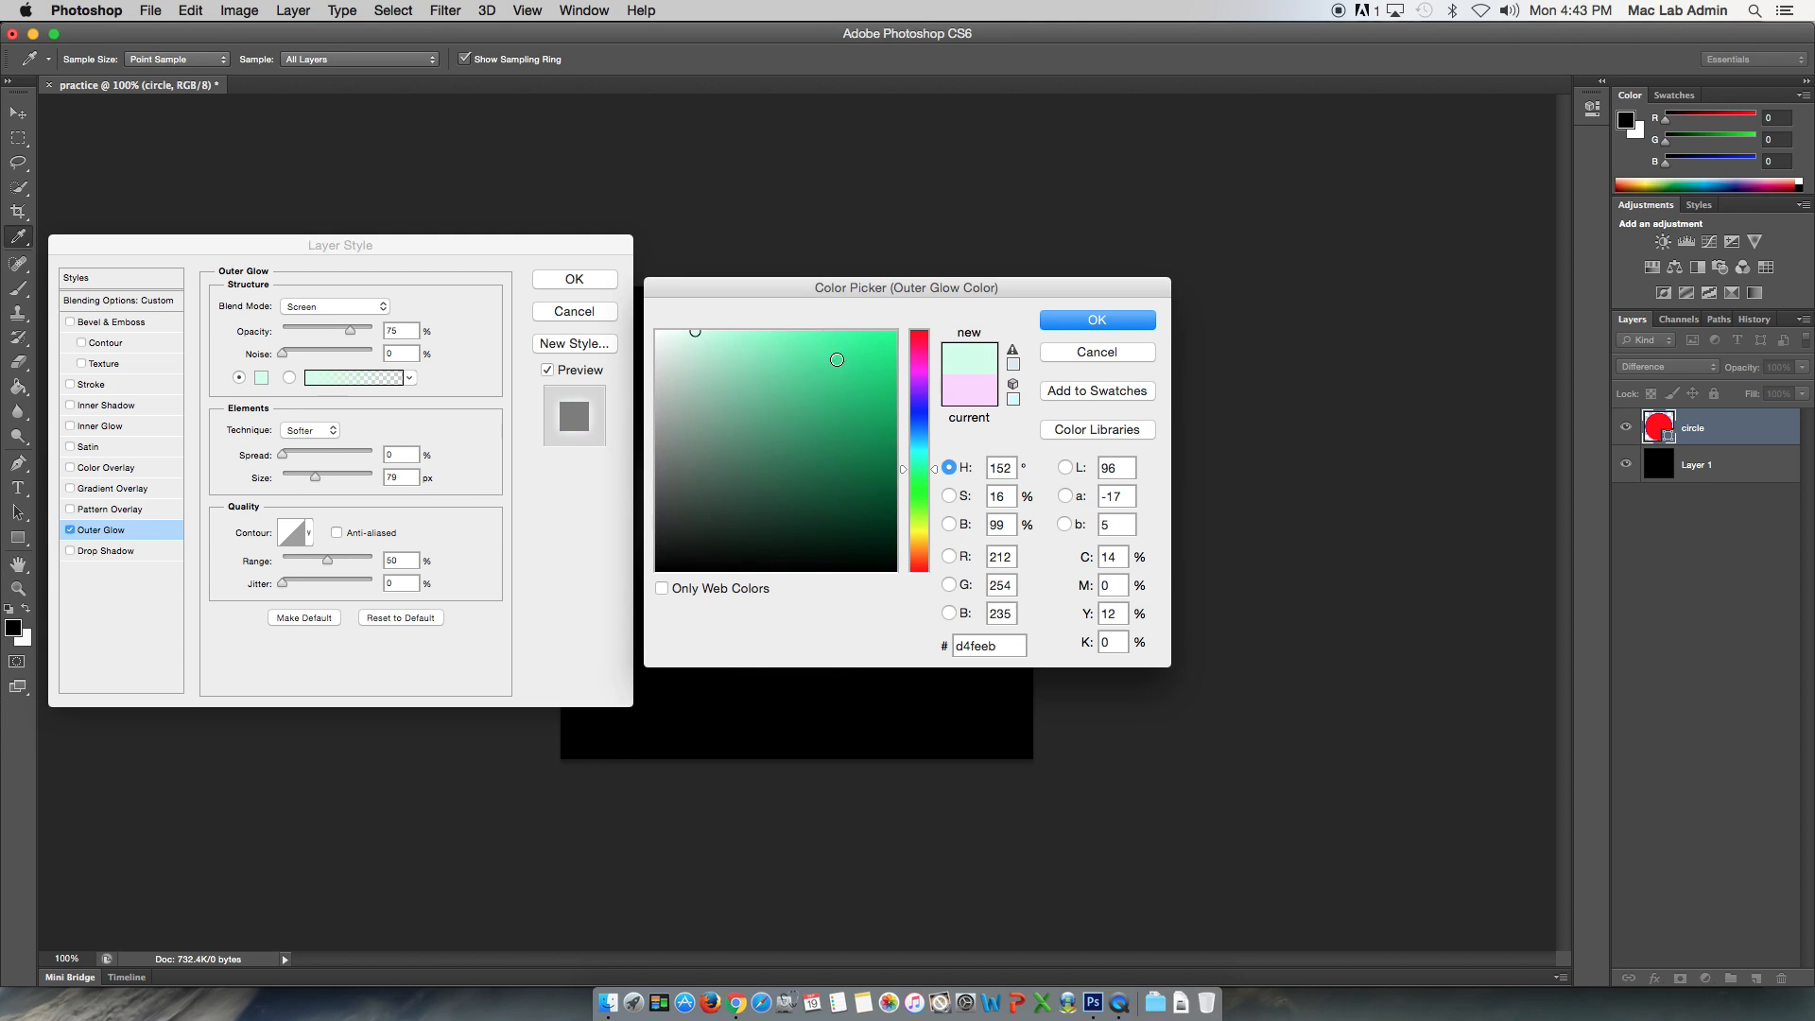
{"action": "left_click", "coordinate": [1142, 321]}
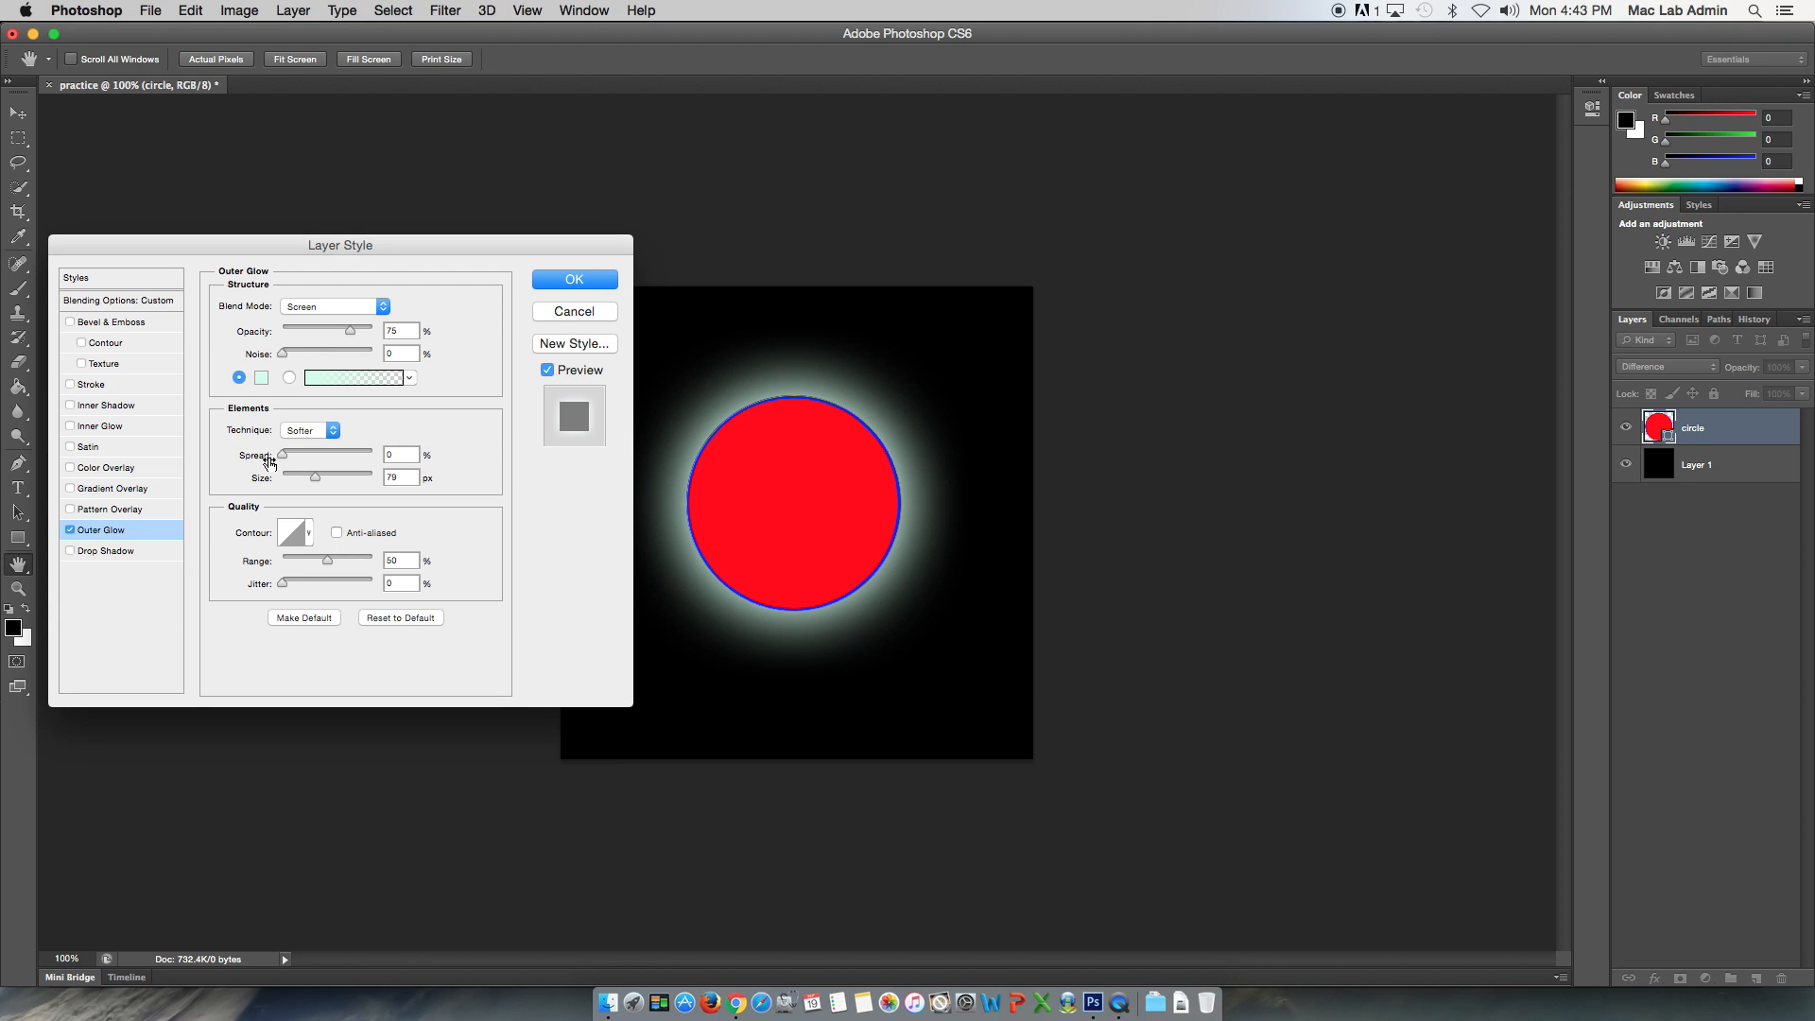
{"action": "left_click_drag", "start_coordinate": [284, 454], "coordinate": [211, 491]}
{"action": "left_click_drag", "start_coordinate": [356, 249], "coordinate": [371, 244]}
{"action": "left_click", "coordinate": [572, 278]}
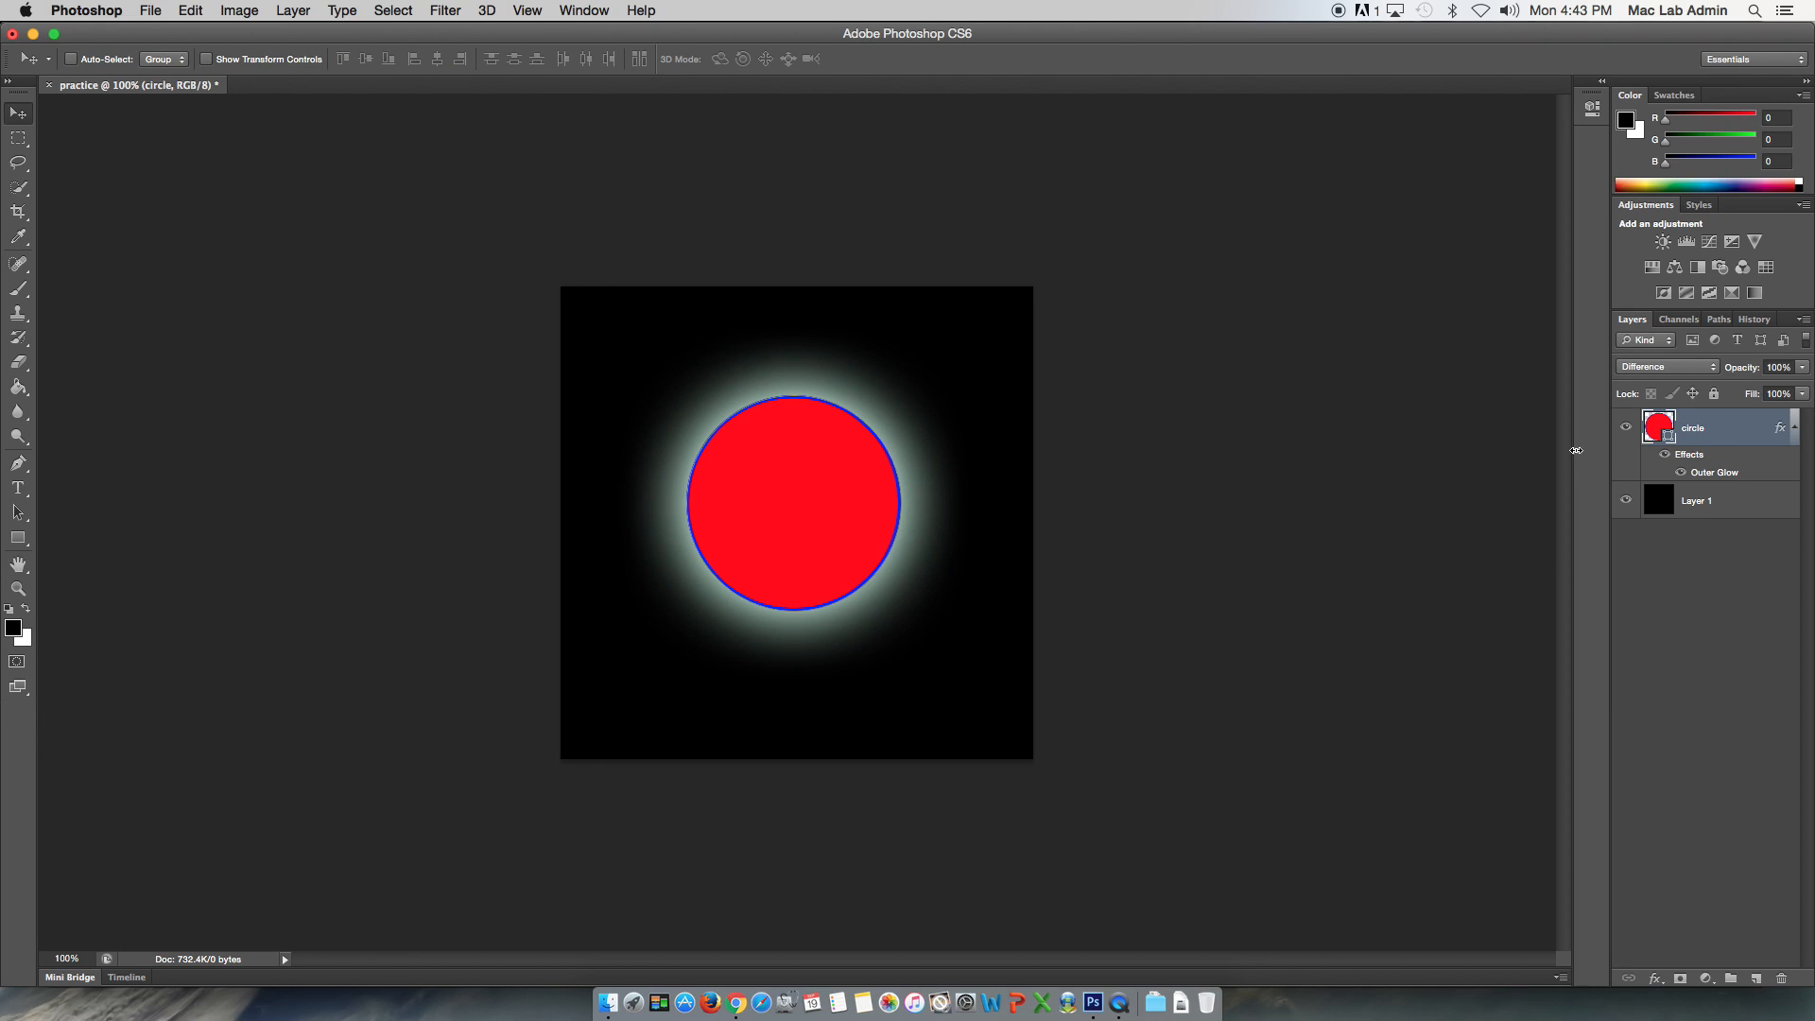
Display the document's history of edits
{"action": "left_click", "coordinate": [1752, 513]}
{"action": "left_click", "coordinate": [1719, 445]}
{"action": "left_click", "coordinate": [1755, 319]}
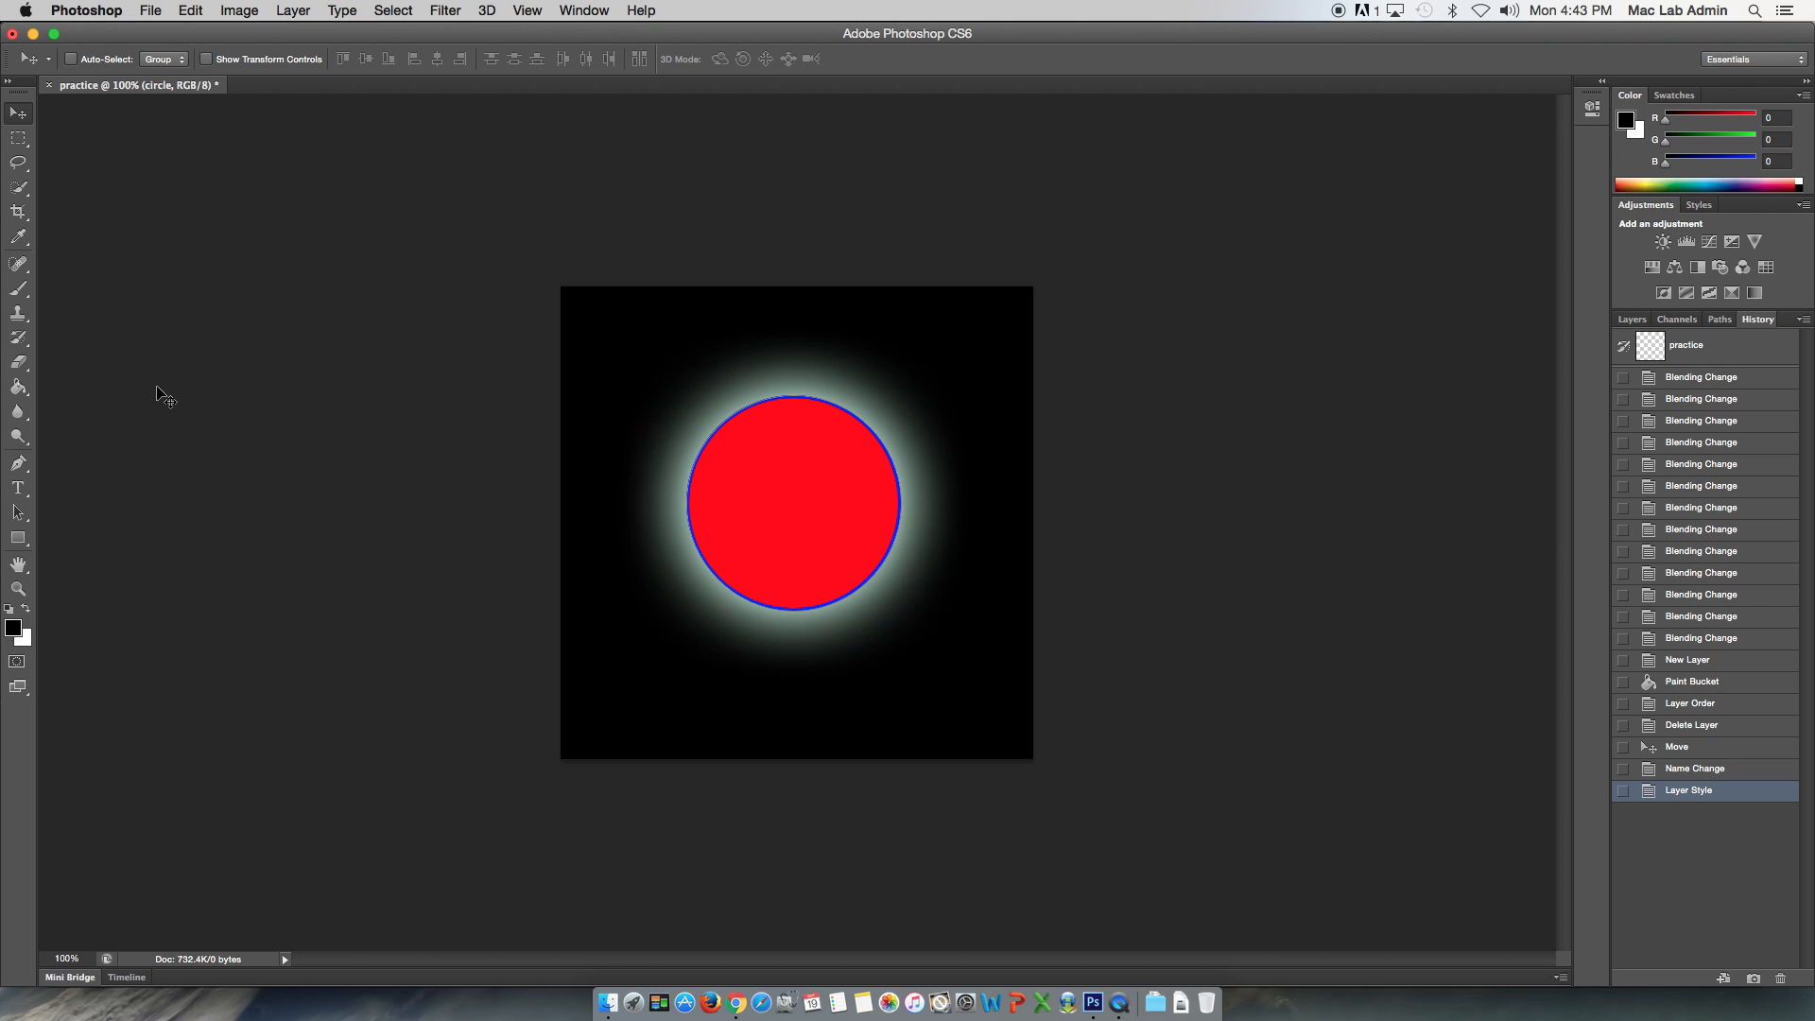
{"action": "left_click", "coordinate": [171, 6]}
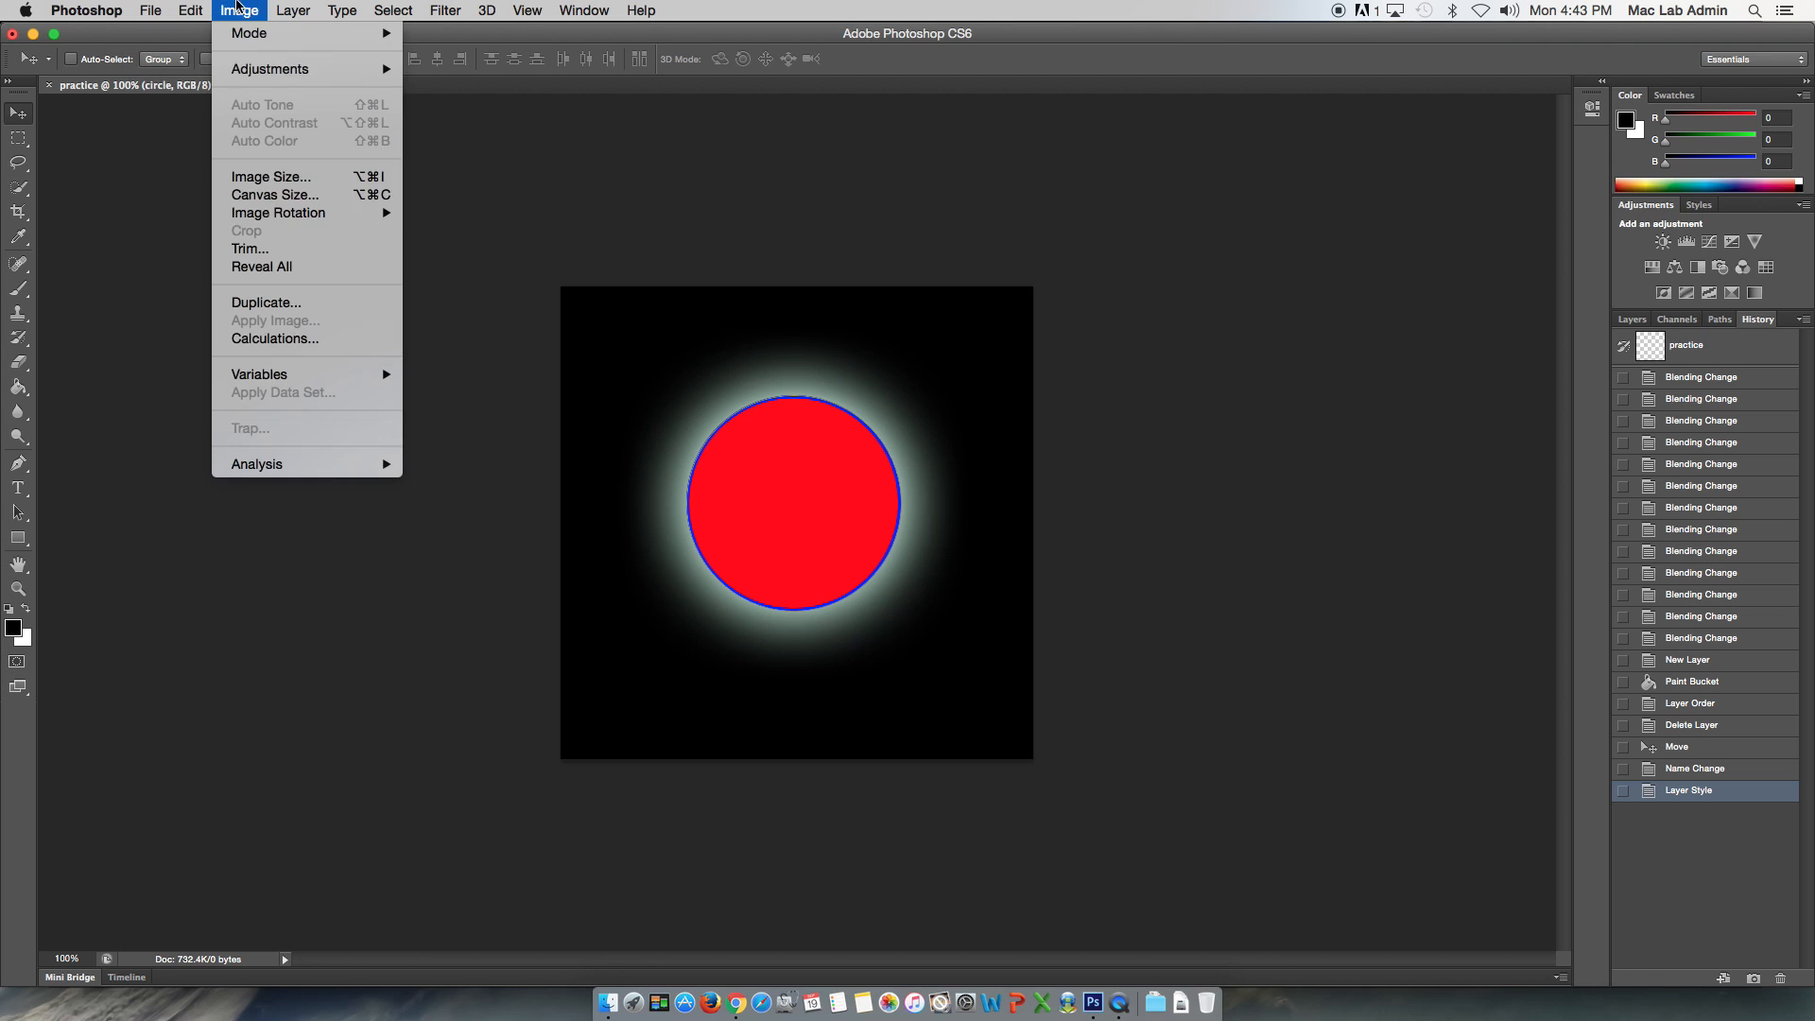
{"action": "left_click", "coordinate": [768, 5]}
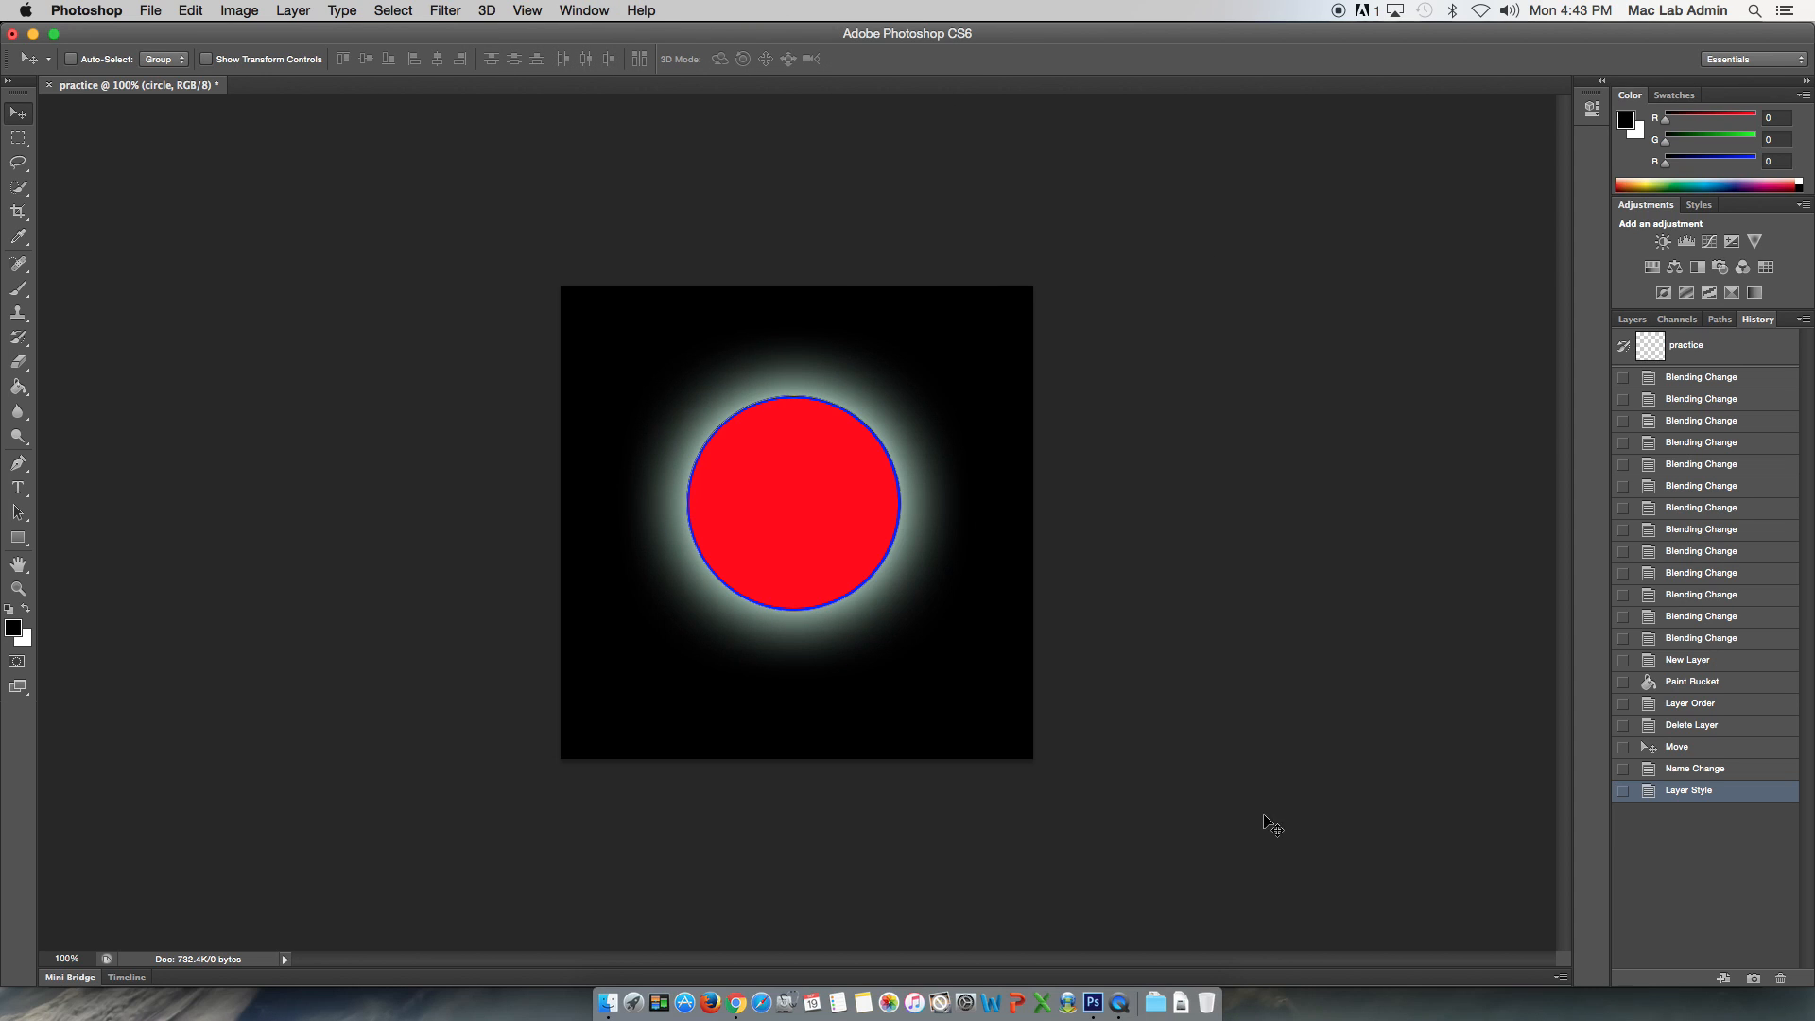
{"action": "left_click", "coordinate": [441, 8]}
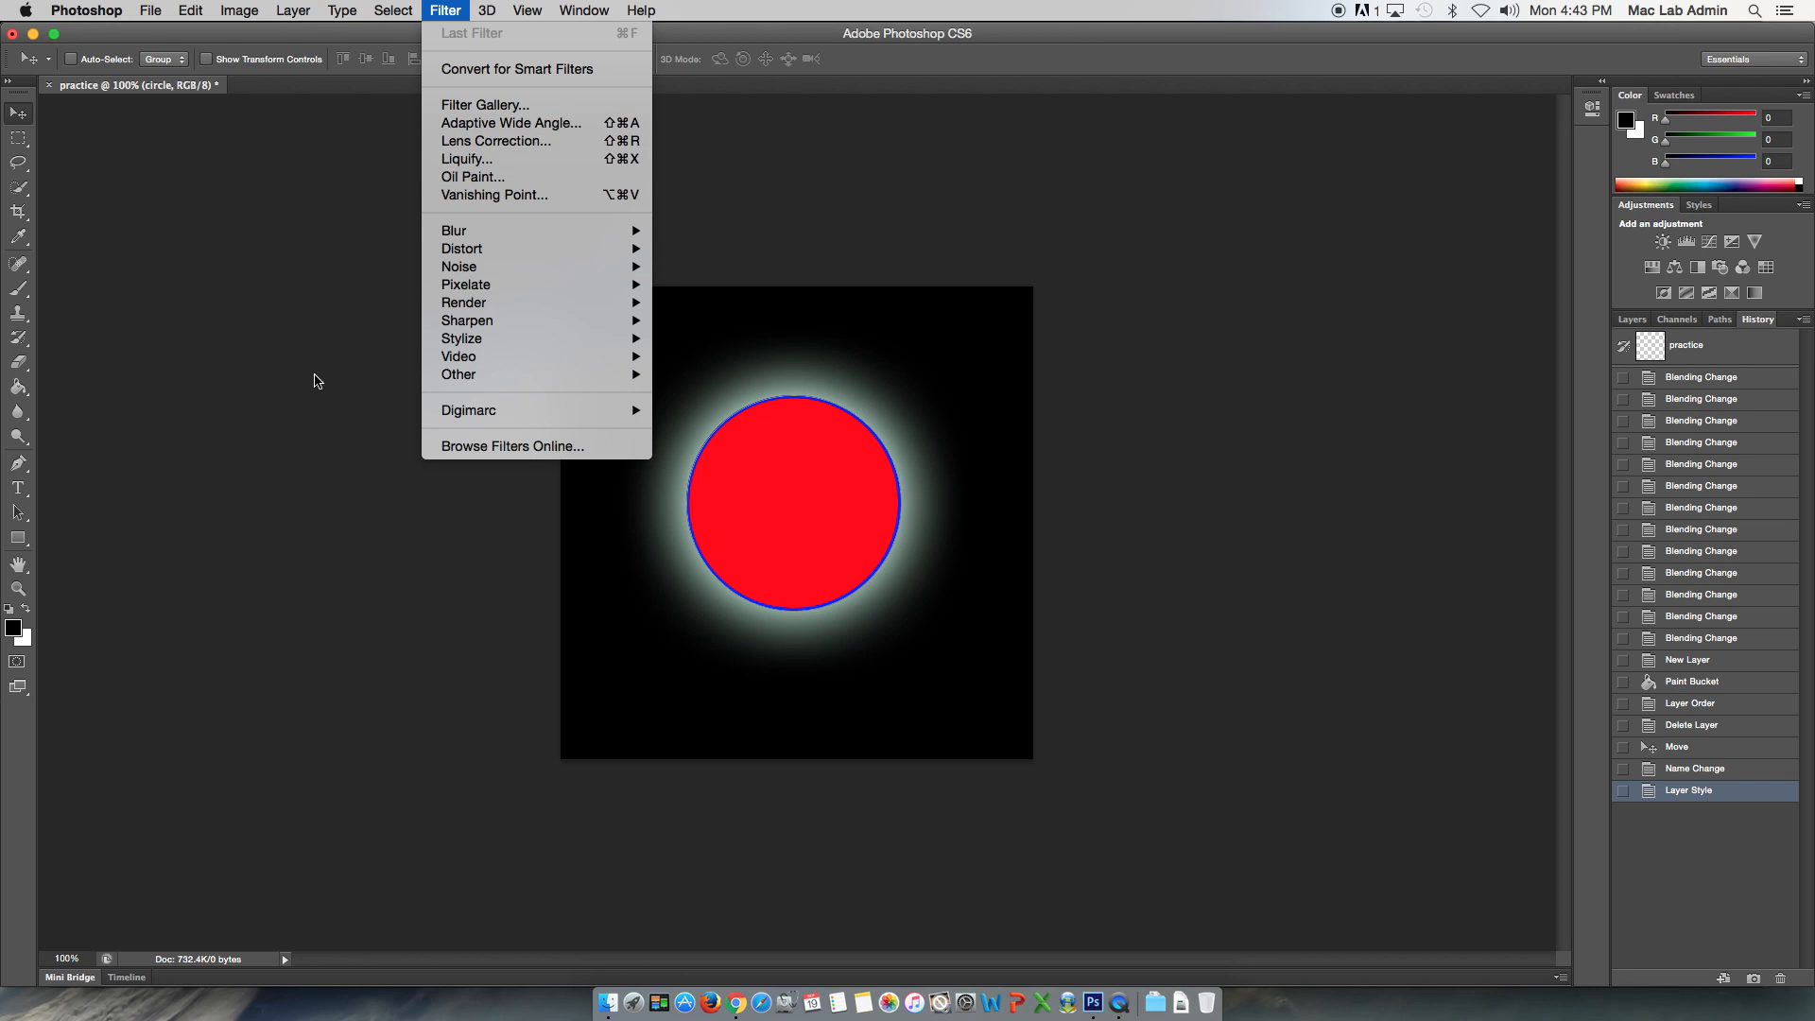
{"action": "left_click", "coordinate": [326, 407]}
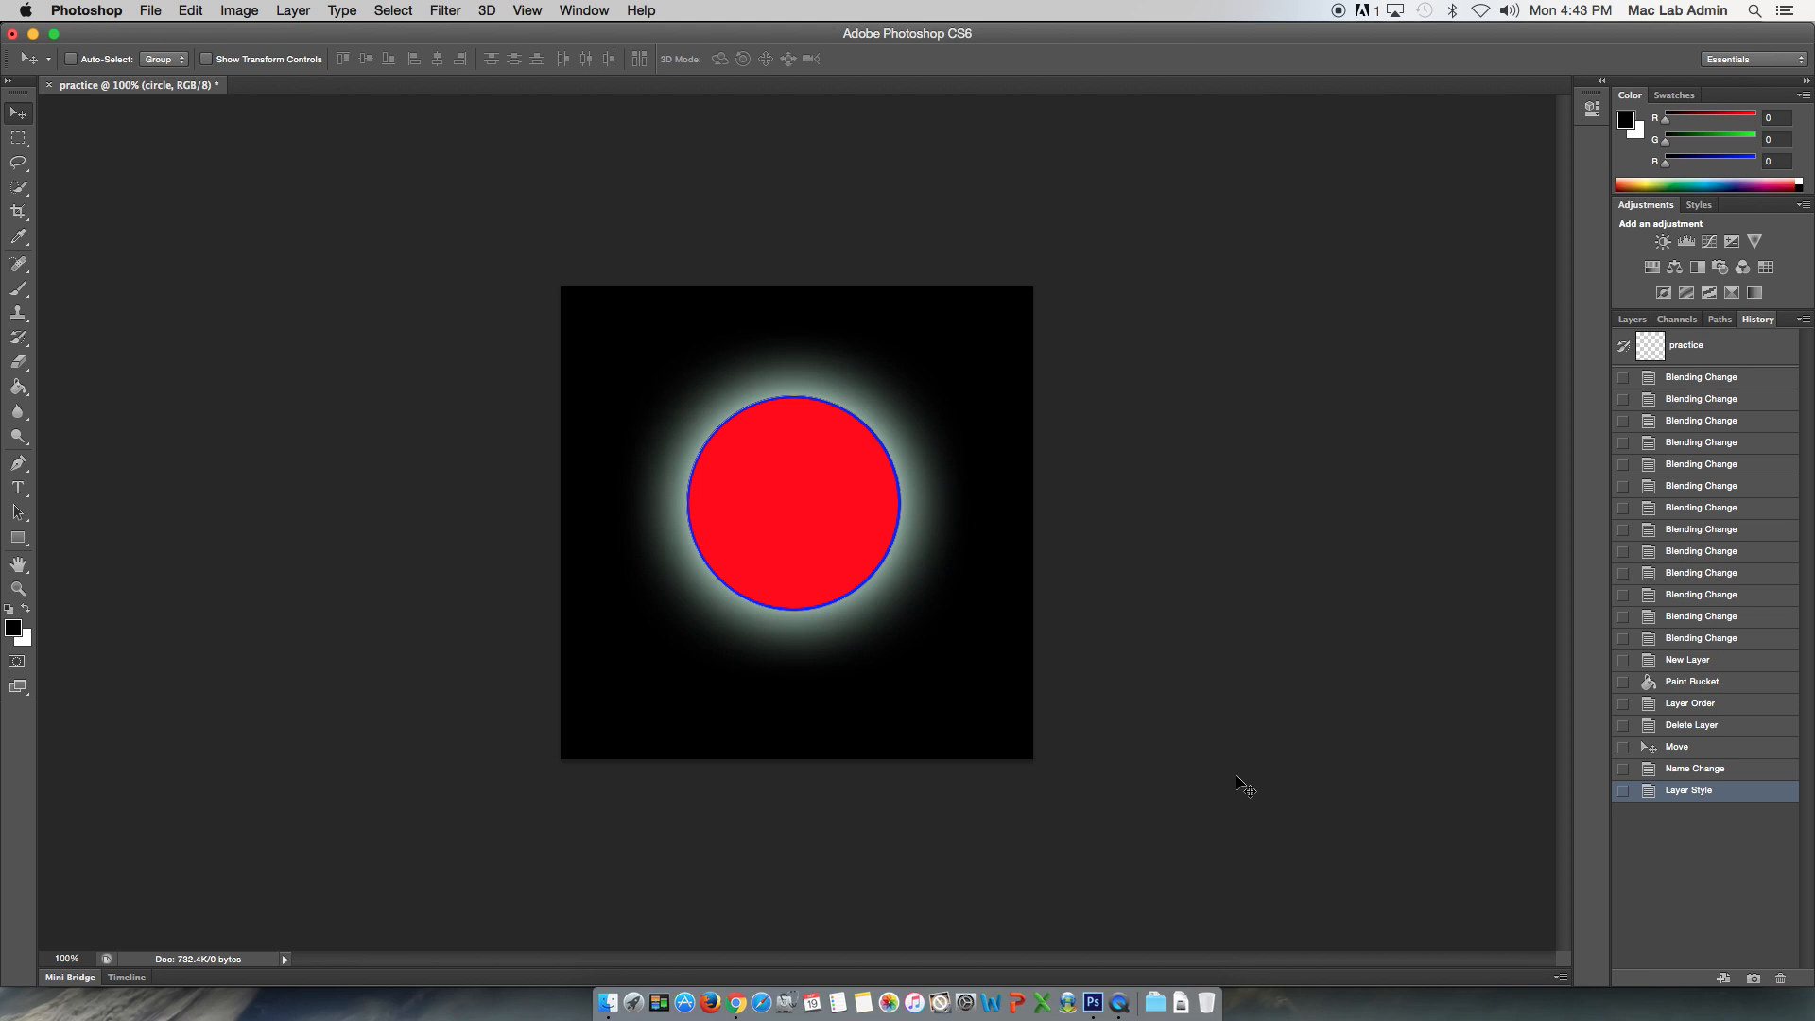
{"action": "key", "text": "super+Tab"}
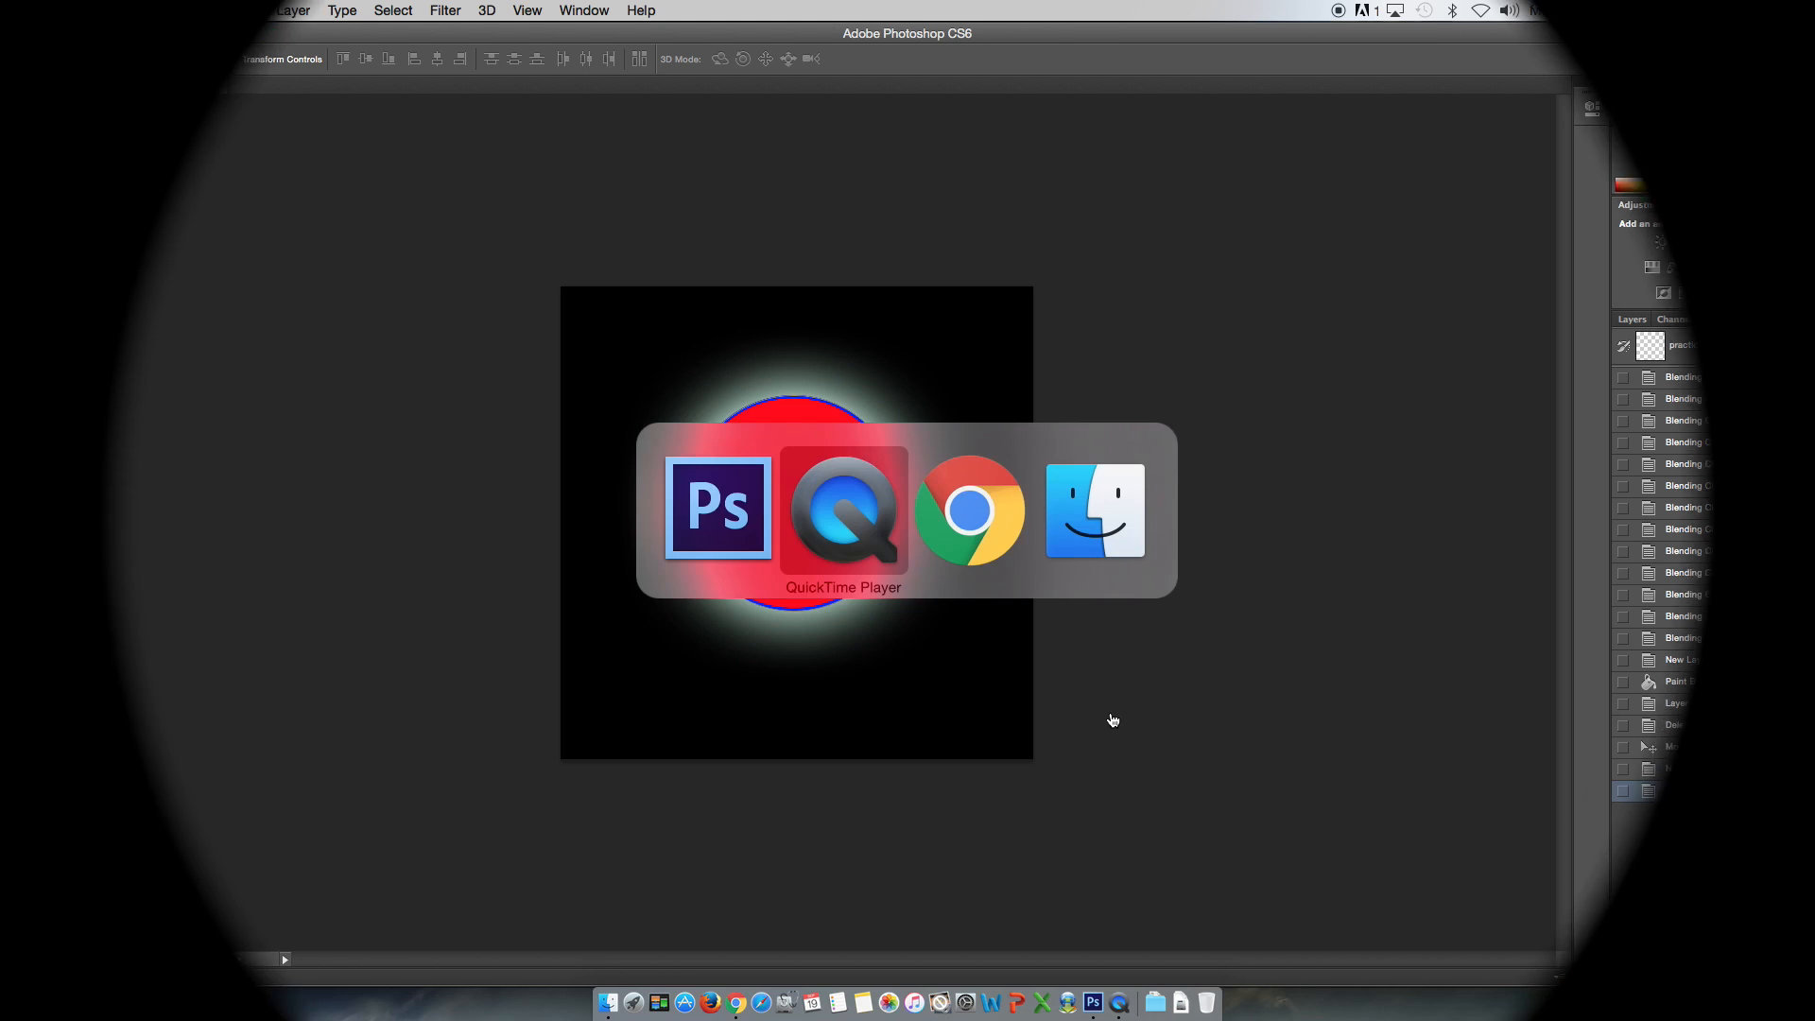